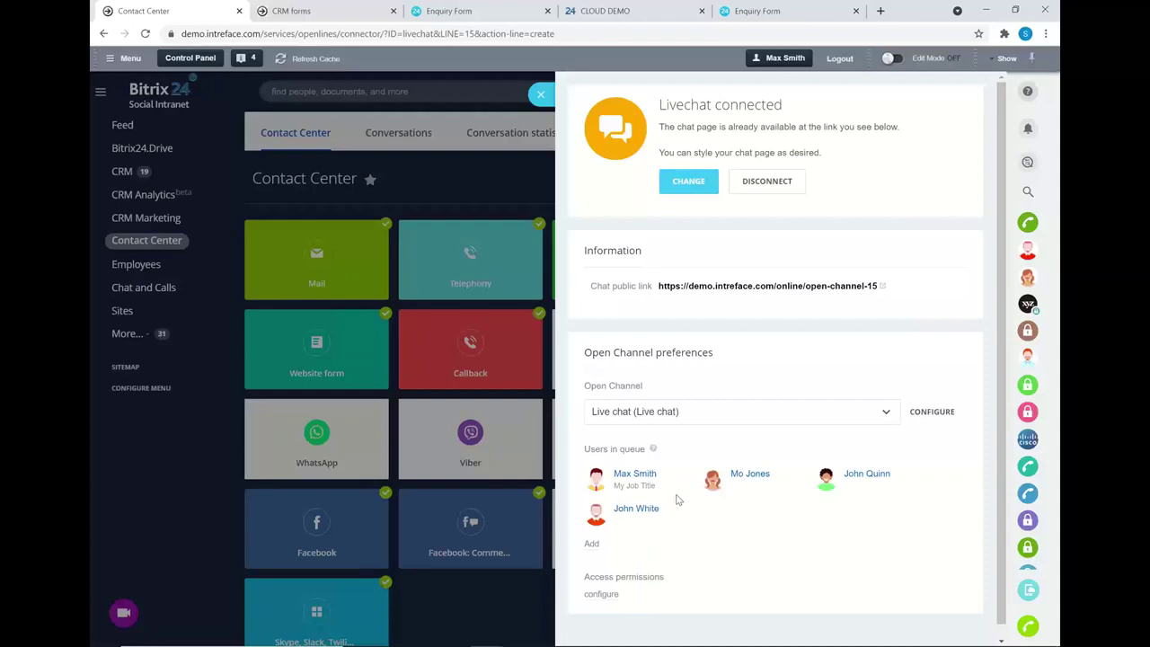
- Review the live chat's access permissions and queue, keeping auto-created leads for unknown clients
click(601, 594)
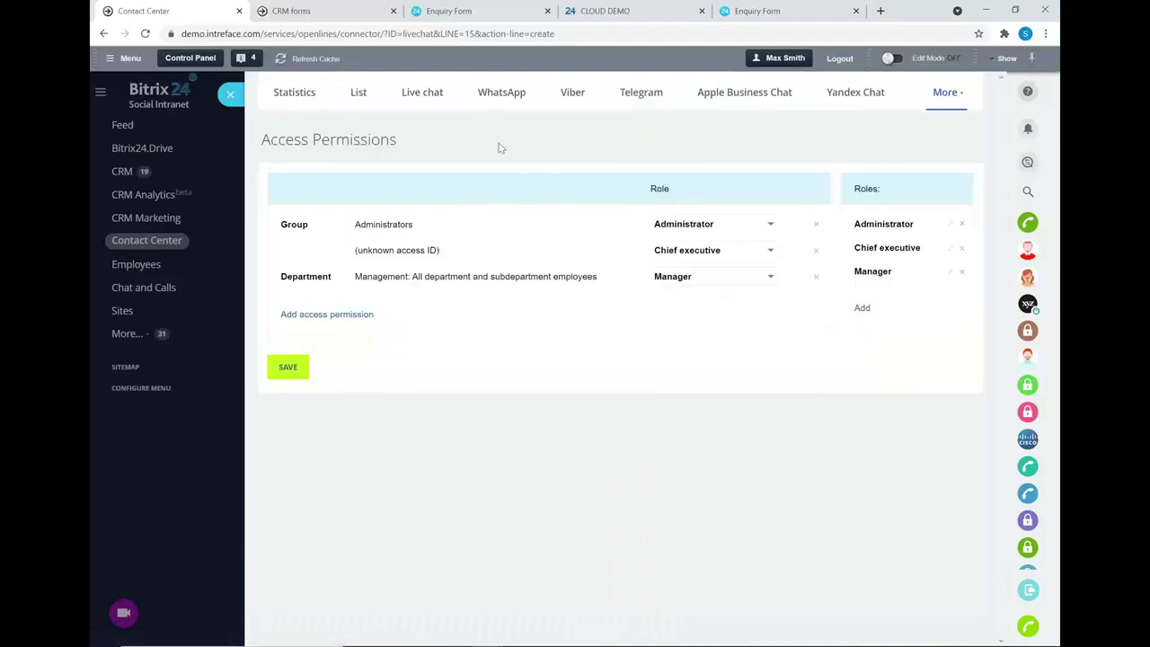
click(240, 95)
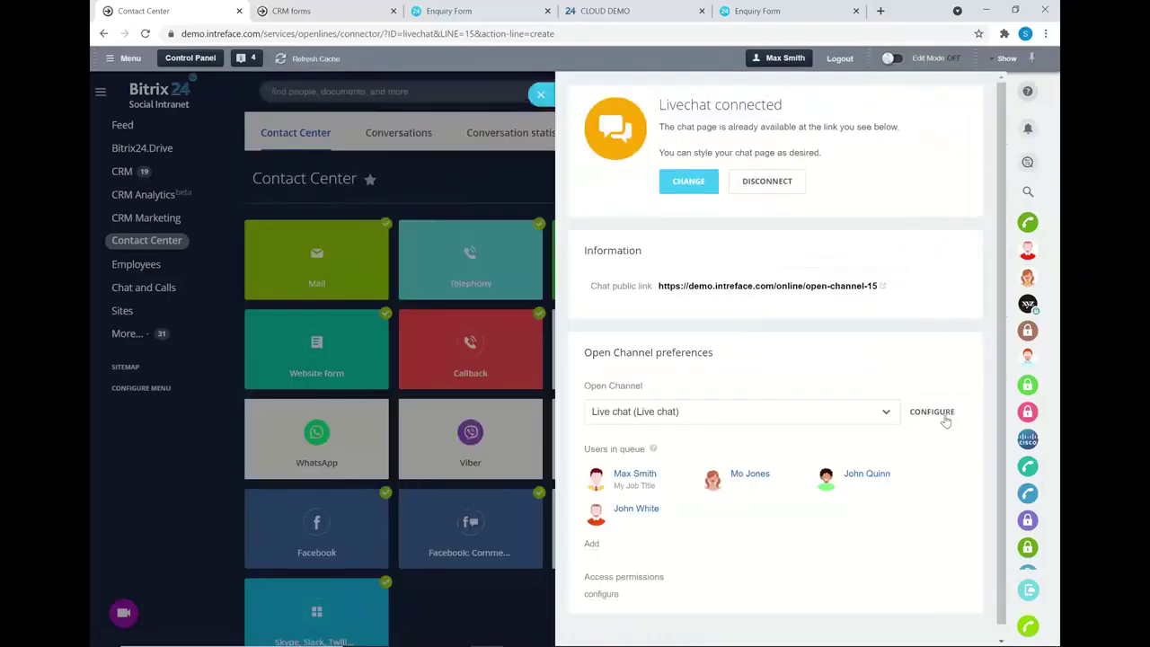
click(943, 419)
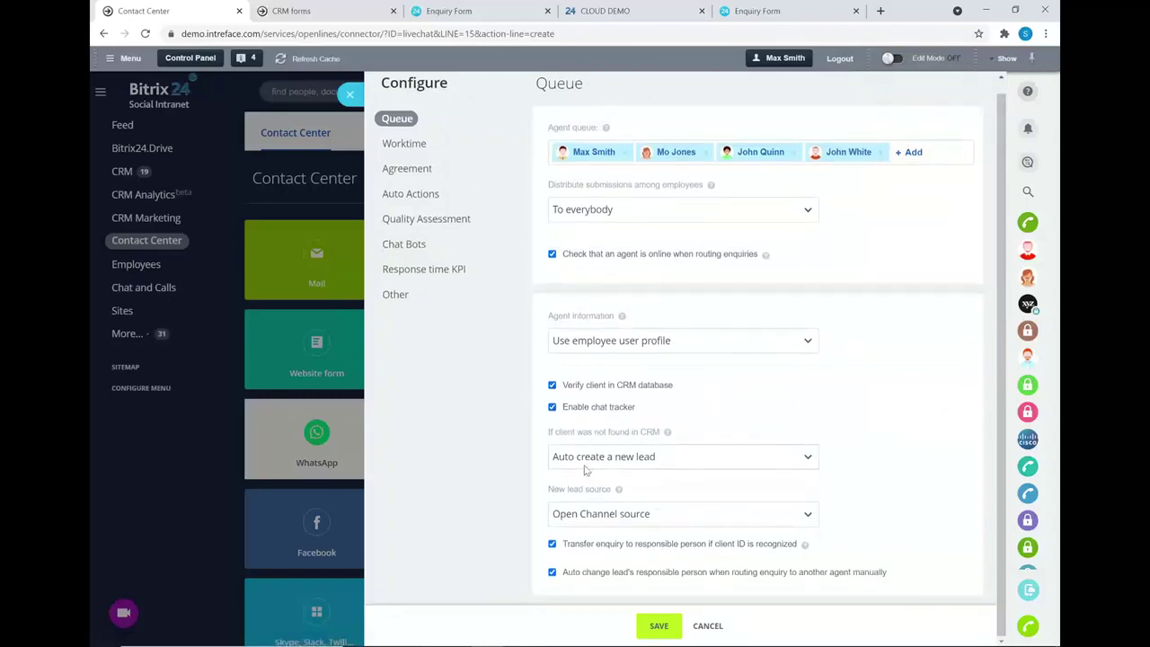
click(653, 462)
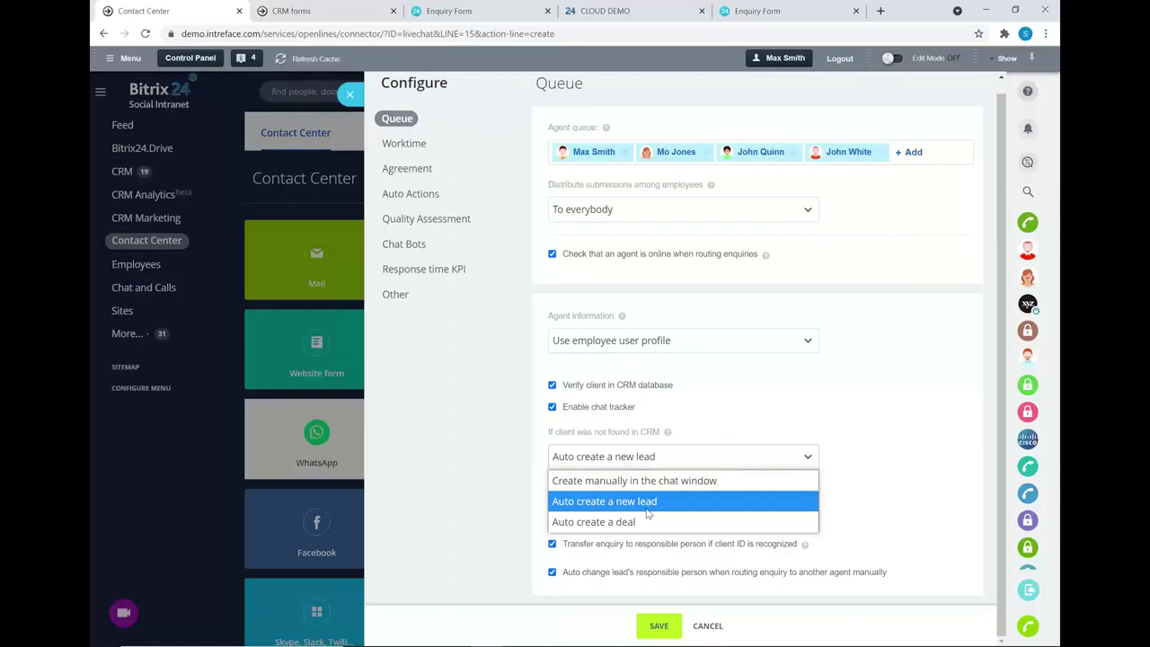
click(659, 502)
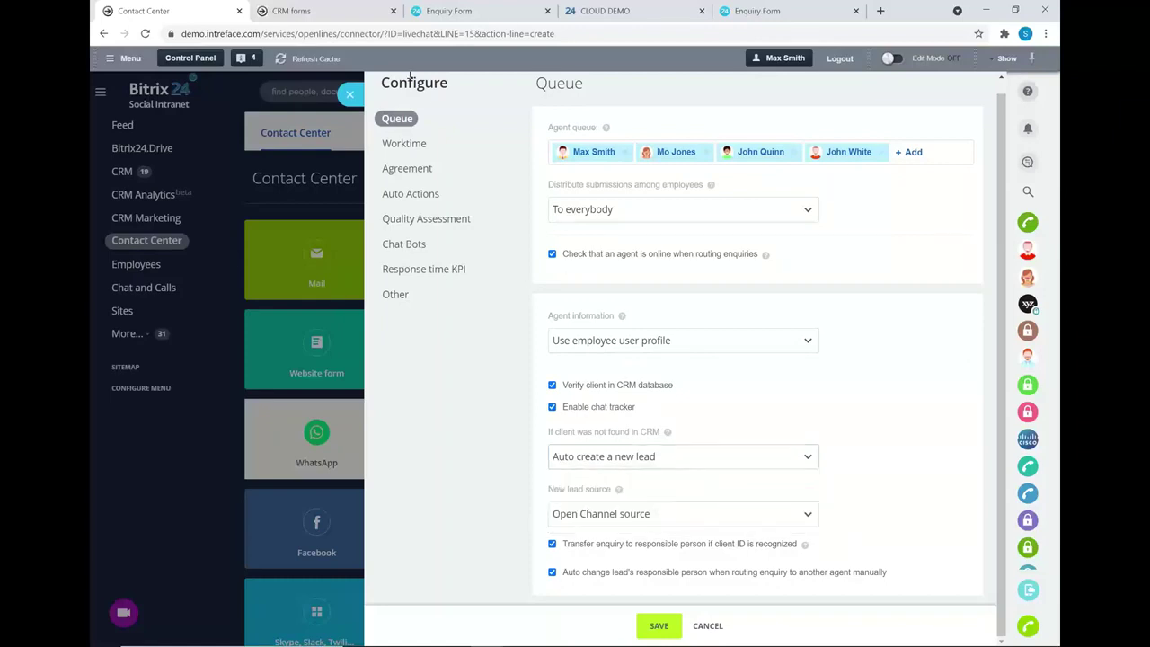
click(350, 93)
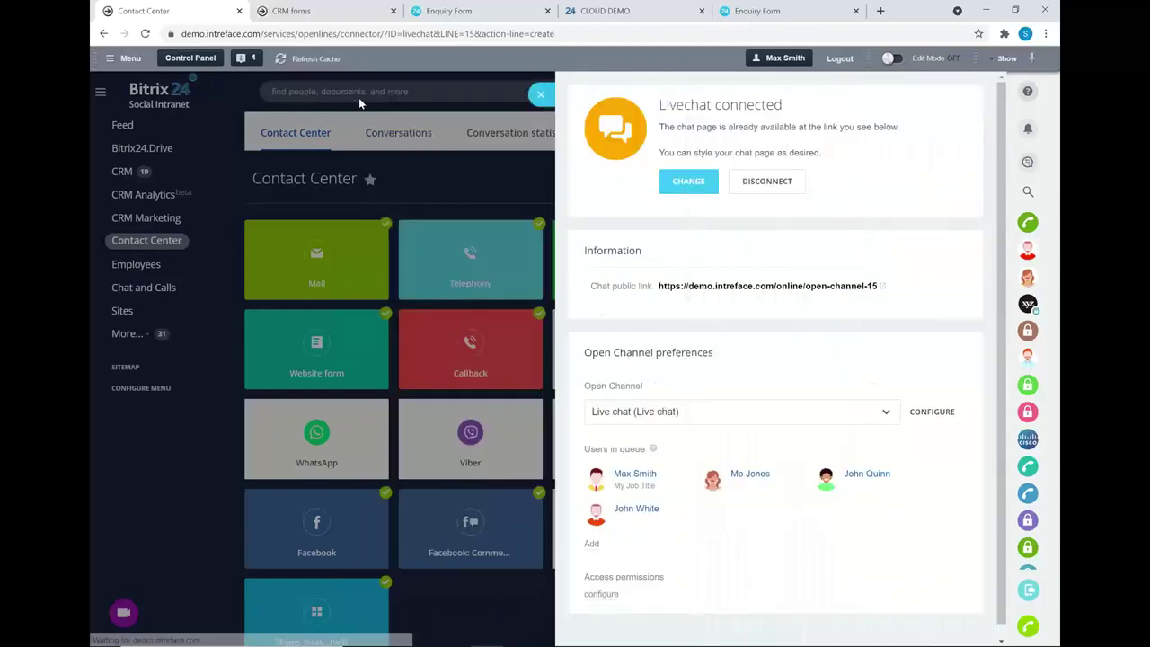
click(546, 94)
- Send the cake shop's live chat 'Hello. I am interested in purchasing a cookie', then return to Bitrix24
key(alt+Tab)
key(alt+Tab)
key(alt+Tab)
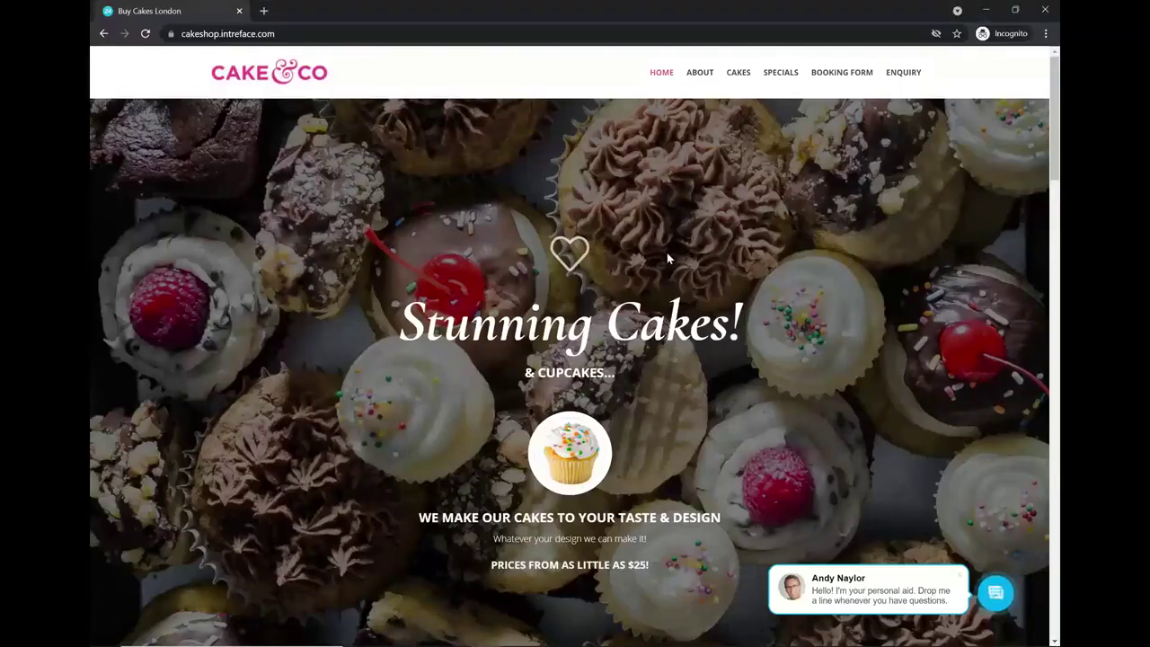
scroll(657, 299, down, 1)
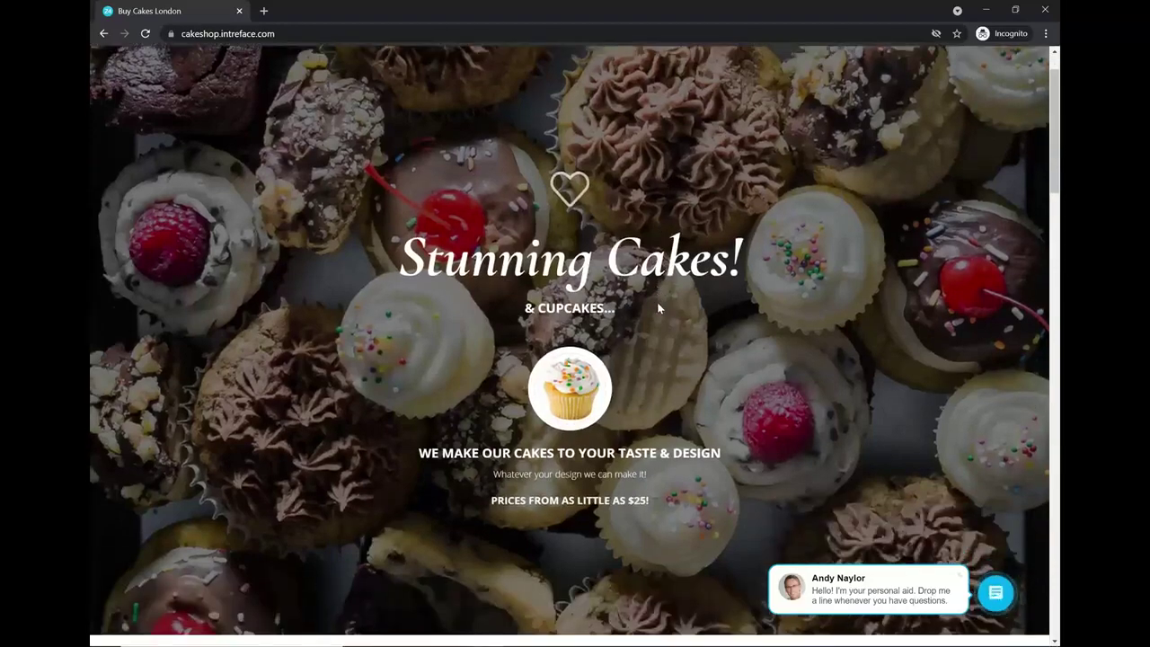
scroll(674, 286, down, 3)
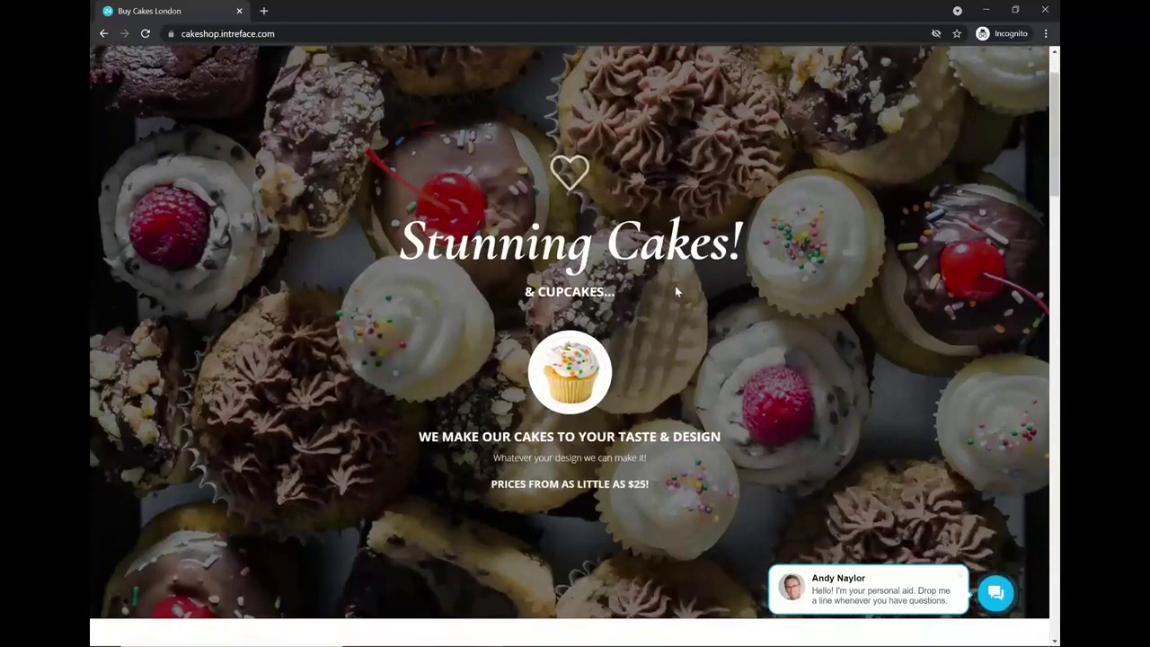
scroll(671, 280, down, 5)
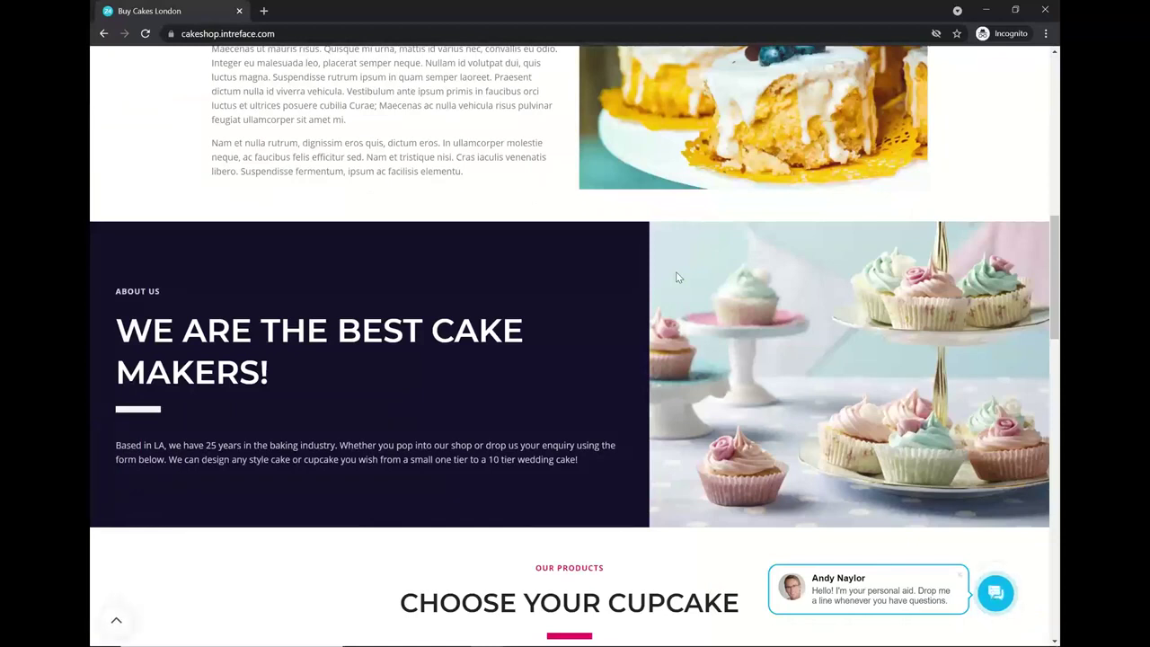
scroll(673, 288, down, 9)
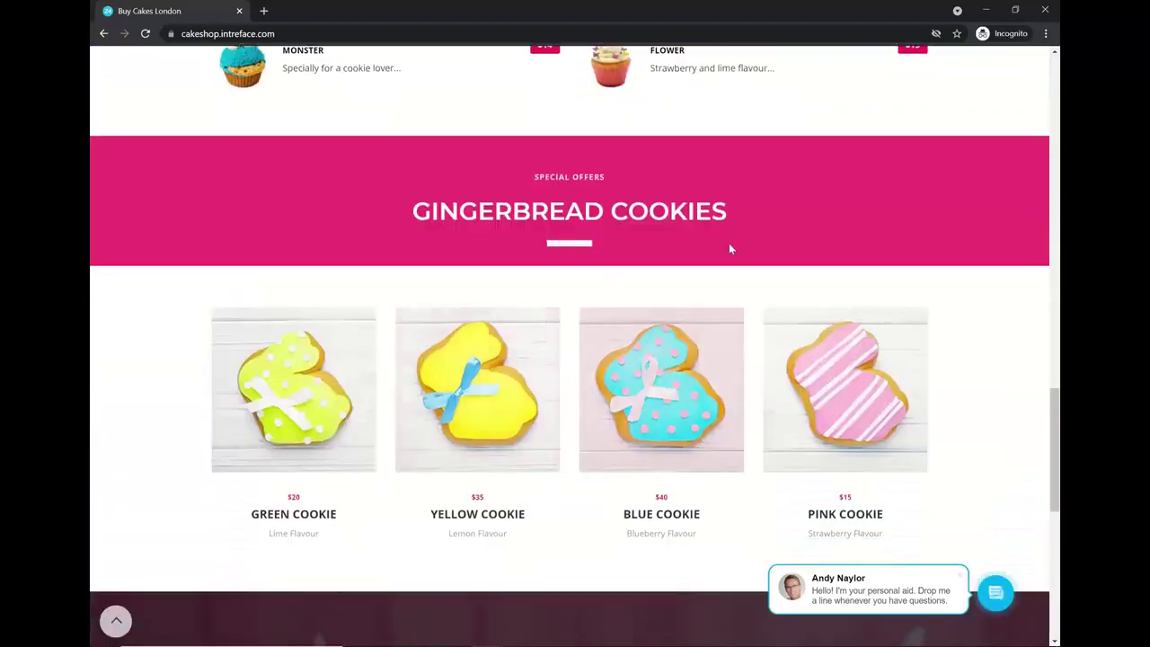
scroll(729, 244, down, 4)
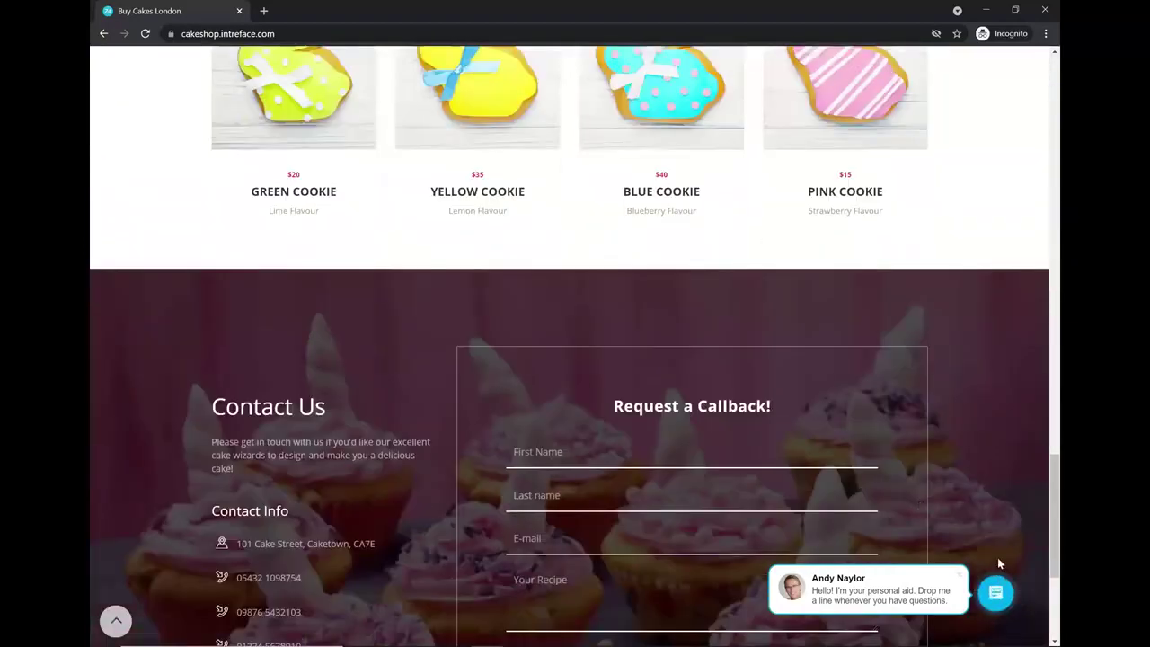
scroll(990, 559, up, 4)
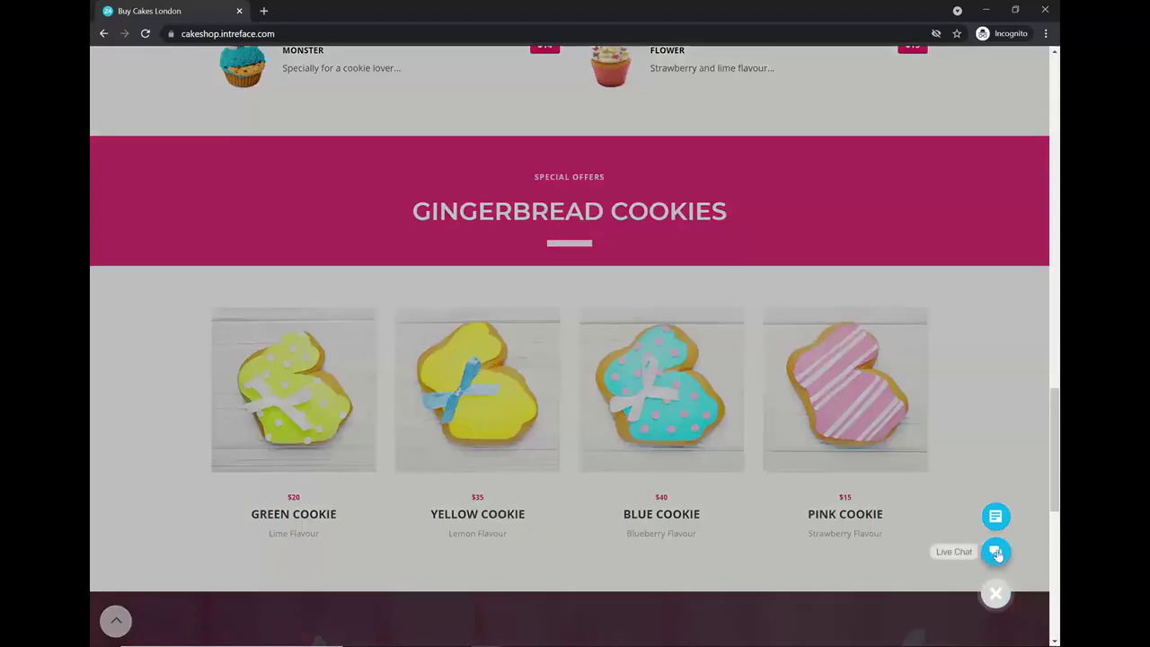
click(994, 554)
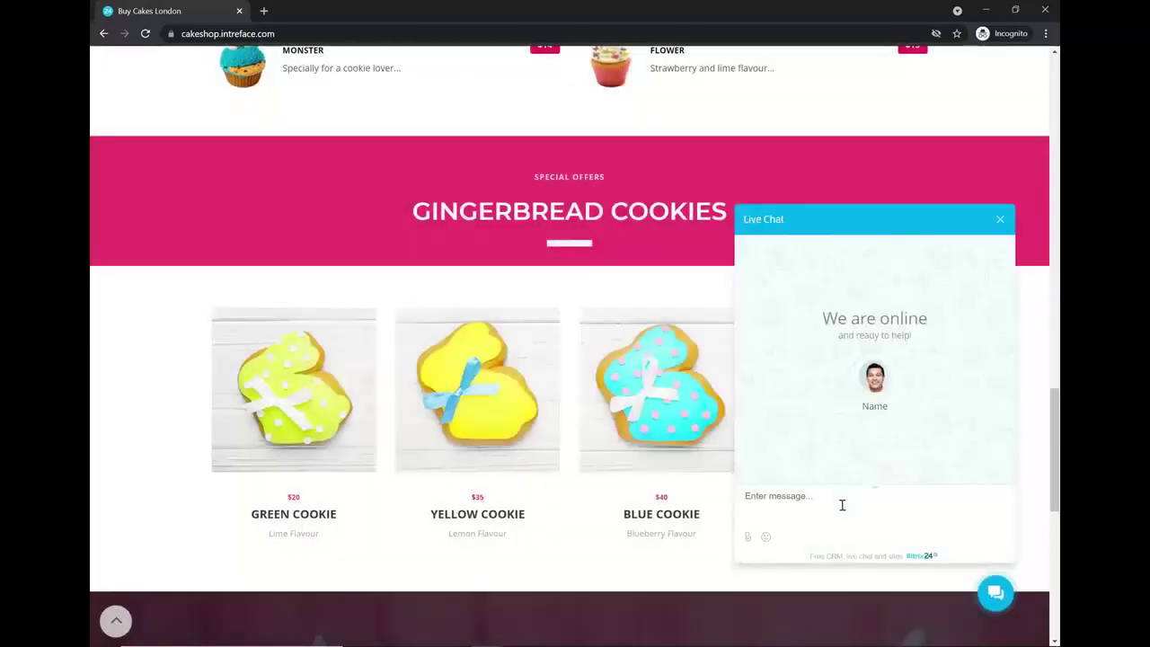
text(Hello)
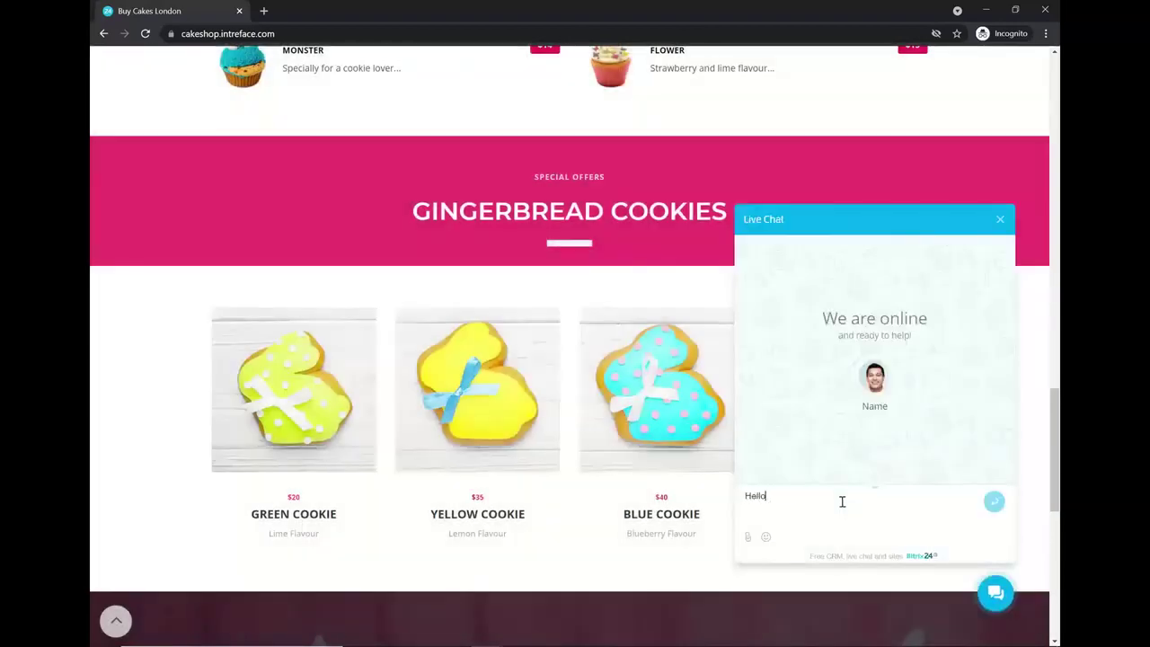
text(. I am interested in purchasing a cookie)
key(Return)
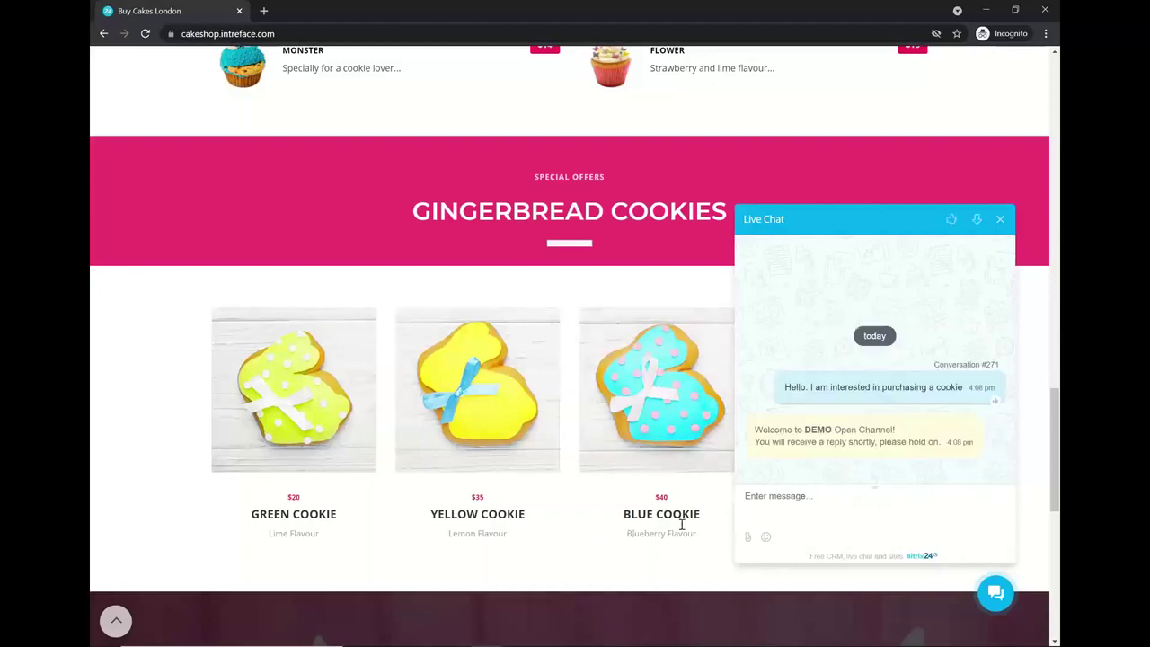
key(alt+Tab)
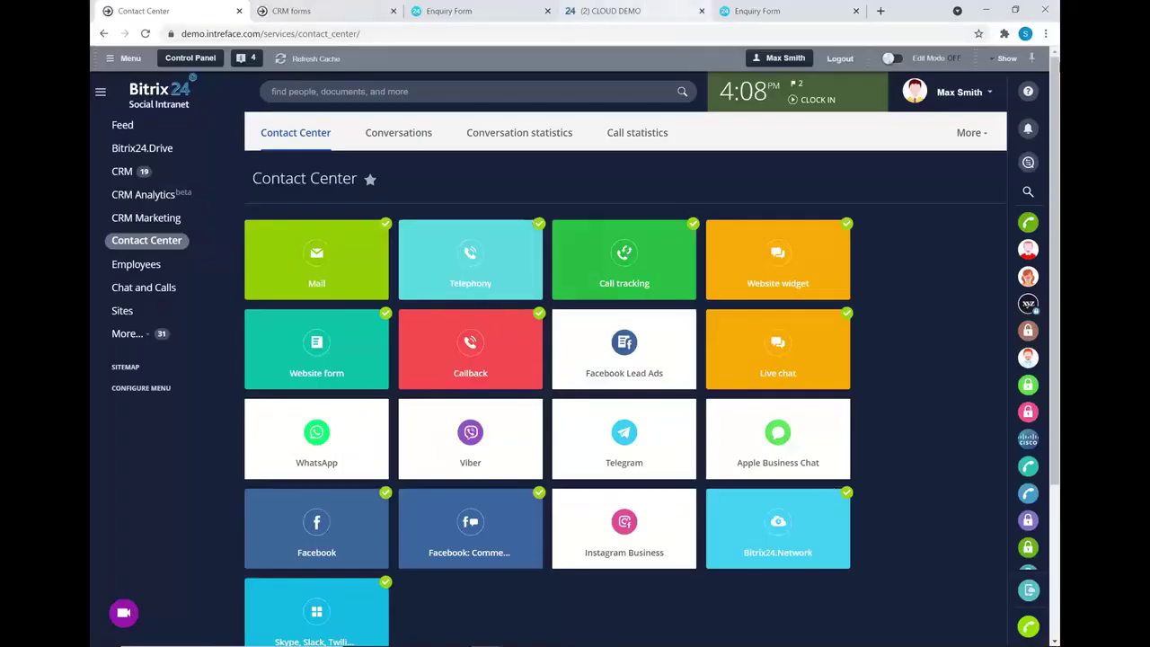
- Reply 'Great, which flavour would you like?' in the Blue guest #29 live chat
click(618, 14)
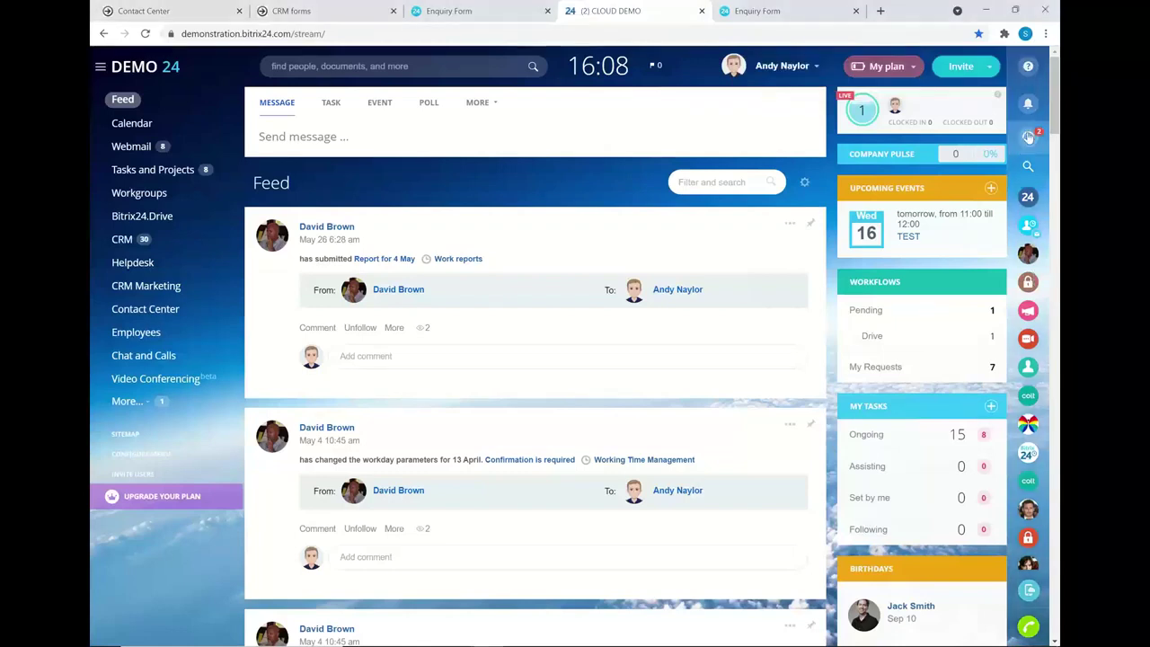
click(1028, 136)
click(438, 121)
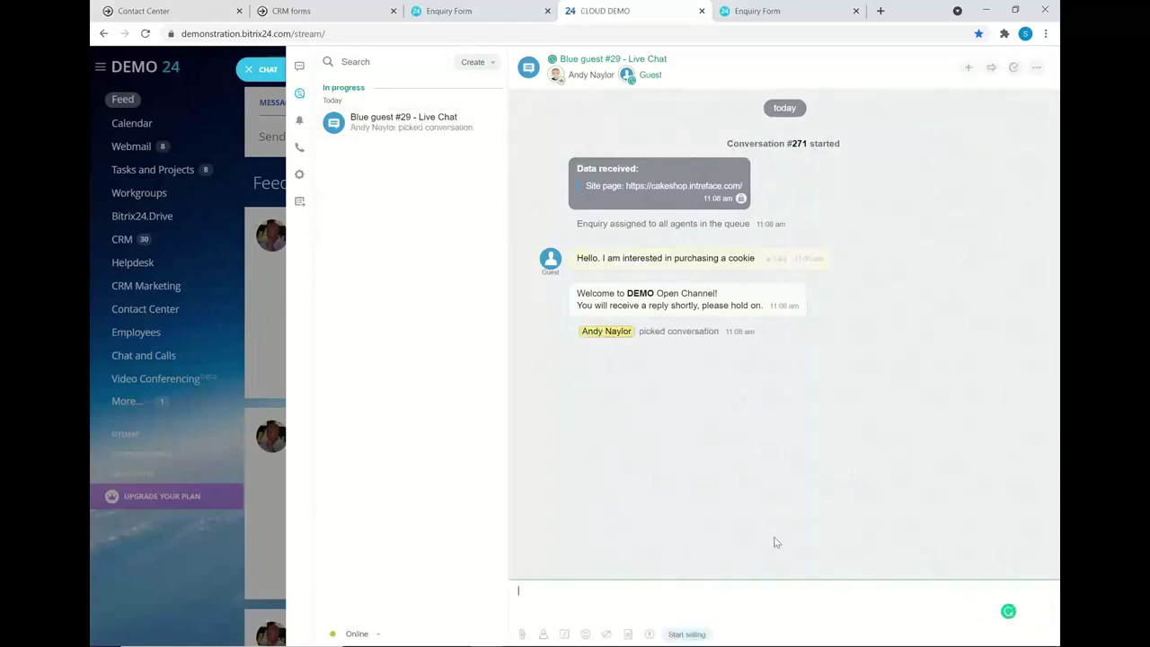
text(Great, which flavo)
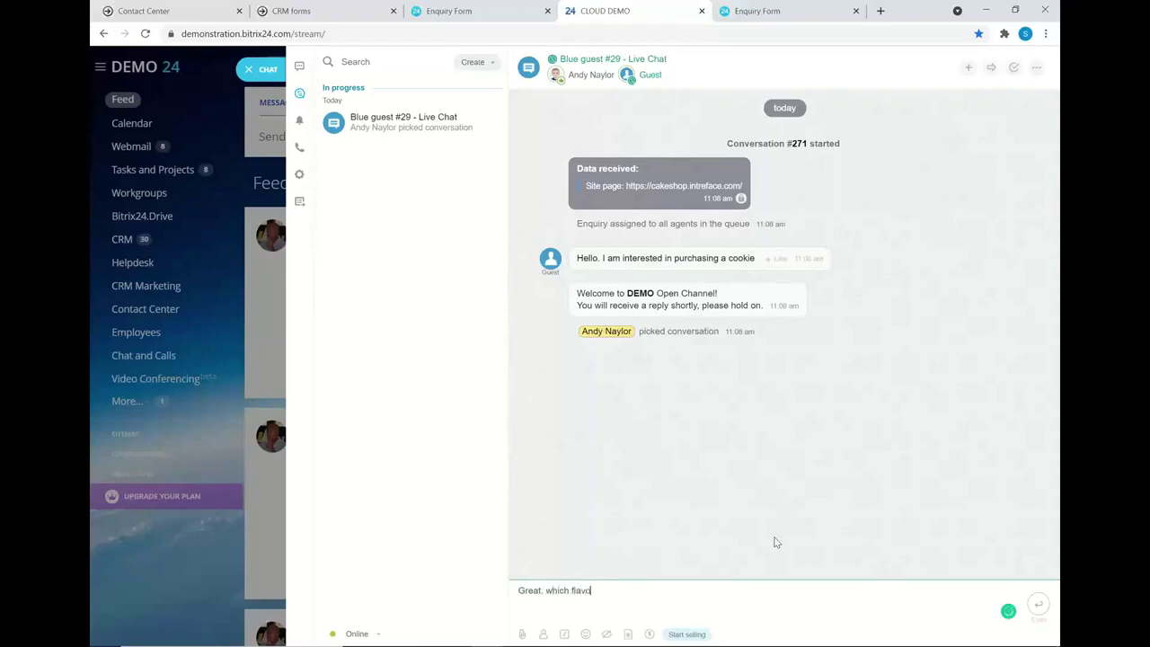
text(ur would you like?)
key(Return)
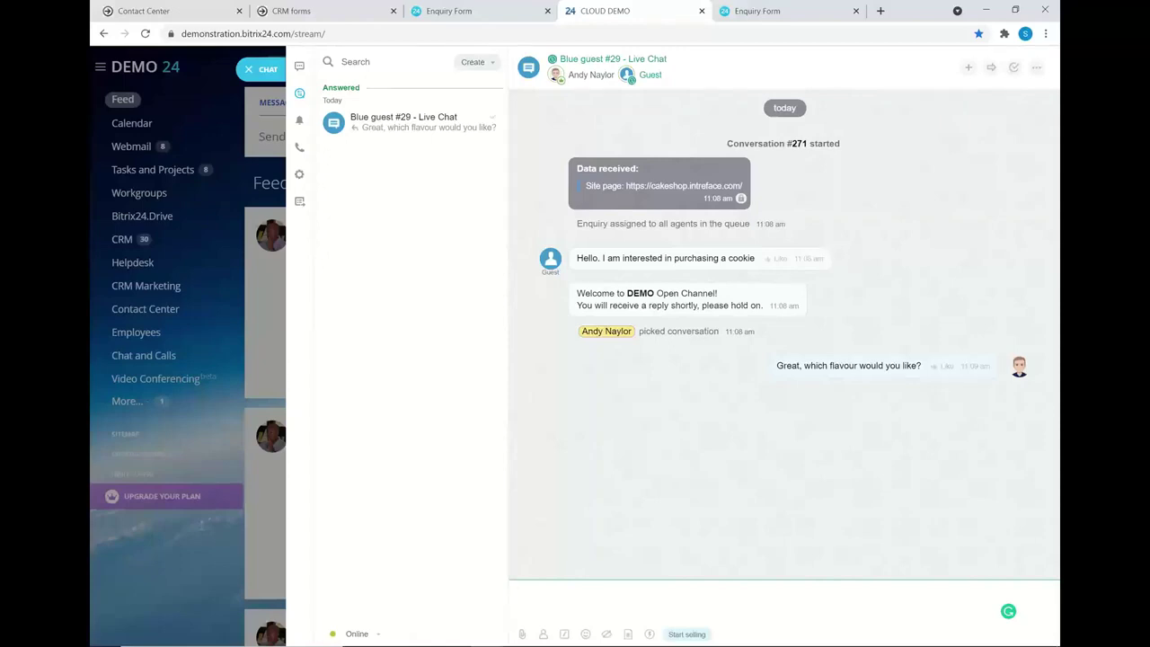
mouse_move(487, 635)
click(611, 585)
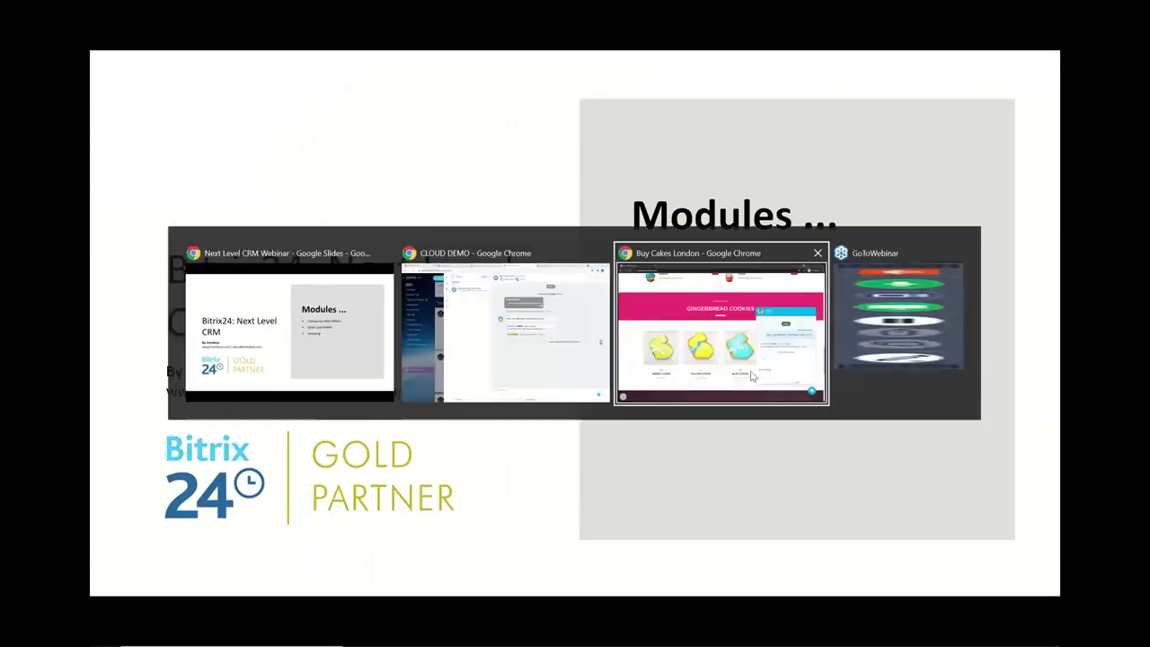
- Submit the chat's introduction form with the guest's name, e-mail and phone number, then return to Bitrix24
click(757, 373)
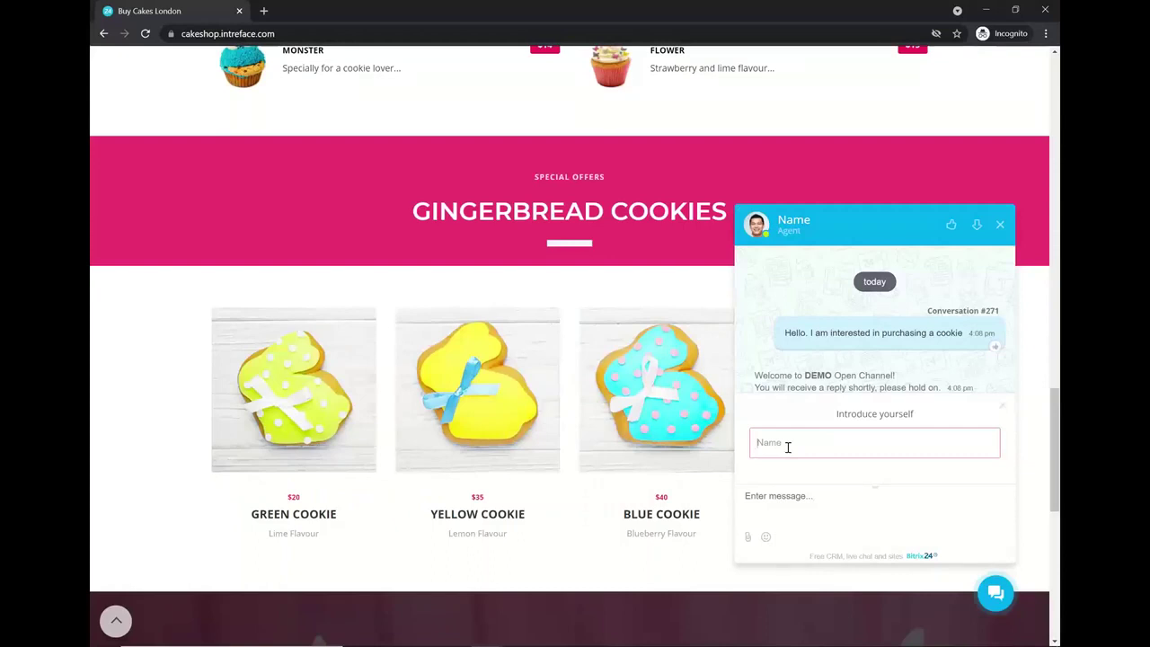
text(Dane)
key(Return)
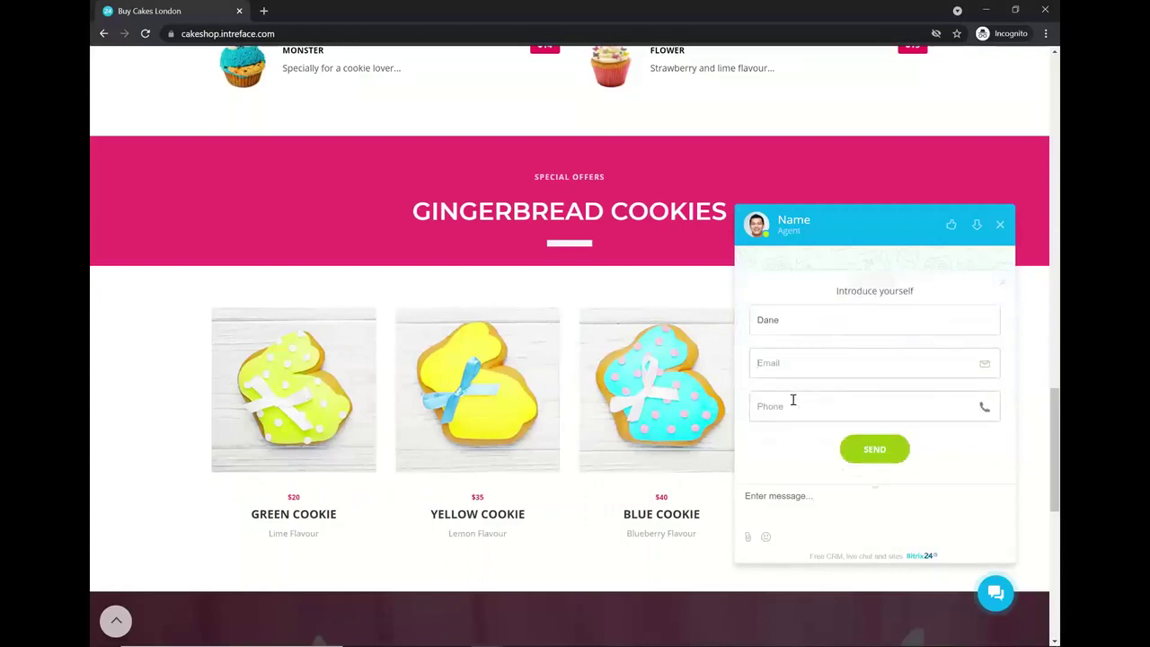
click(788, 406)
text(12345679)
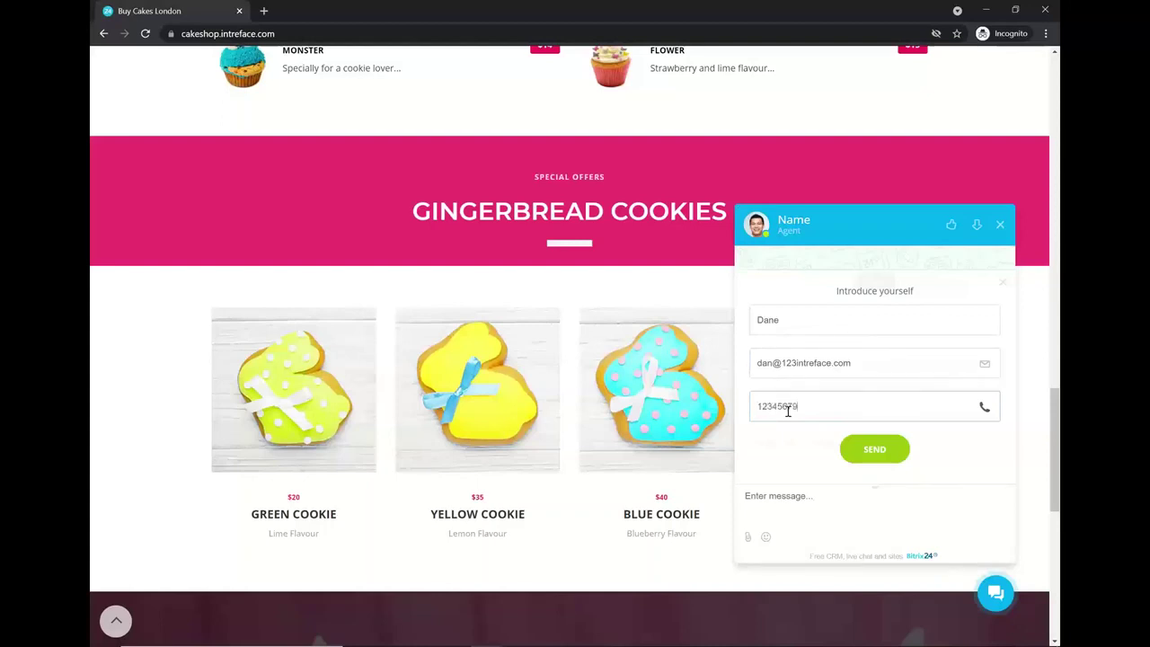
click(881, 450)
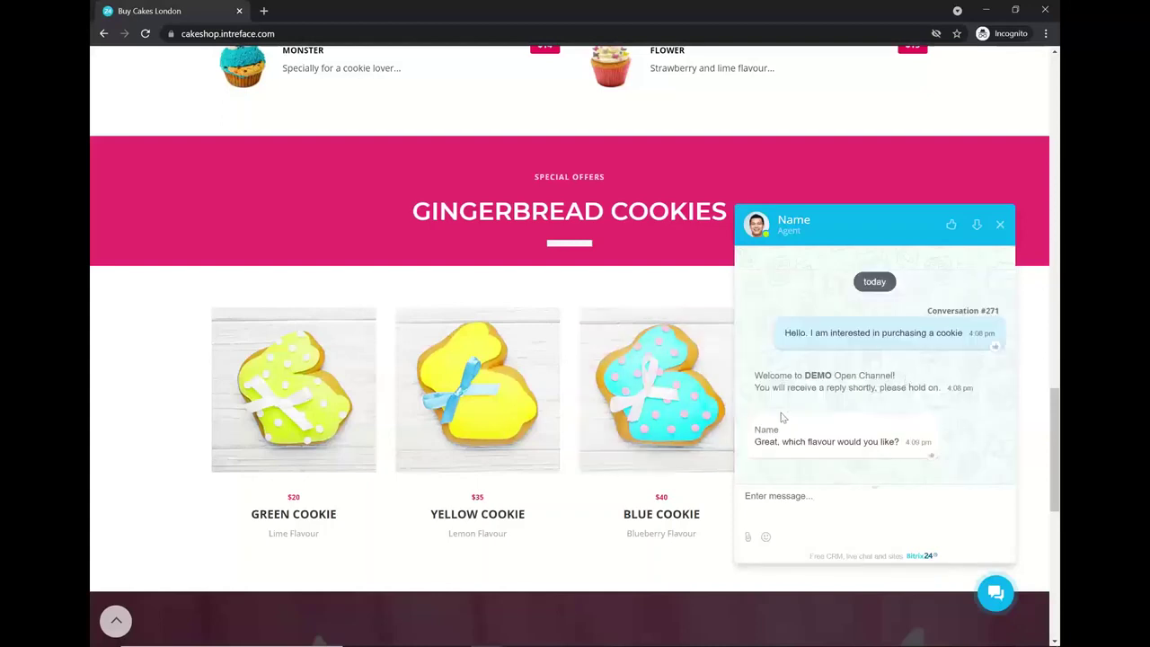
key(alt+Tab)
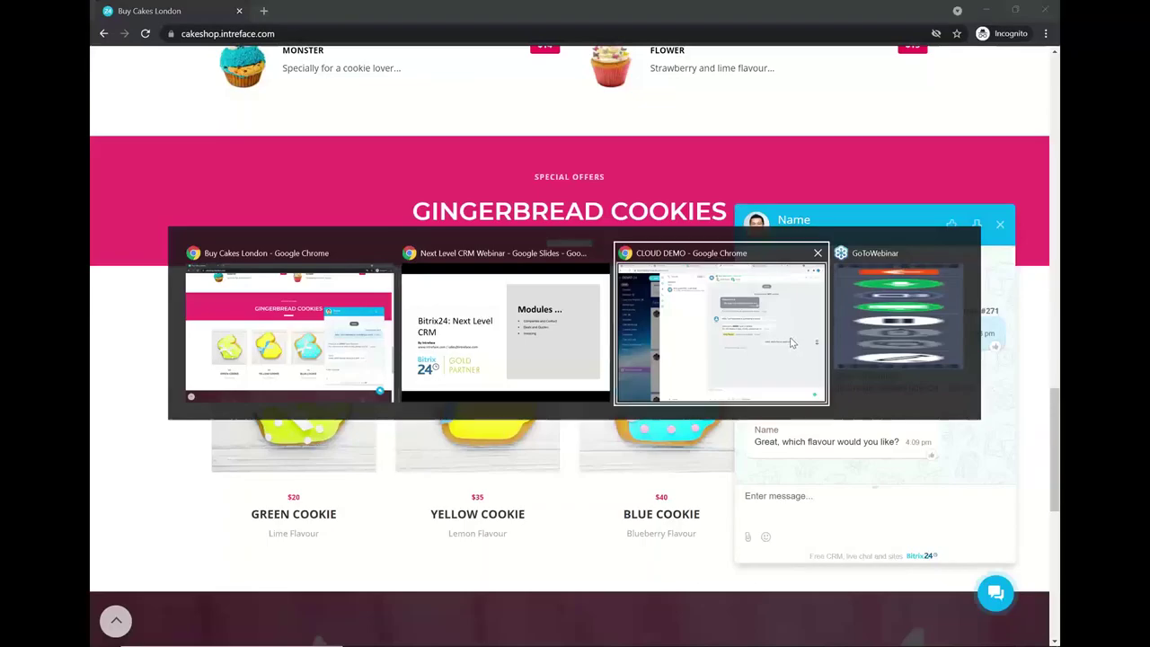
click(727, 350)
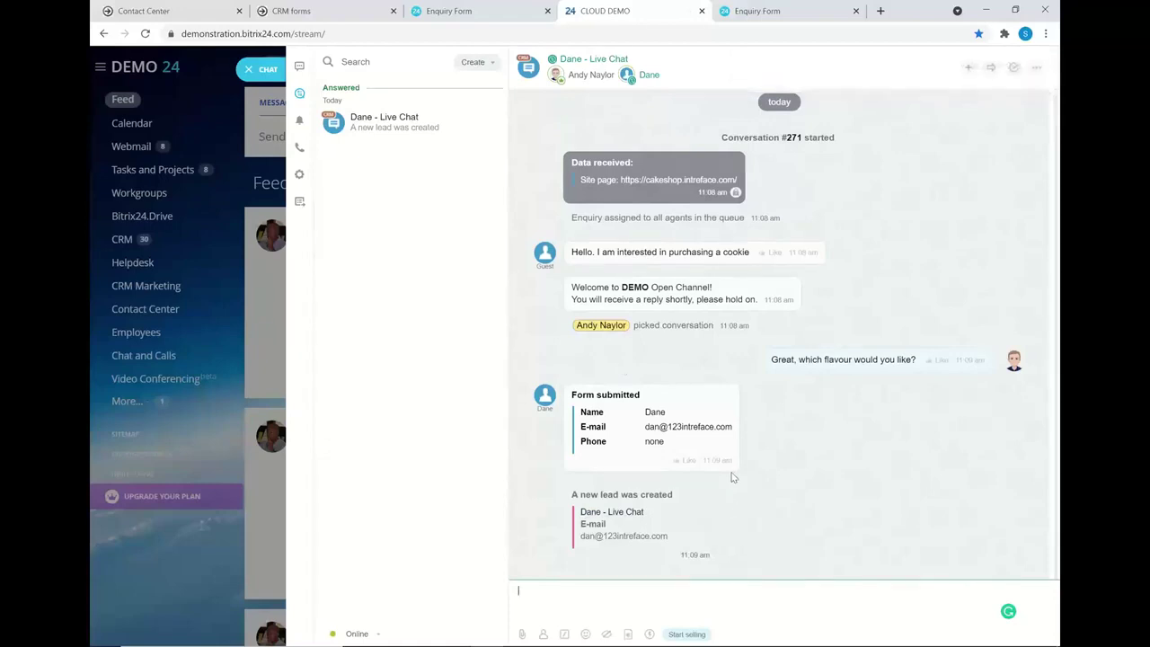
- View the lead created from the chat, then close it and the live chat conversation
click(612, 512)
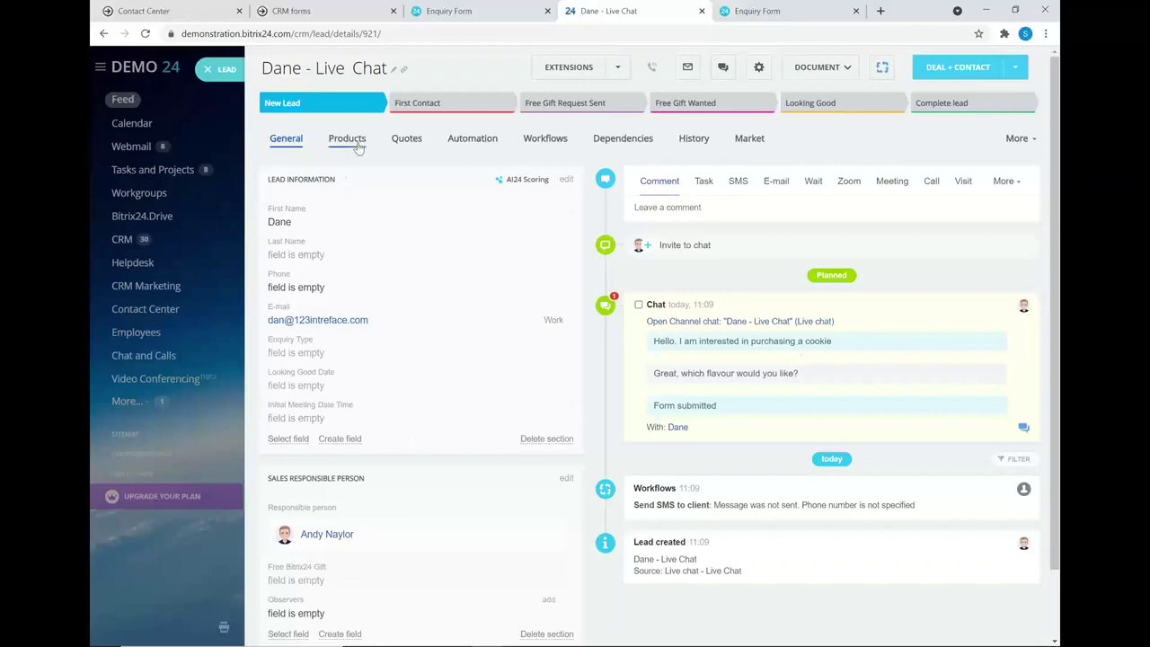
click(211, 79)
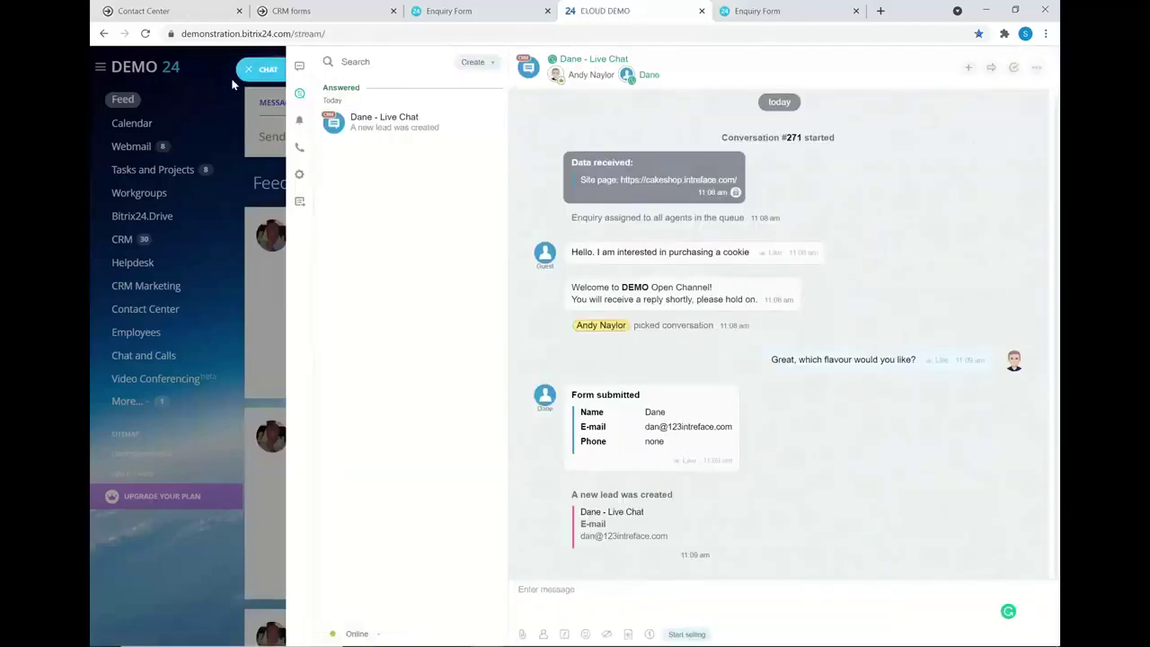
click(256, 76)
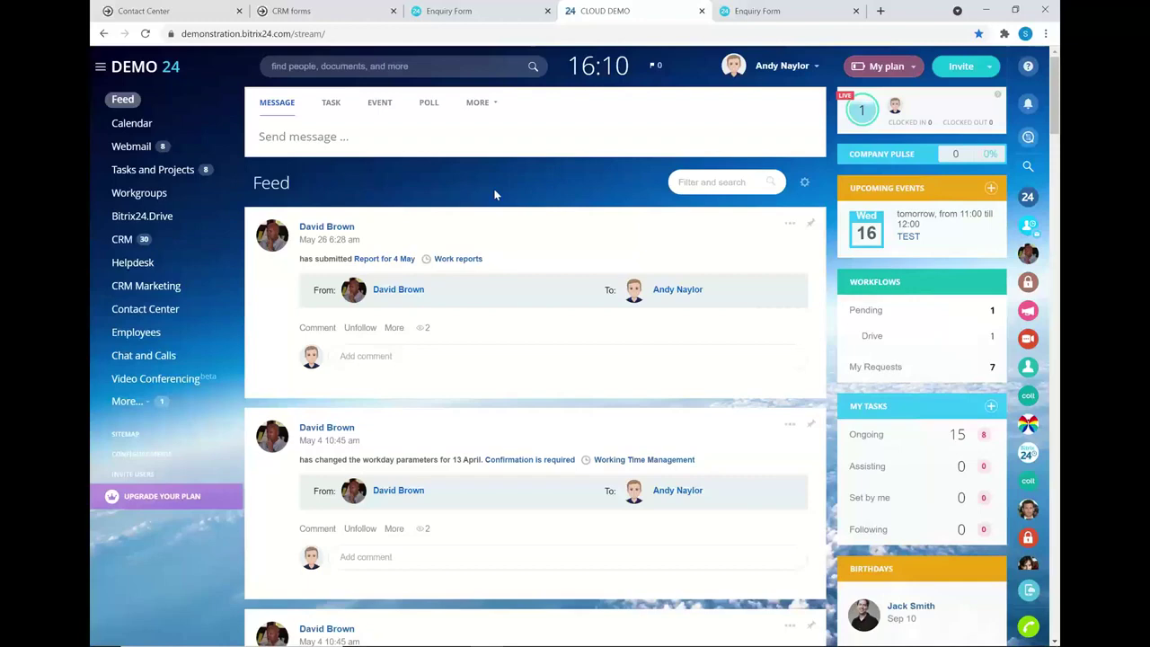
- Edit the Enquiry Form from CRM forms, reviewing its lead fields and Enquiry Type options, keeping Sales
click(324, 13)
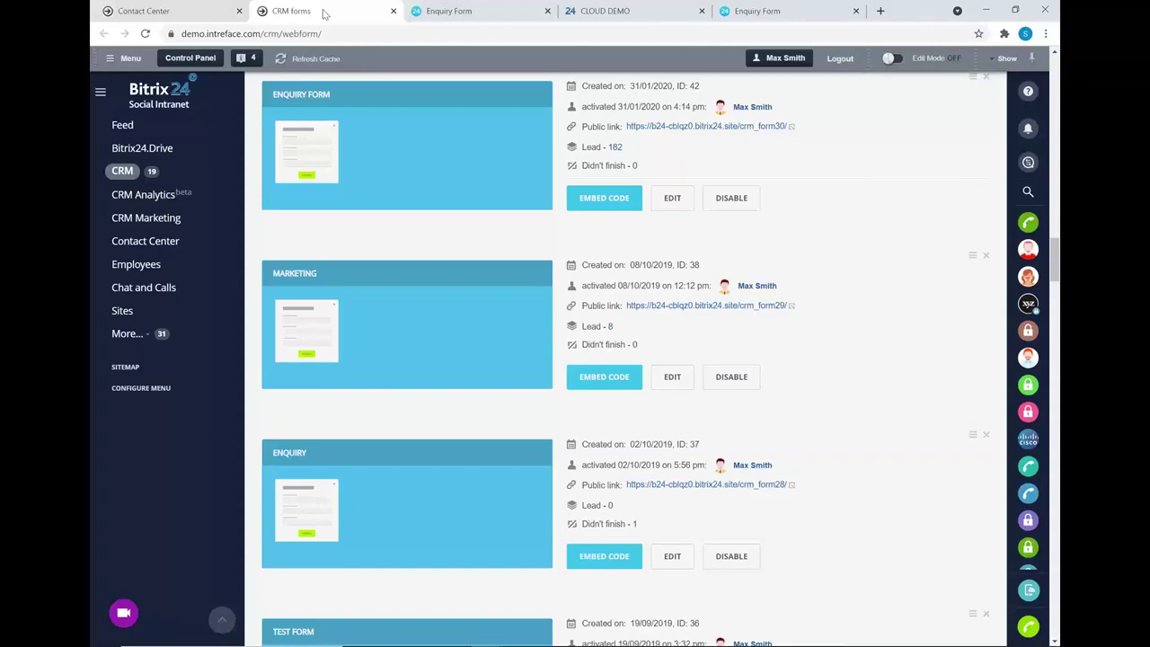
click(672, 198)
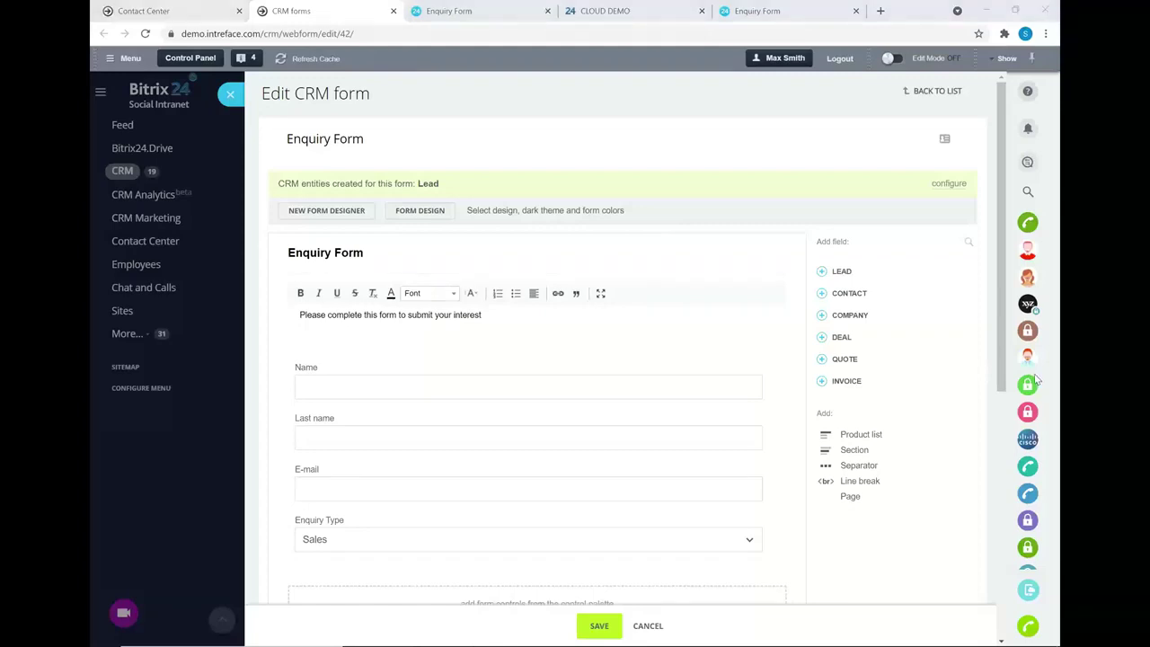
scroll(503, 303, down, 1)
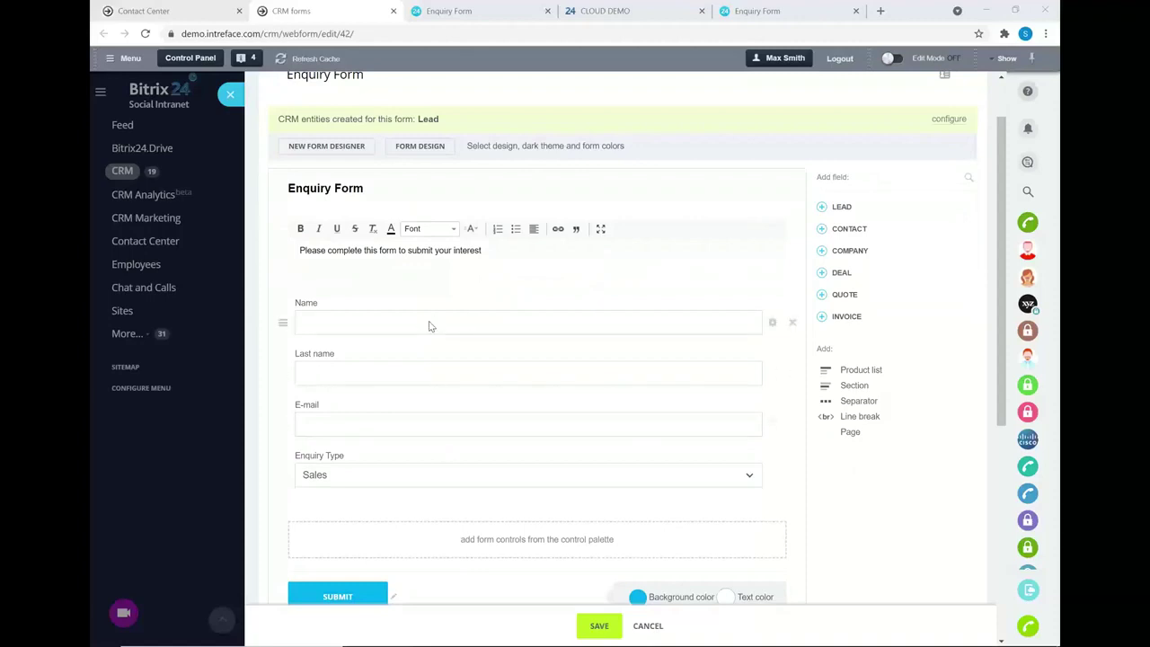
click(820, 209)
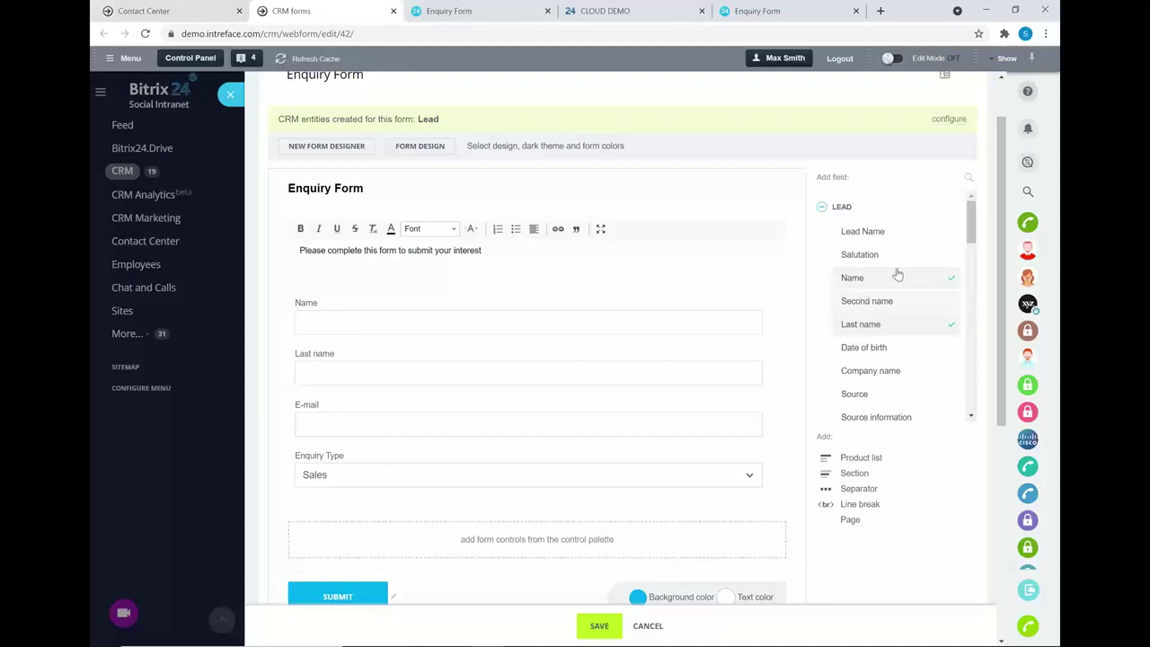
click(822, 208)
scroll(645, 279, down, 3)
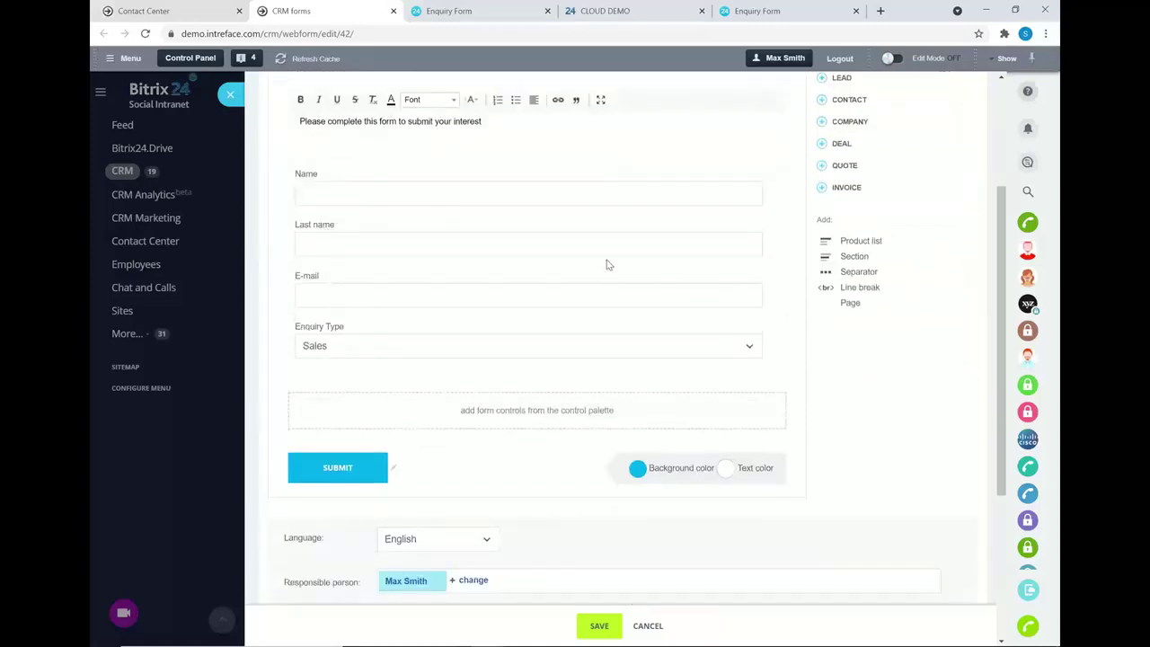
click(586, 354)
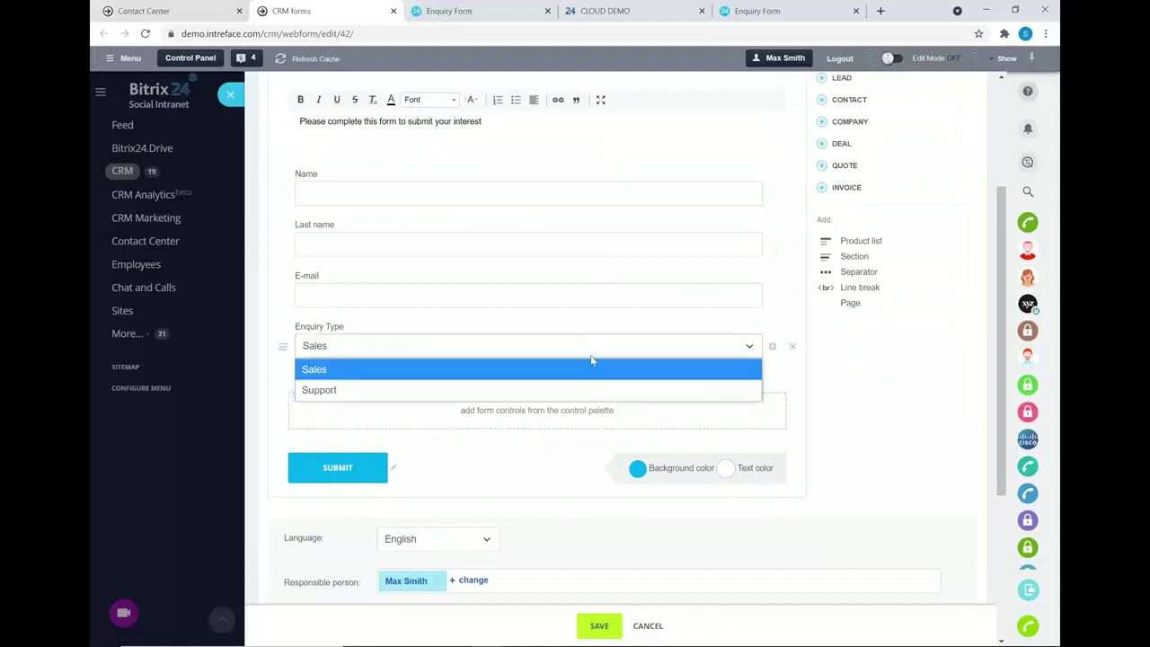
click(872, 400)
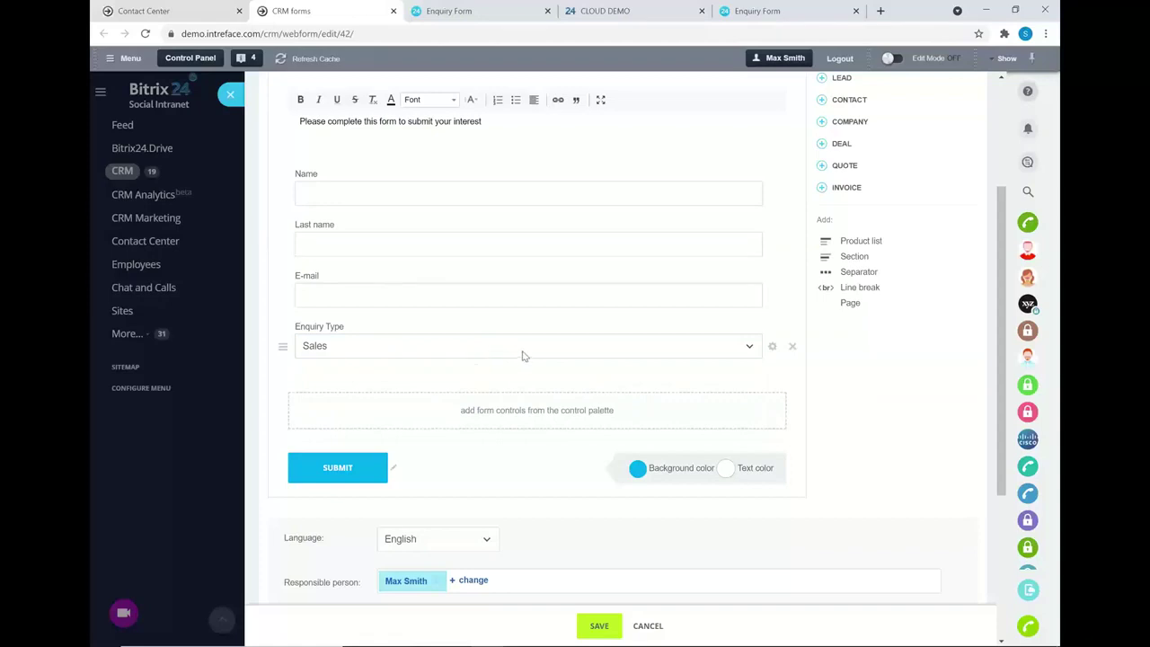
scroll(532, 358, down, 1)
scroll(539, 355, down, 2)
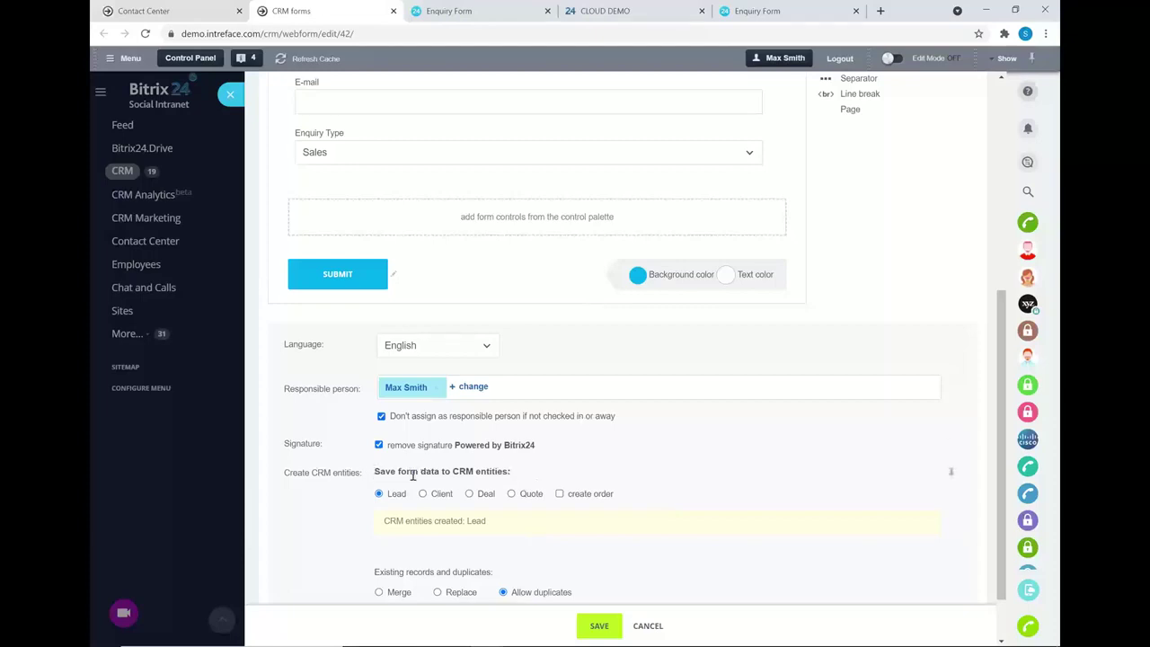
- Try Deal with the UK Office pipeline as the form's CRM entity, then revert to Lead
drag(375, 472, 528, 474)
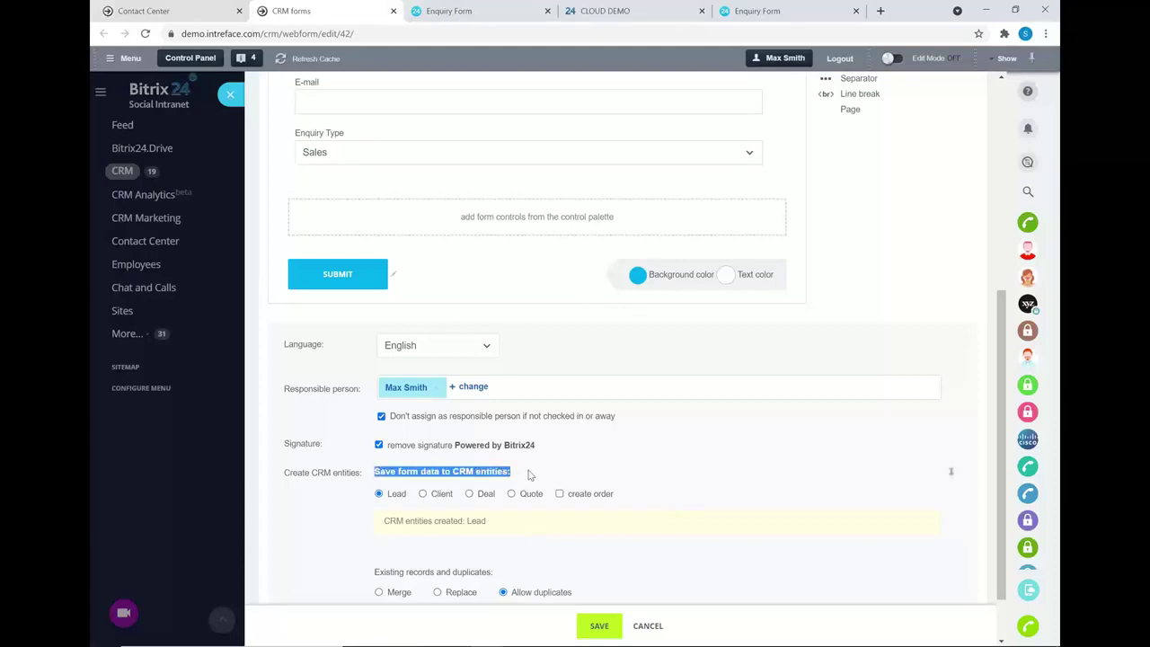
click(474, 465)
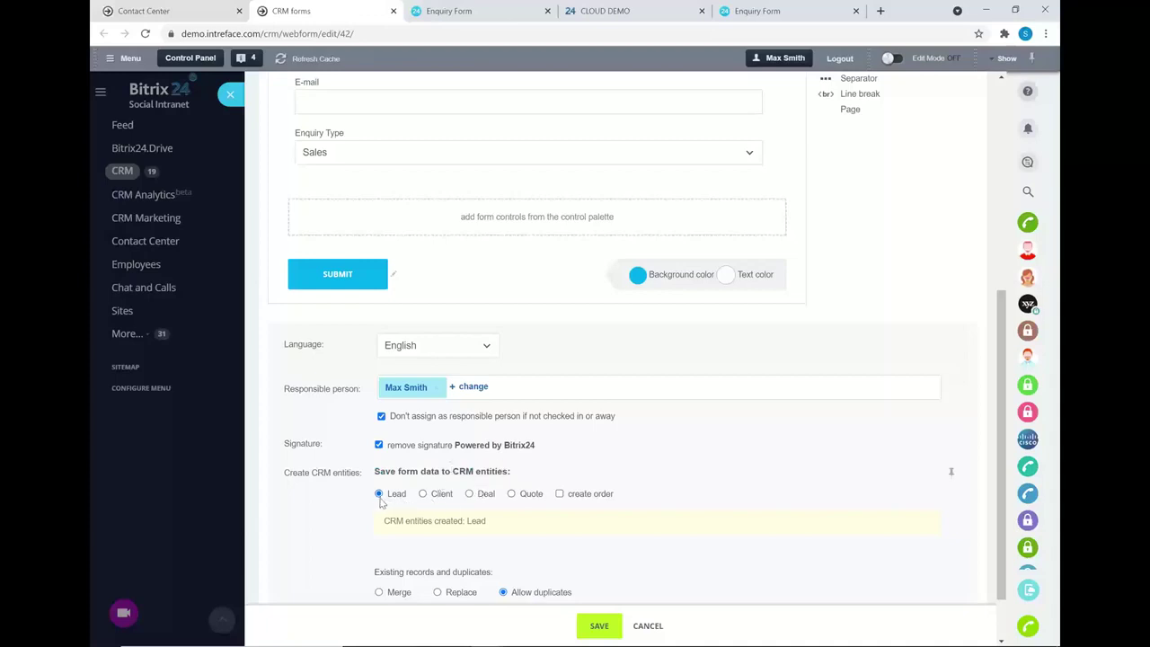
scroll(395, 498, down, 1)
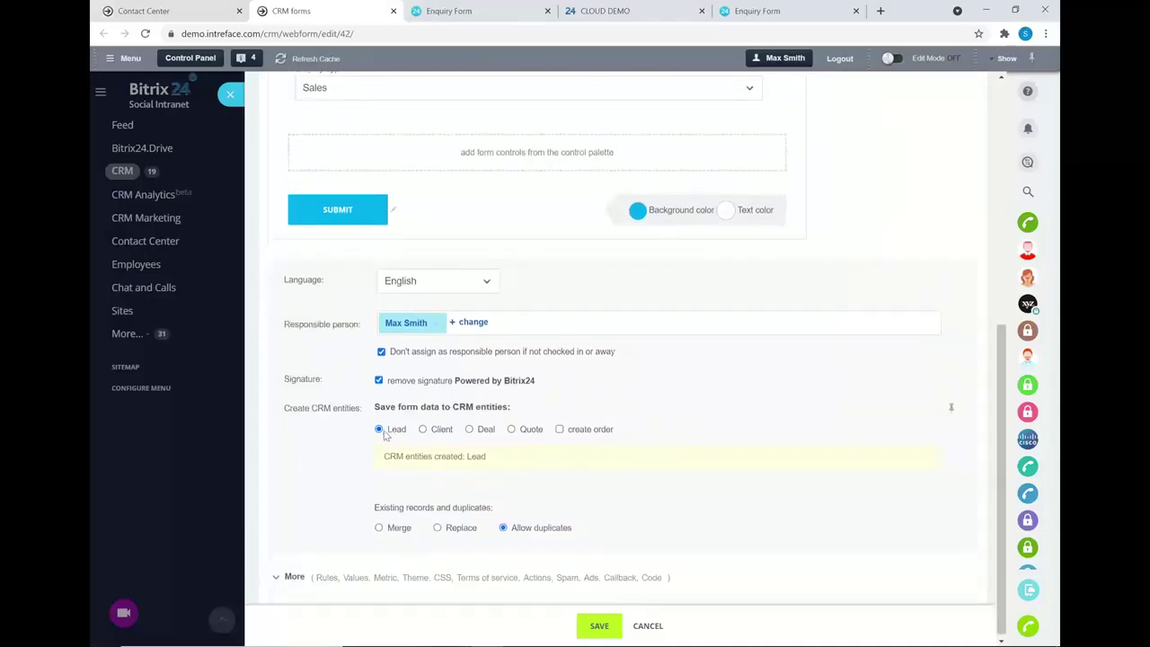
click(469, 430)
click(457, 513)
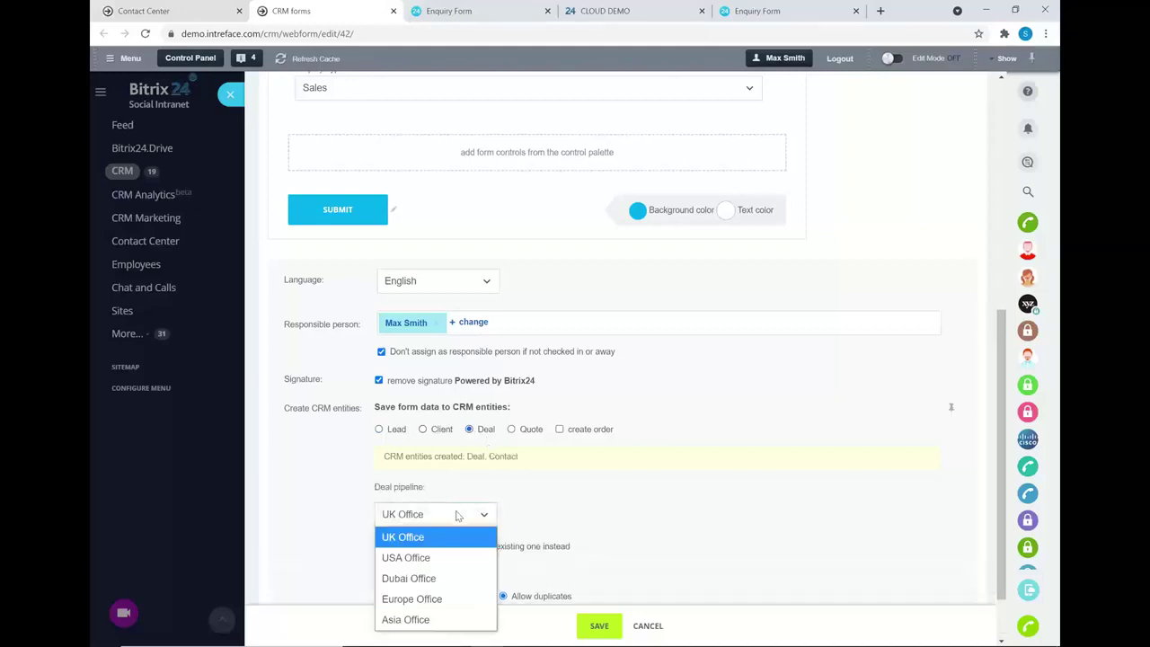
click(462, 537)
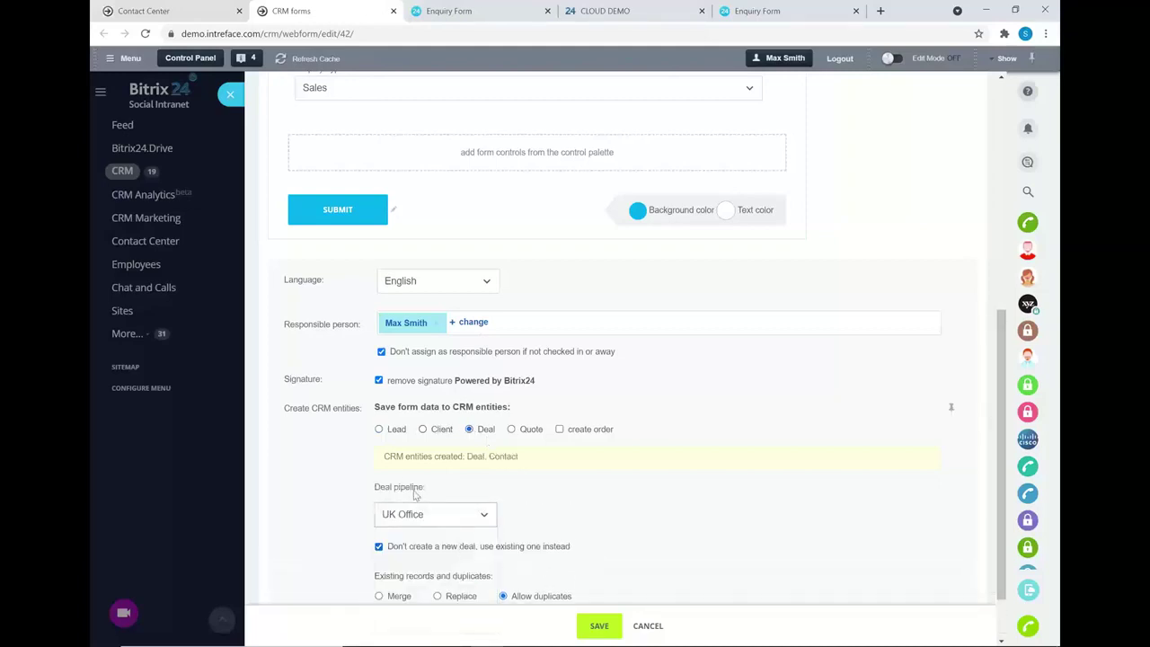
click(378, 430)
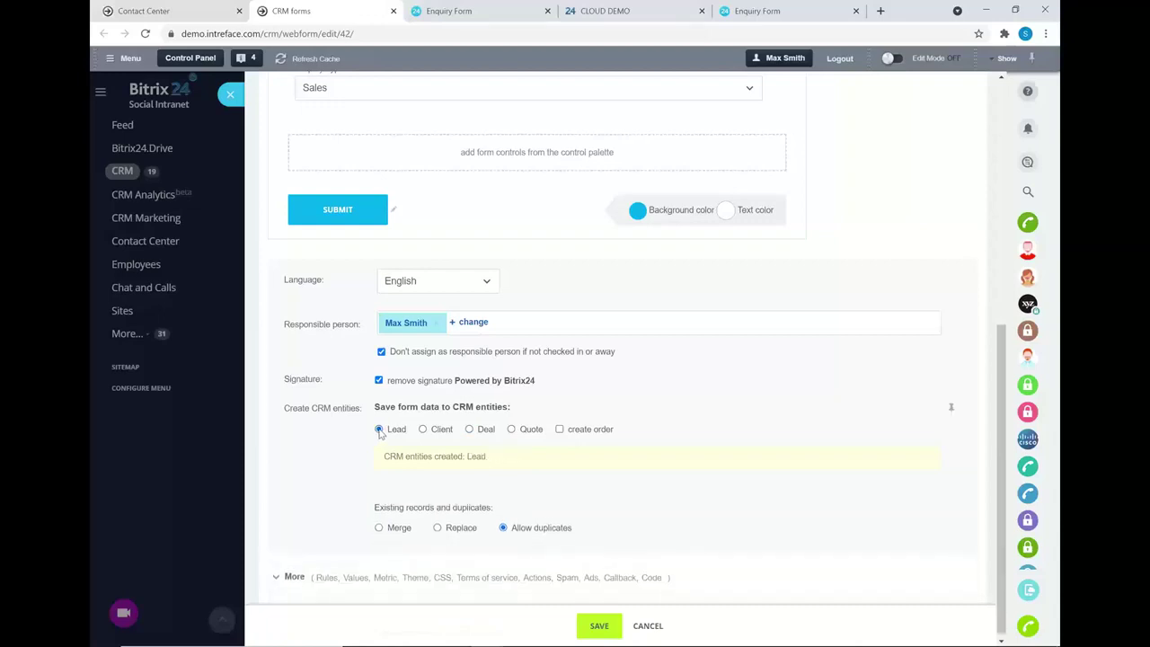
- Expand the additional settings and view the form's inline and button embed codes
click(289, 576)
scroll(386, 460, down, 1)
scroll(392, 451, down, 5)
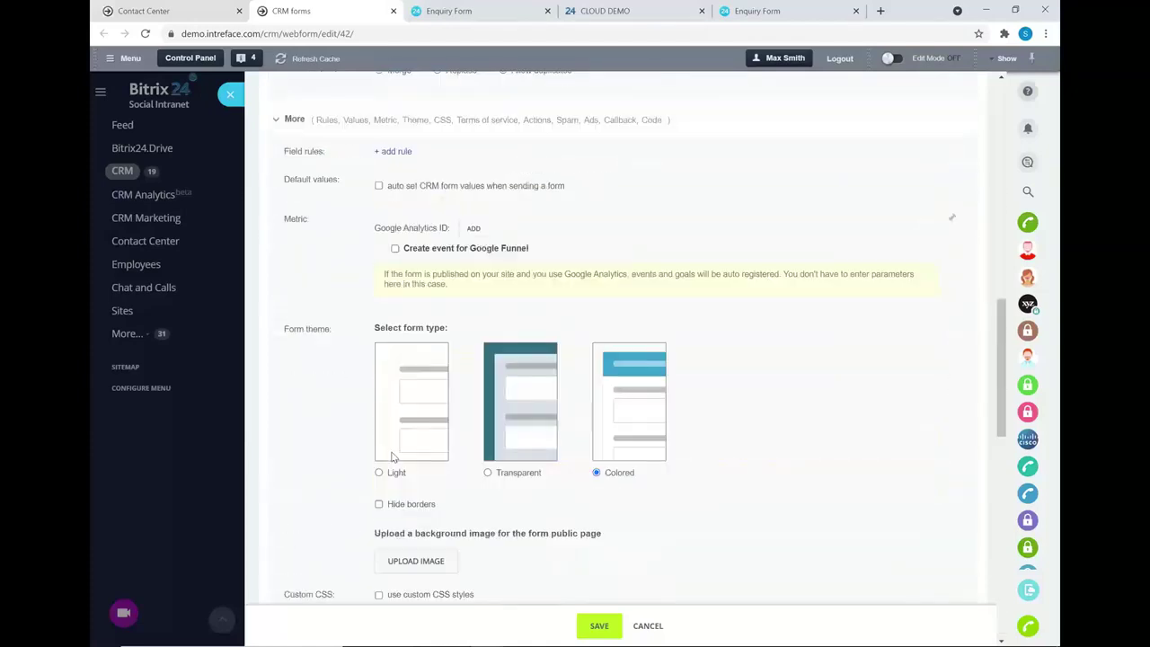
scroll(593, 360, down, 5)
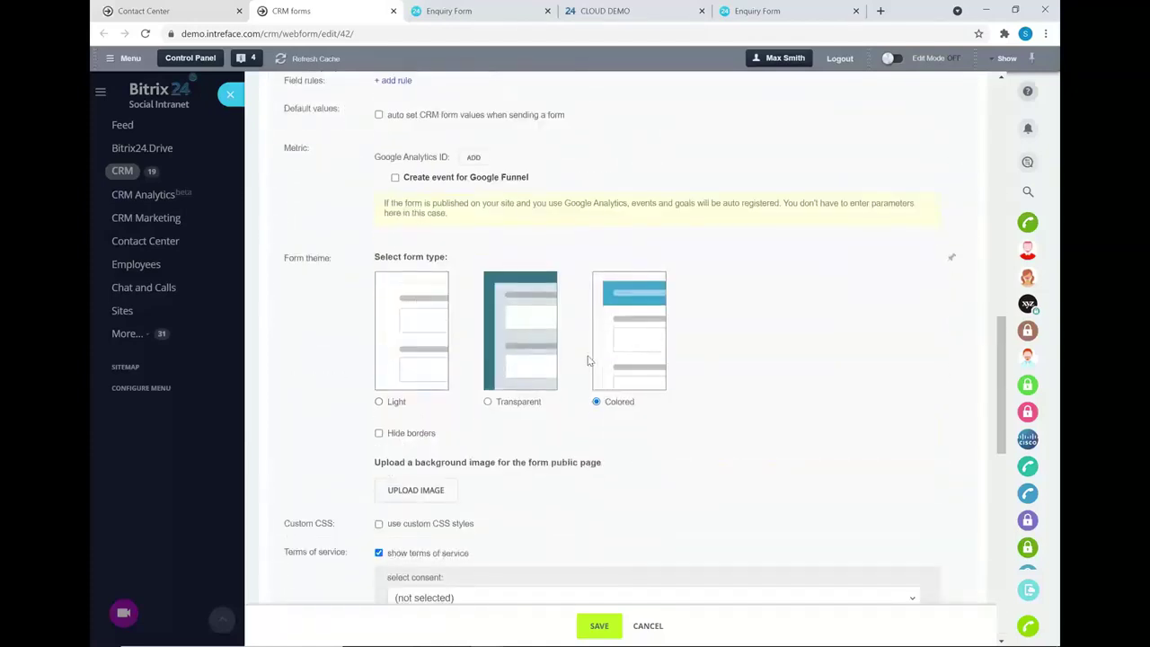
scroll(586, 308, down, 5)
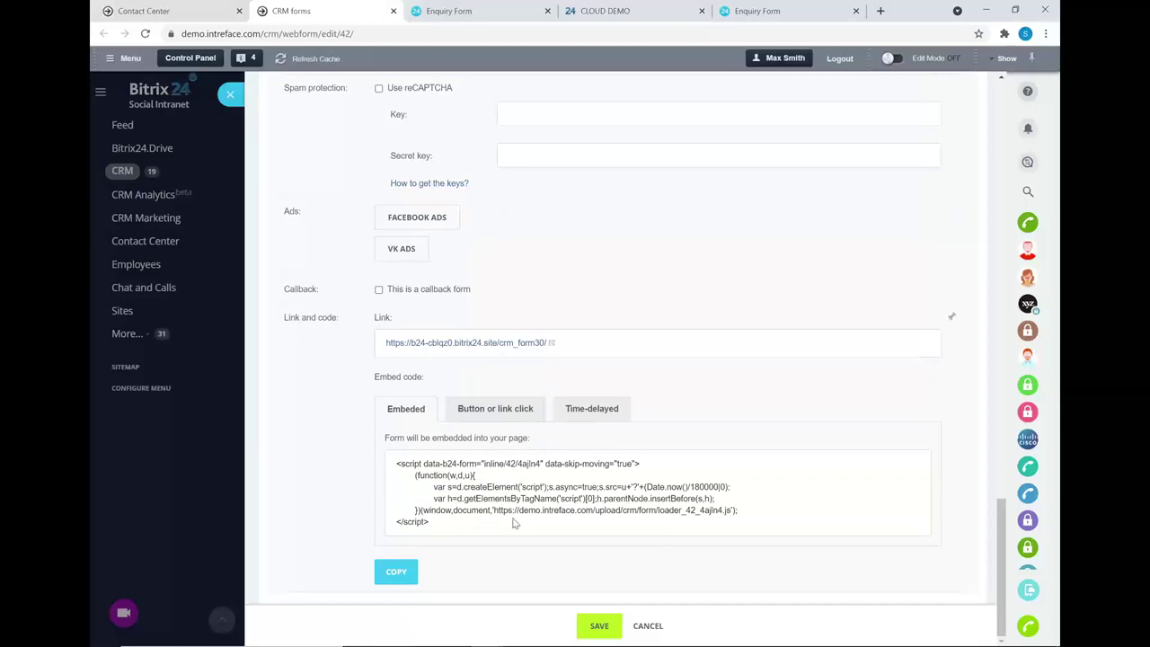
drag(437, 523, 388, 459)
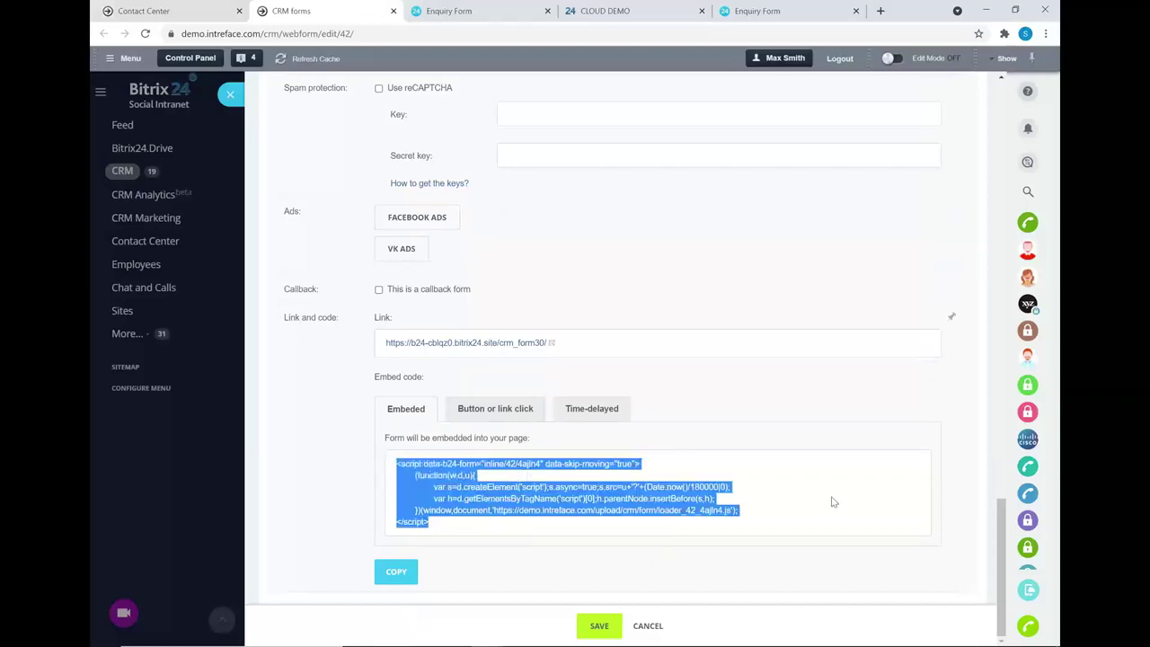
click(810, 431)
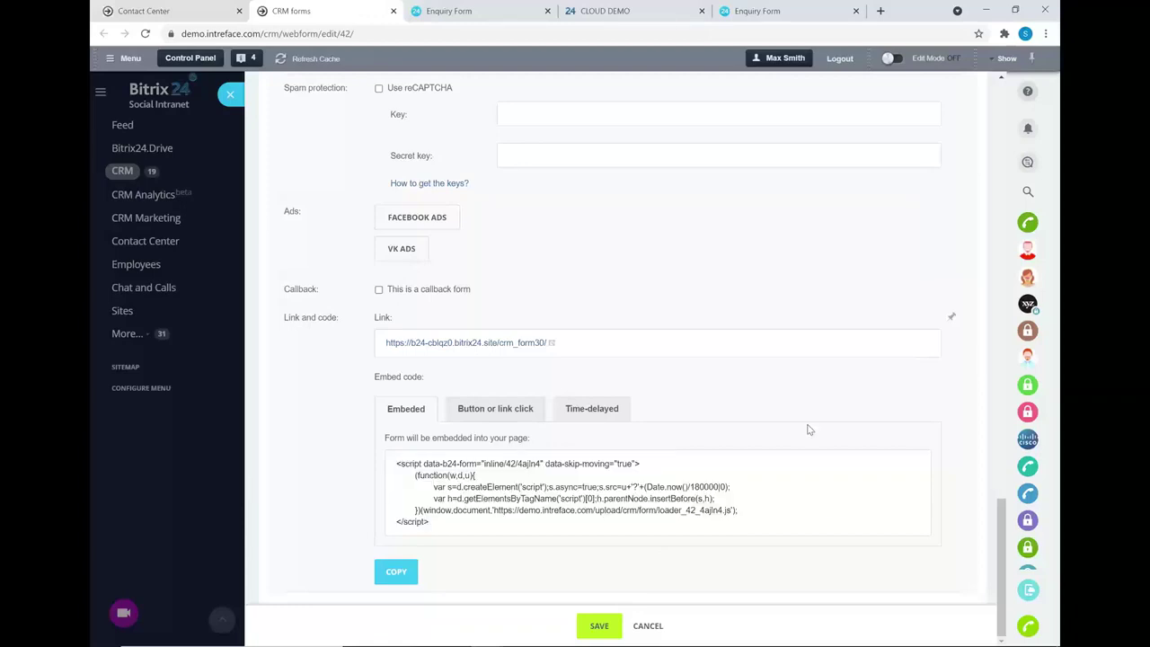
click(481, 409)
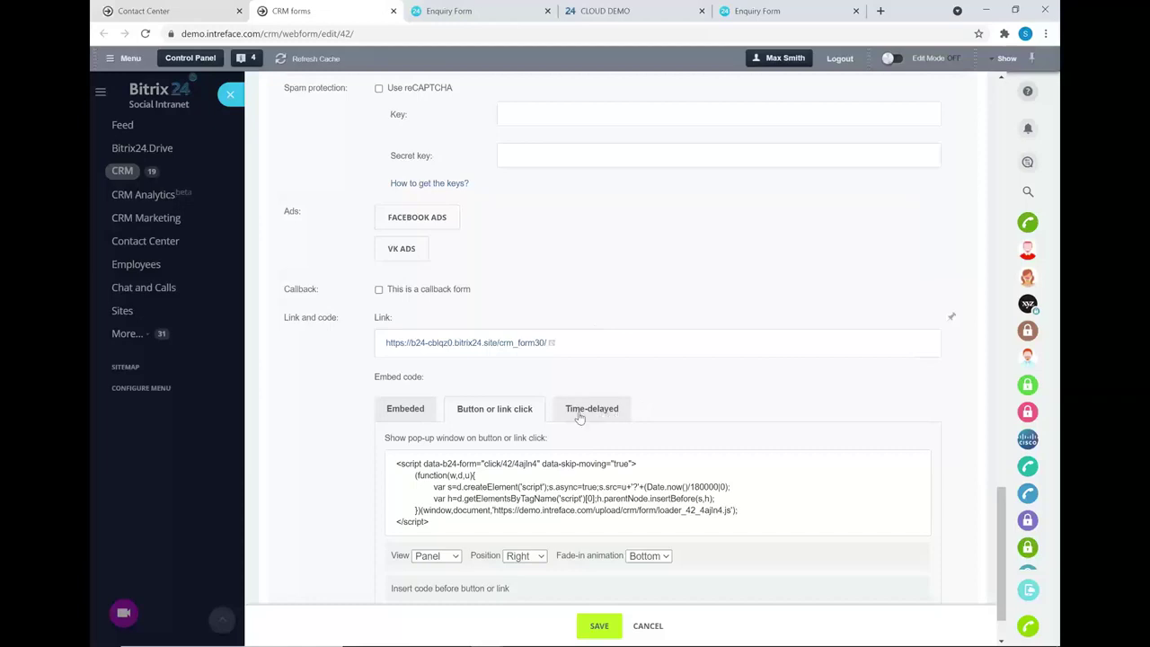
click(411, 406)
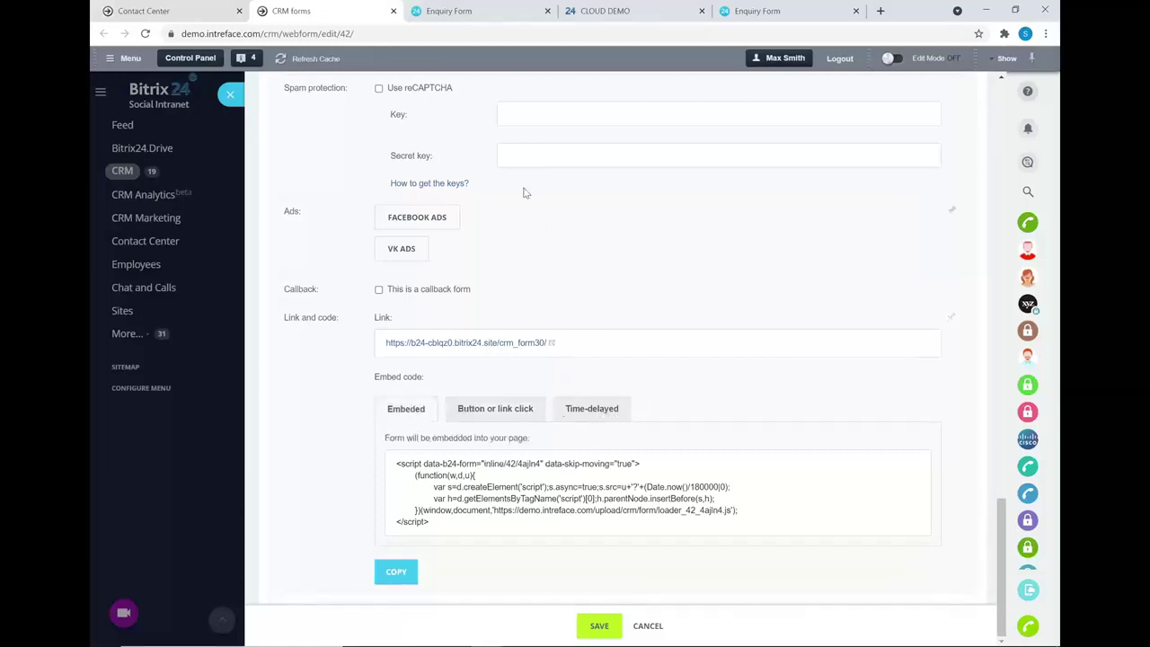
- Submit the public Enquiry Form with Enquiry Type Sales and return to the Contact Center
click(477, 8)
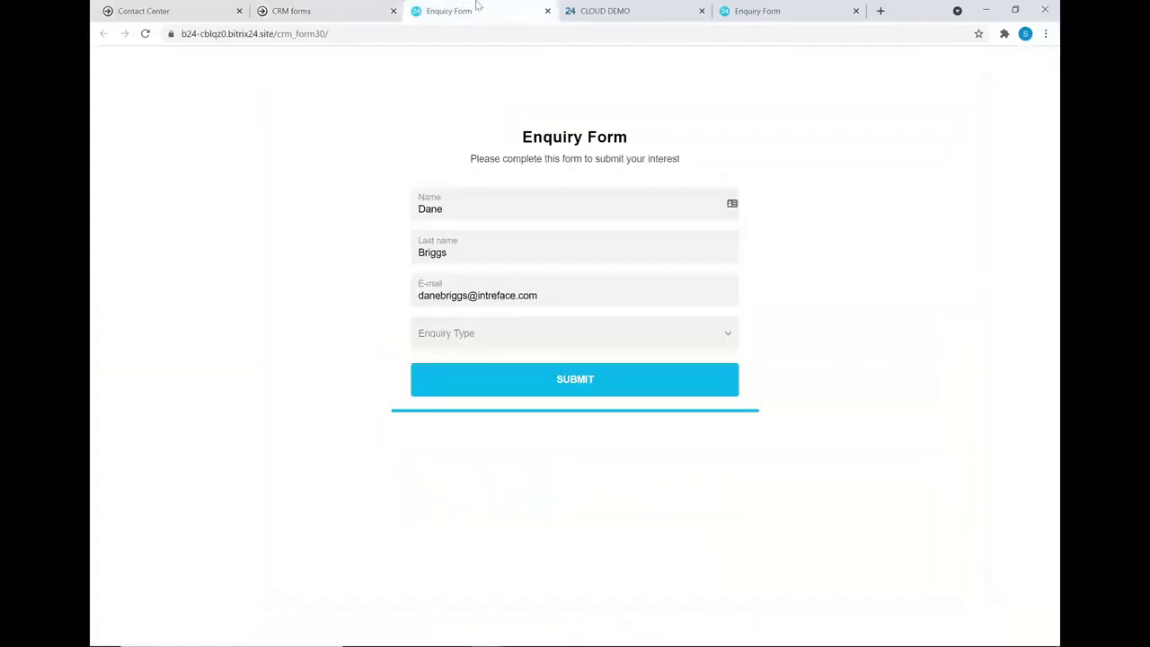
click(570, 330)
click(511, 364)
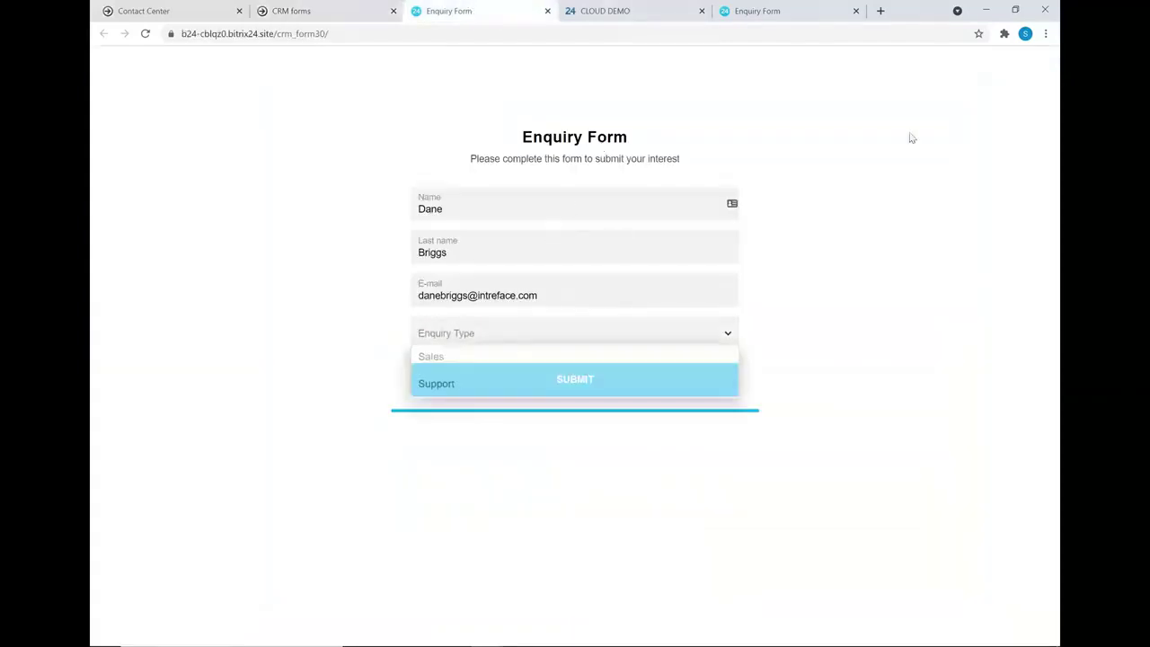
click(575, 379)
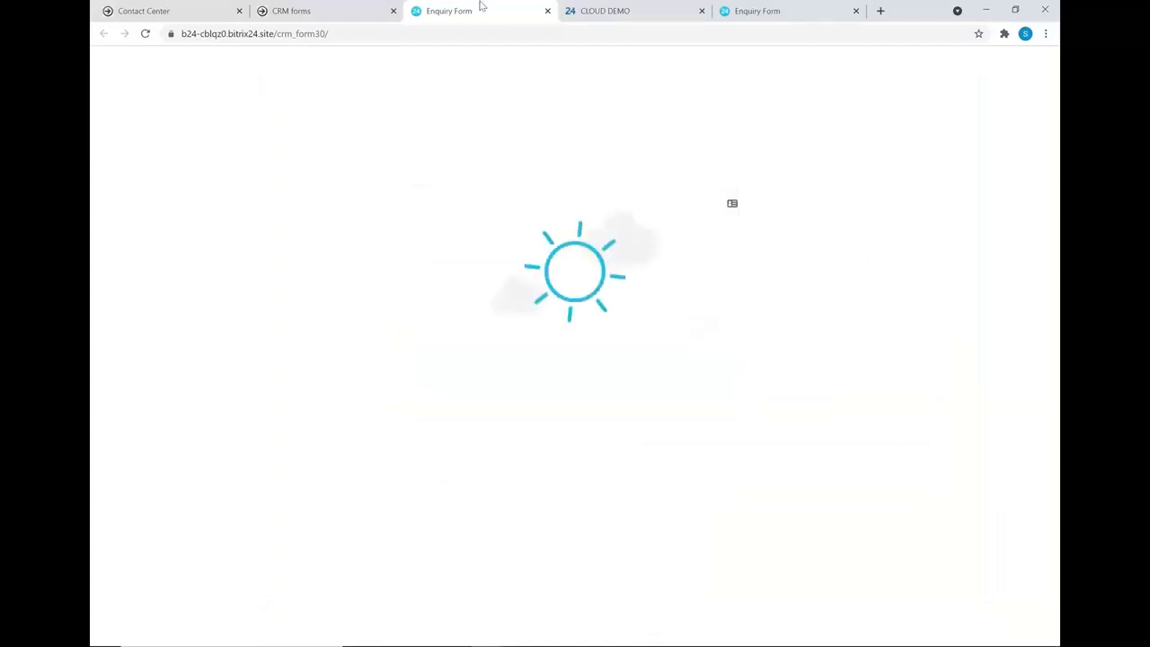
click(187, 11)
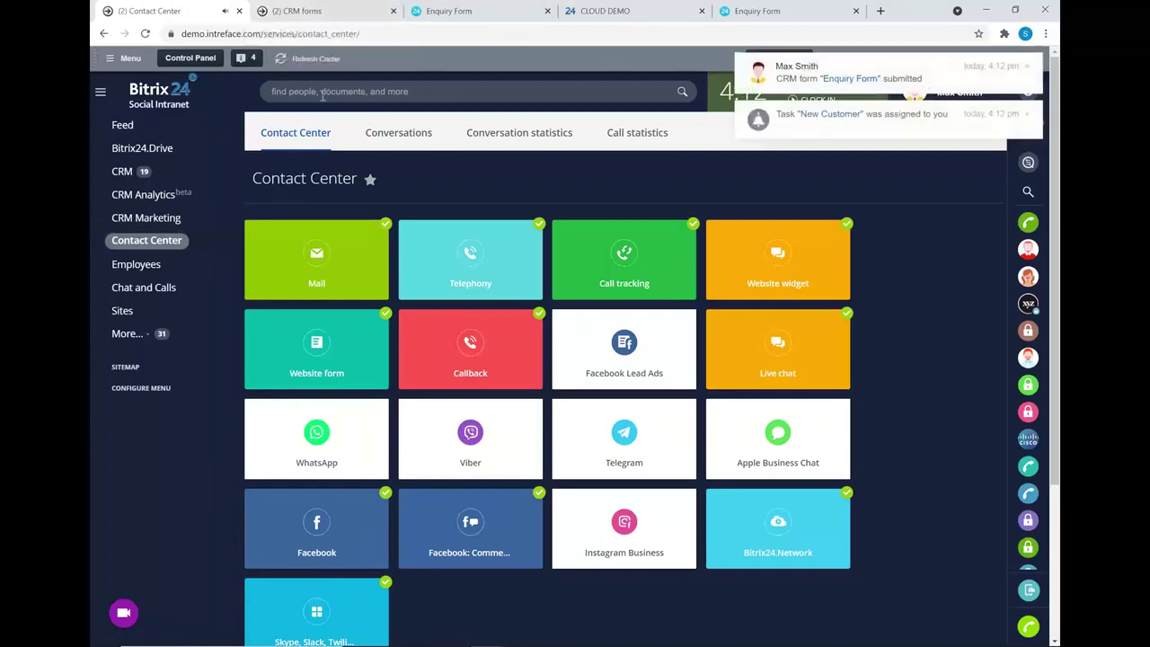
- Inspect the new Enquiry Form lead in CRM, then delete it from the leads list
click(127, 180)
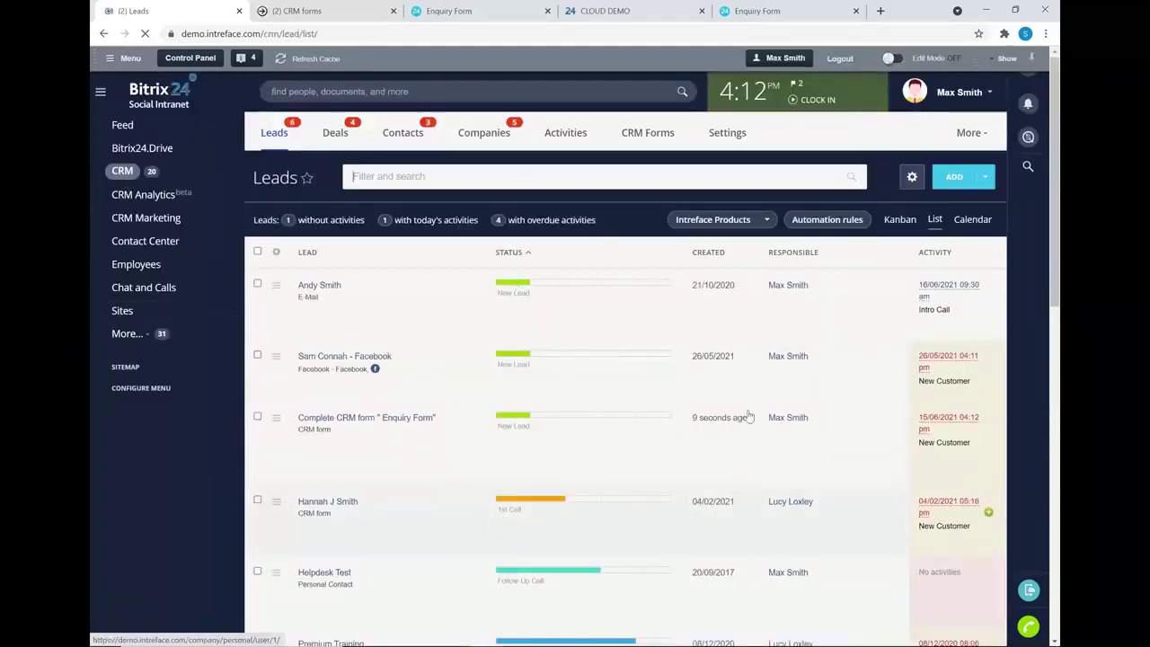
click(352, 420)
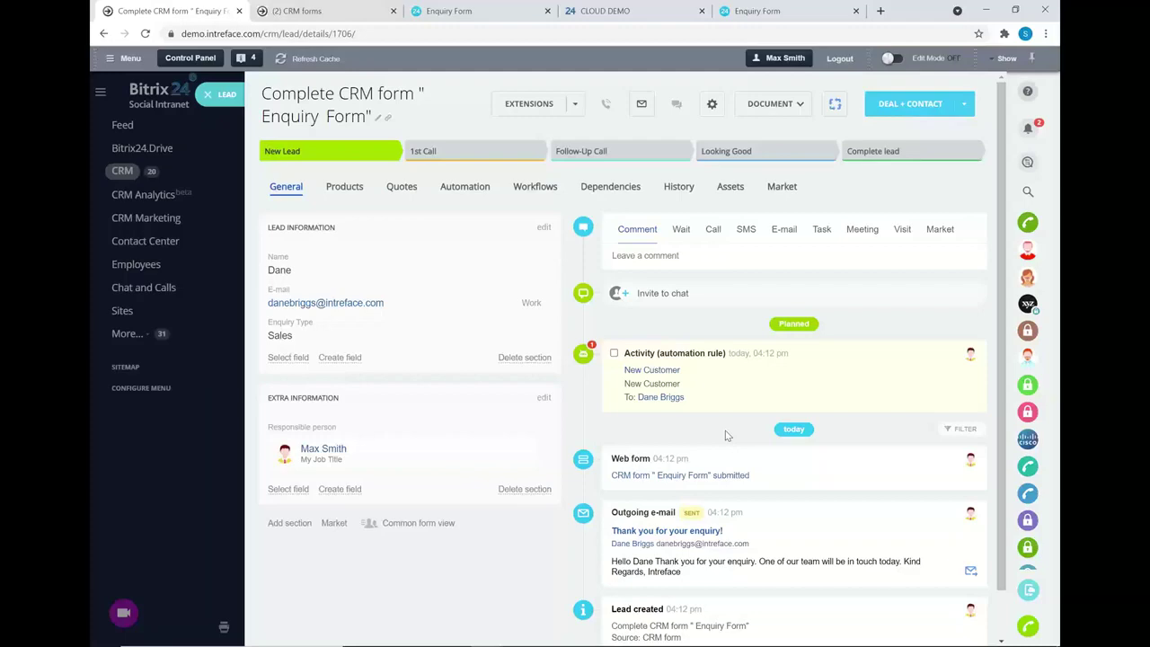
click(208, 95)
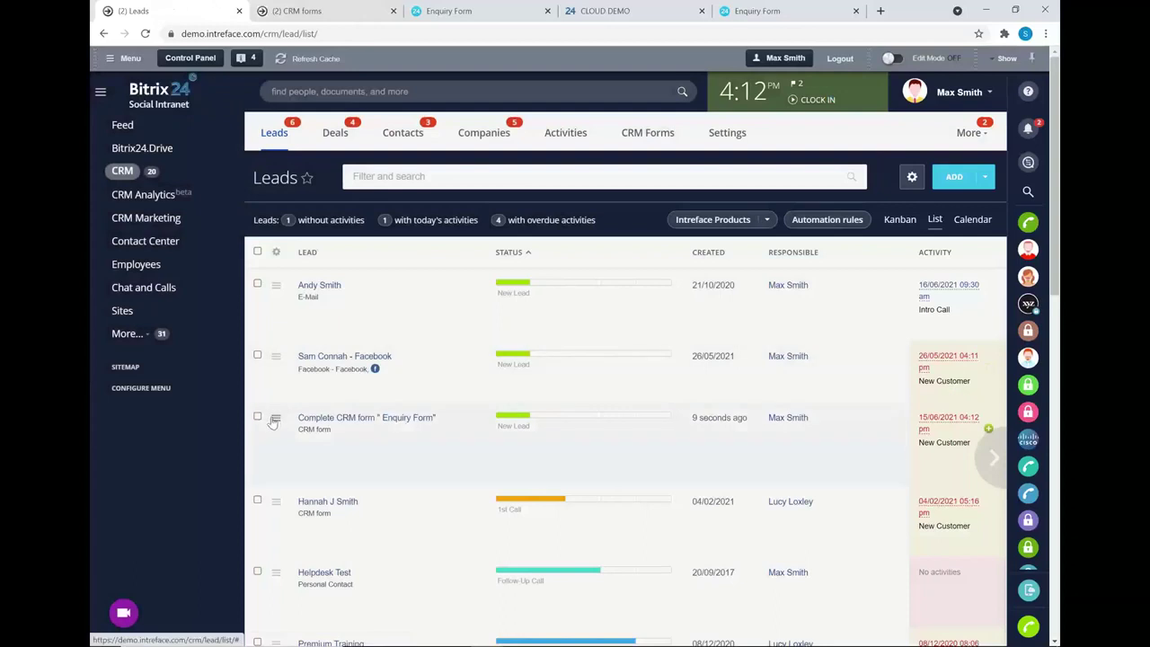
click(275, 420)
click(303, 488)
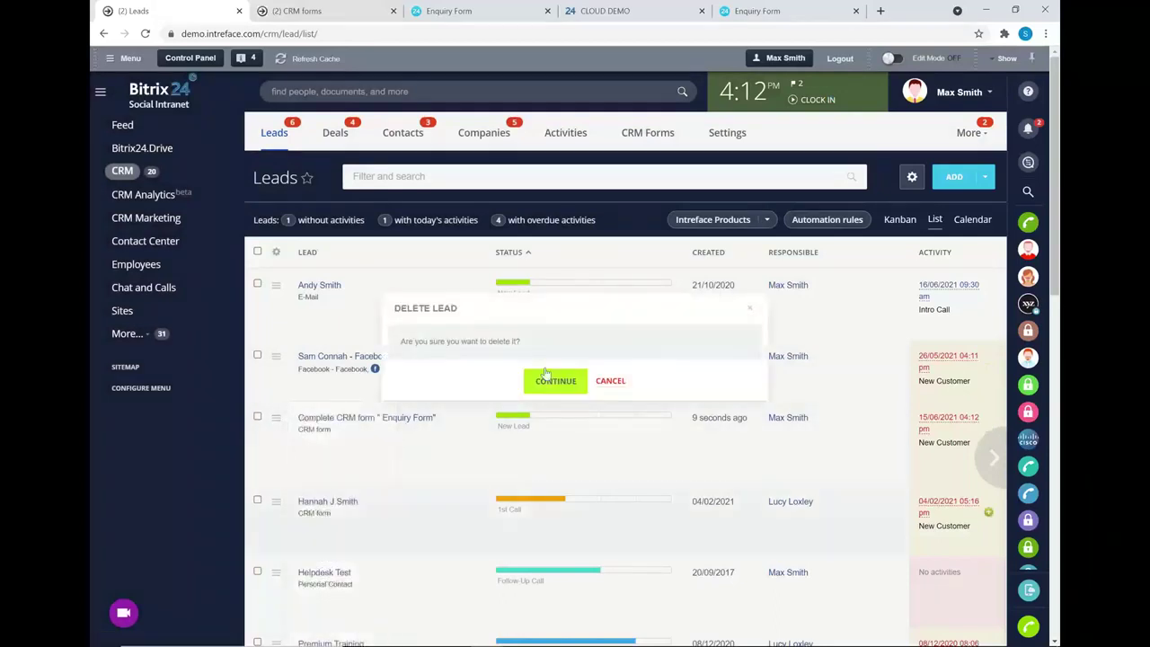
click(554, 381)
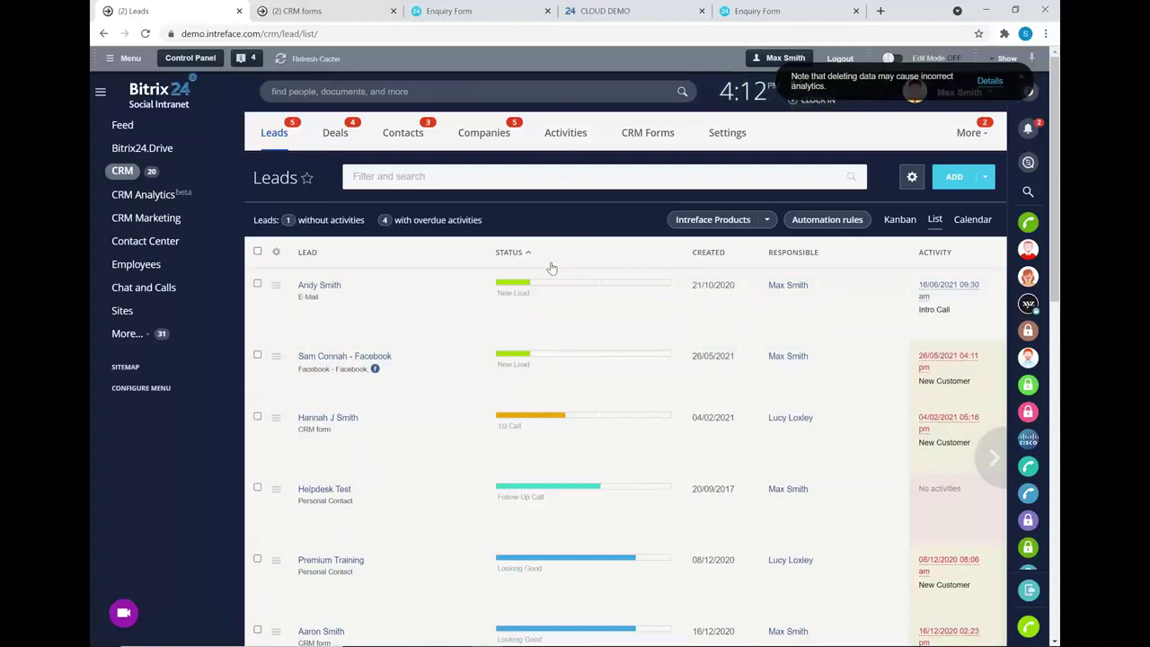
- Open CRM Marketing and start an Email Campaign, discarding an unfinished one, to reach the template picker
click(163, 224)
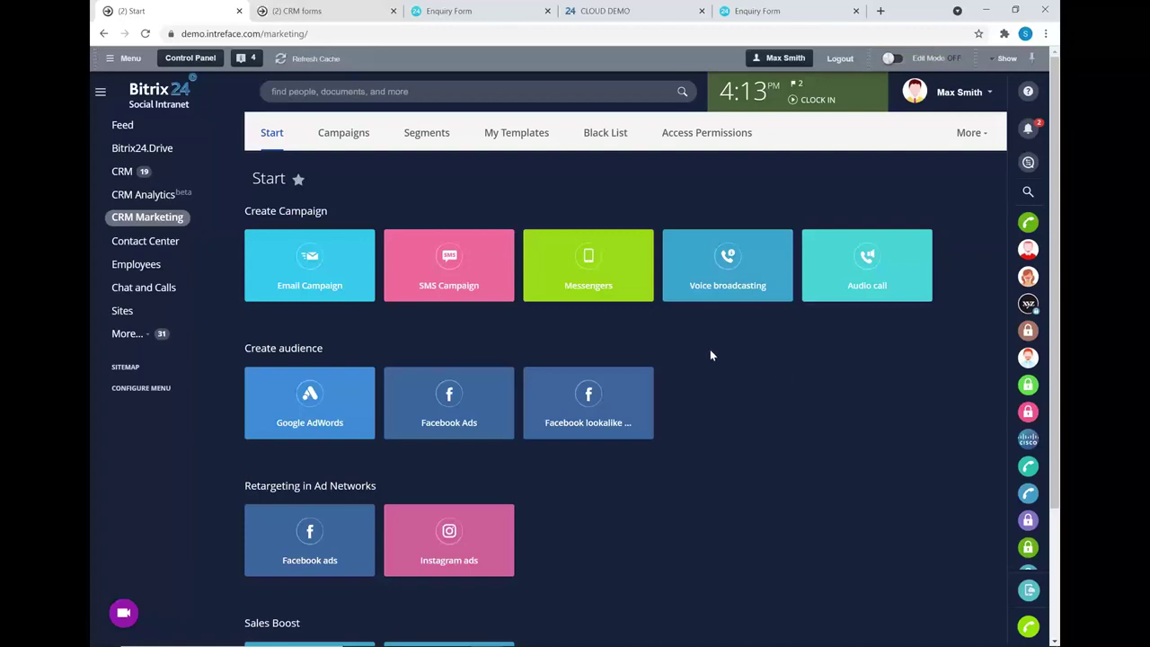
click(324, 258)
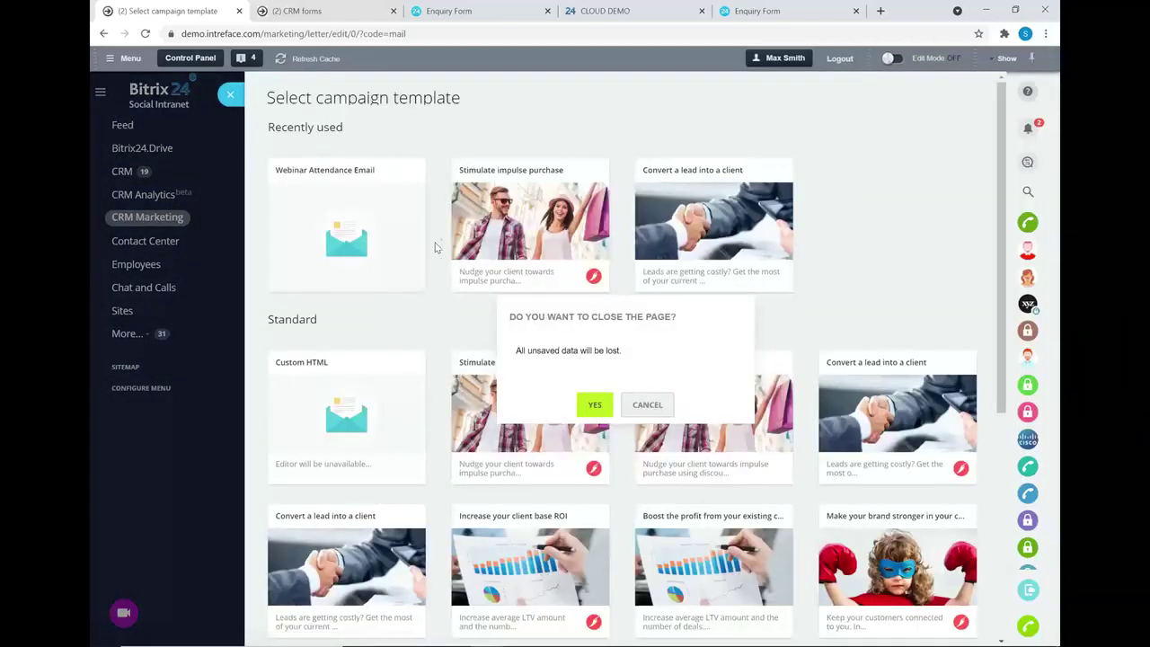
click(595, 406)
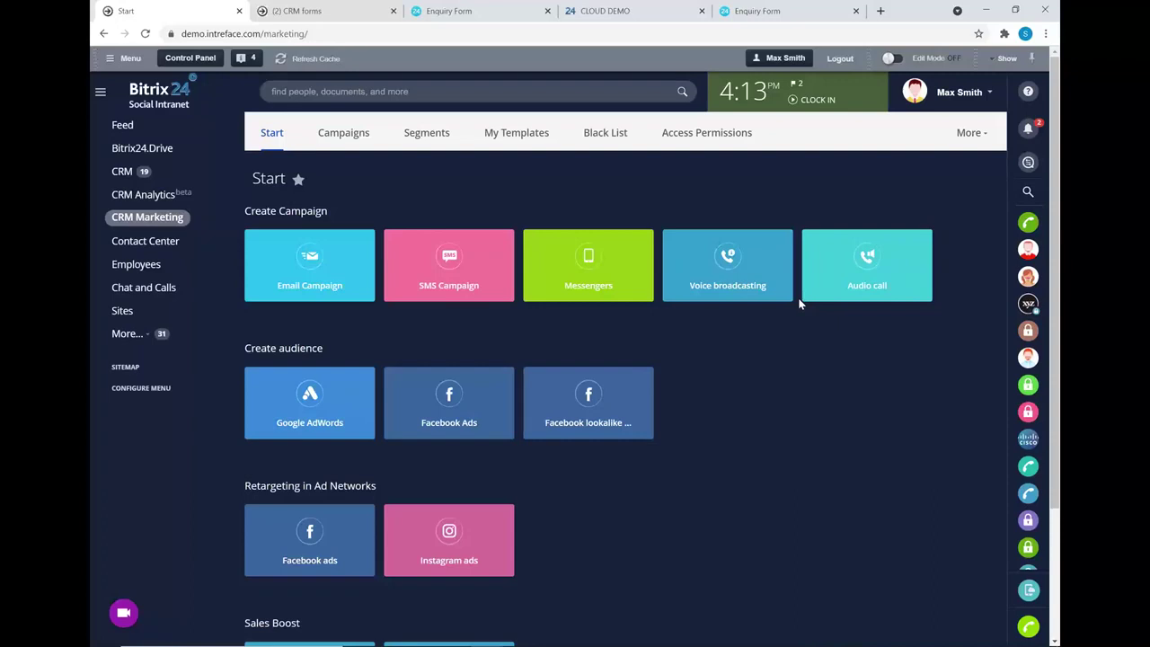
click(306, 261)
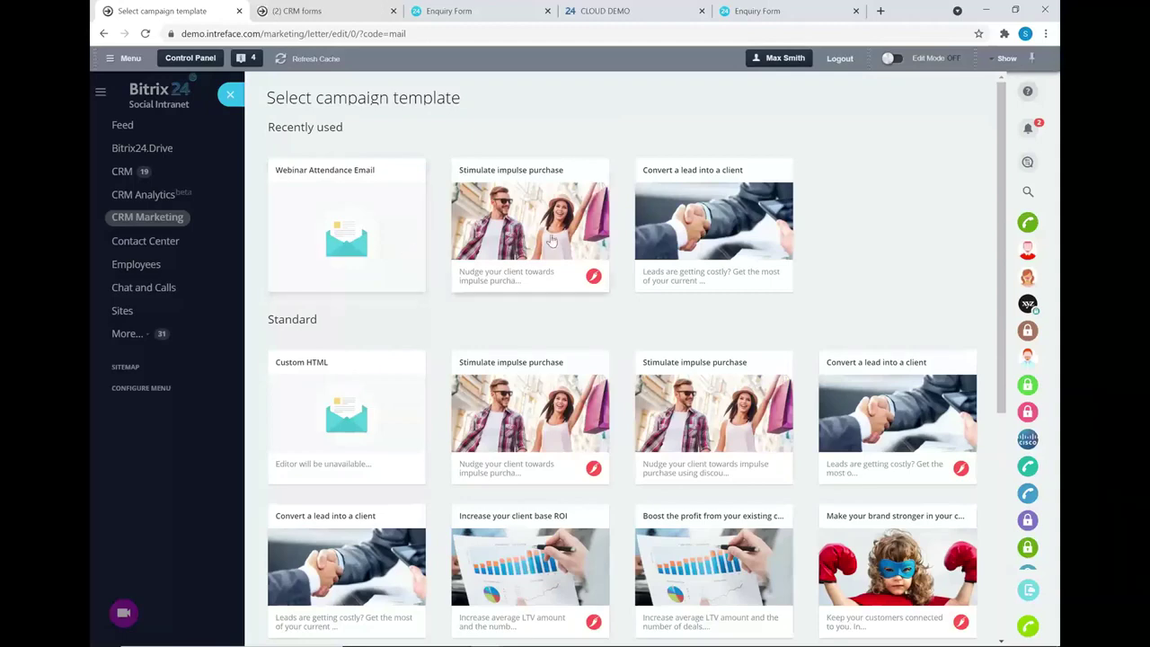
scroll(575, 301, down, 3)
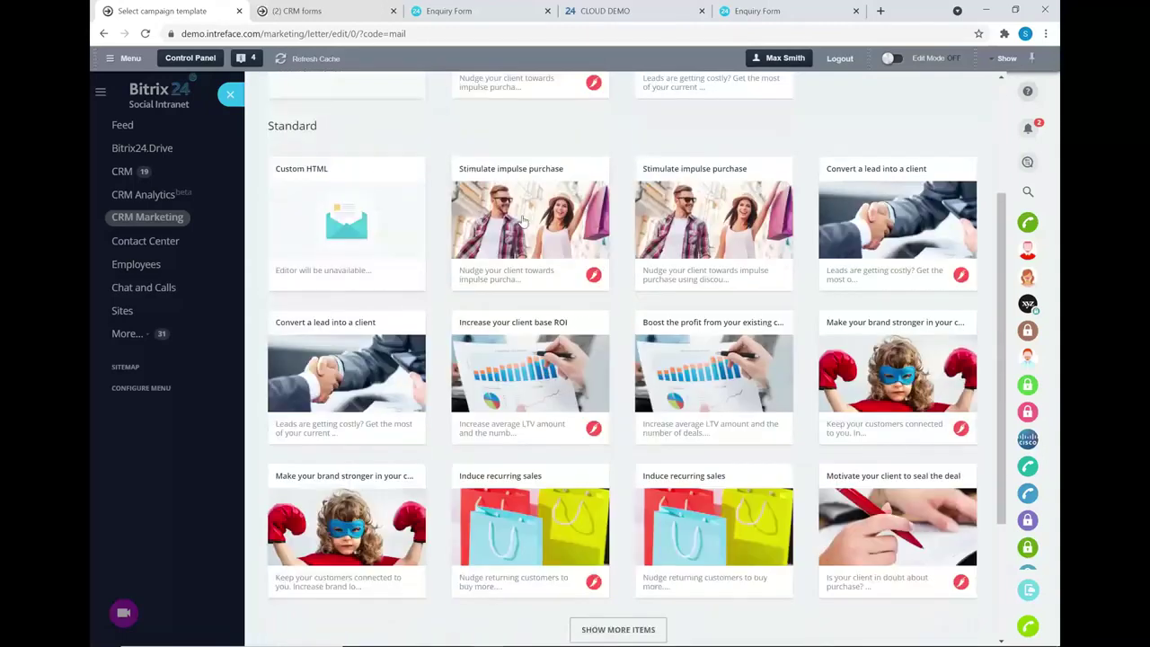
- Start from the Stimulate impulse purchase template and clear the Company name header text
click(529, 191)
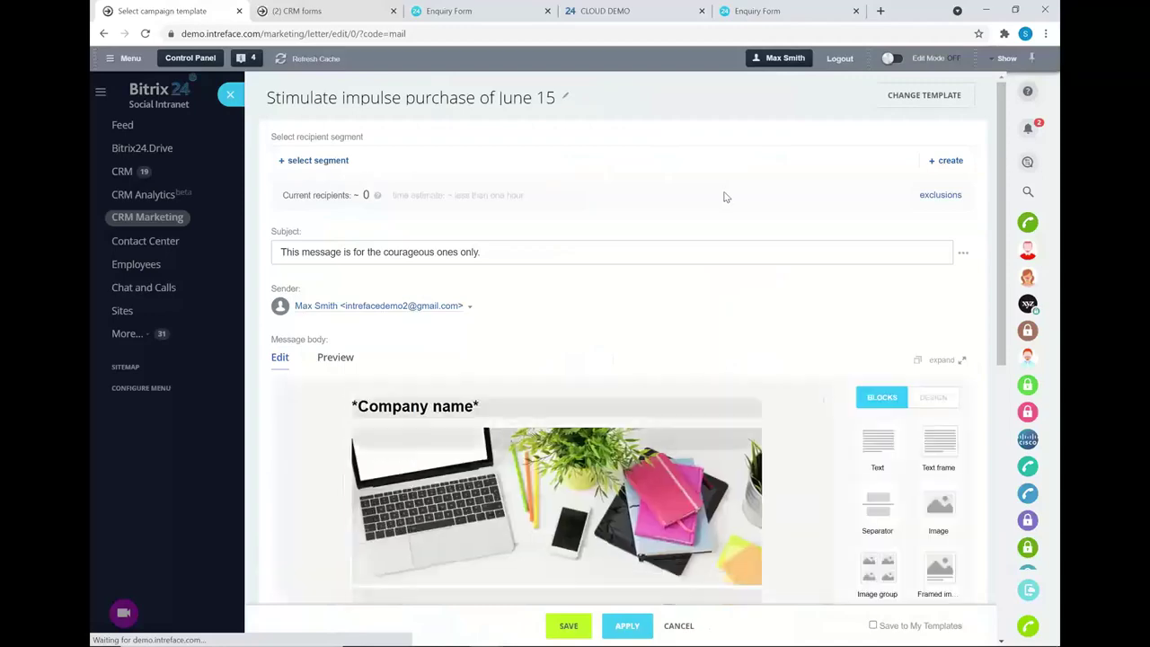
scroll(724, 196, down, 2)
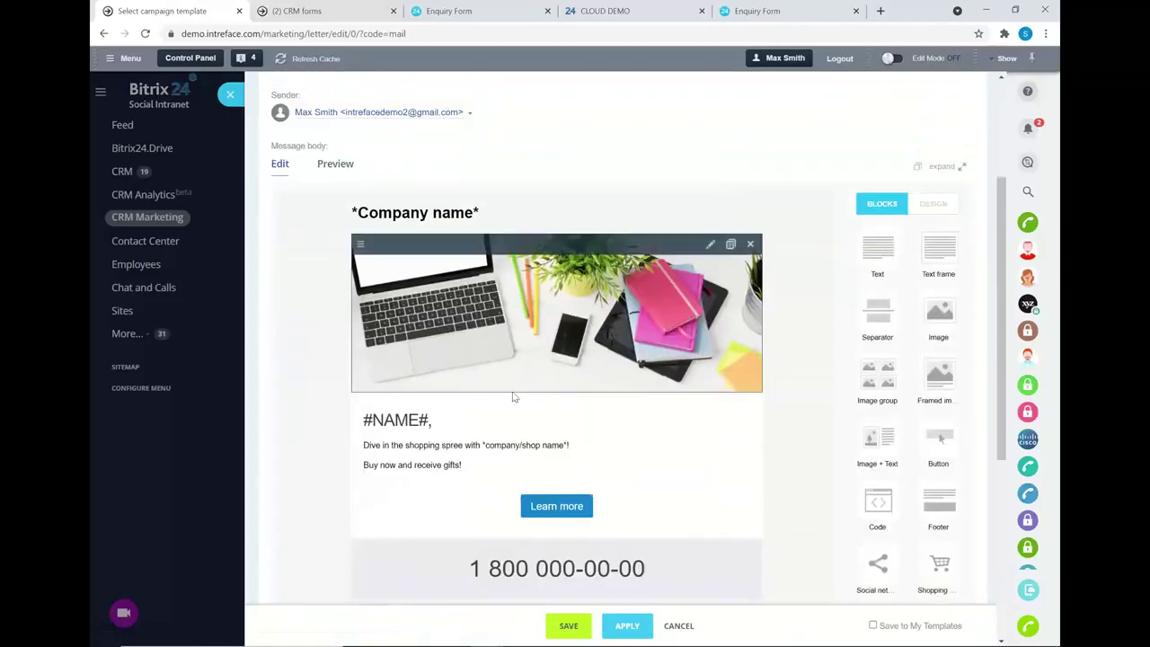
click(440, 438)
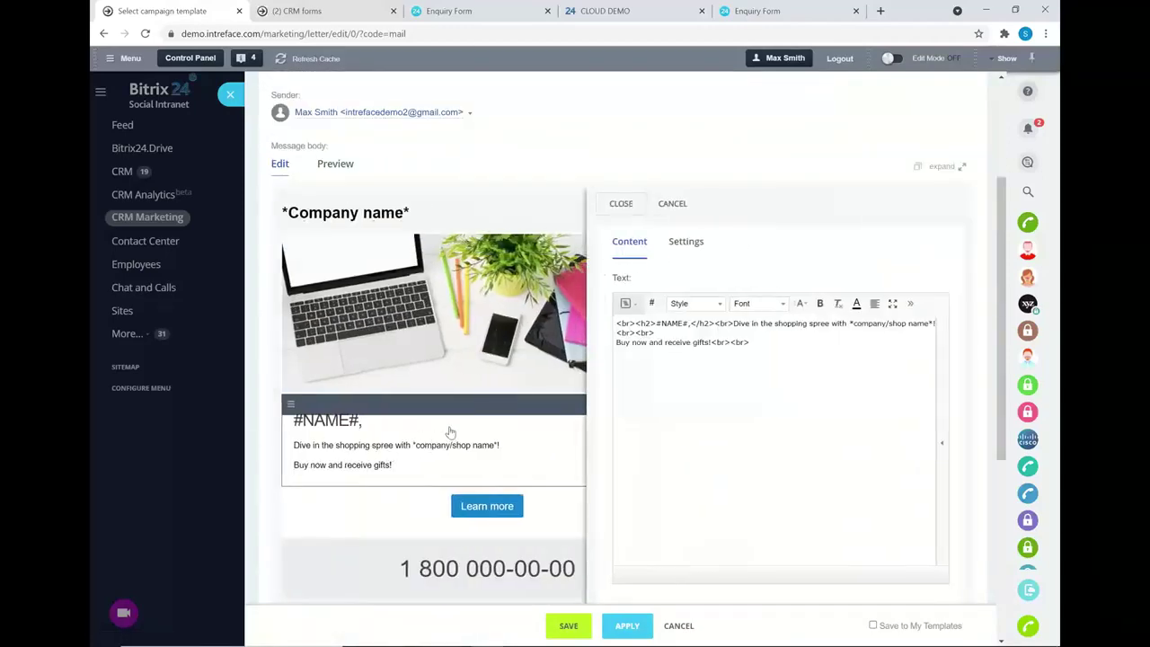
click(672, 204)
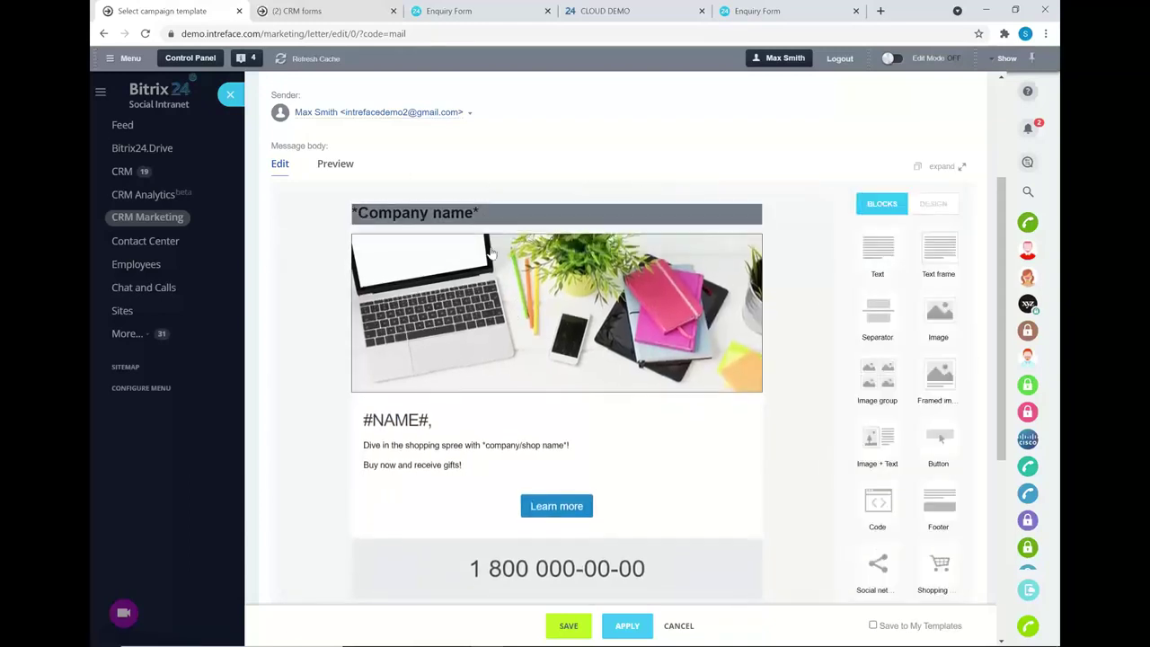
drag(491, 245, 457, 261)
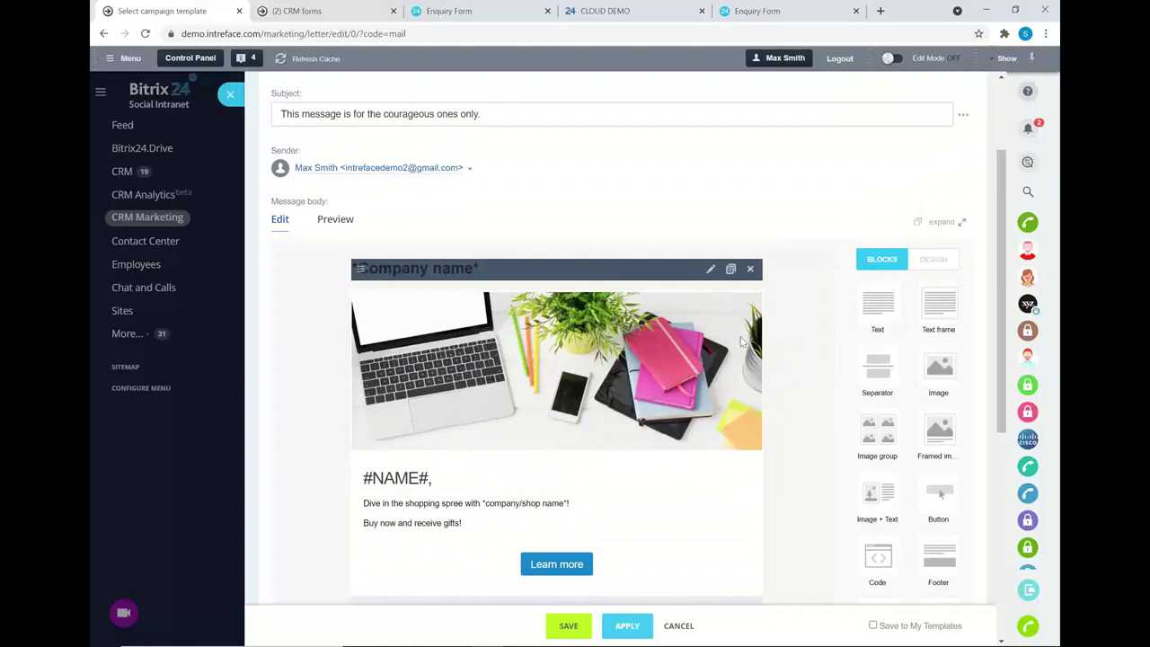
drag(864, 379, 498, 360)
key(BackSpace)
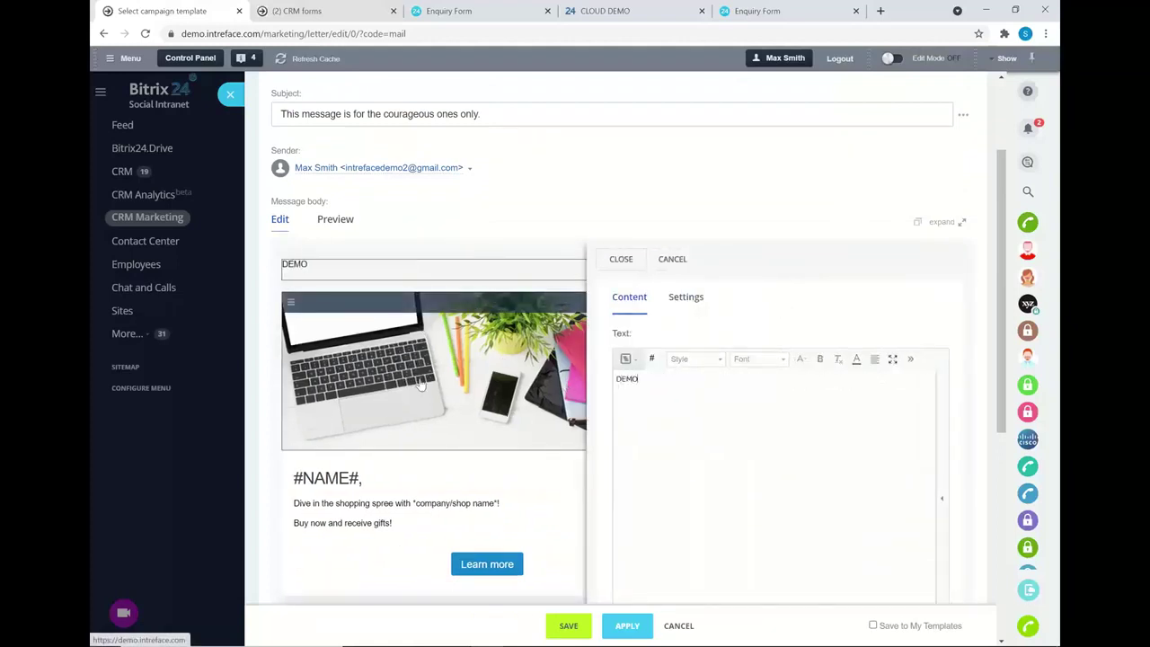
- Add an empty Image block below the header photo
click(422, 328)
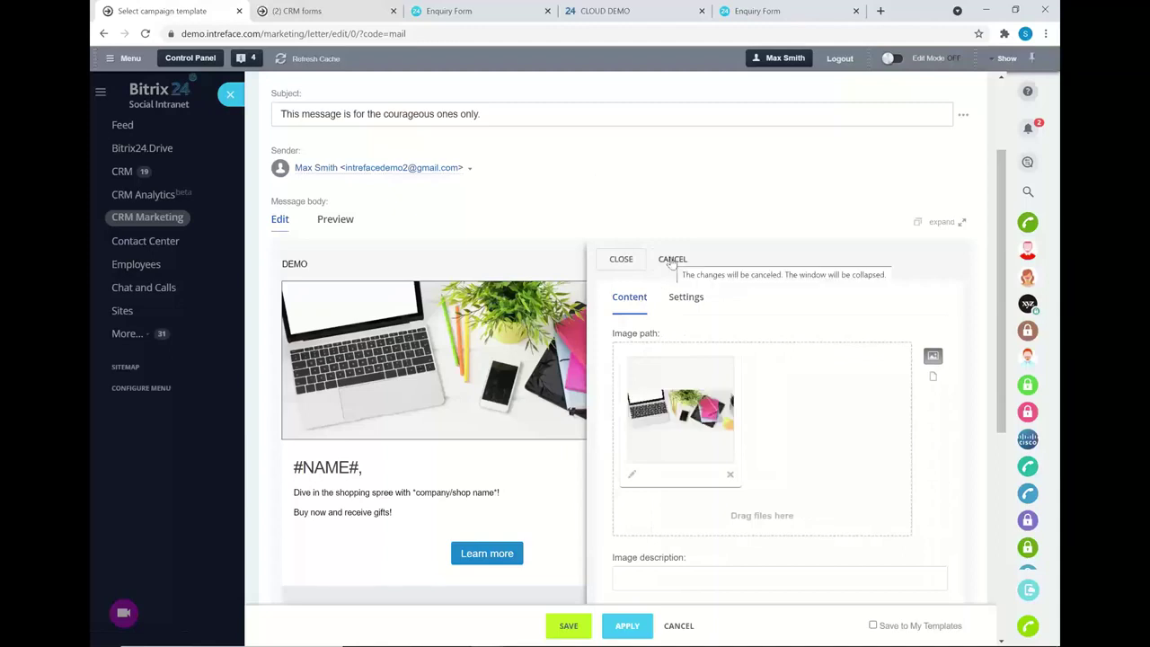
click(672, 259)
scroll(876, 388, down, 1)
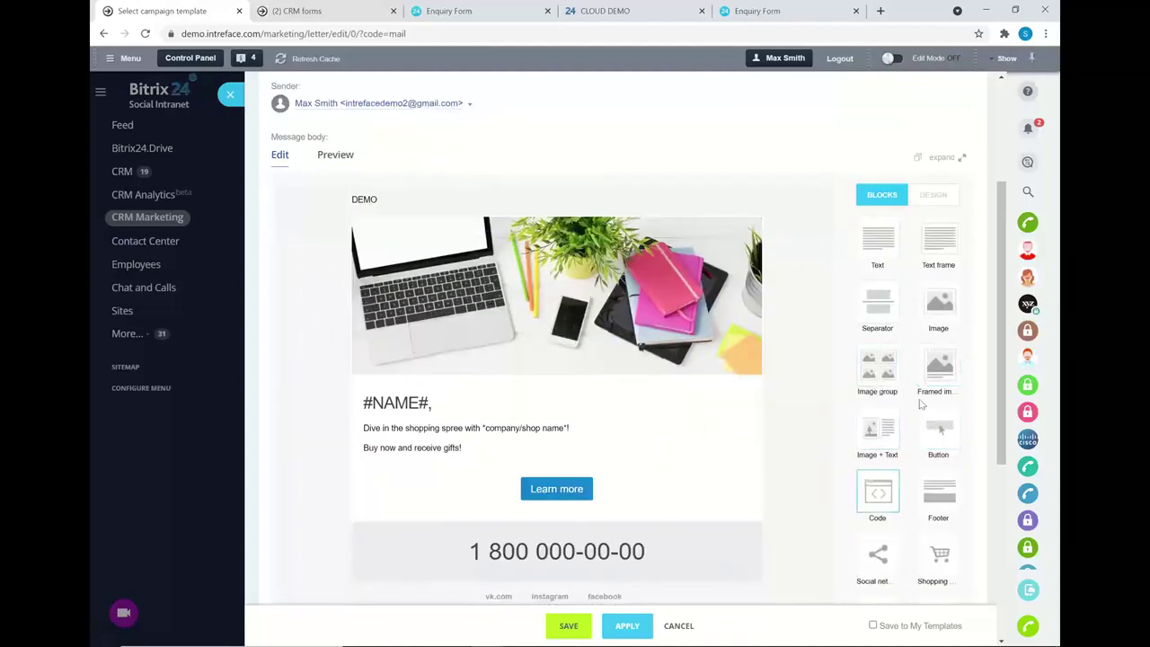
drag(942, 303, 557, 394)
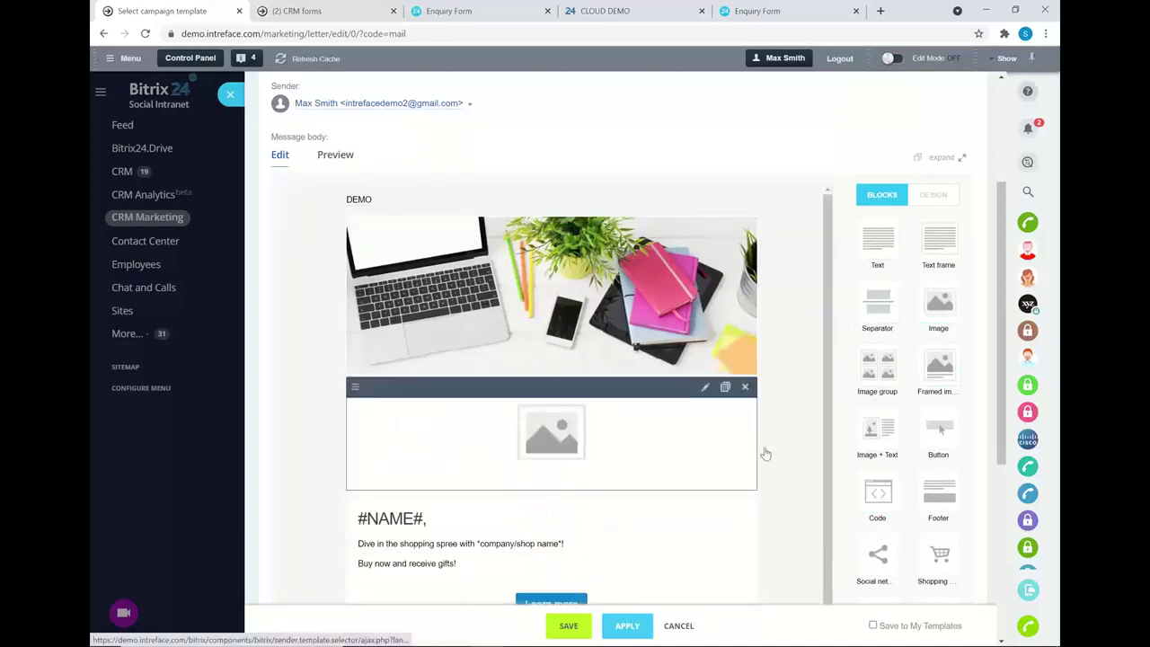
scroll(675, 433, up, 2)
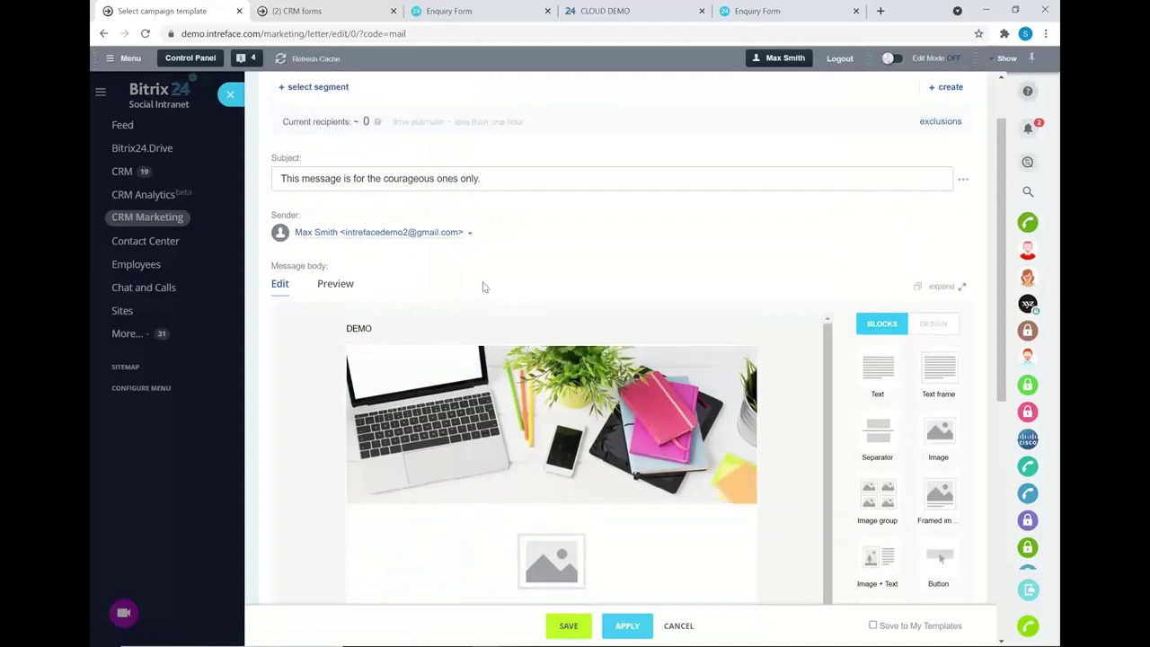
- Preview the campaign email at phone width, then tablet, then desktop, scrolling through each
click(317, 284)
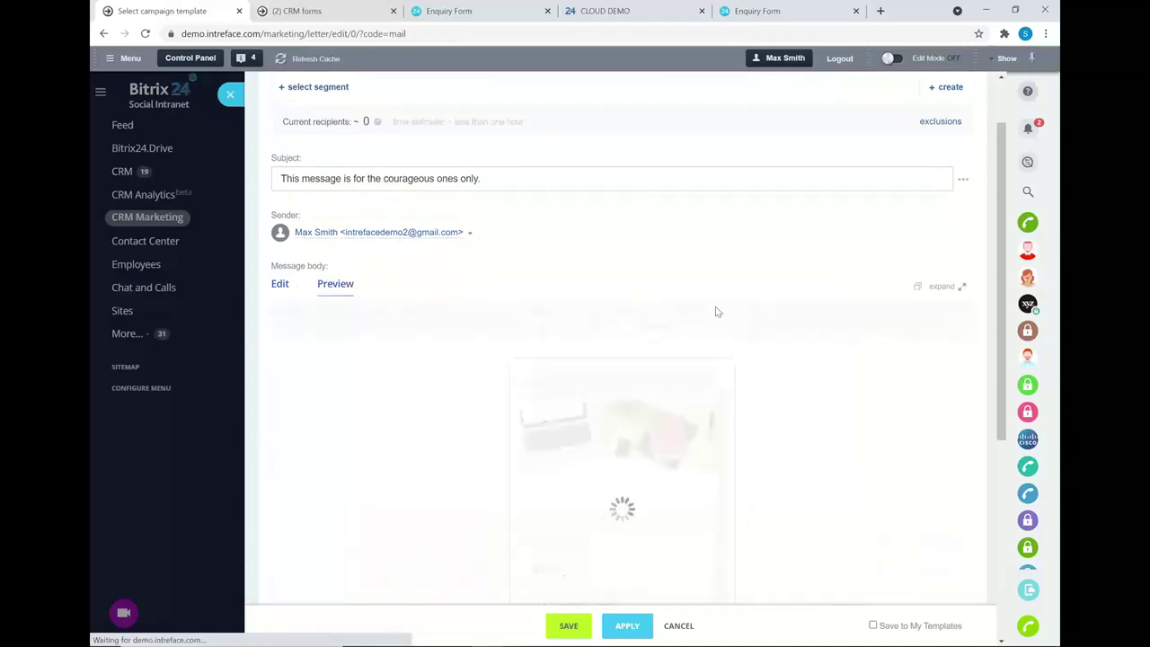
scroll(751, 335, down, 2)
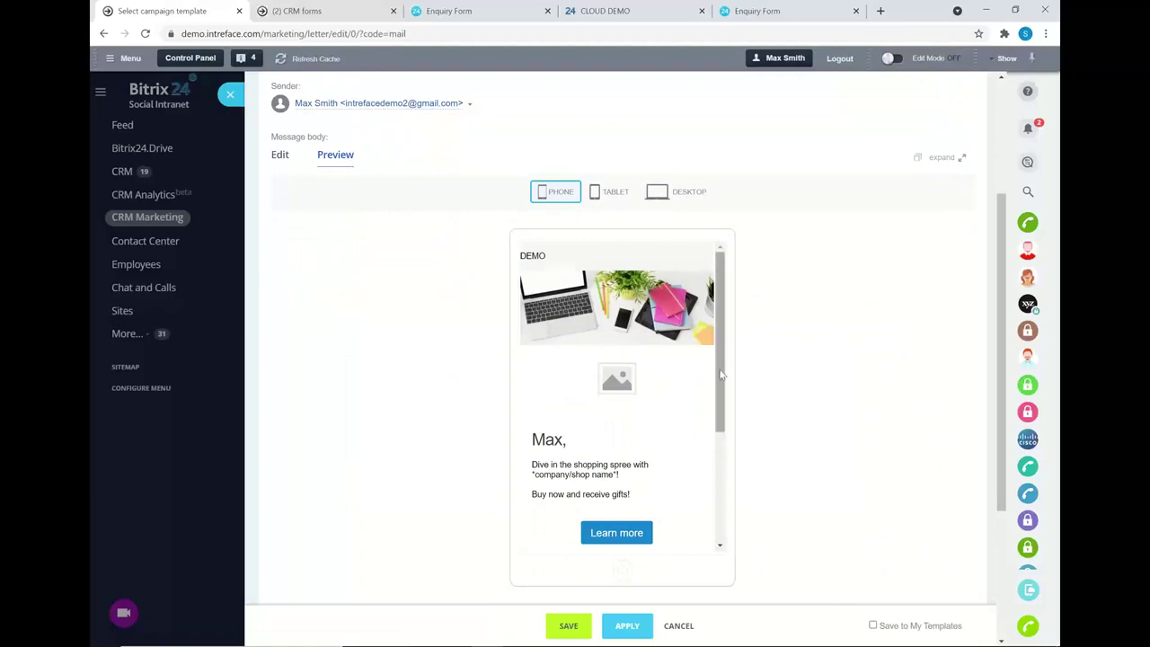
drag(720, 375, 624, 174)
click(616, 200)
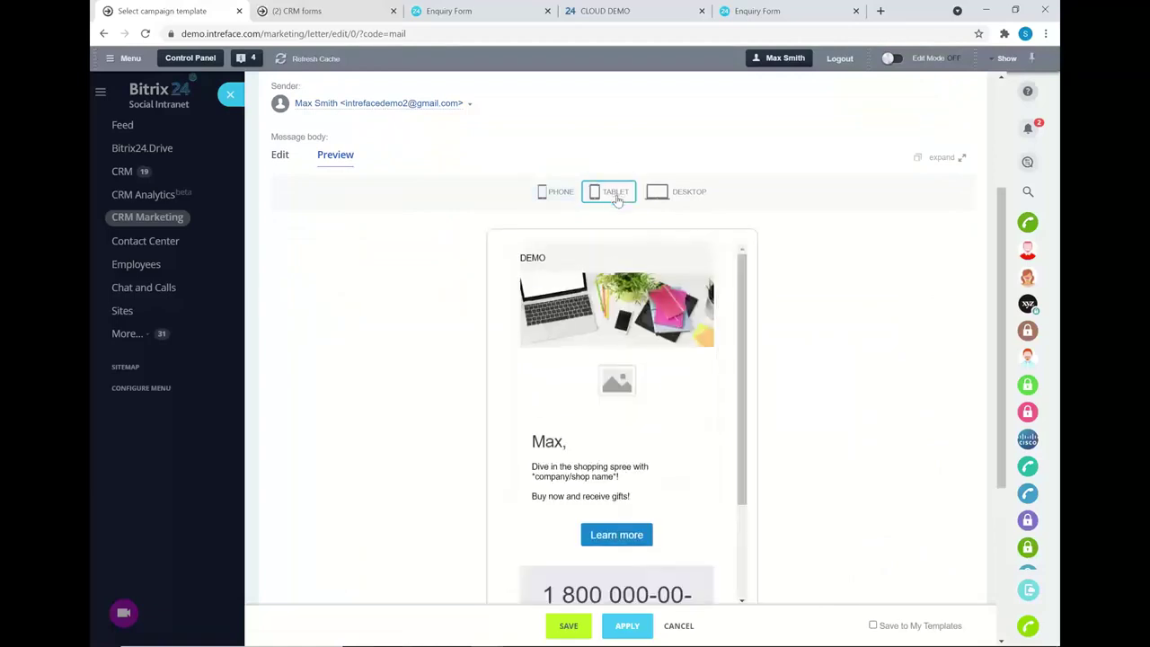
scroll(713, 434, down, 2)
scroll(714, 434, up, 1)
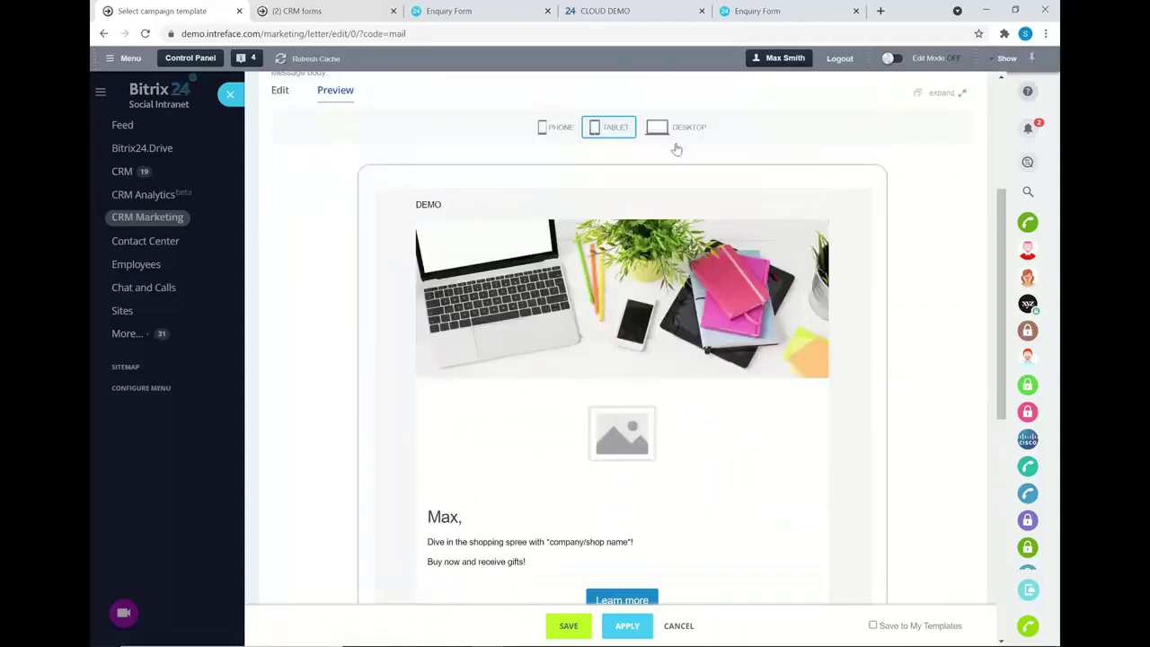
click(702, 135)
scroll(778, 377, down, 2)
scroll(778, 377, up, 1)
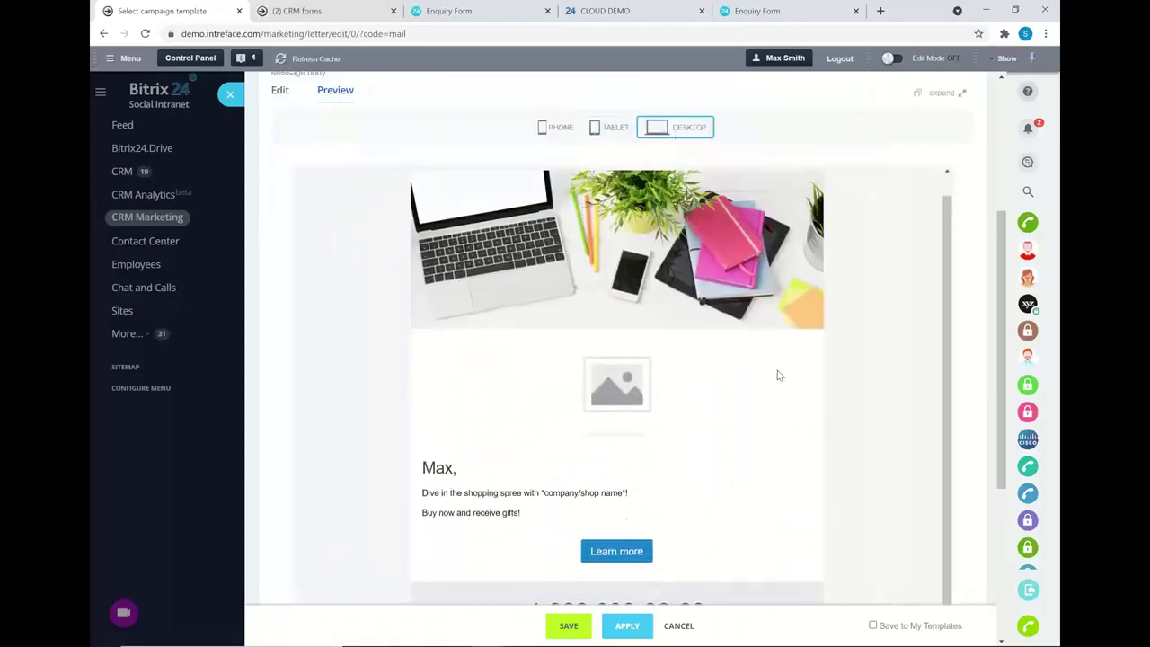
scroll(865, 339, up, 4)
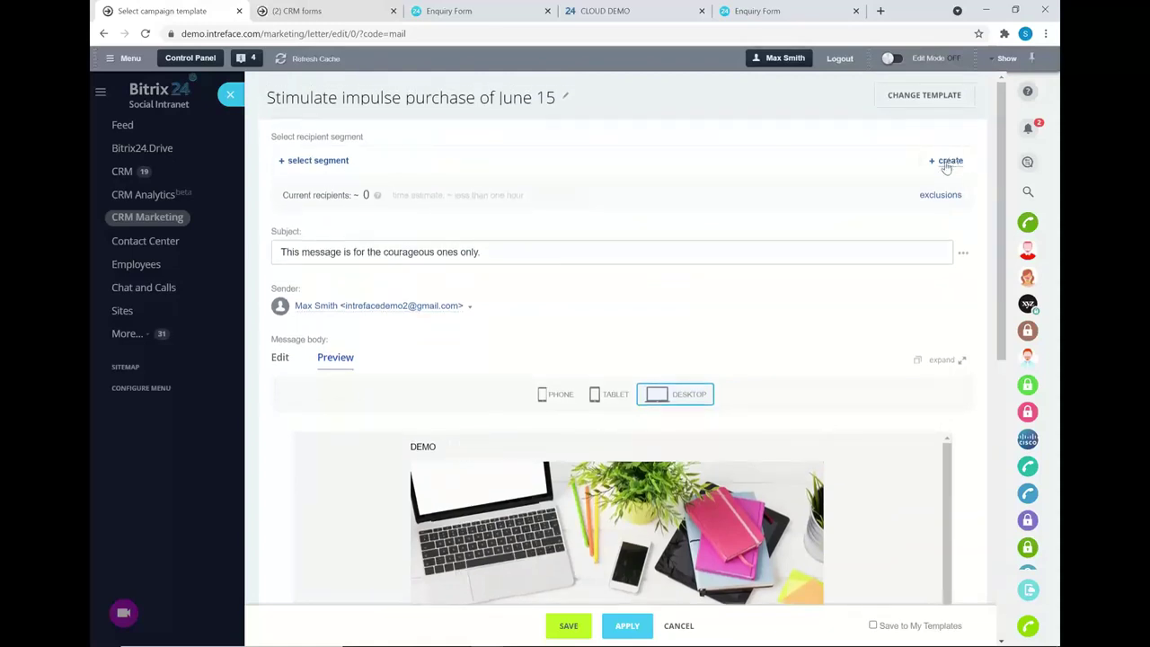
- Create 'Segment of 15 June' and inspect its Leads filter: Source, Enquiry Type and extra fields
click(946, 162)
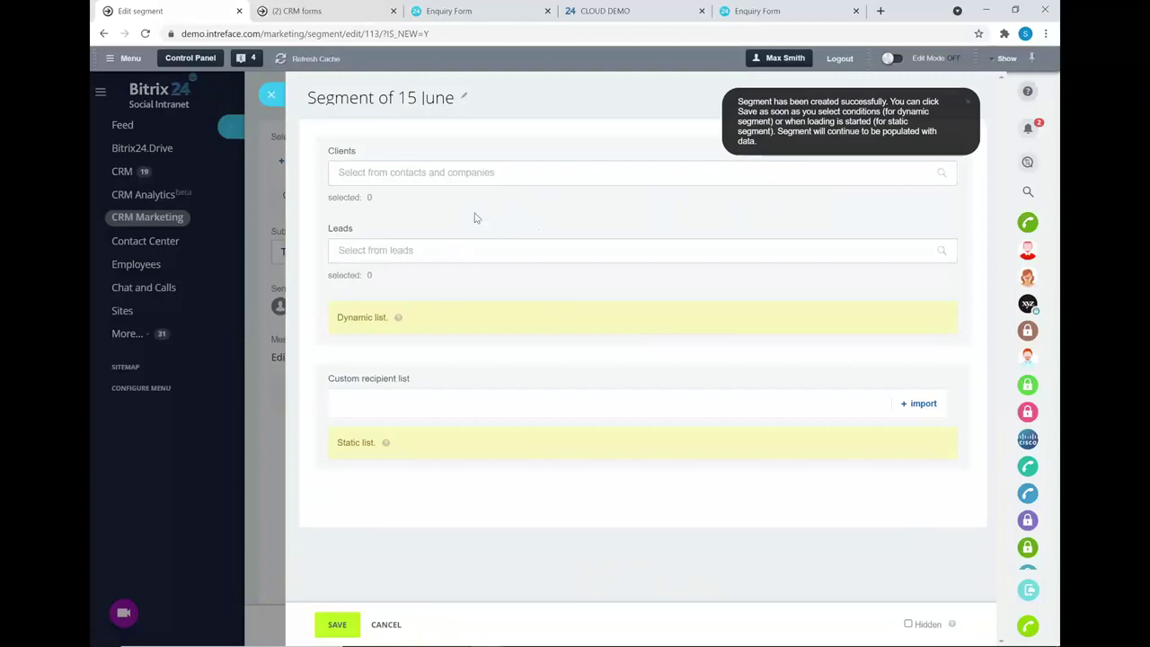
click(464, 250)
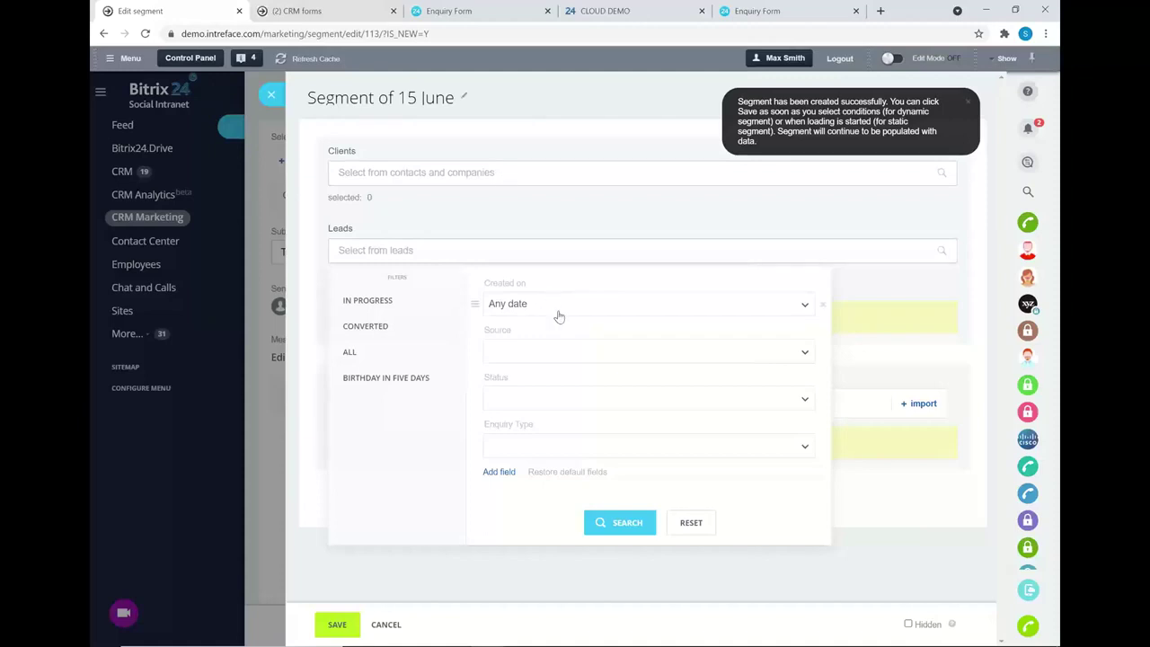
click(565, 352)
click(565, 352)
click(577, 447)
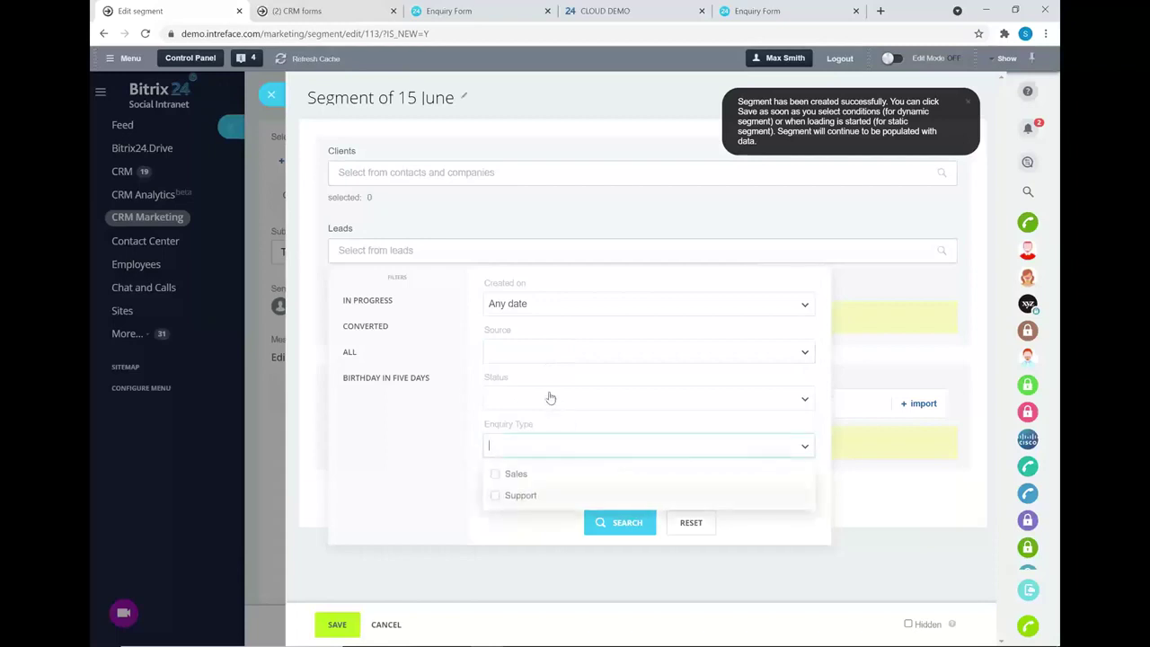
click(503, 490)
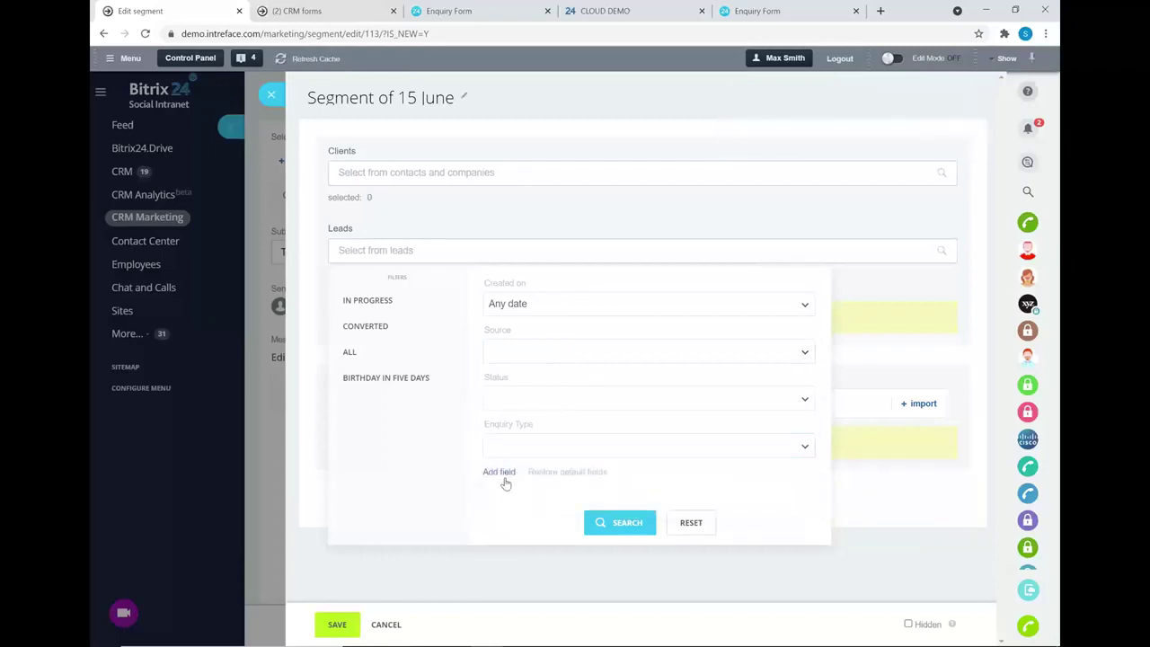
click(501, 473)
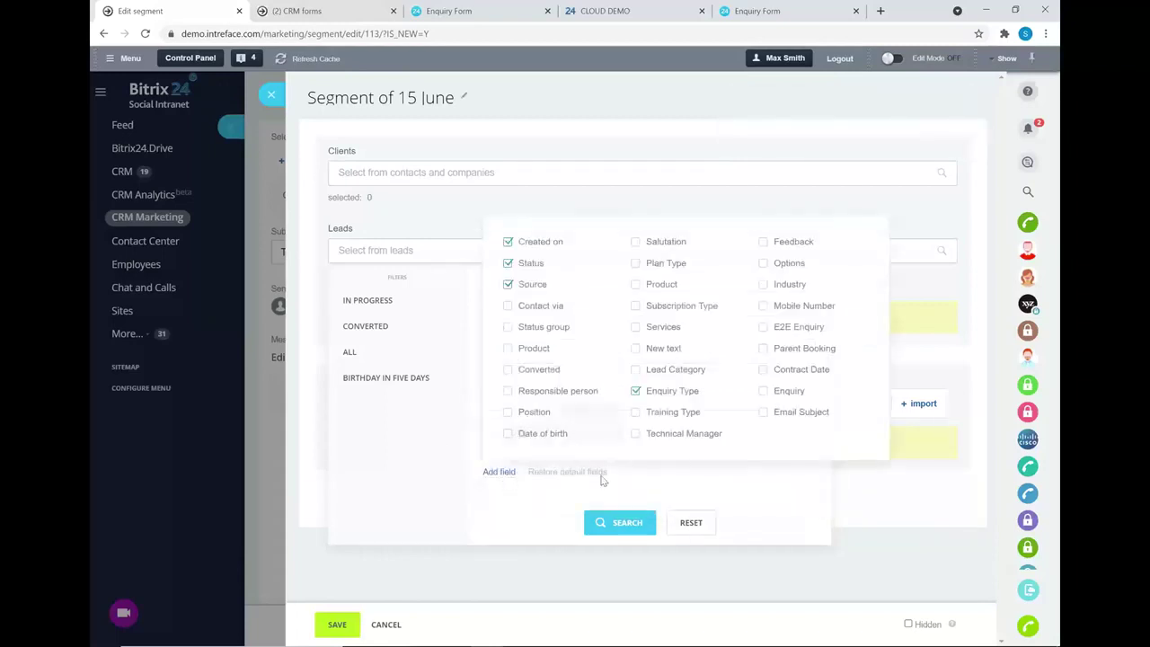
click(431, 473)
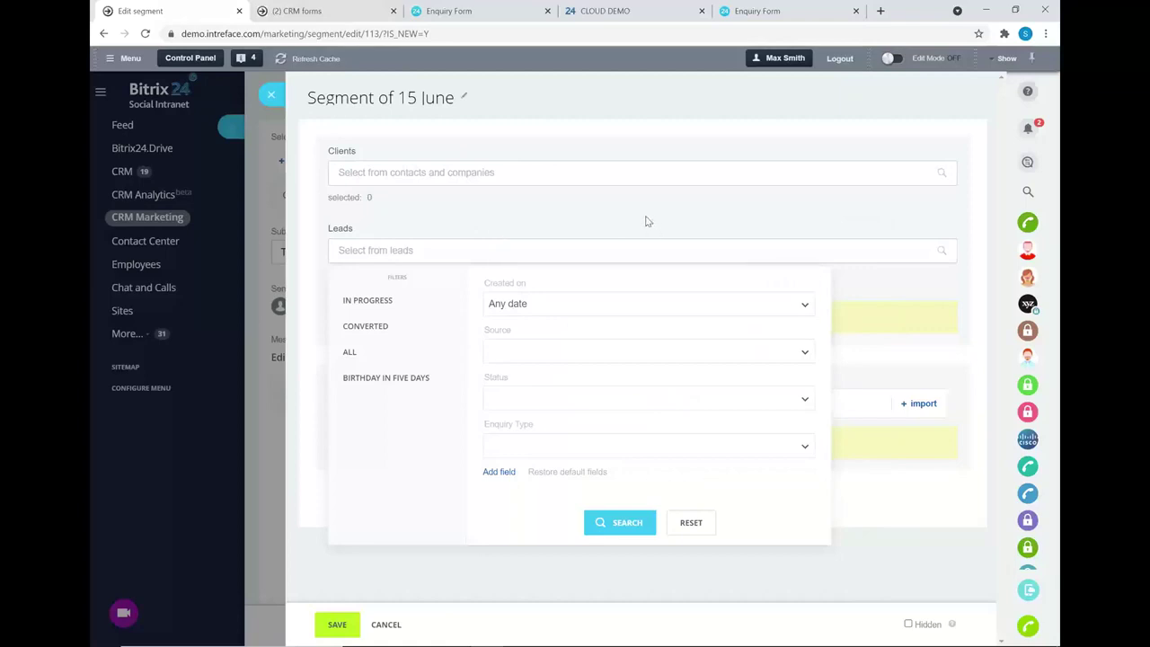
- Close the segment and leave the campaign editor without saving the draft
click(271, 94)
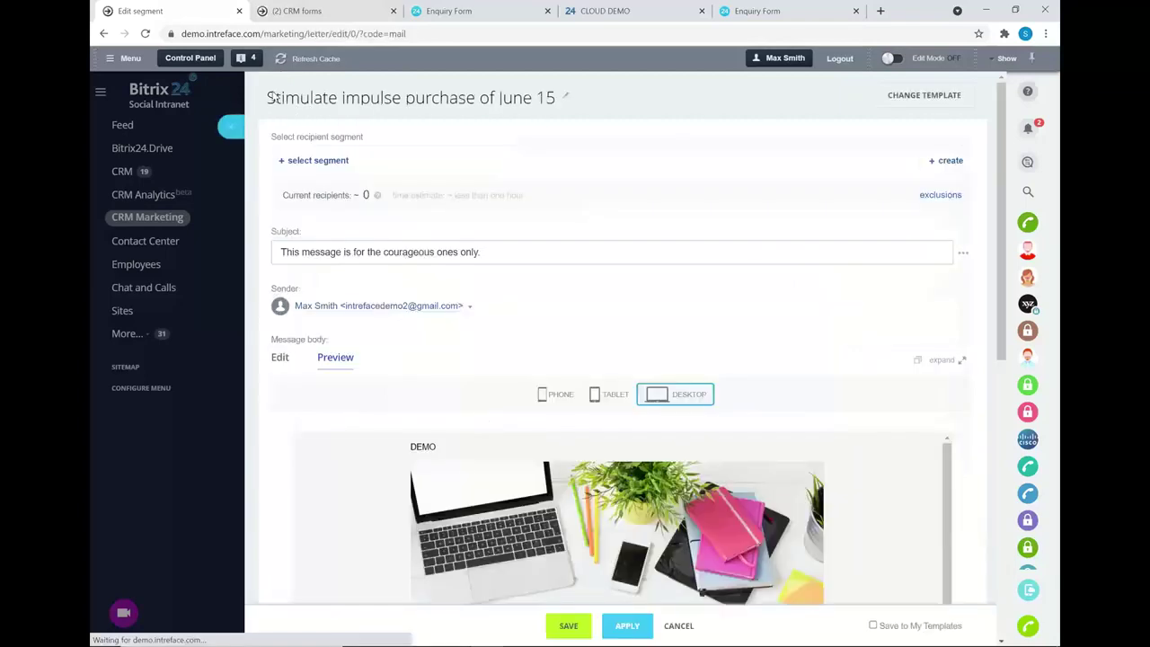
click(231, 95)
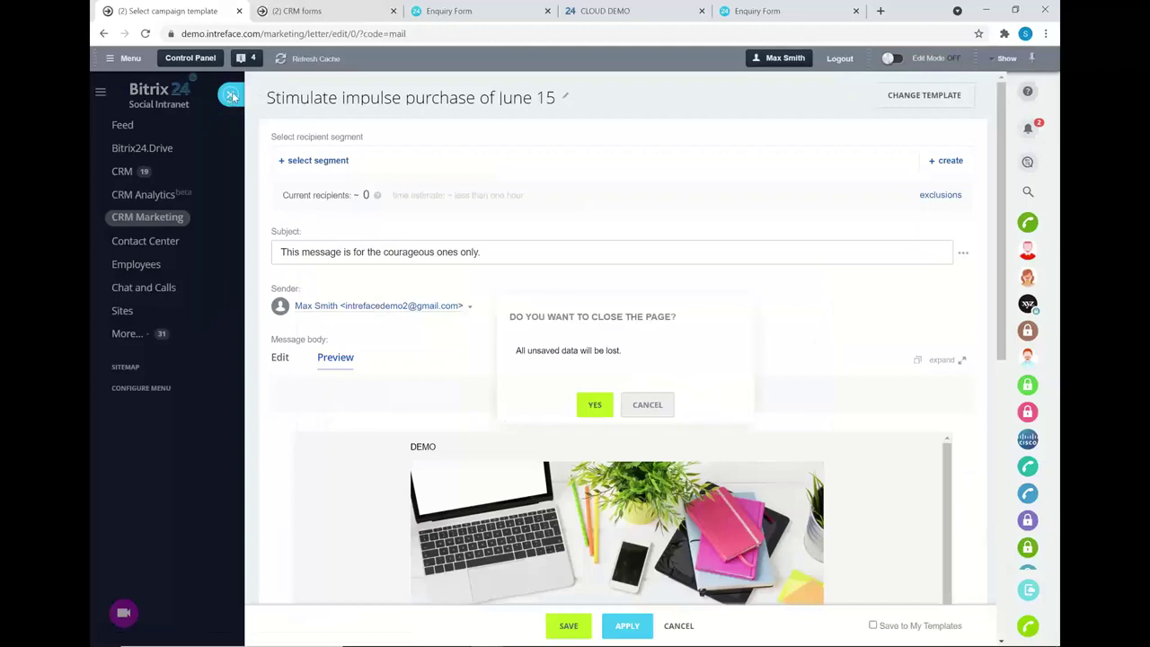
click(595, 405)
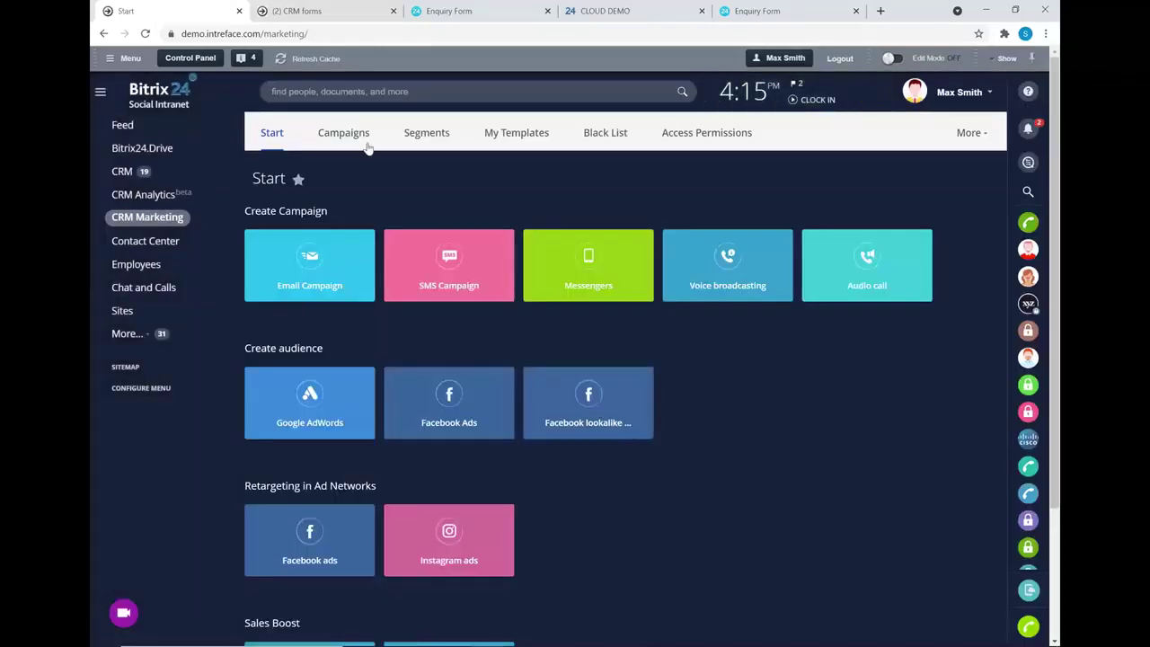
- In Campaigns, view the August 30 webinar email's recipients, then close that report
click(342, 139)
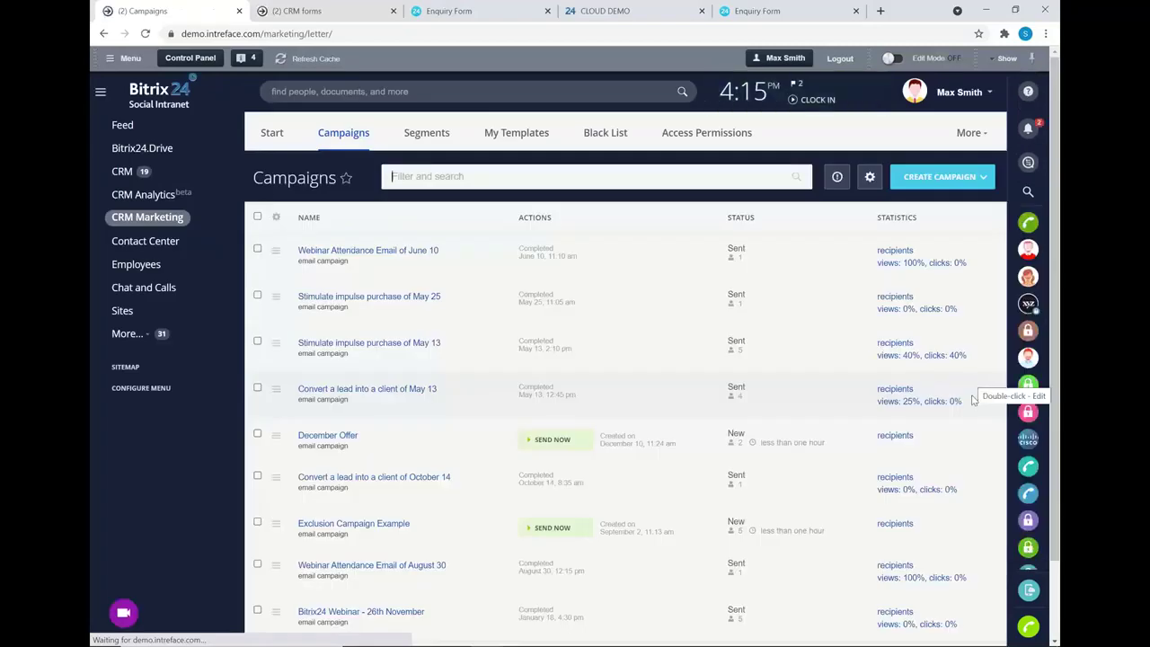
scroll(619, 482, down, 2)
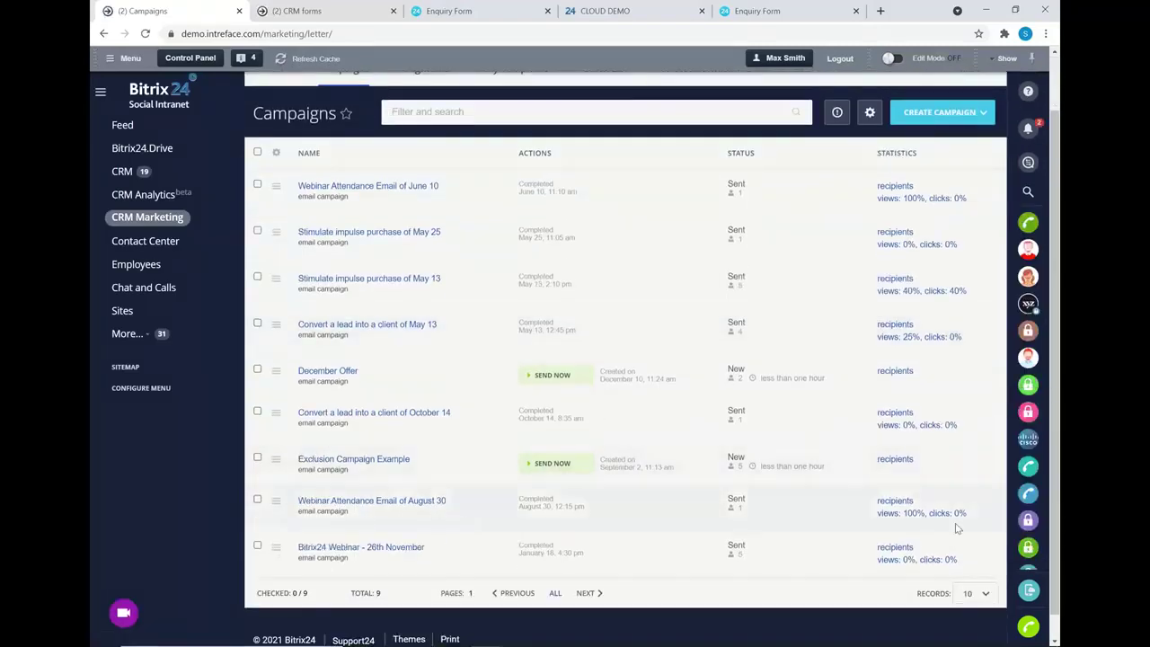
click(897, 500)
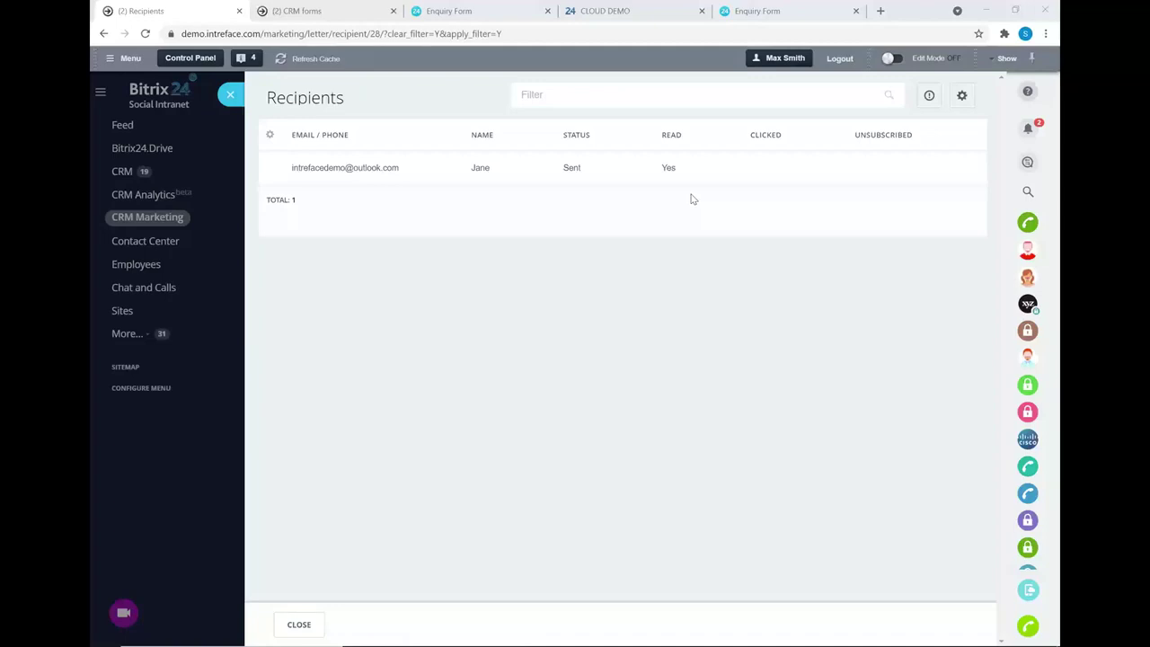
click(229, 94)
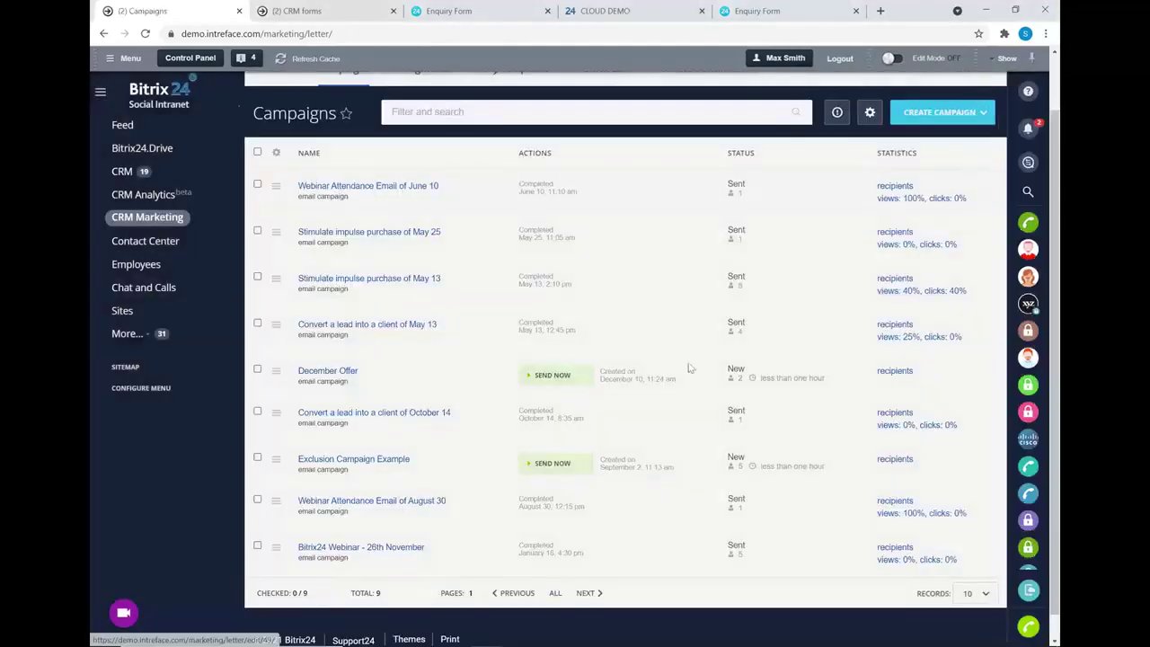
- Open the August 30 webinar campaign statistics and scroll through its views, clicks and click map
click(888, 514)
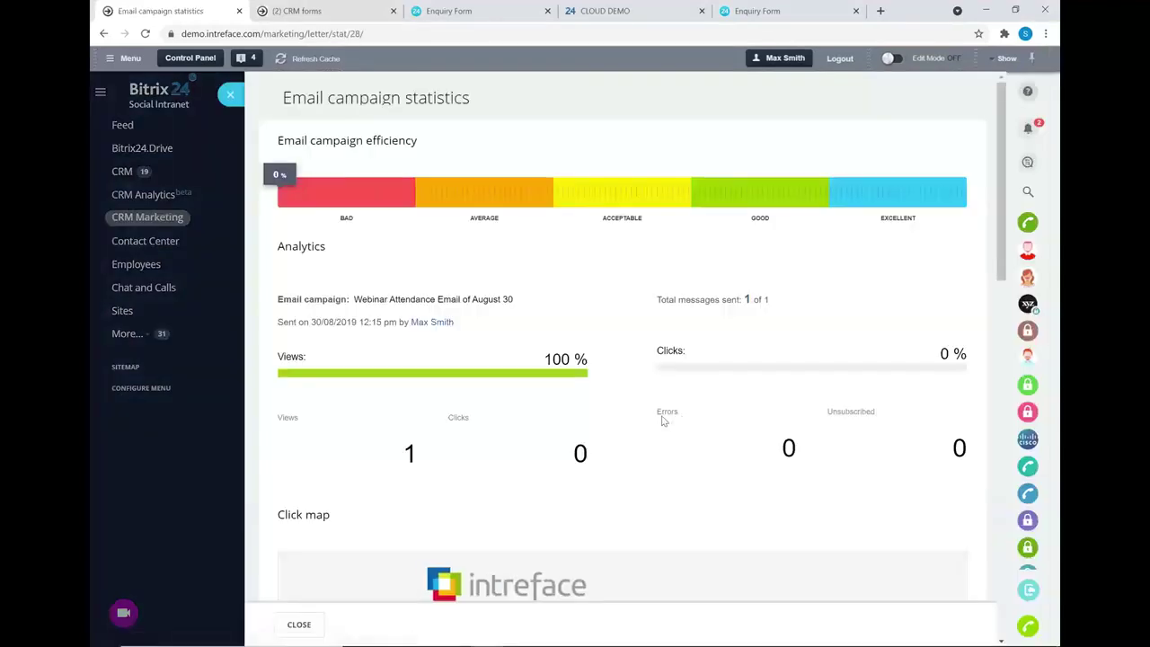
scroll(662, 419, down, 1)
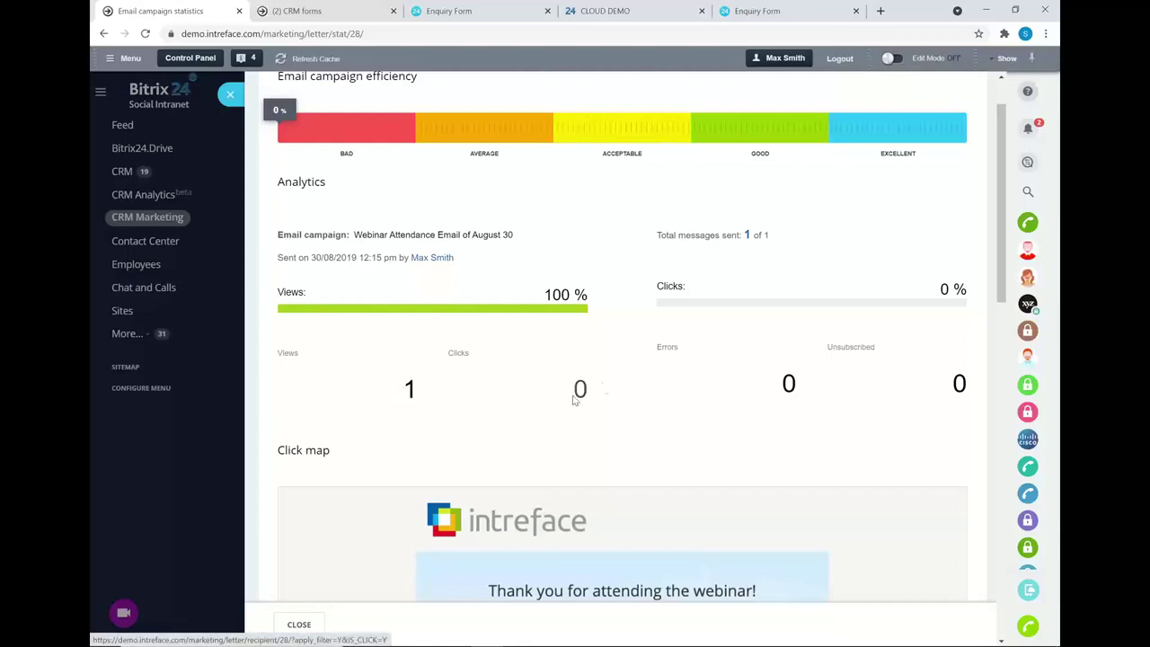
scroll(607, 382, down, 3)
scroll(611, 372, down, 1)
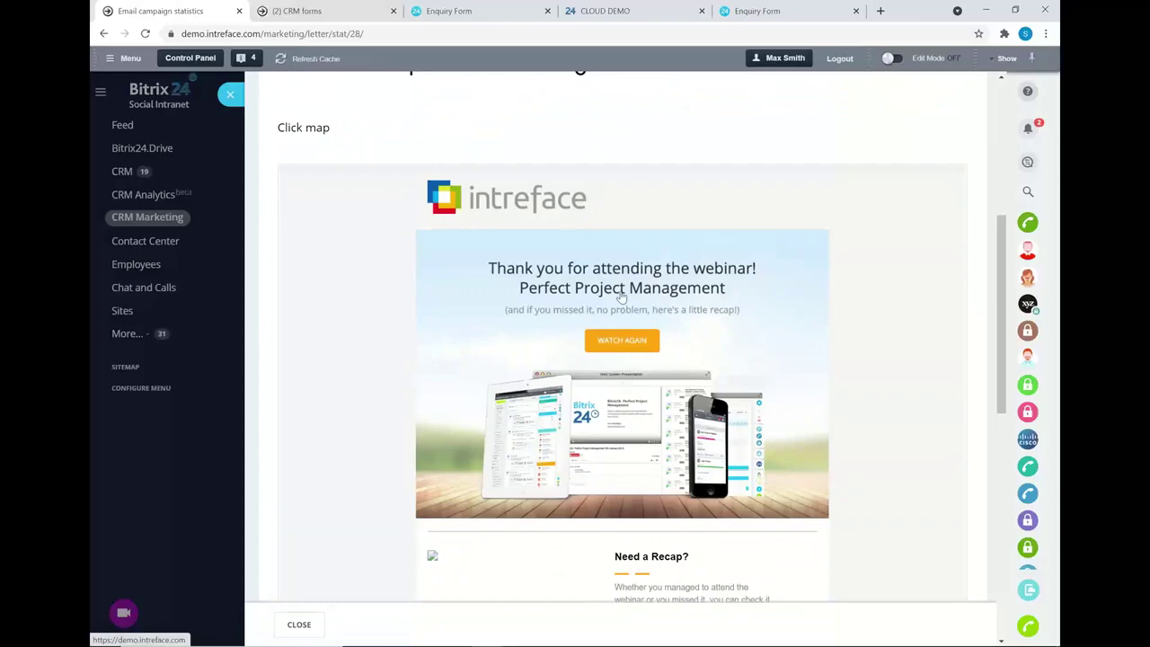
scroll(619, 296, down, 6)
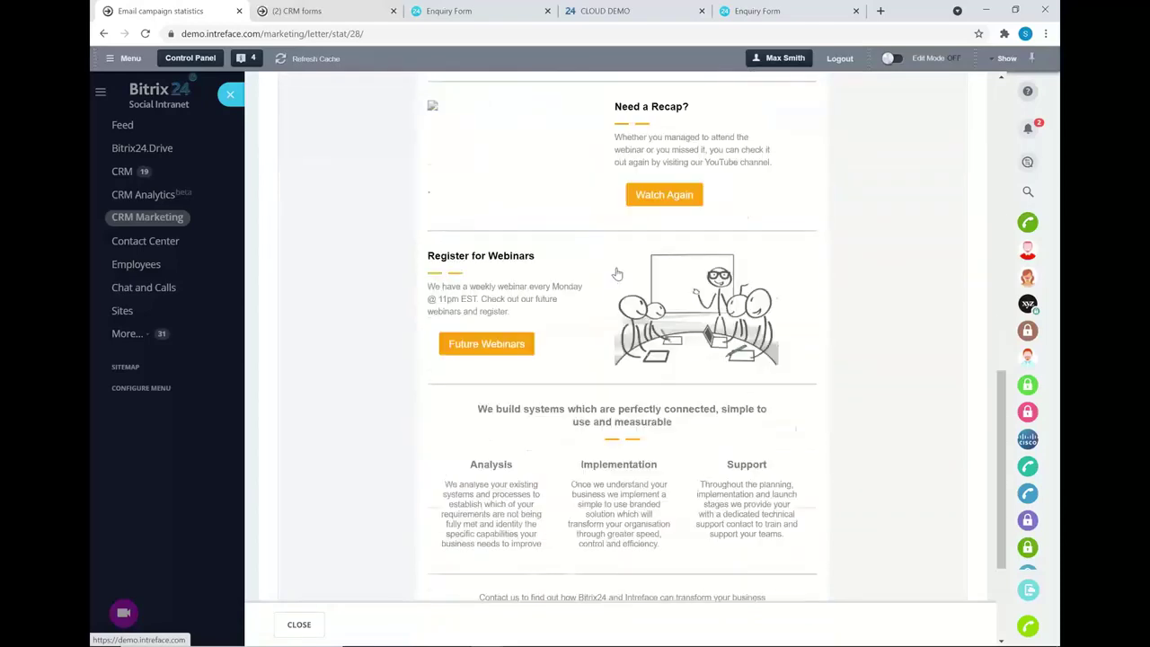
scroll(782, 390, up, 6)
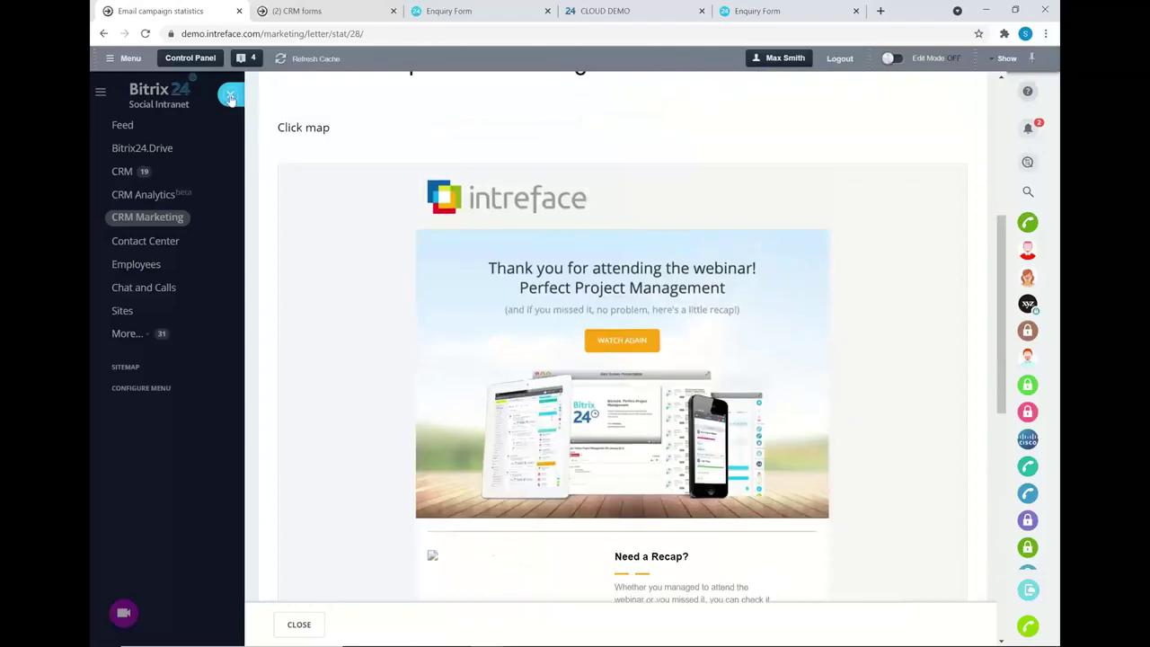
- Close the campaign statistics, check the presentation briefly, then go to the CRM section
click(230, 96)
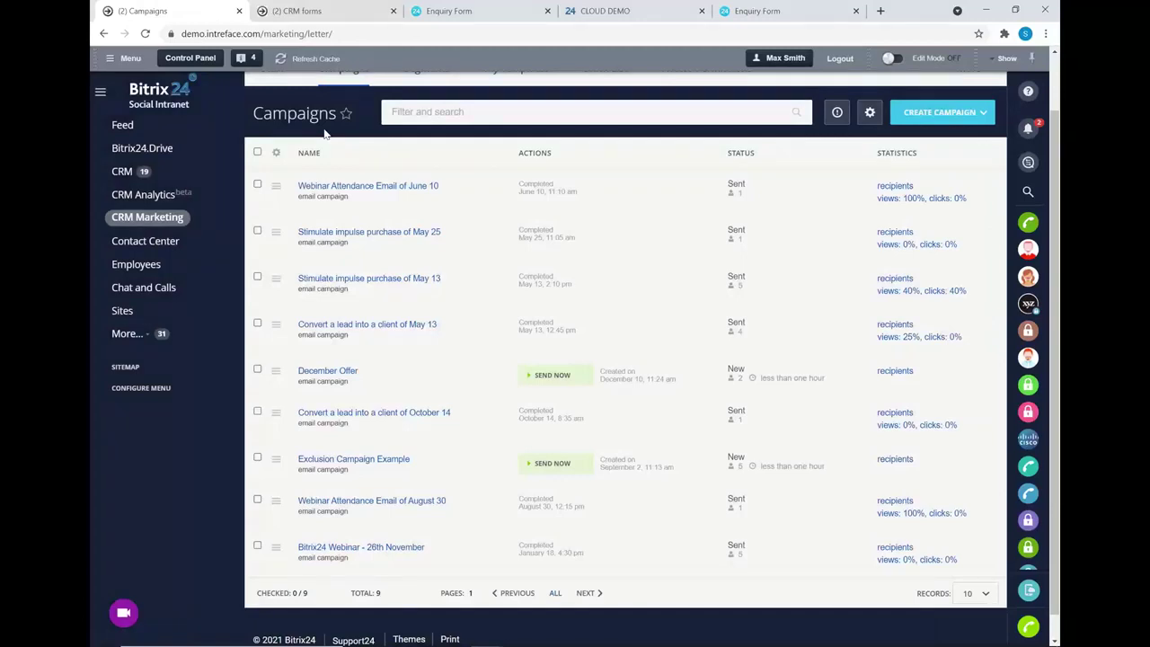
key(alt+Tab)
key(alt+Tab)
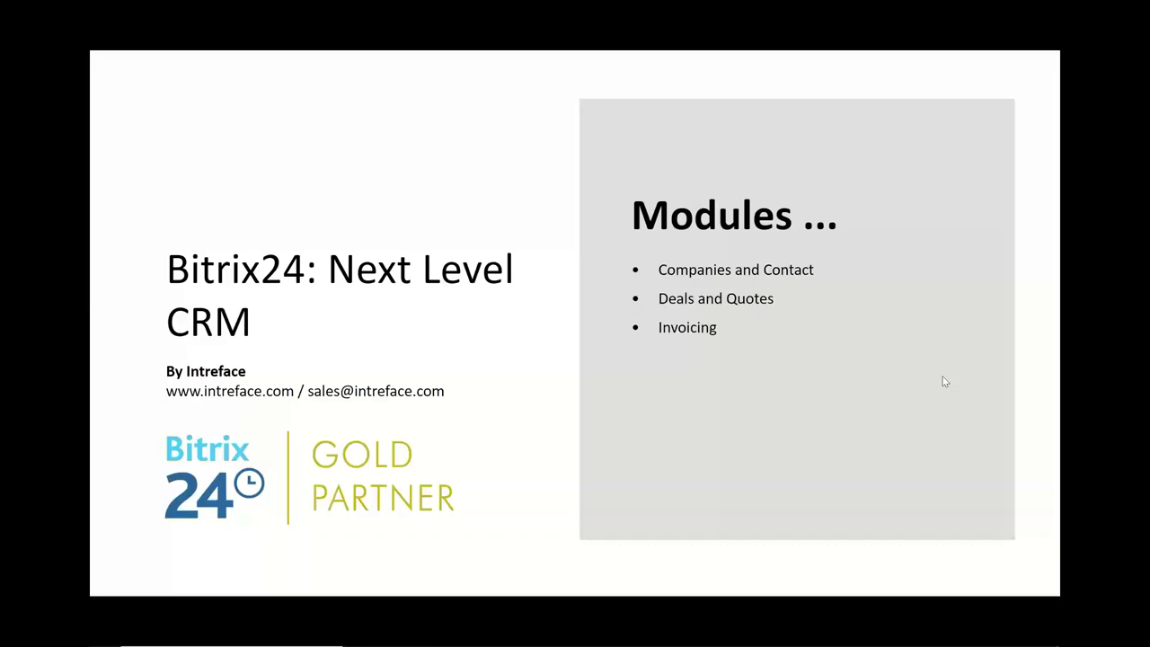
key(alt+Tab)
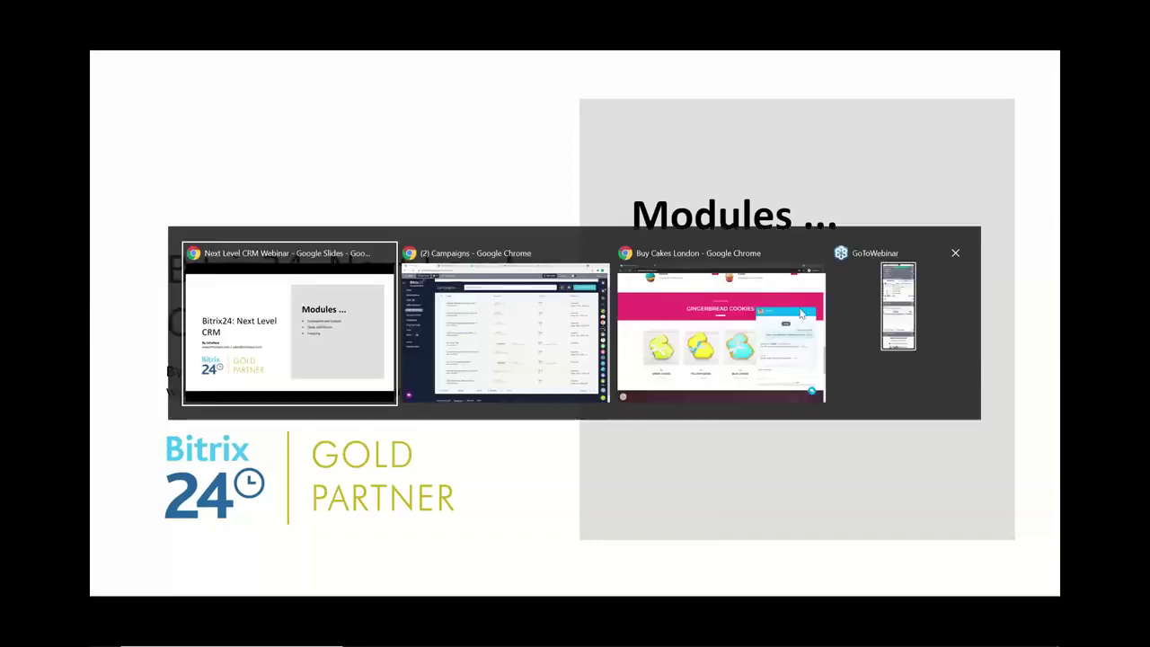
key(alt+Tab)
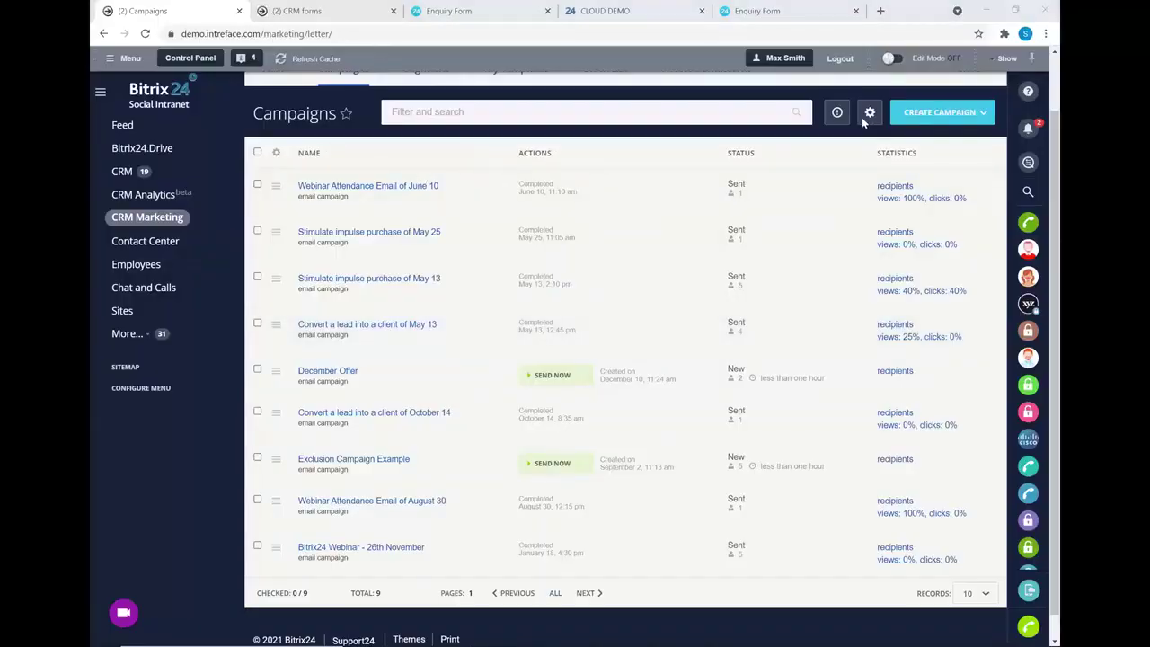
scroll(862, 124, up, 2)
click(124, 173)
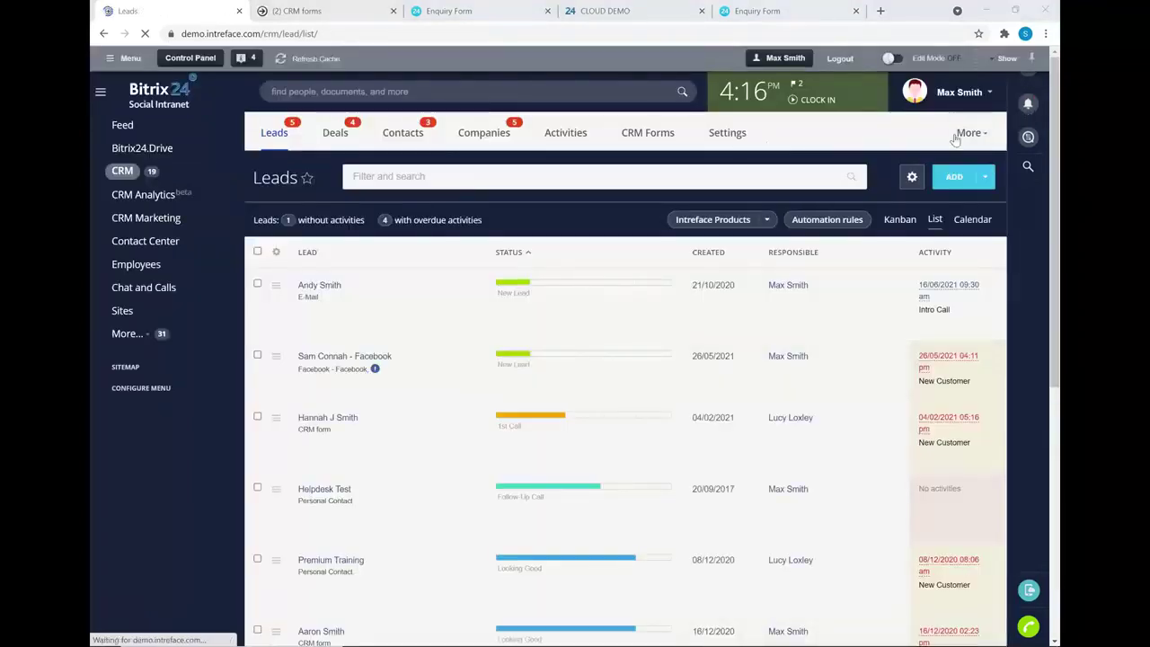
- Open the Intreface.com website widget for editing, select its embed code, then close the editor
click(979, 133)
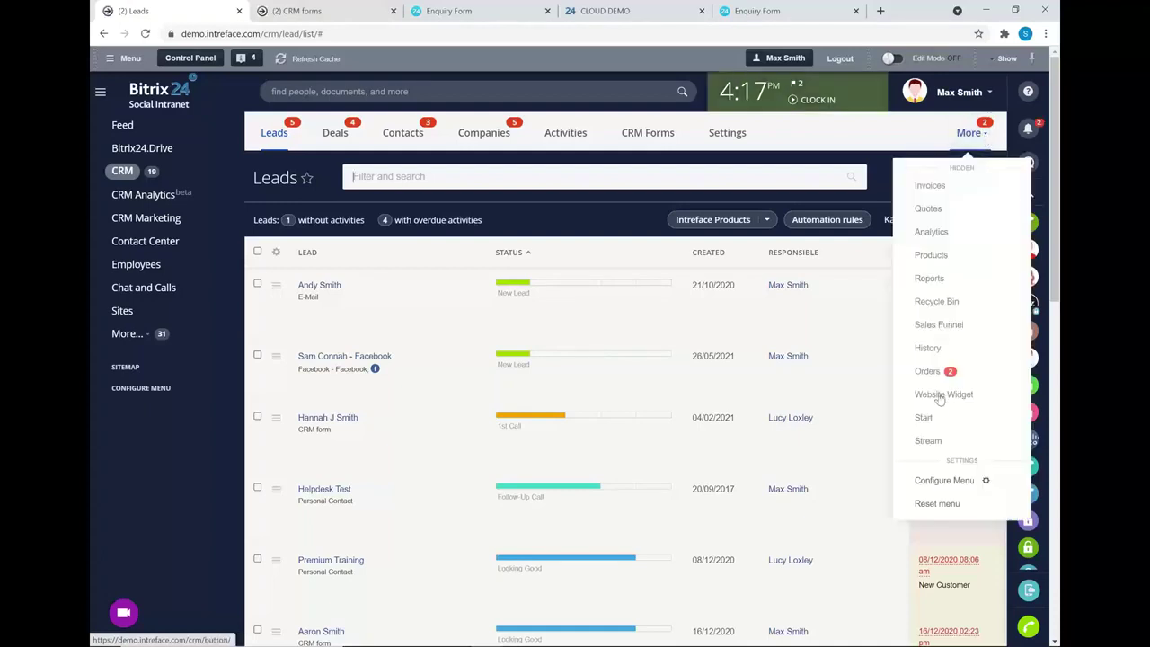
click(939, 396)
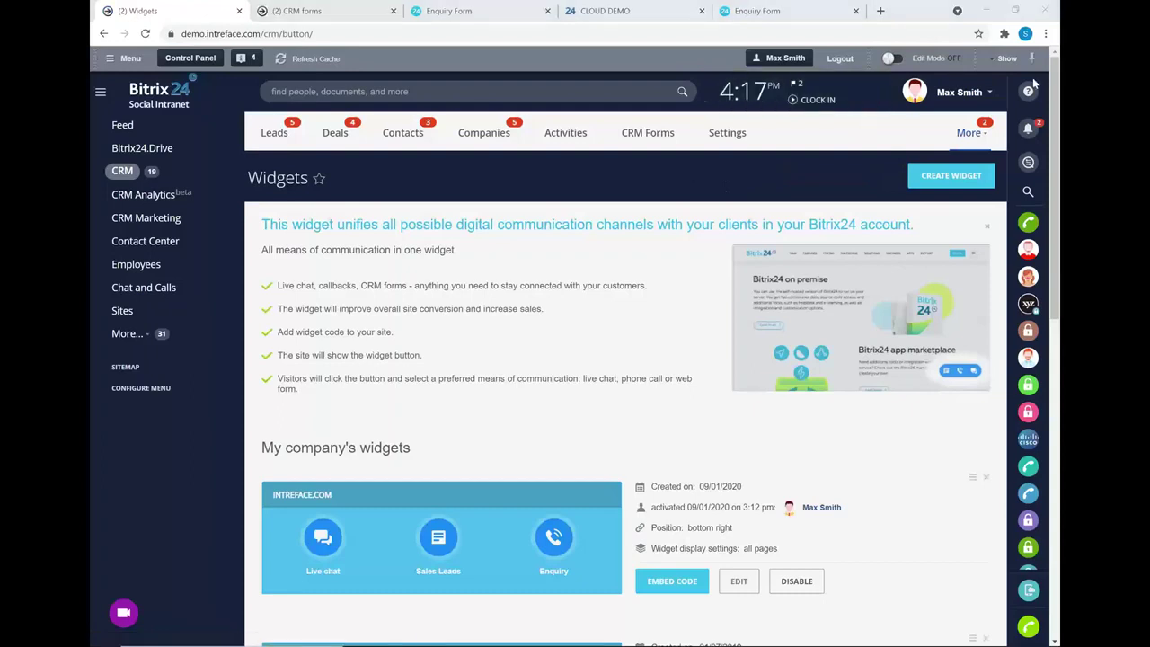
click(738, 580)
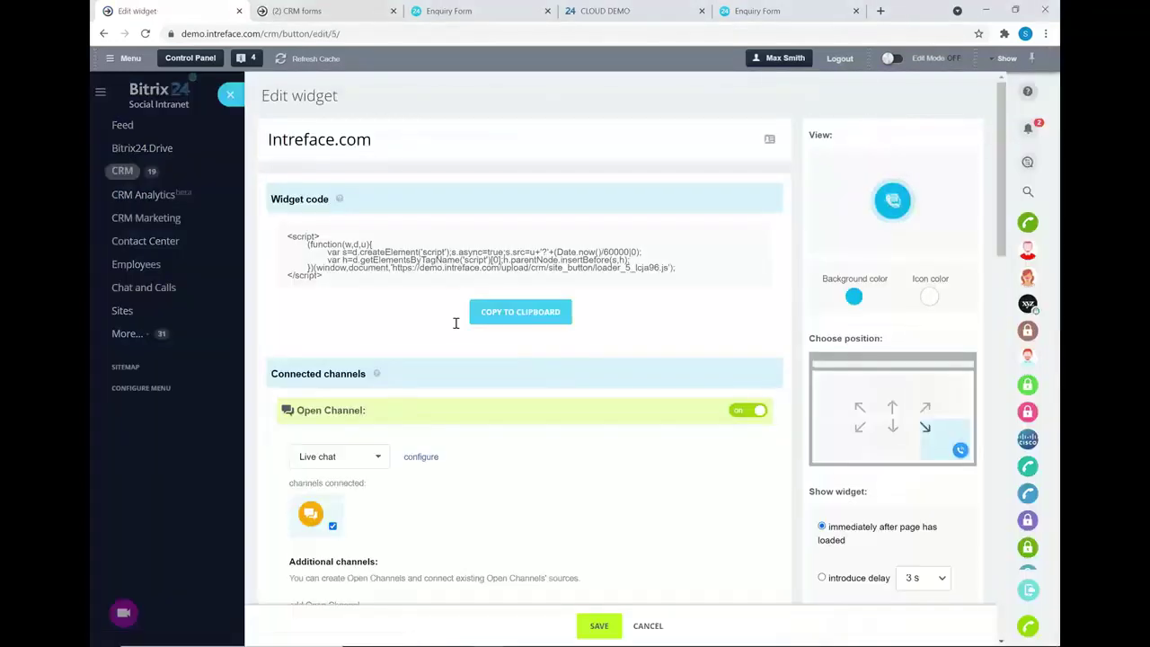
drag(344, 284, 281, 233)
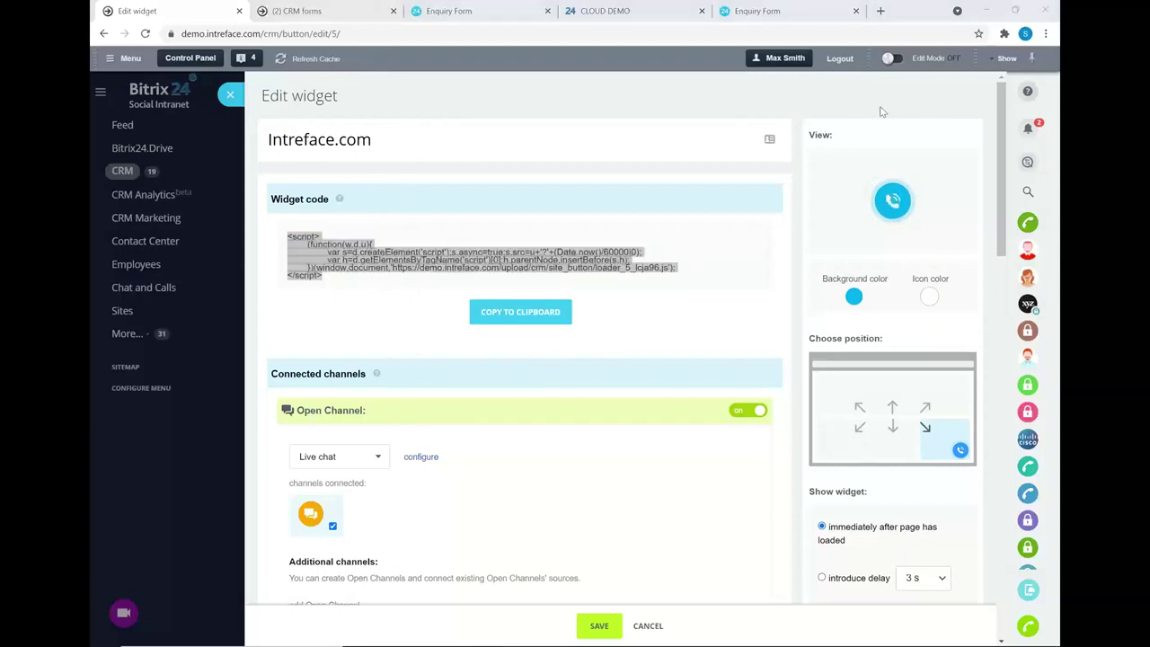
click(232, 97)
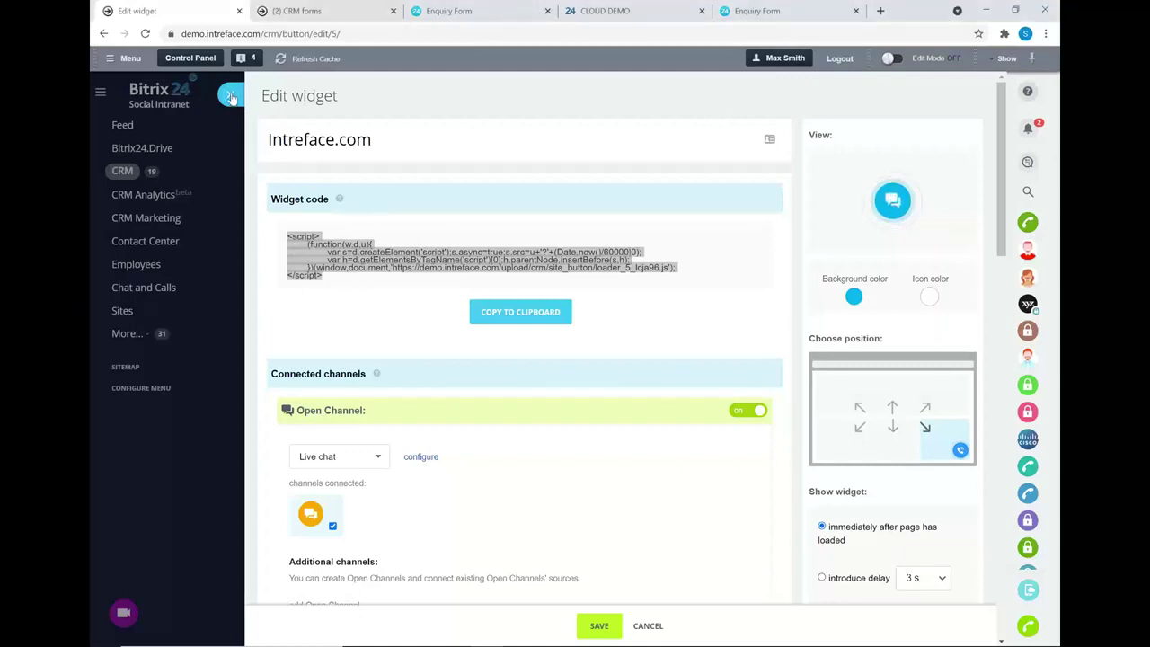
click(231, 97)
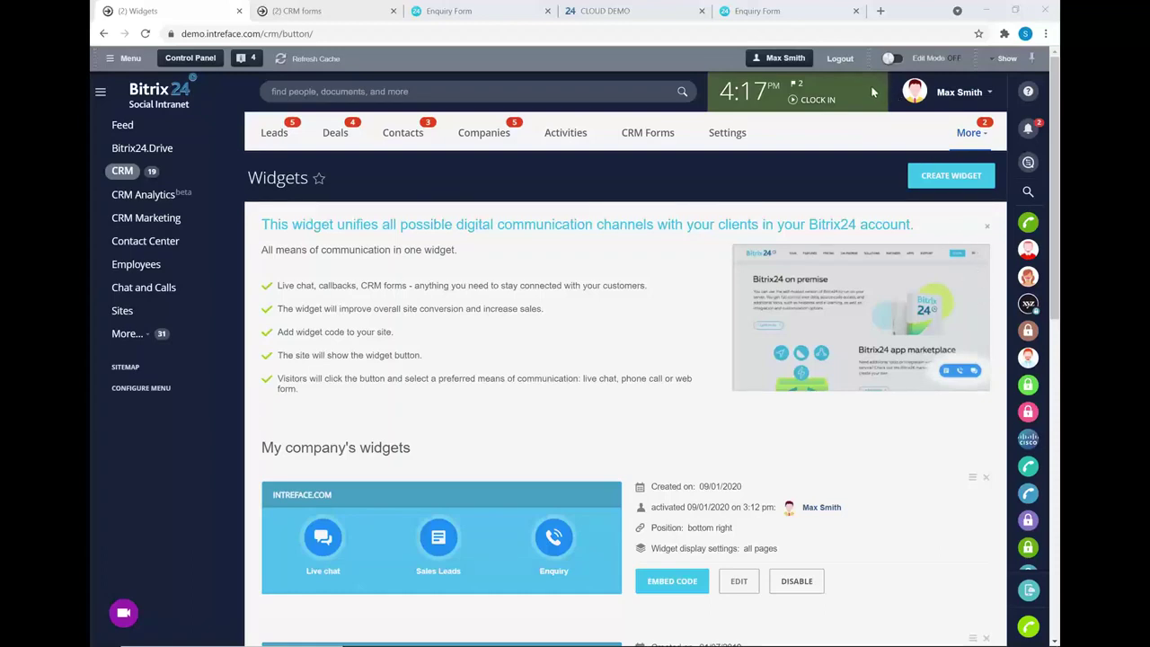
- Go to the Leads list and look over its Import/Export options in the gear menu
click(274, 133)
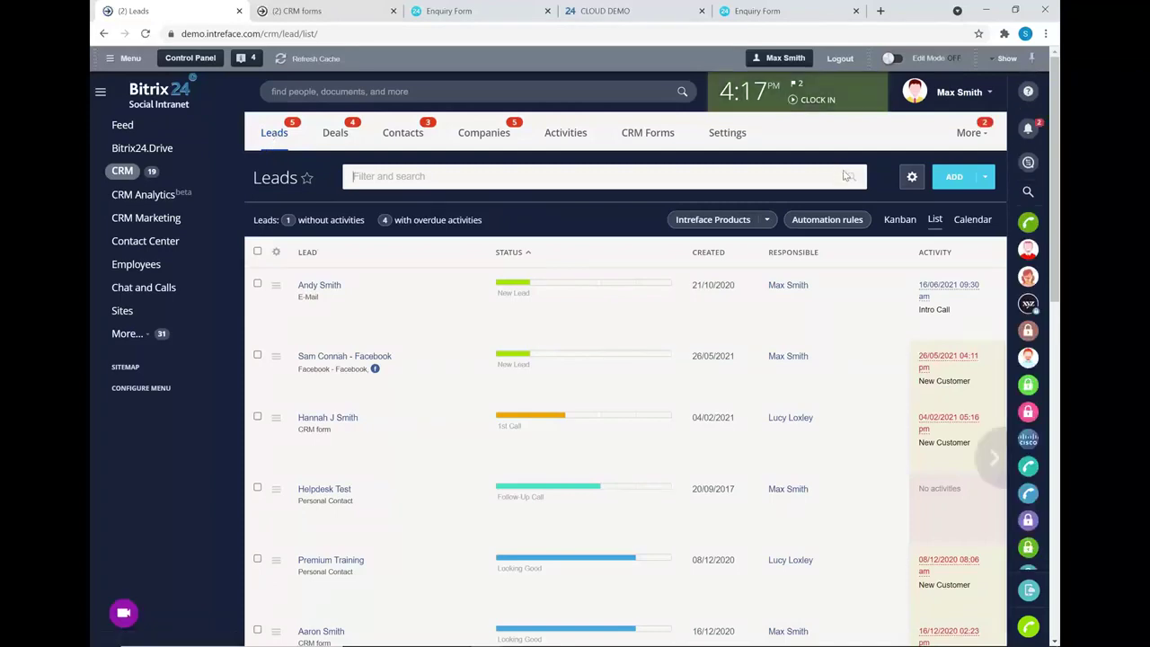
click(912, 178)
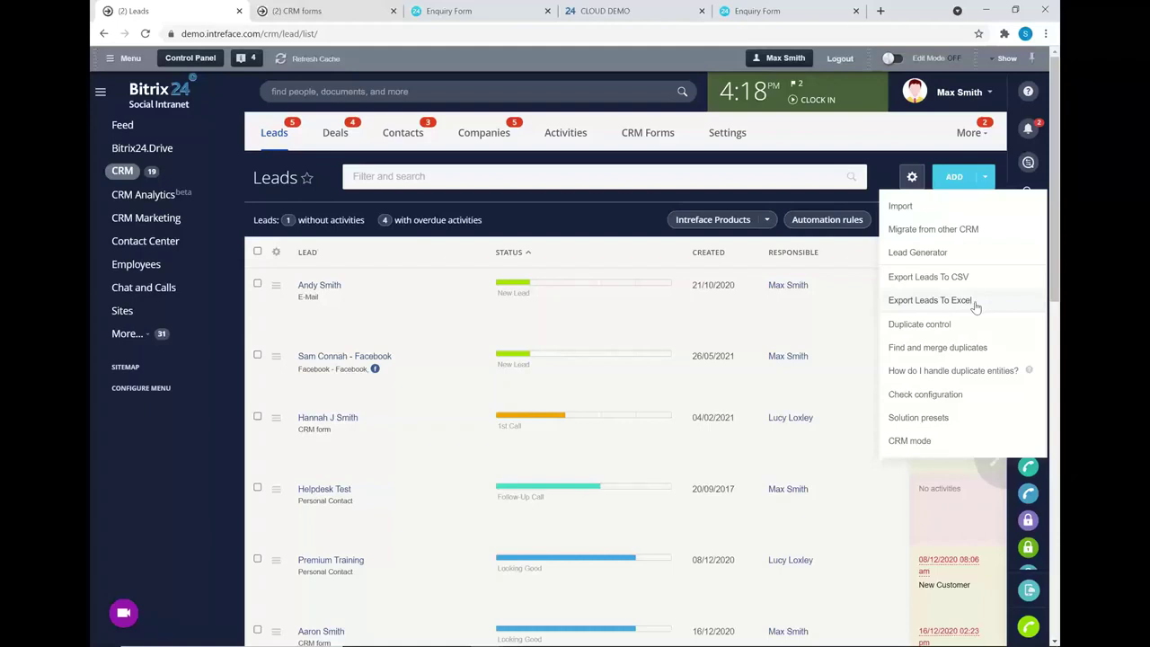
click(582, 212)
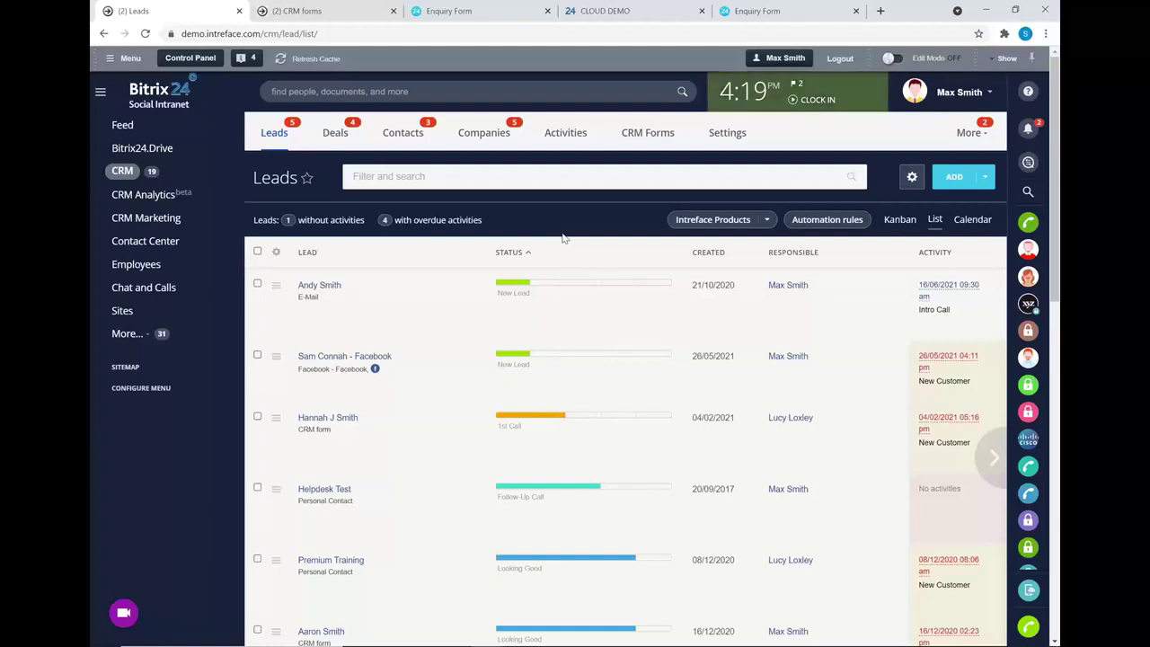
drag(616, 257, 645, 252)
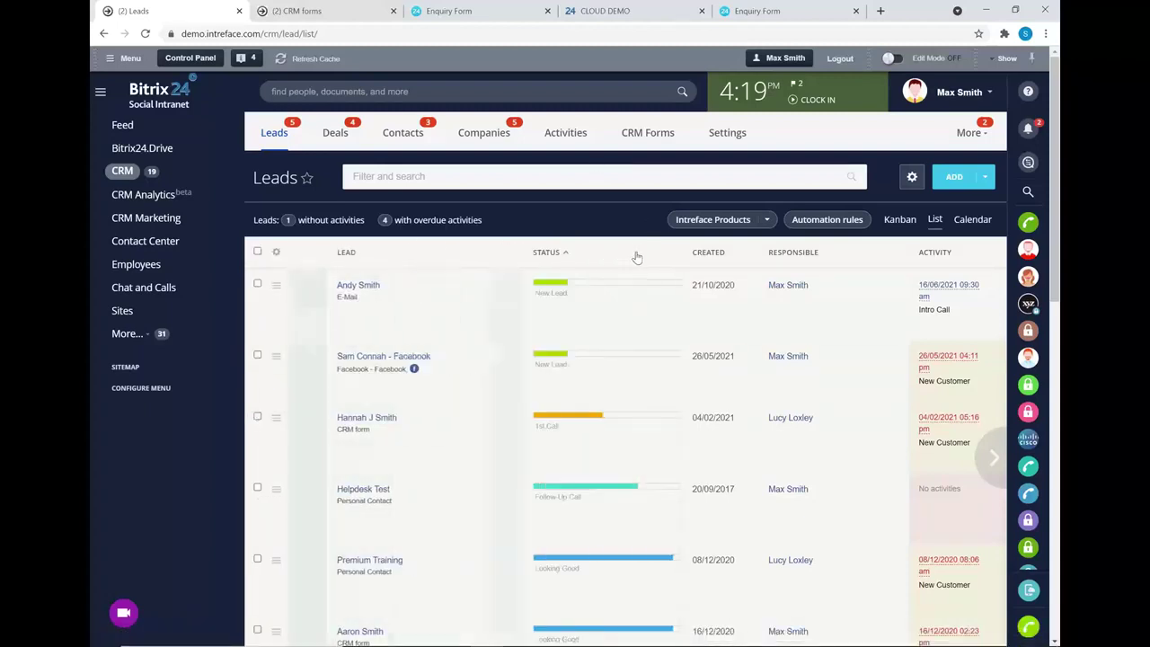
click(275, 253)
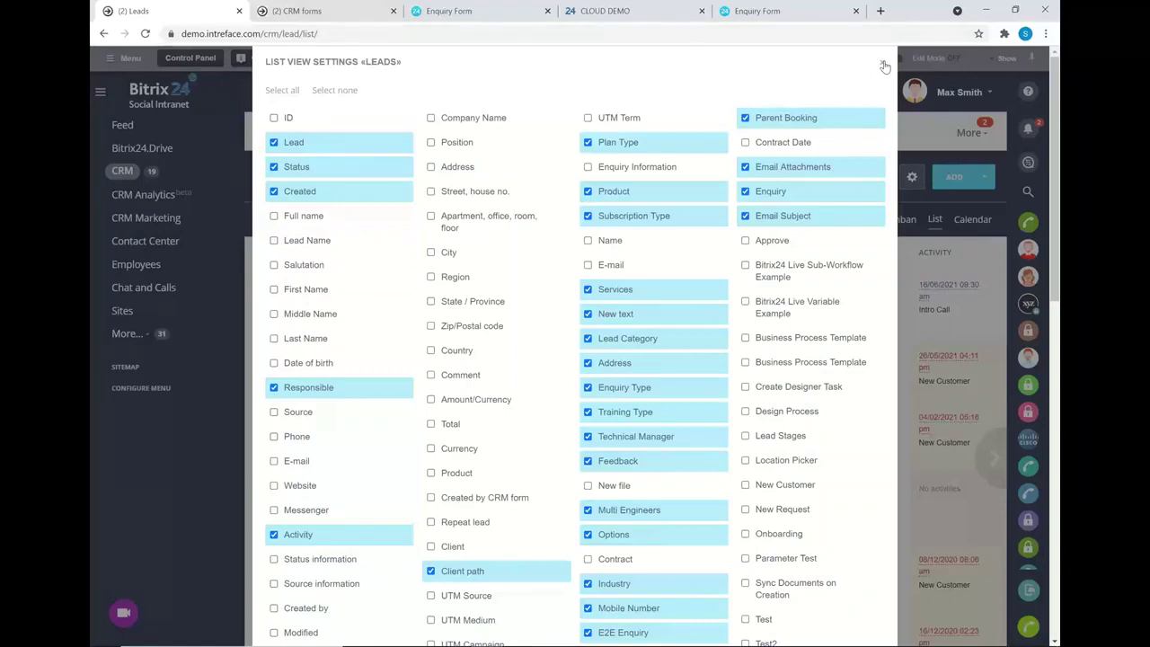
click(884, 66)
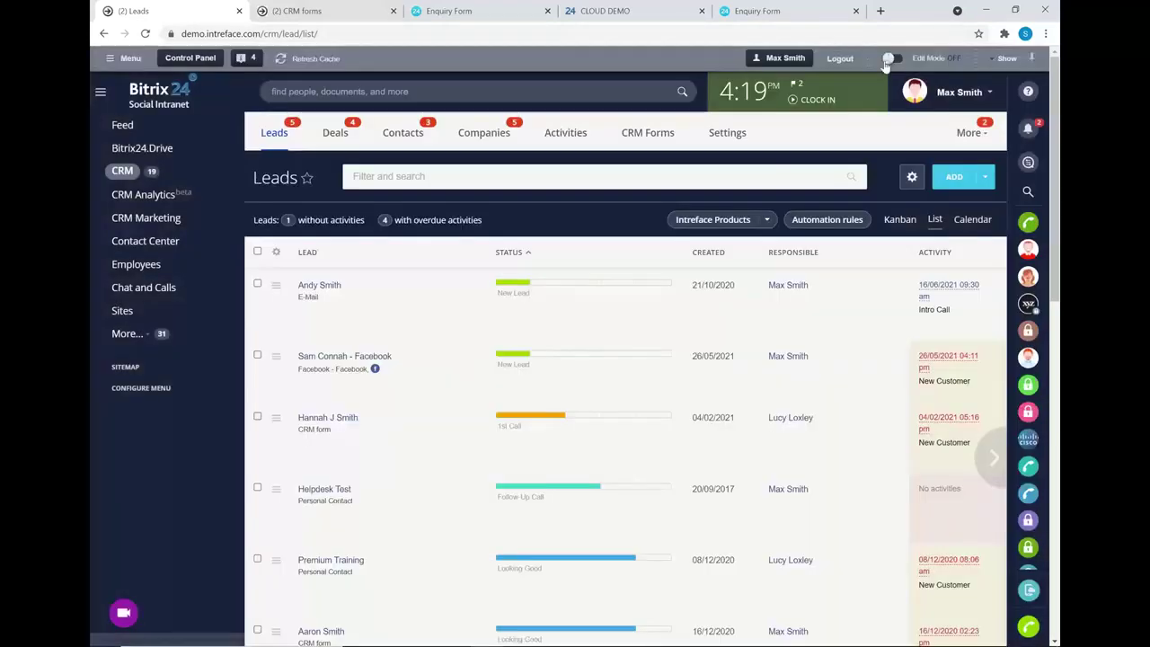
- Show leads as a kanban, filter by Enquiry Type Sales, clear it, and open the New Lead card
click(896, 224)
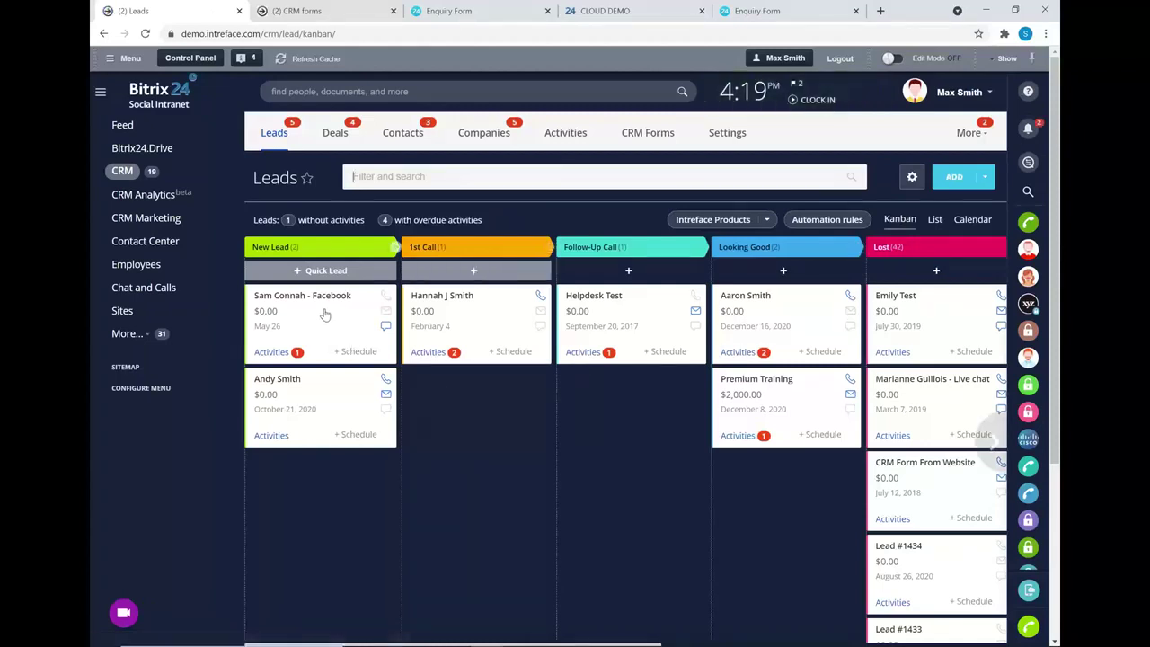
drag(392, 301, 288, 292)
click(517, 177)
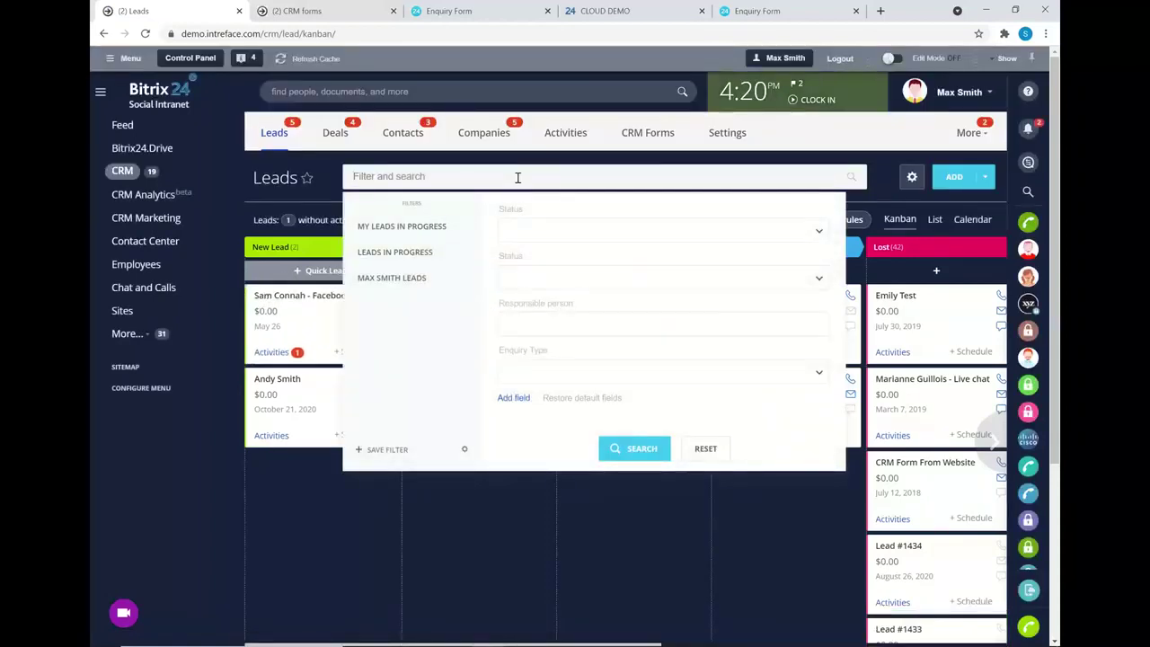
click(507, 400)
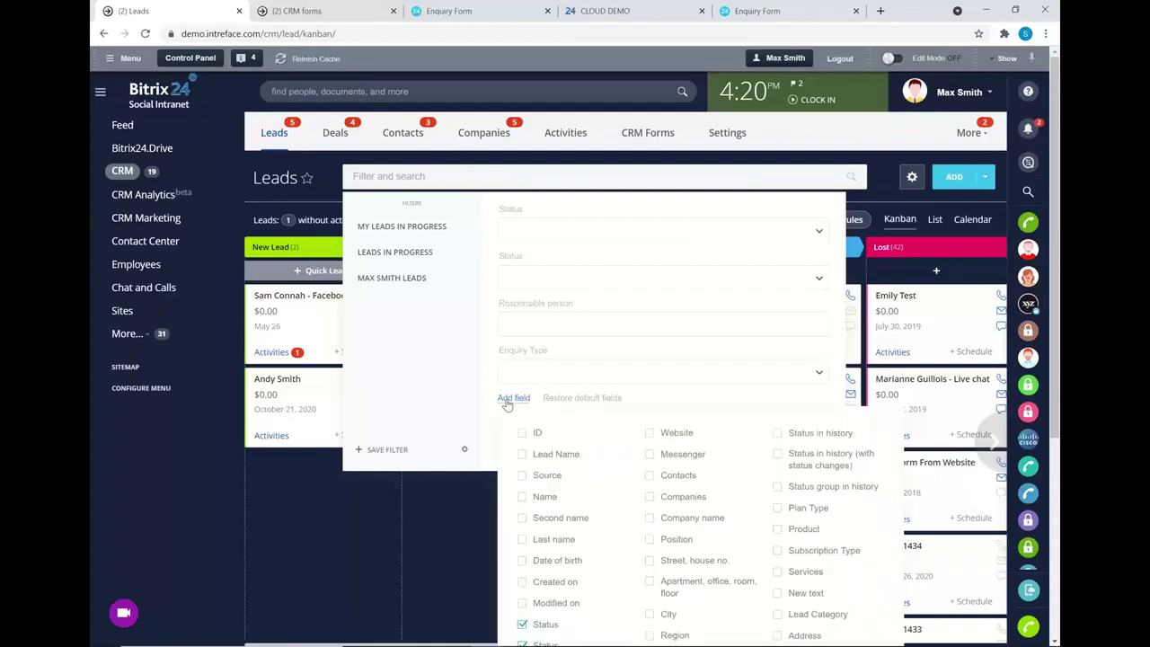
click(508, 400)
click(579, 372)
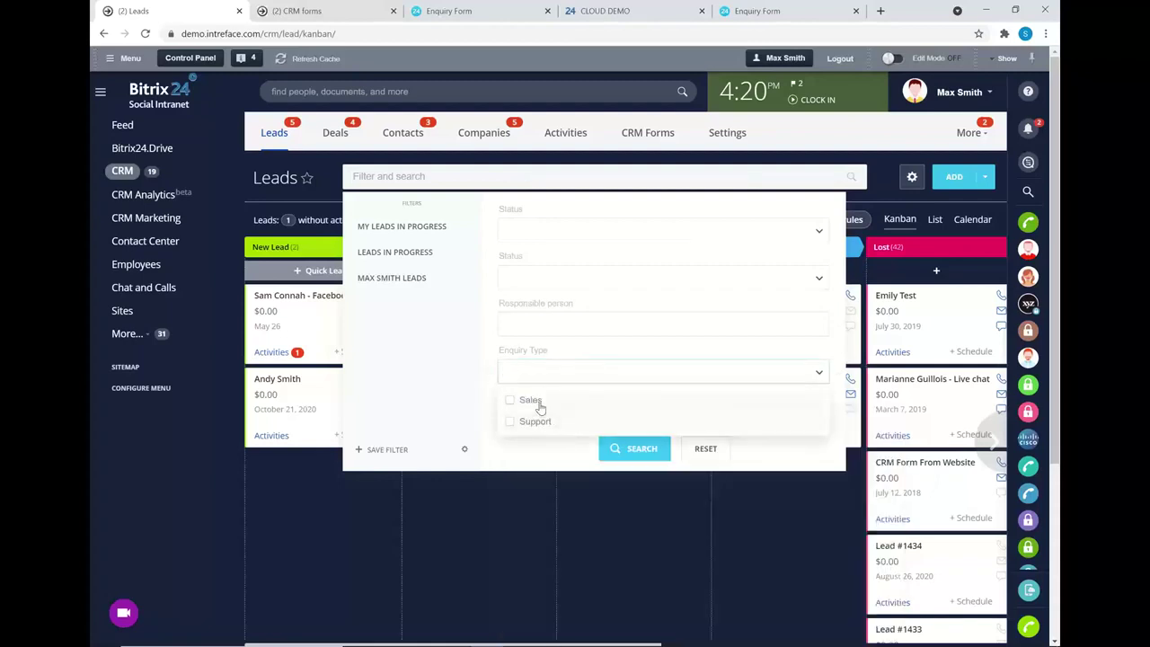
click(536, 402)
click(631, 452)
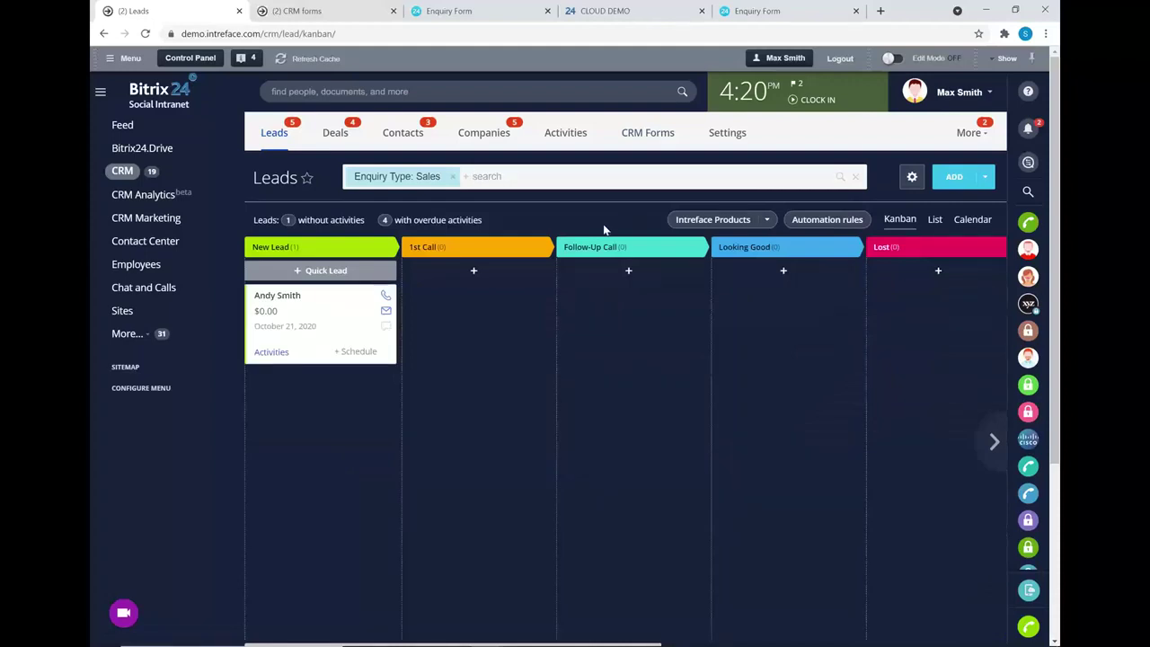
click(453, 176)
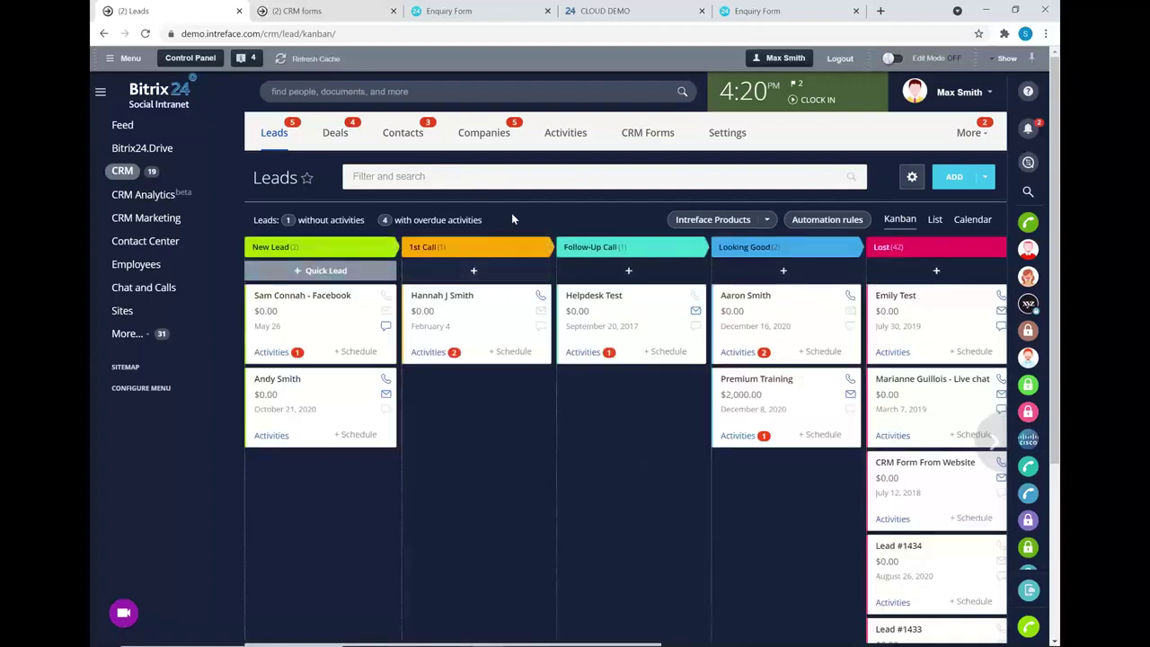
click(272, 381)
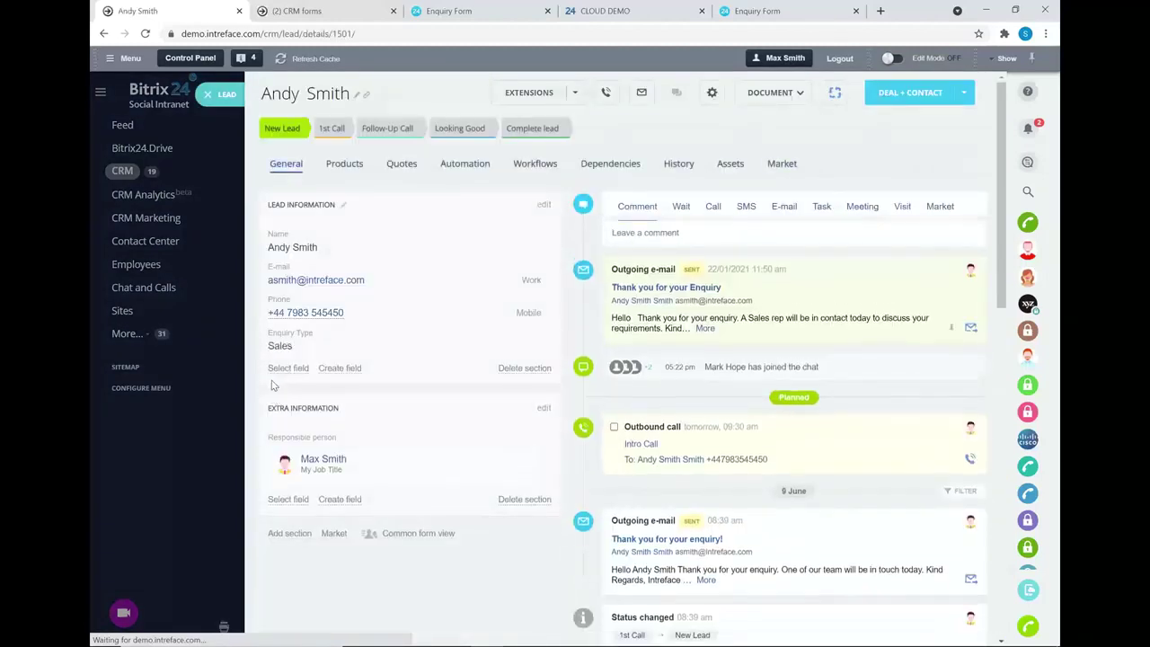
- Reload the lead as a full page and browse the available new field types
click(145, 33)
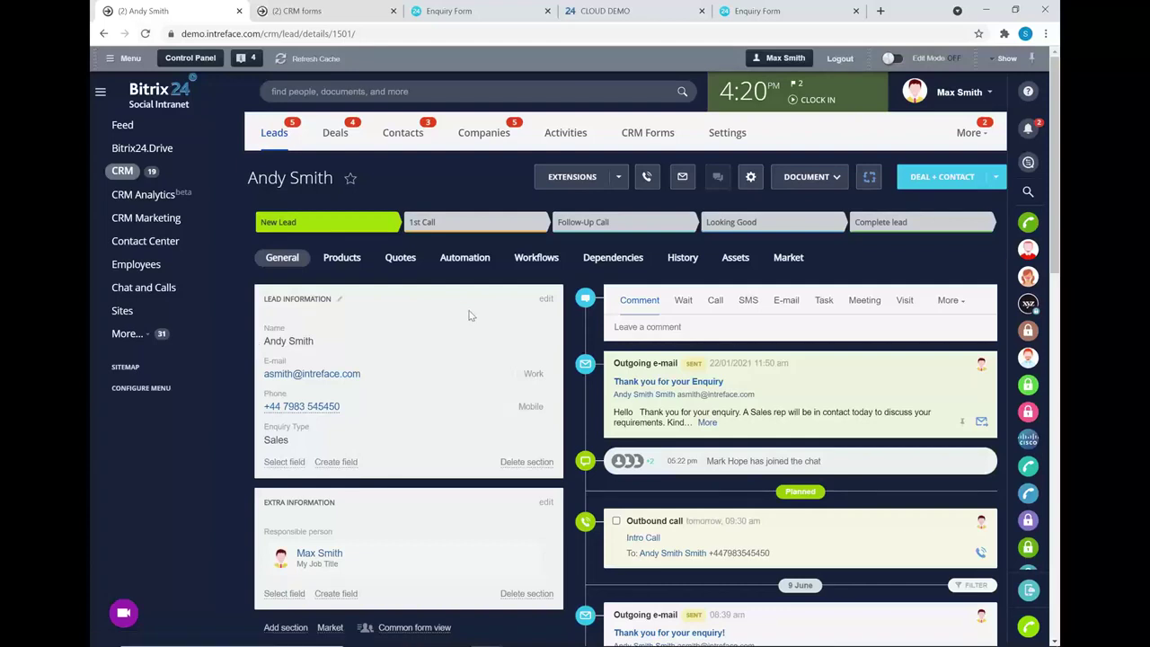
scroll(426, 215, down, 3)
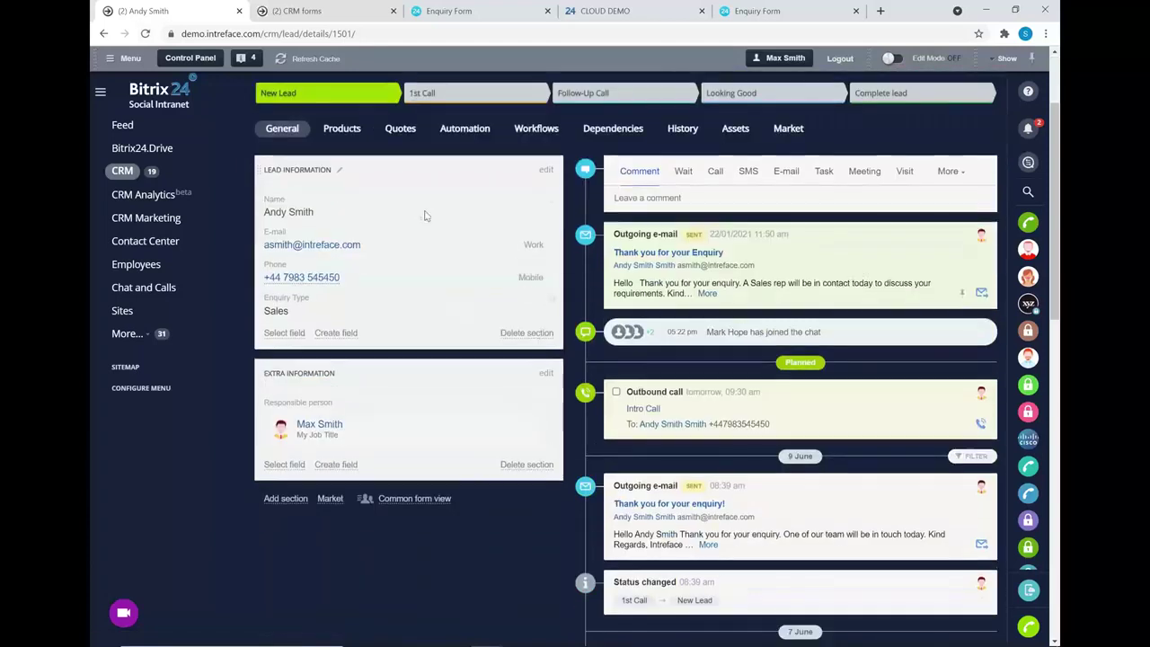
click(330, 337)
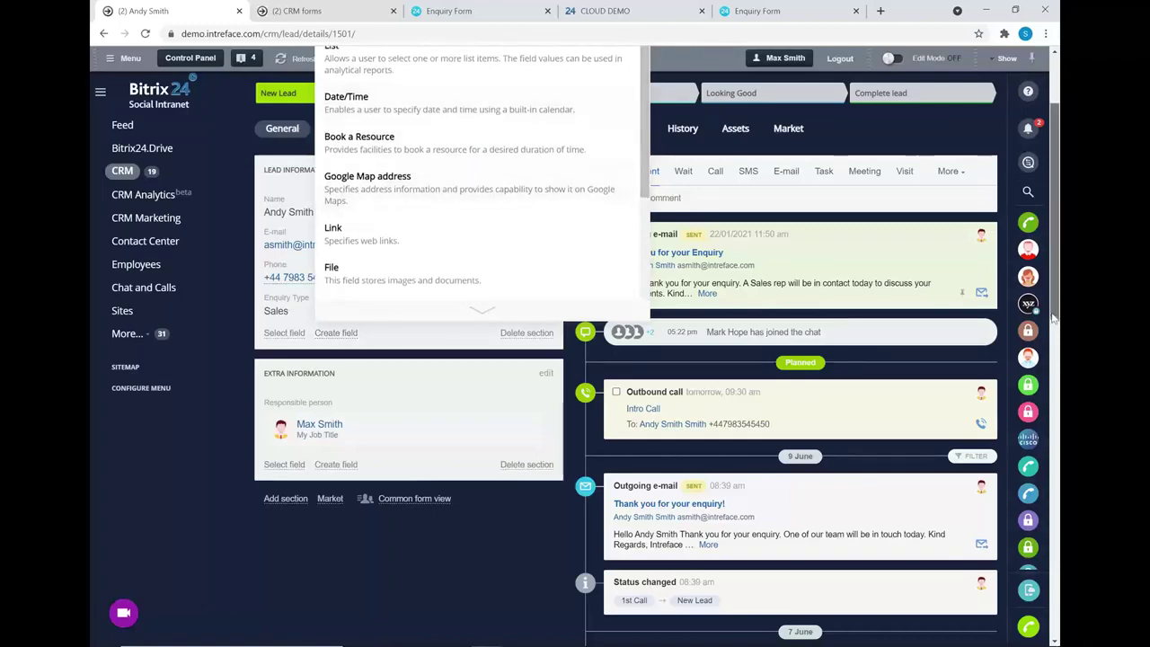
drag(1055, 309, 1053, 279)
scroll(640, 344, down, 3)
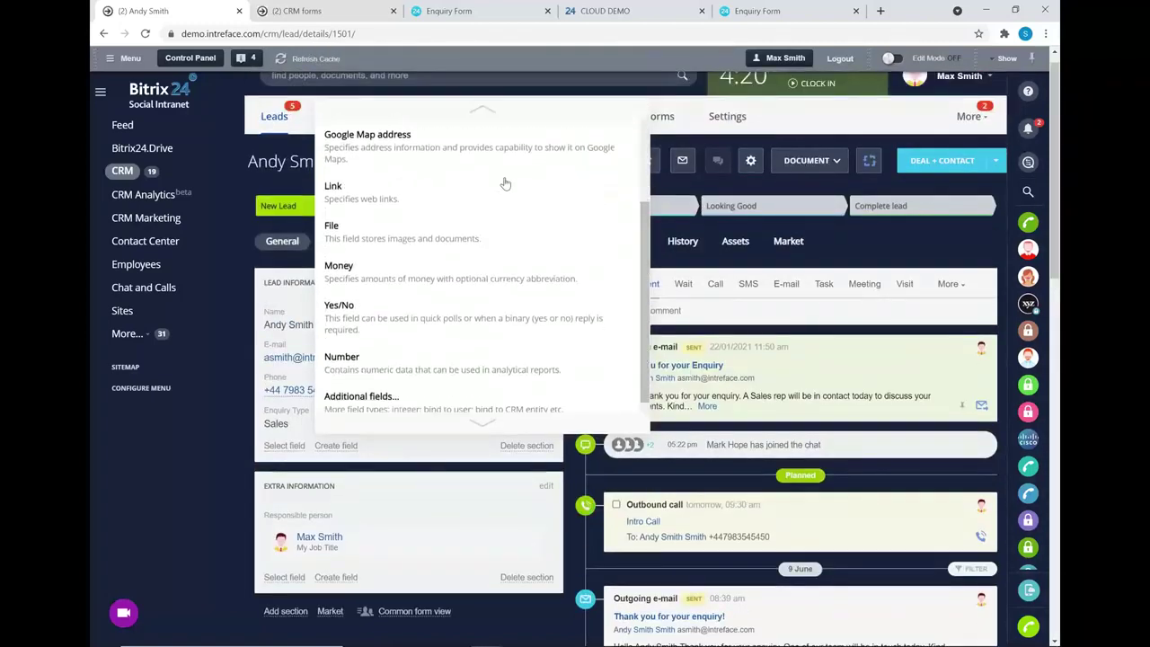
click(414, 463)
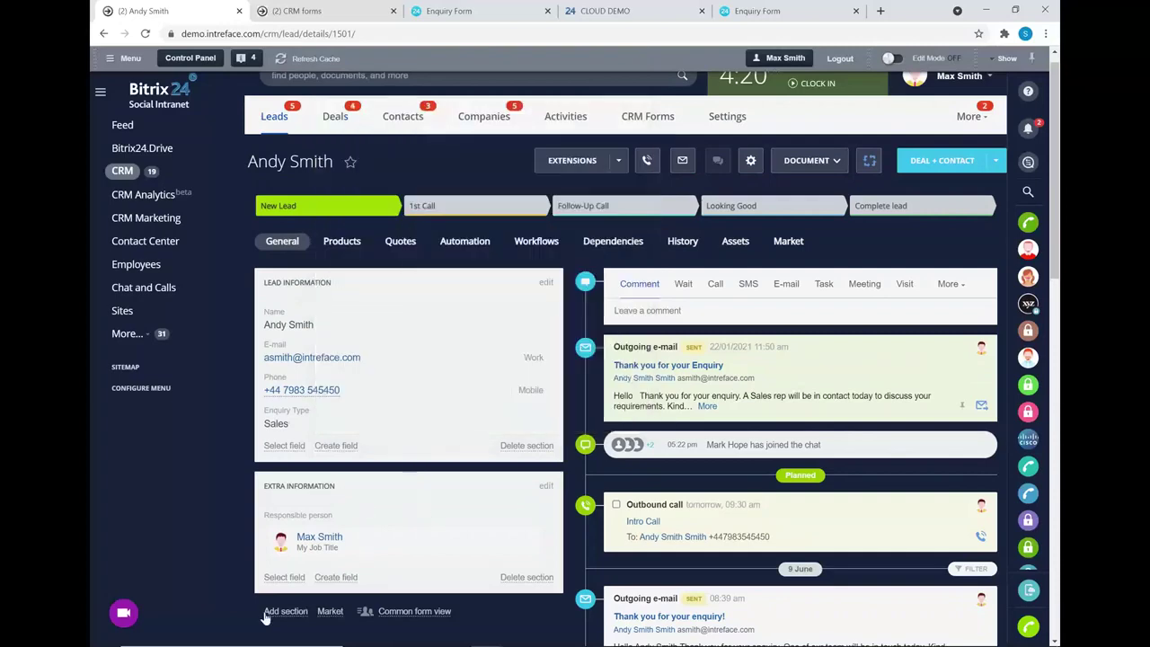
- Add a blank New Section to the lead form, then delete it
click(267, 613)
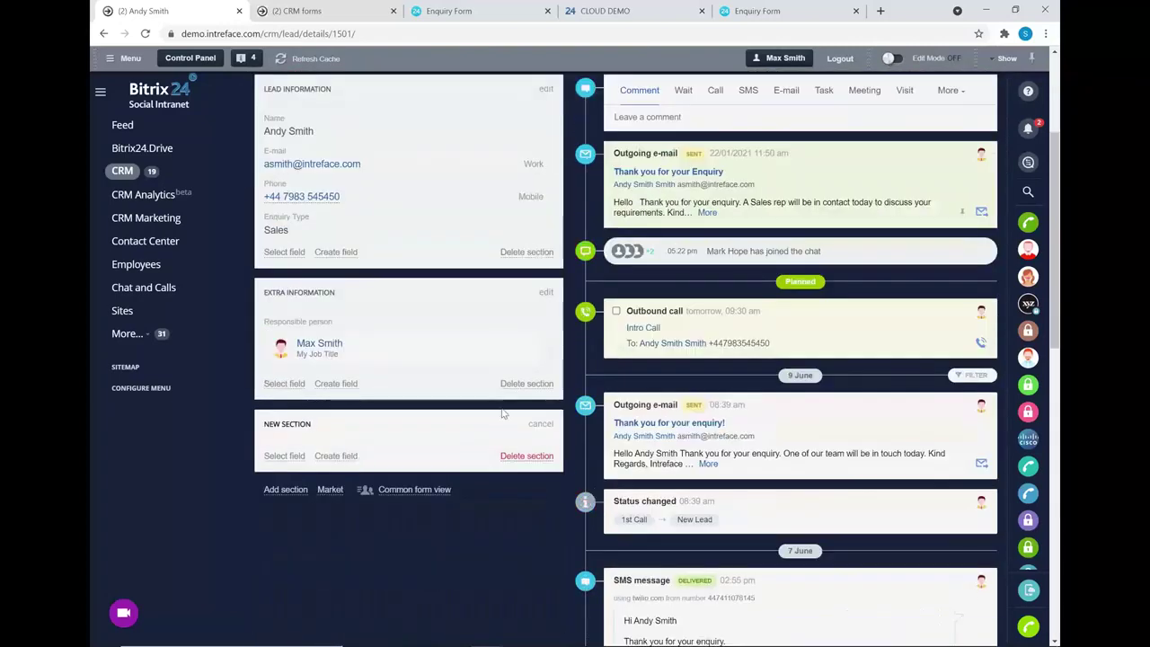
click(517, 455)
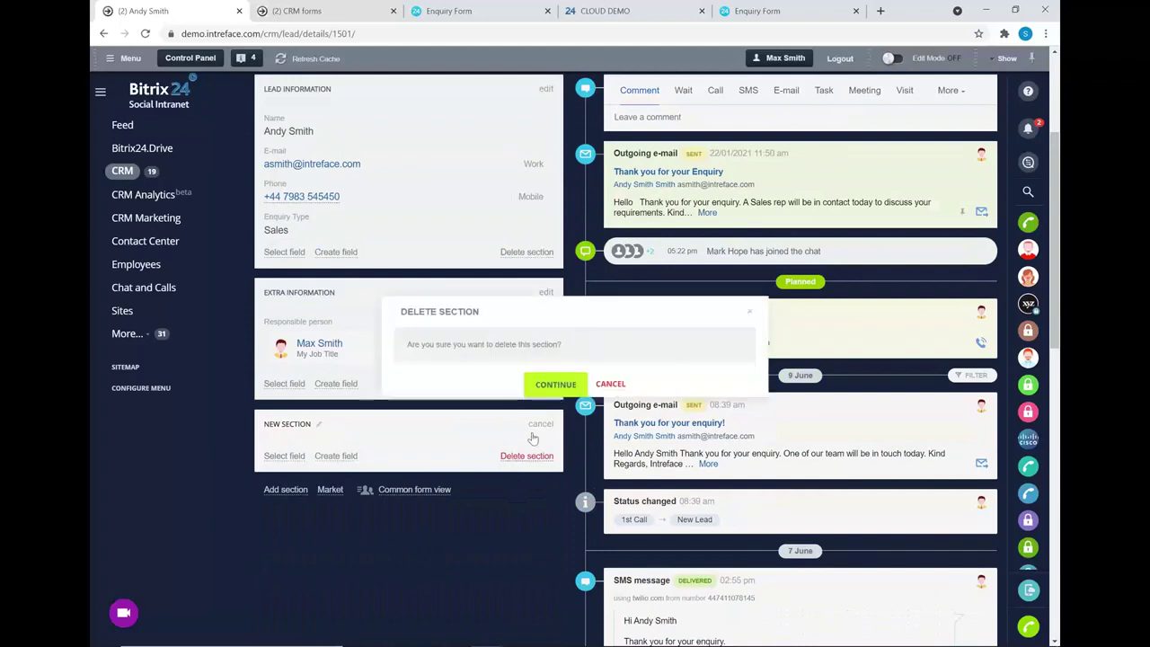
click(549, 385)
scroll(769, 406, up, 1)
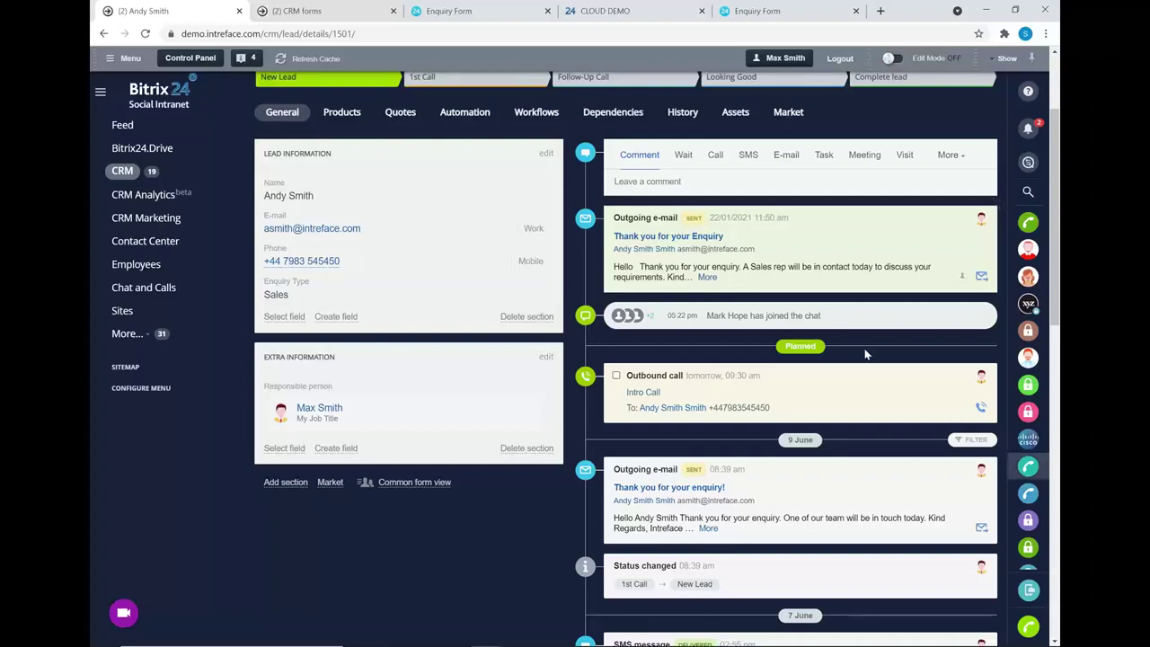
- Filter the lead's timeline to Documents only, then remove that filter
click(970, 440)
click(801, 454)
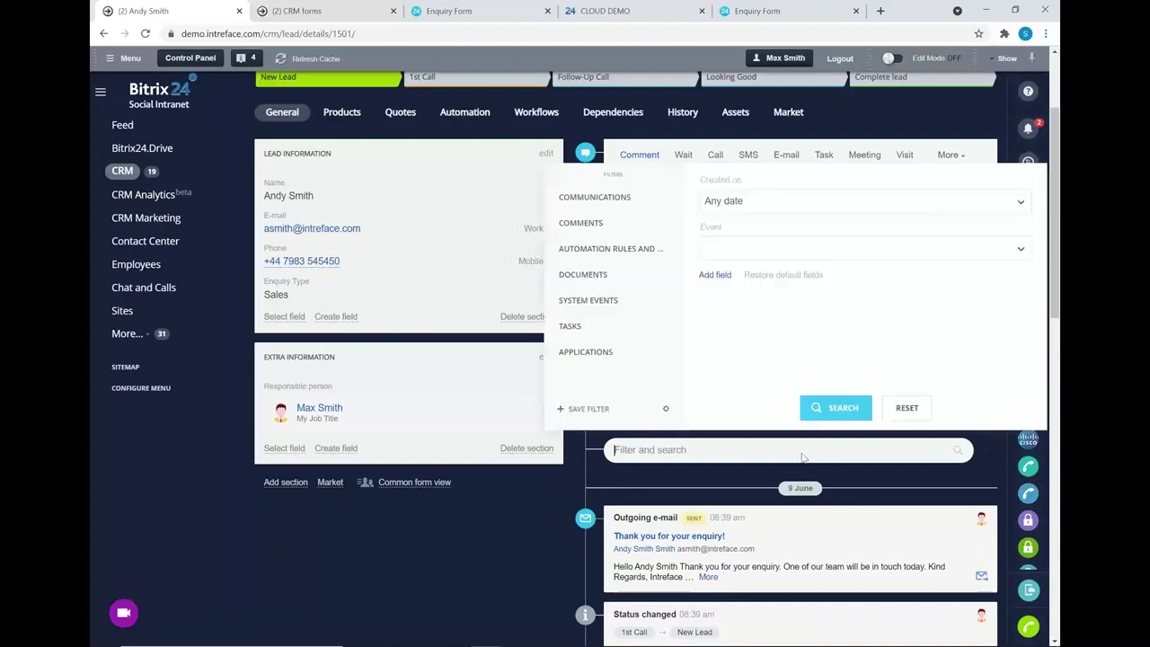
click(576, 276)
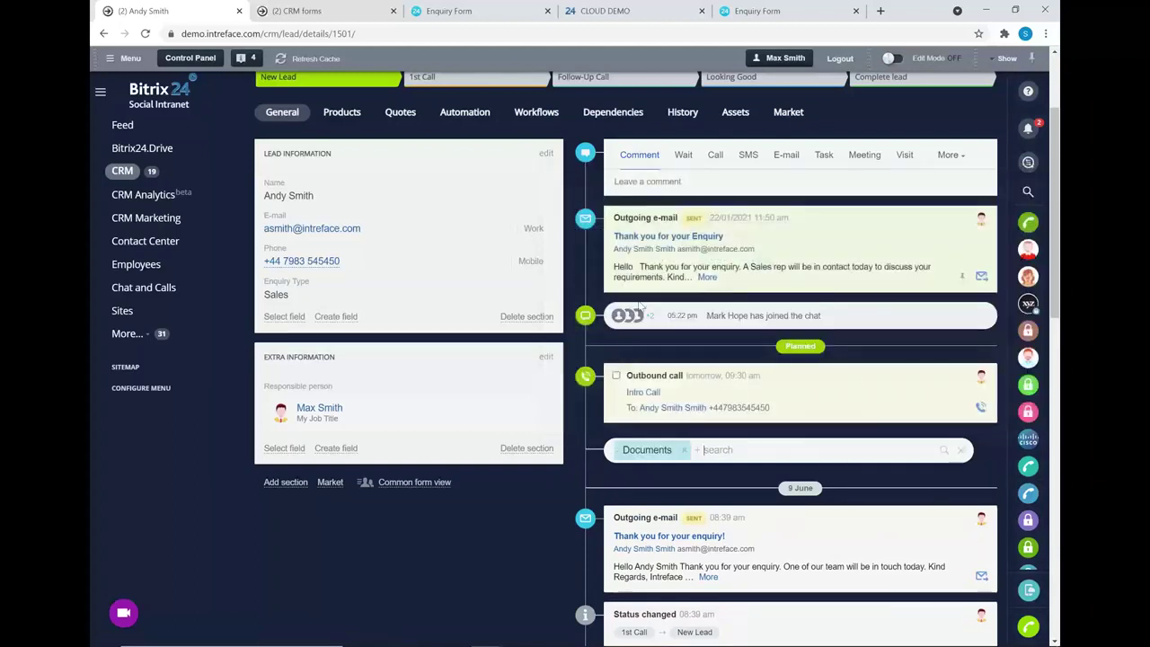
click(685, 450)
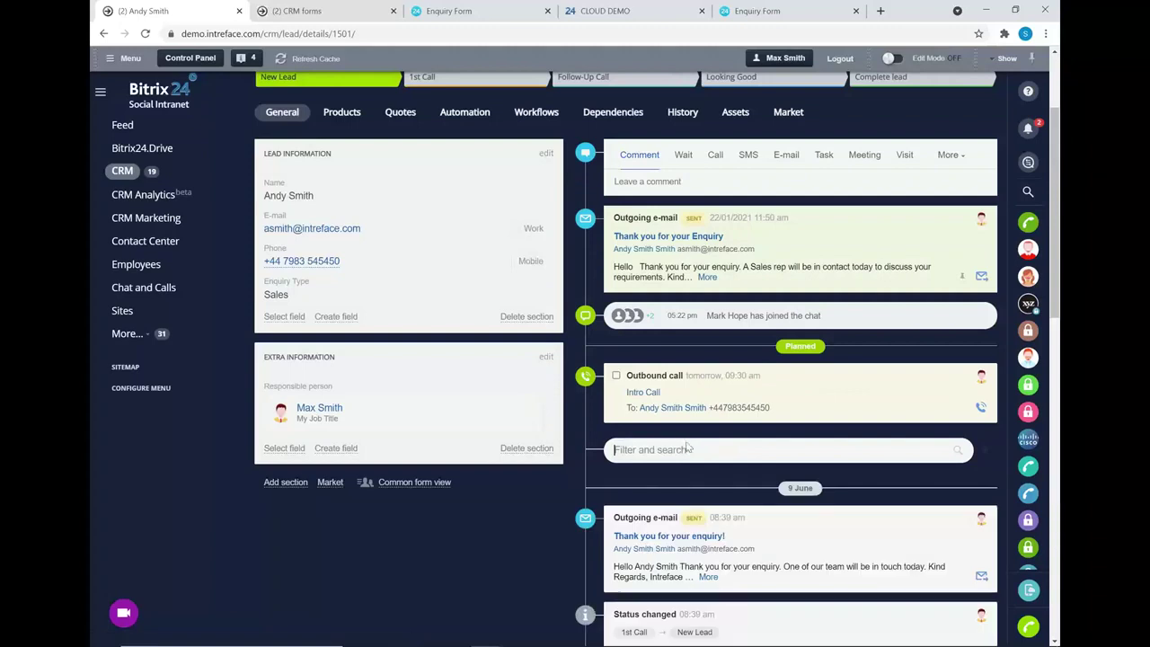
- Post a timeline comment 'Notes' that mentions a colleague
click(697, 182)
text(nOTES)
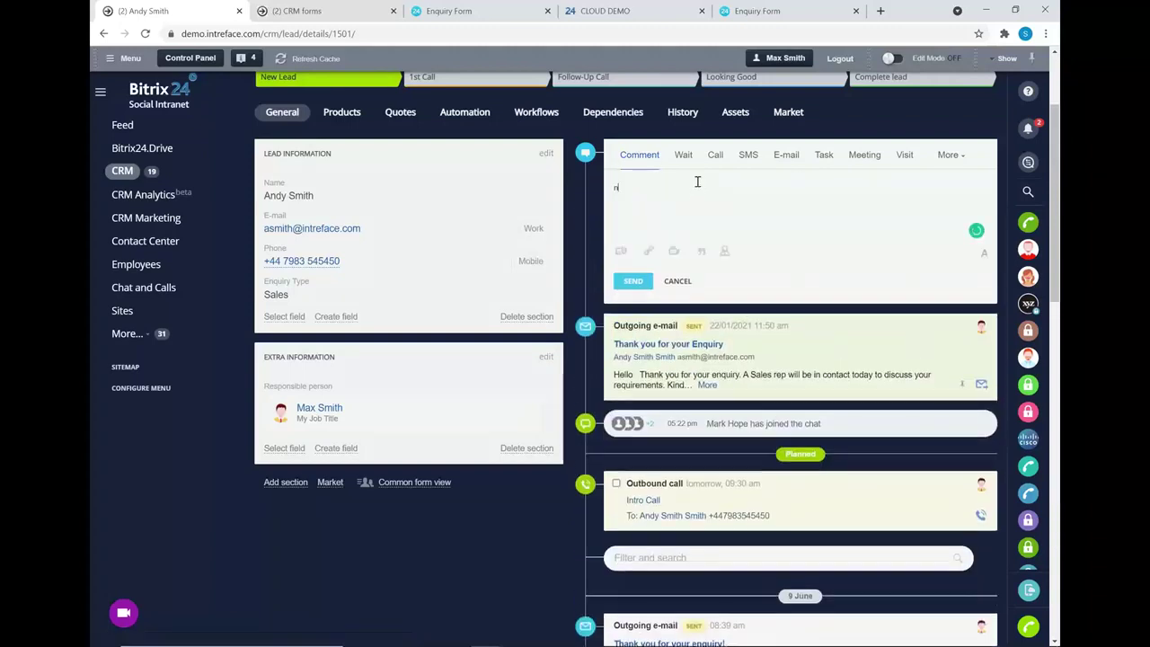
key(BackSpace)
key(BackSpace)
key(BackSpace)
key(BackSpace)
key(BackSpace)
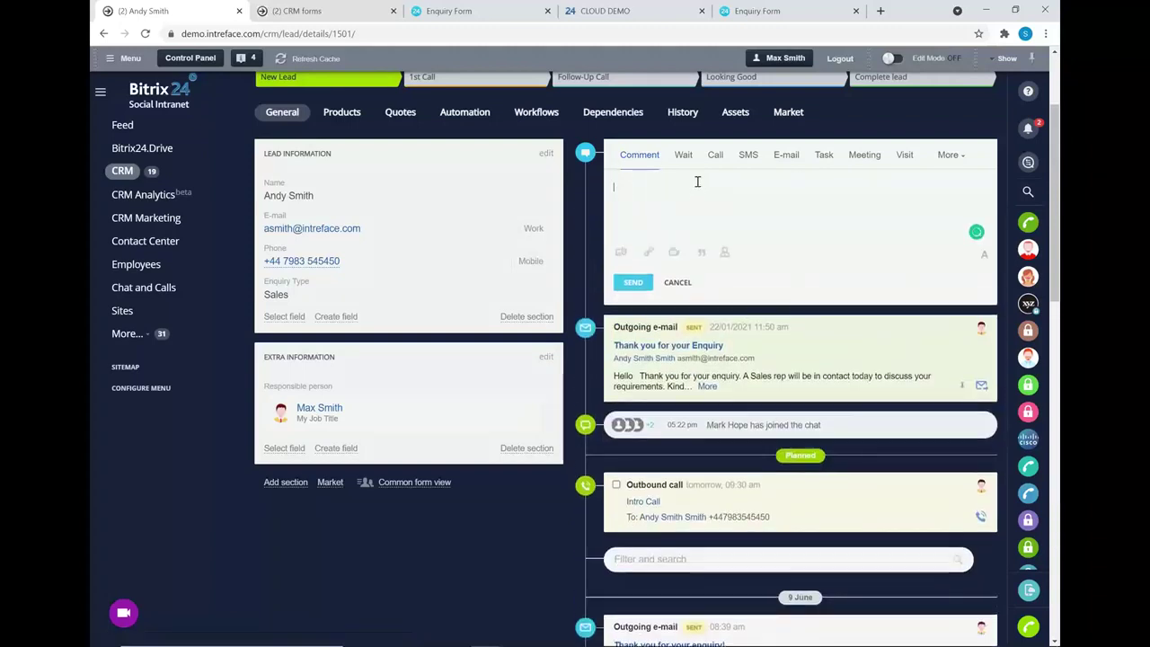
text(Notes)
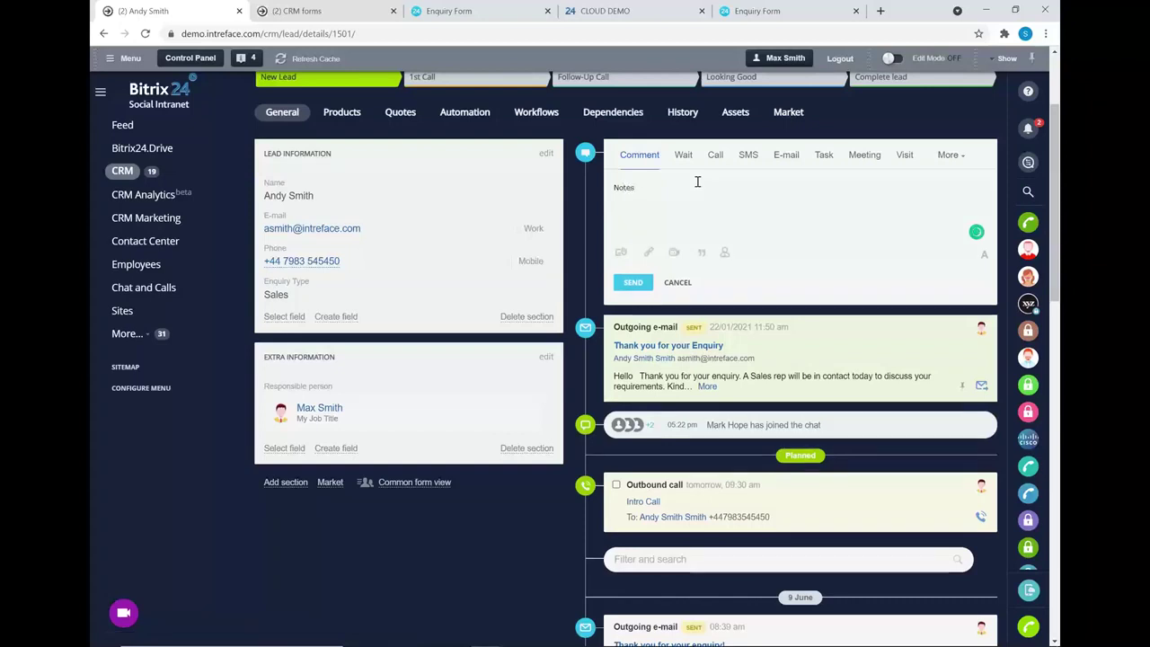
click(619, 251)
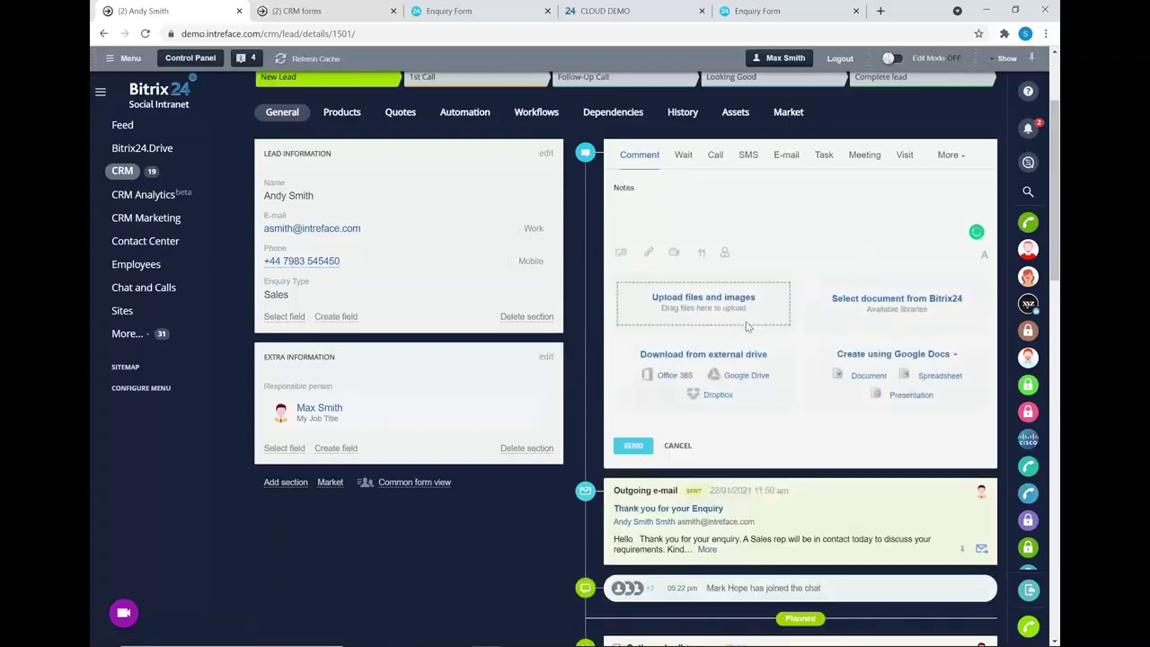
click(725, 251)
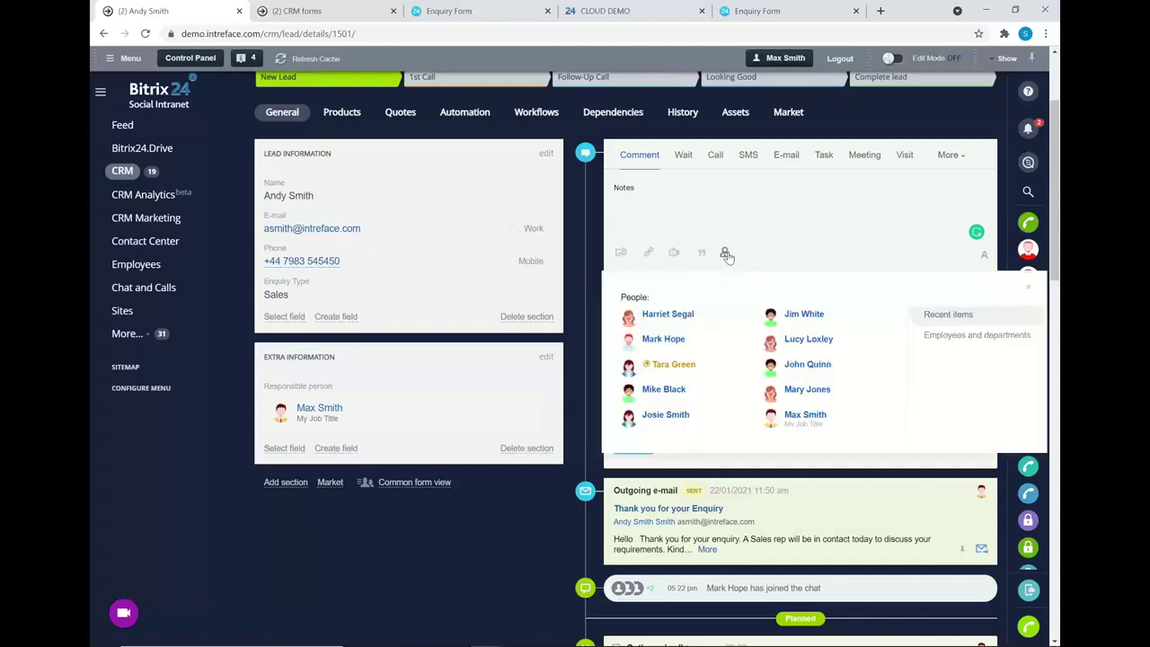
click(674, 316)
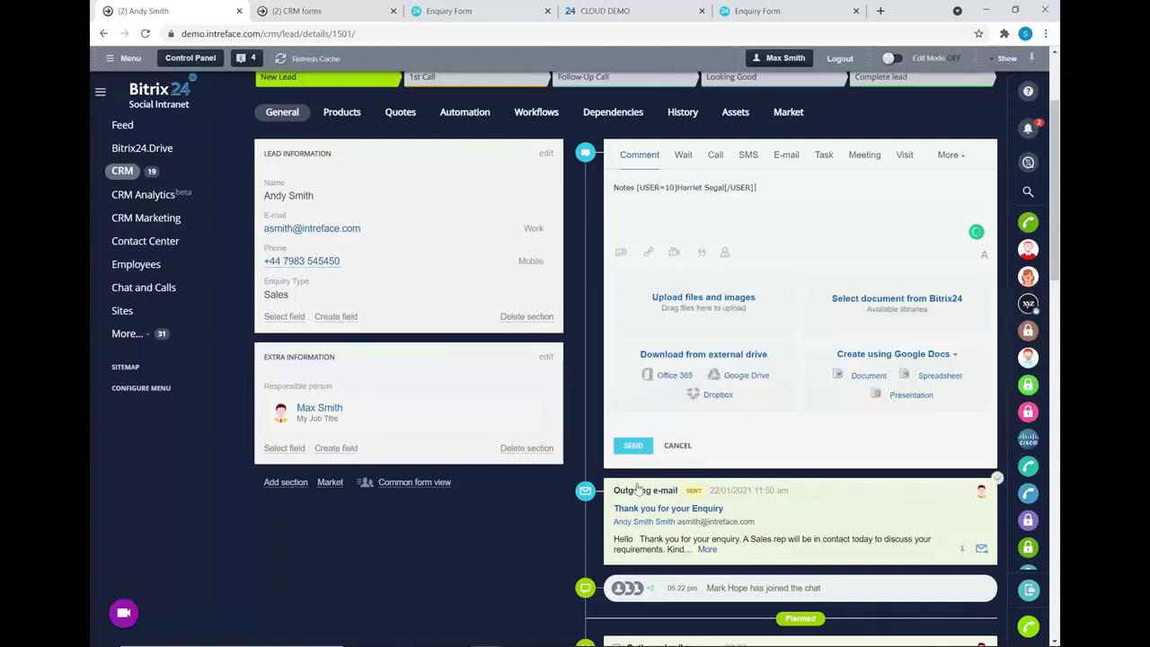
click(632, 445)
scroll(782, 191, up, 1)
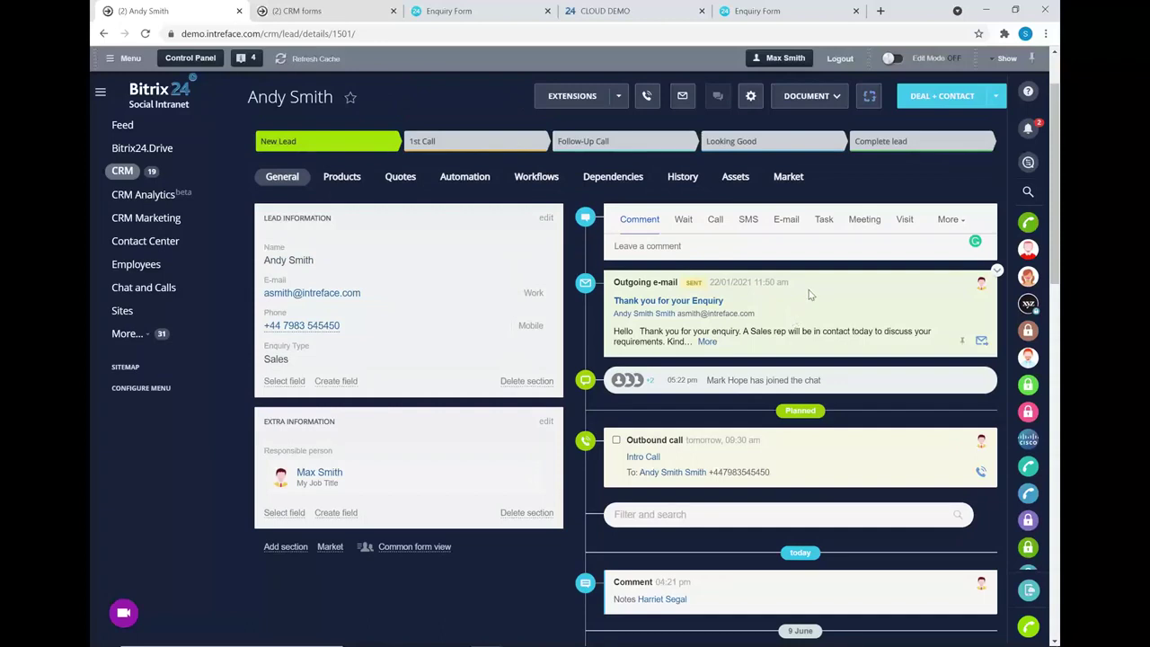
- Show the lead's Automation tab and start editing the rules that apply to all leads
click(461, 182)
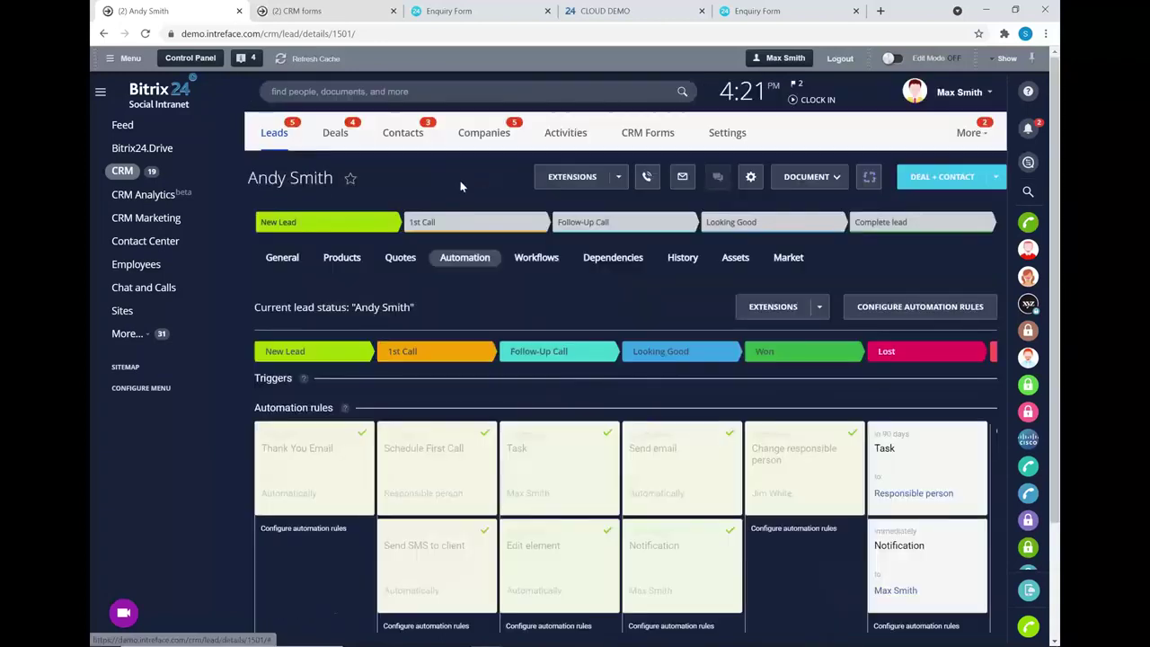
scroll(494, 258, down, 1)
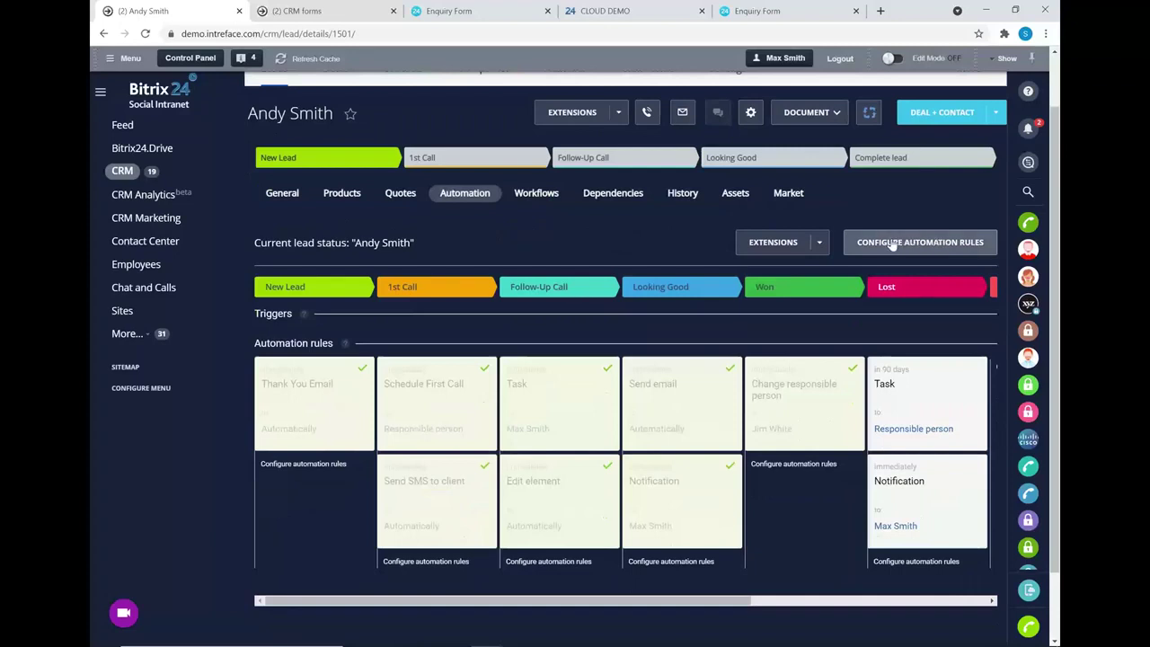
click(892, 244)
scroll(697, 195, down, 1)
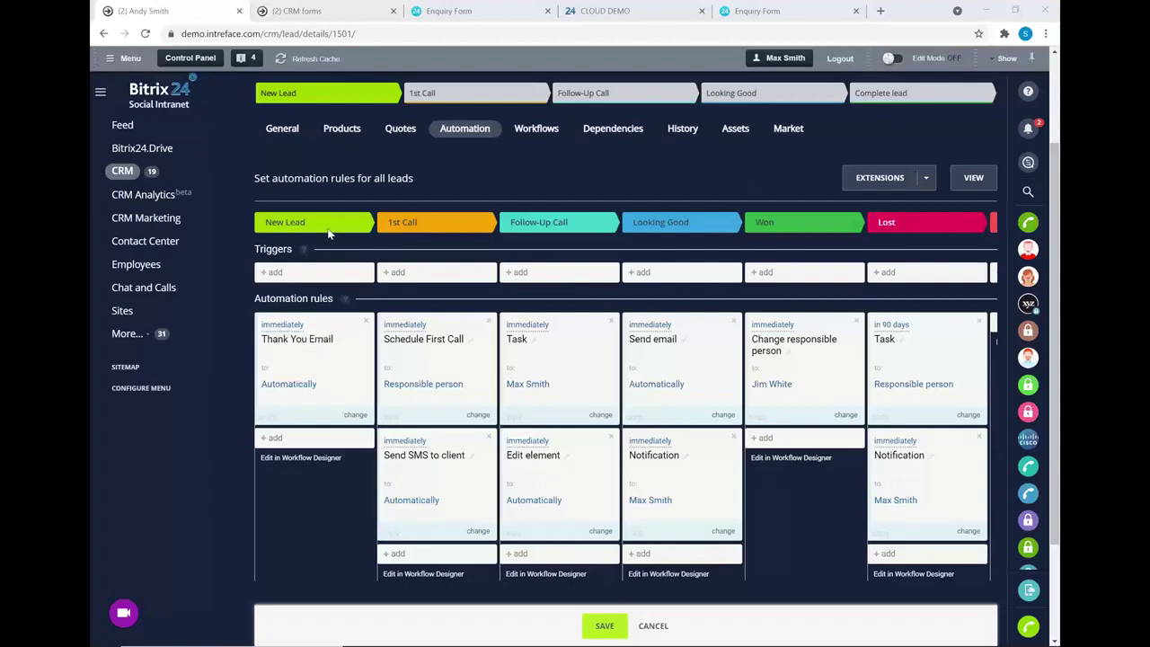
- Inspect the Thank You Email, Schedule First Call and Send SMS to client rule settings unchanged
click(285, 325)
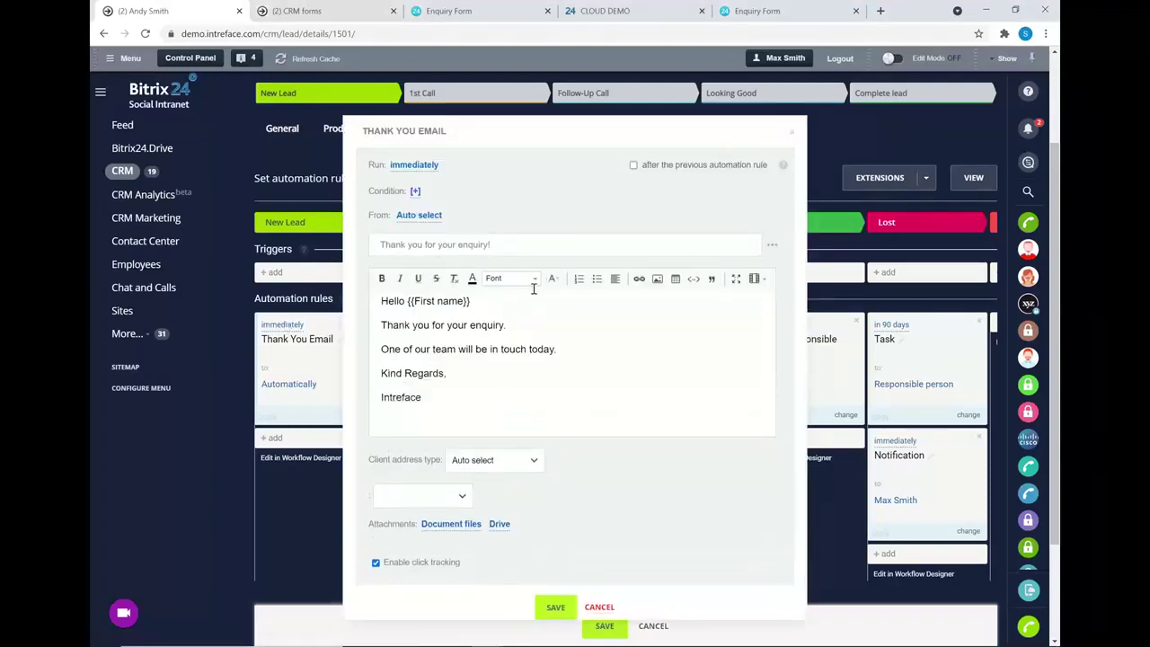
click(793, 135)
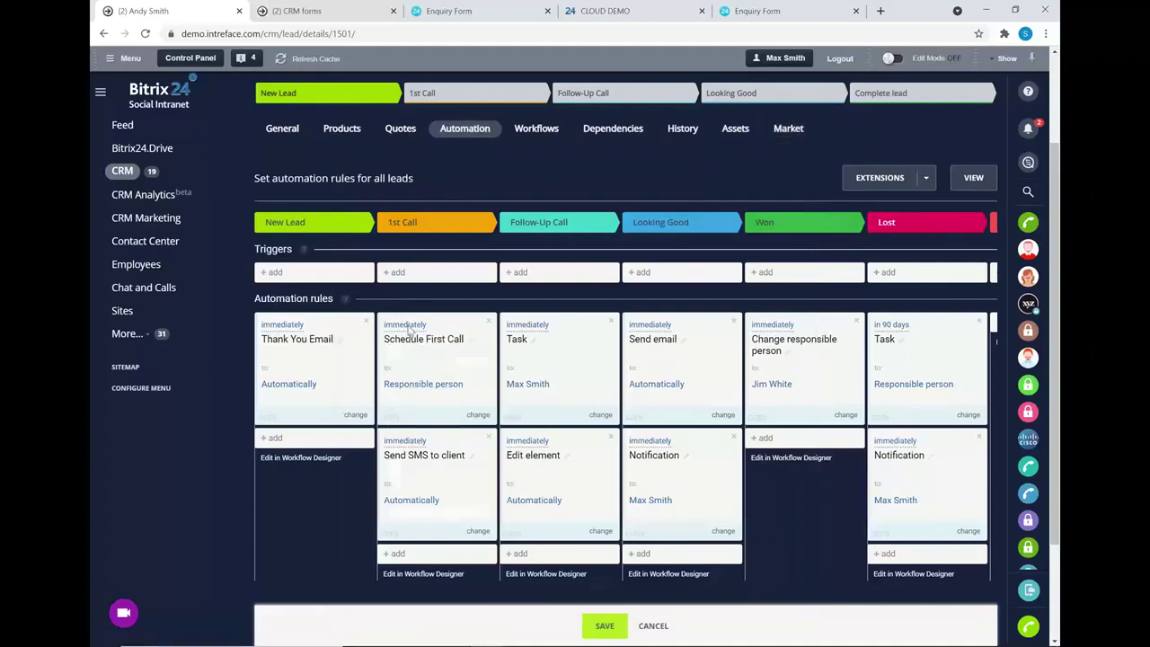
click(409, 332)
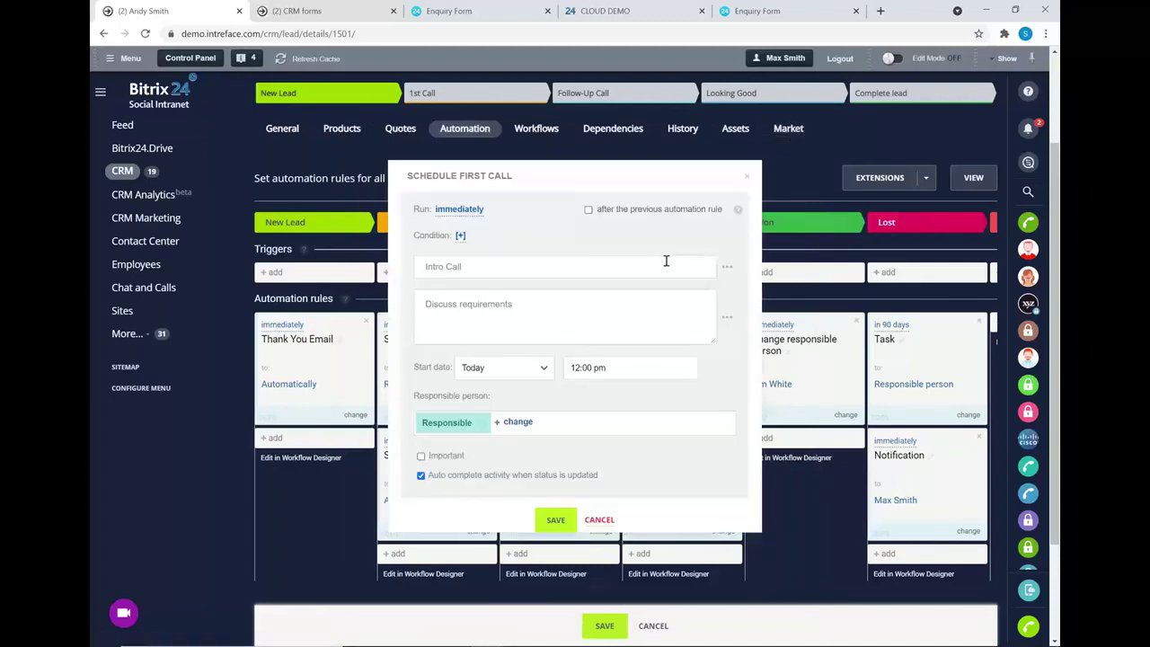
click(747, 178)
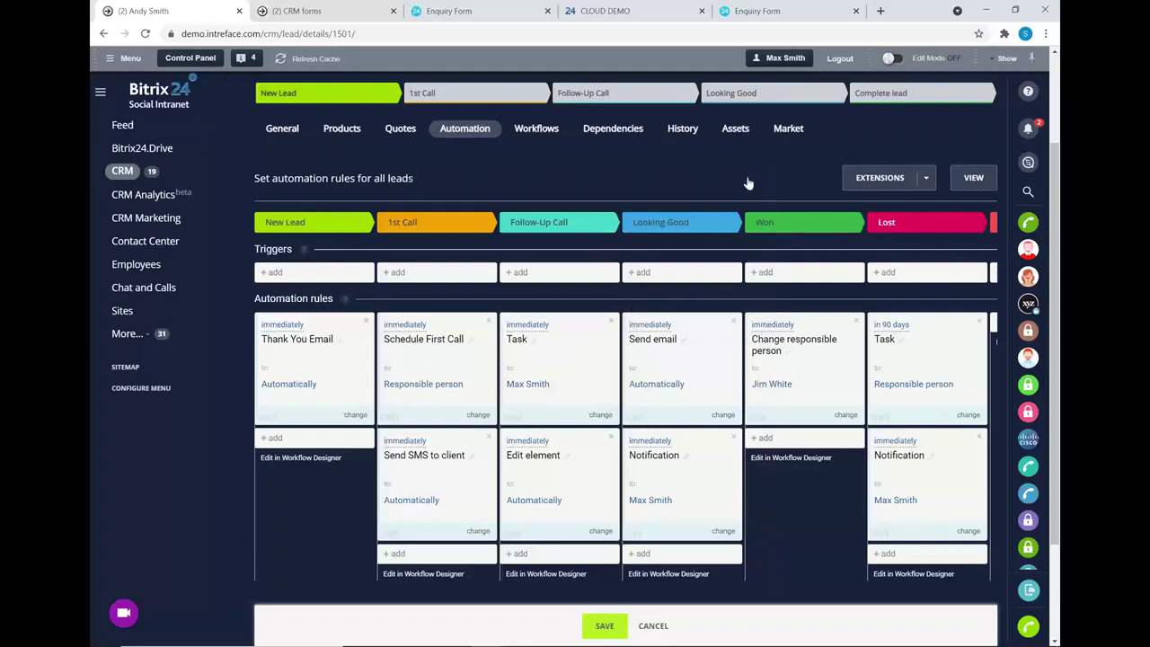
click(408, 445)
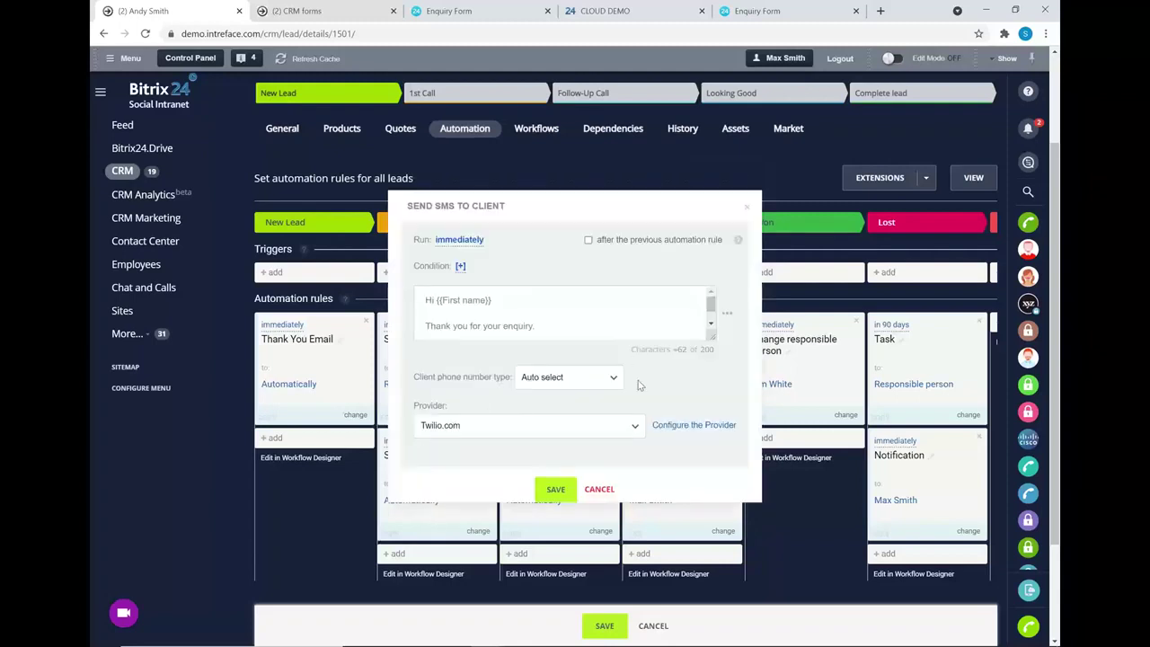
click(599, 491)
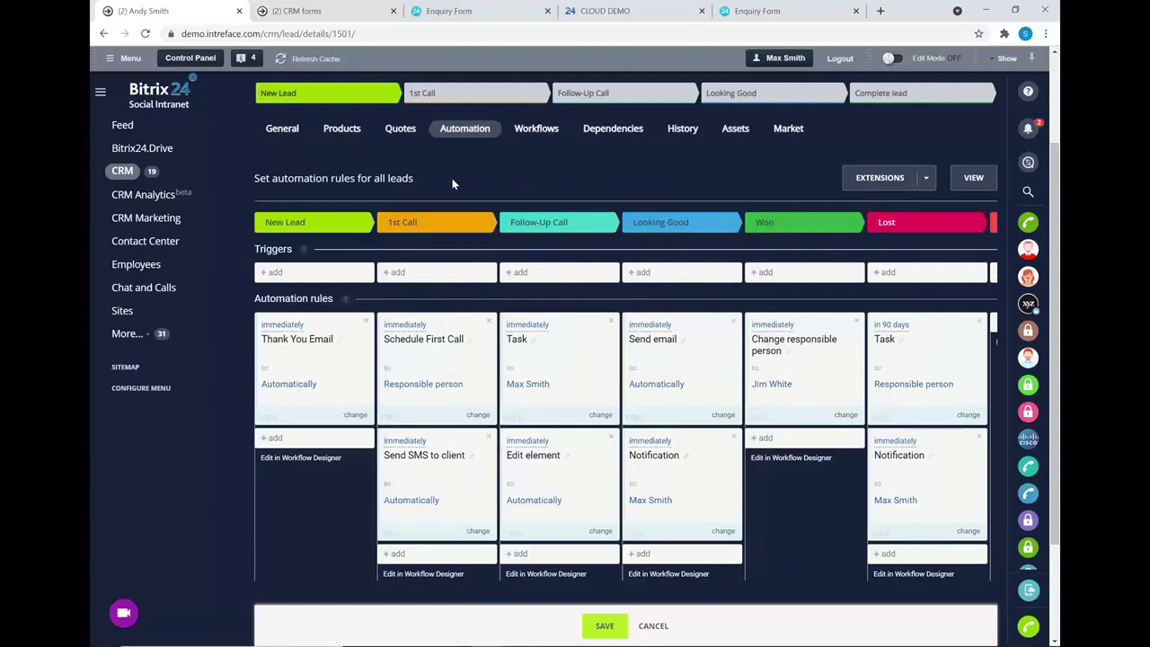
- Check the Looking Good stage's trigger options without adding one, then return to General details
click(641, 272)
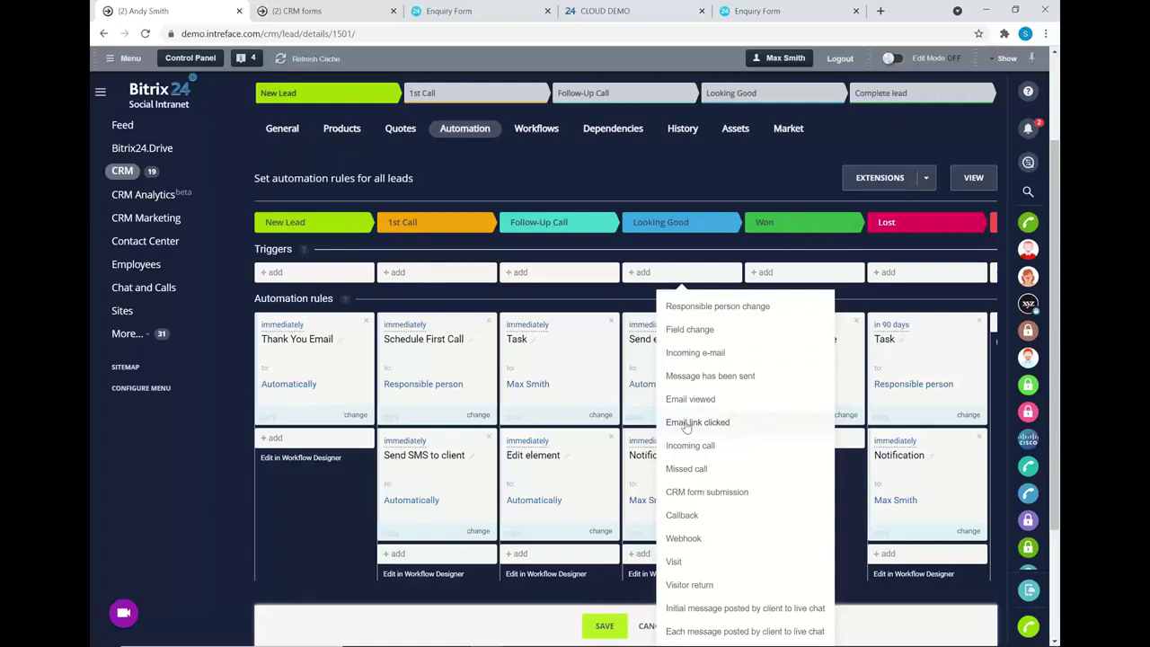
click(681, 177)
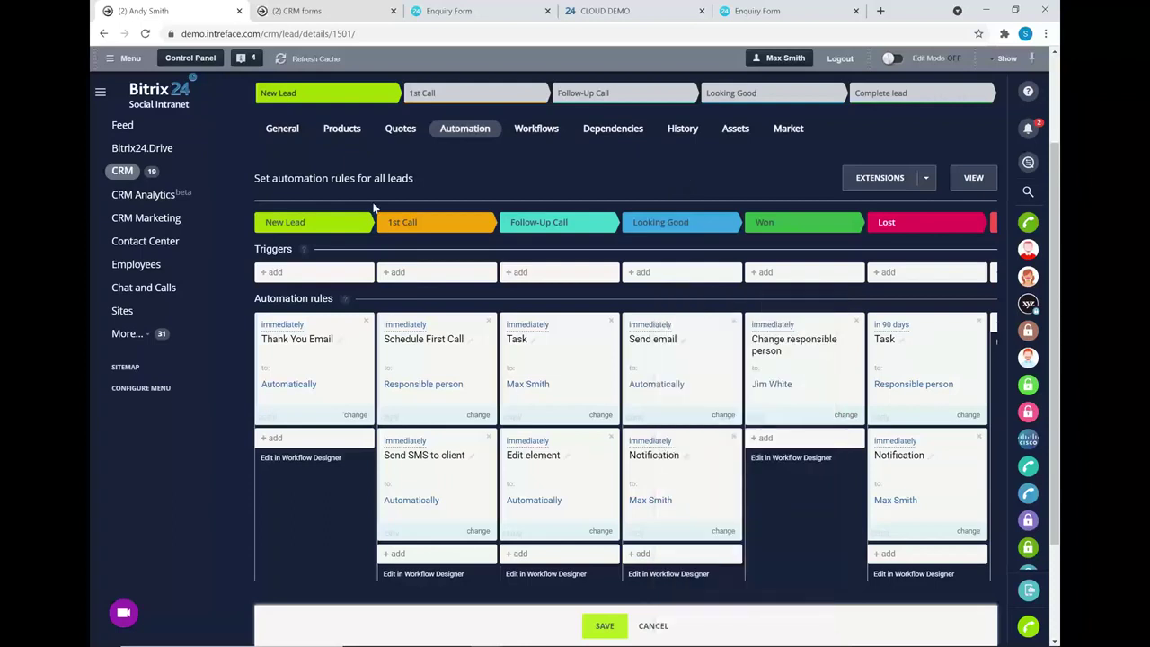
click(285, 128)
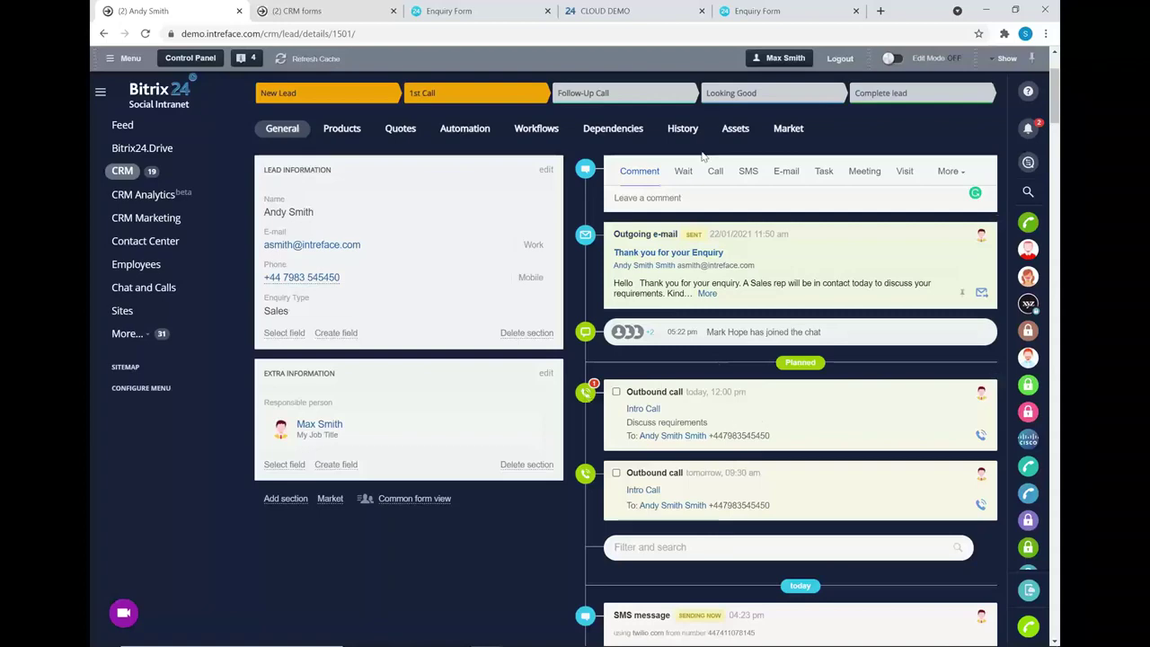
- Show all leads in List view
scroll(592, 166, up, 3)
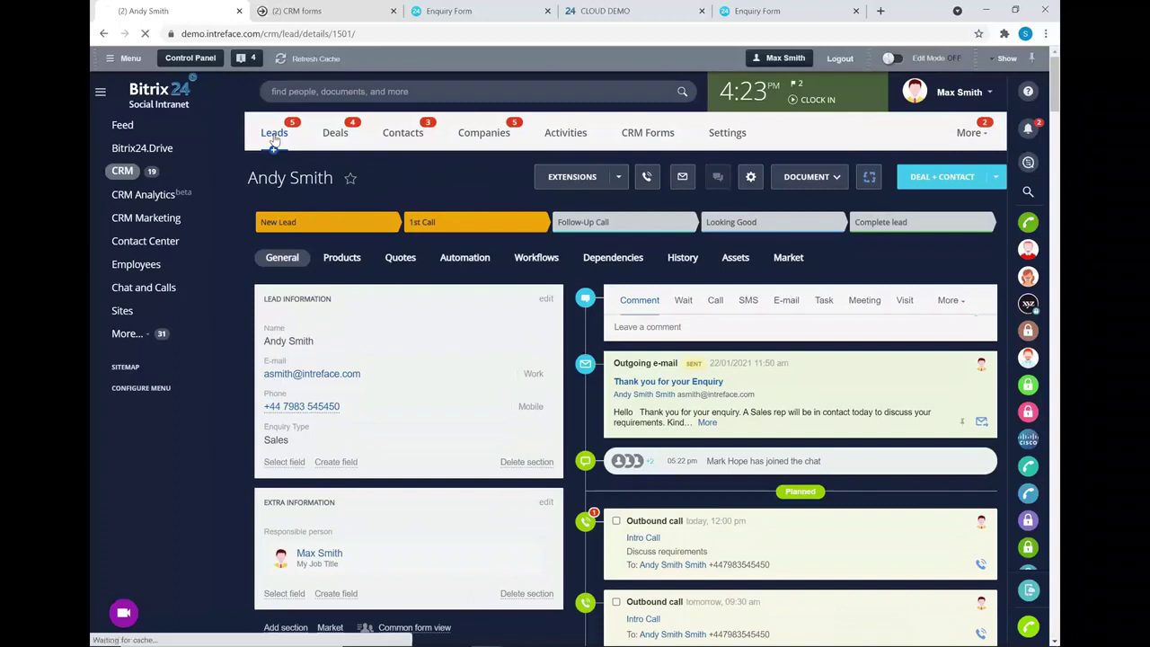
click(281, 134)
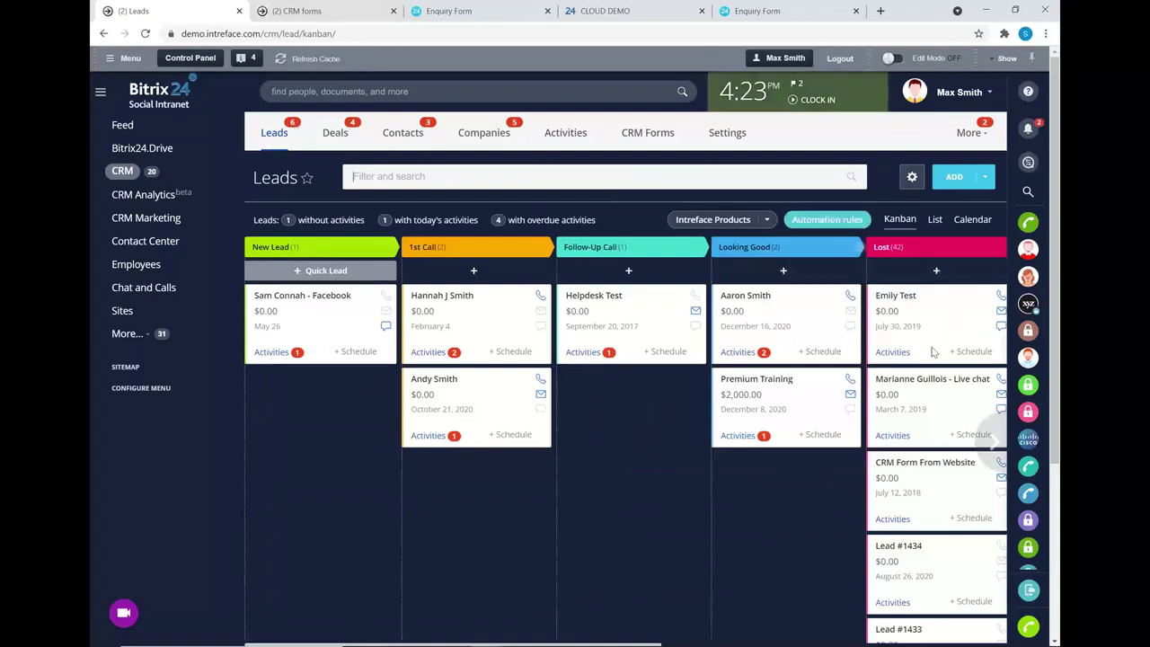
click(935, 220)
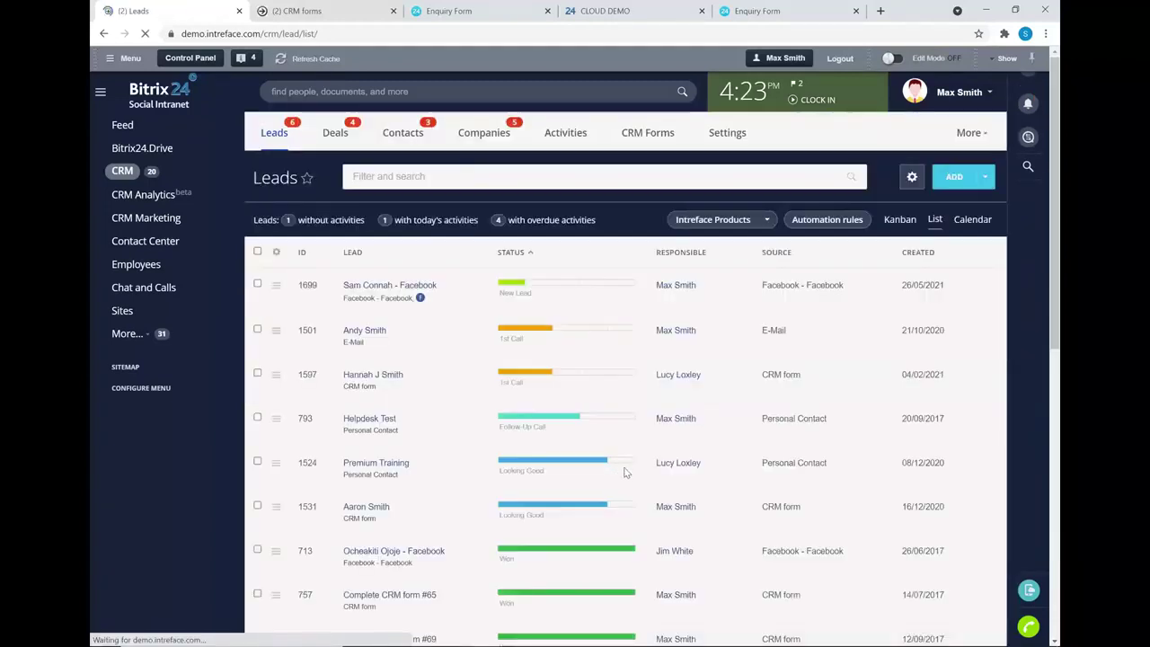
- Preview converting Premium Training into a Deal + Contact, then cancel without converting
click(621, 461)
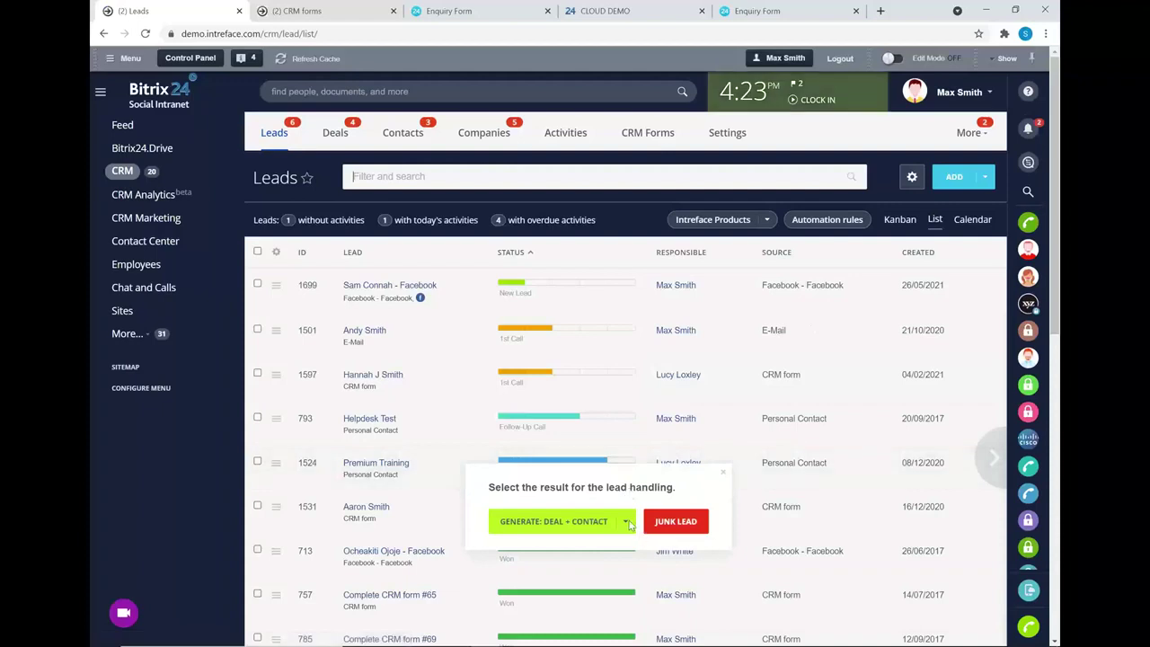
click(627, 523)
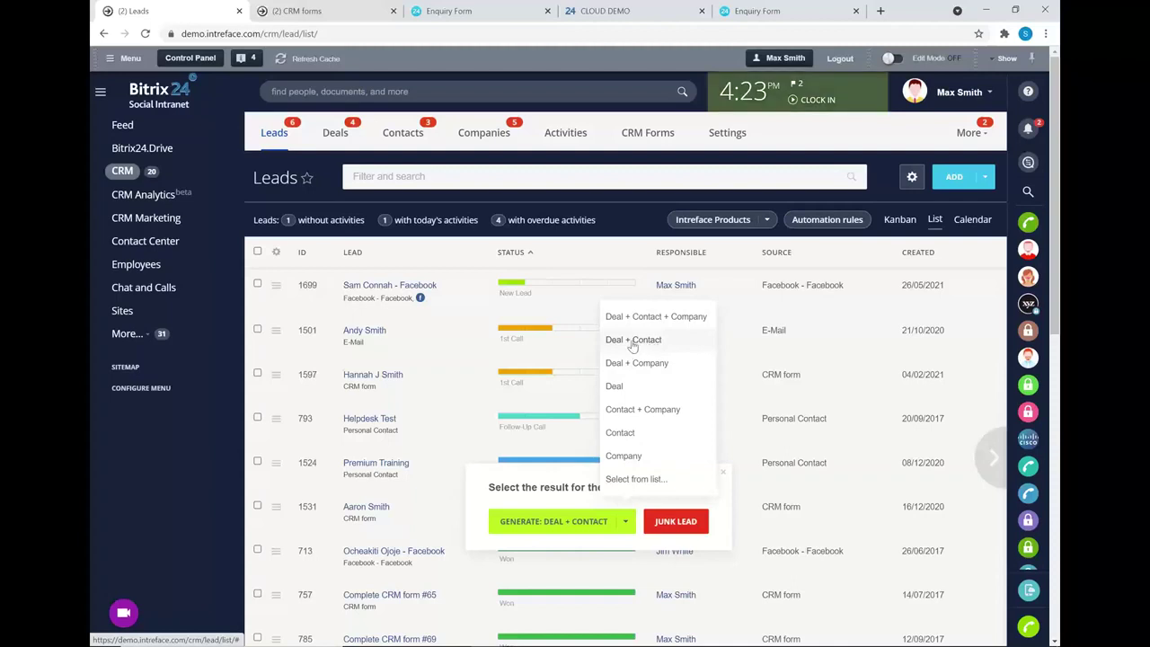
click(627, 339)
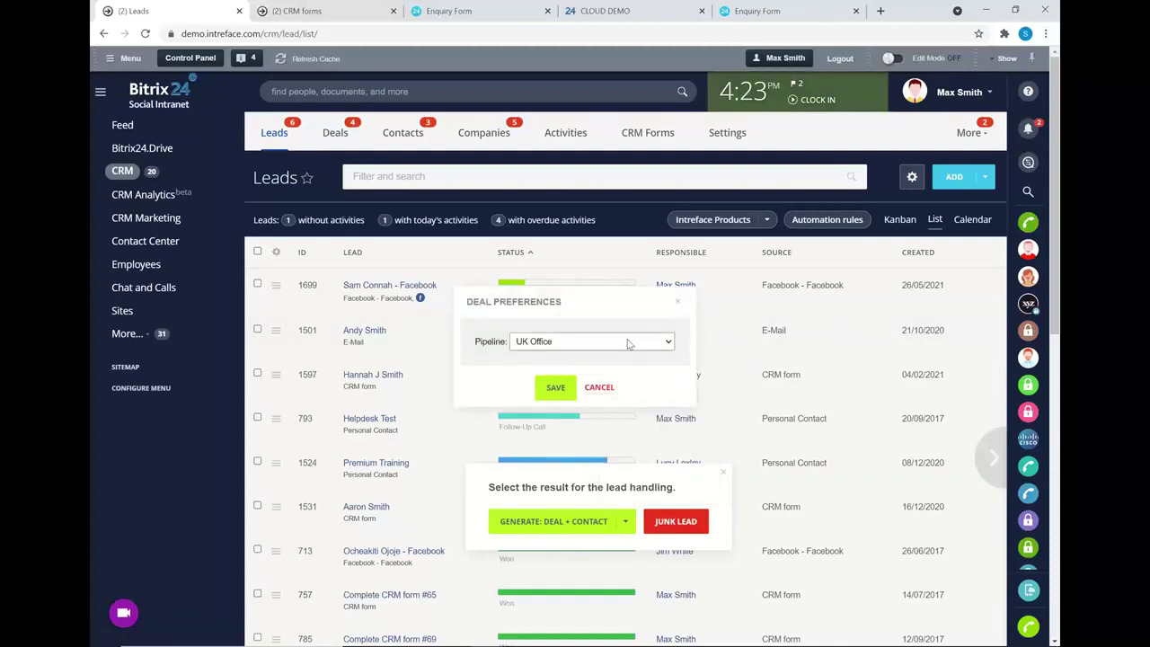
click(630, 344)
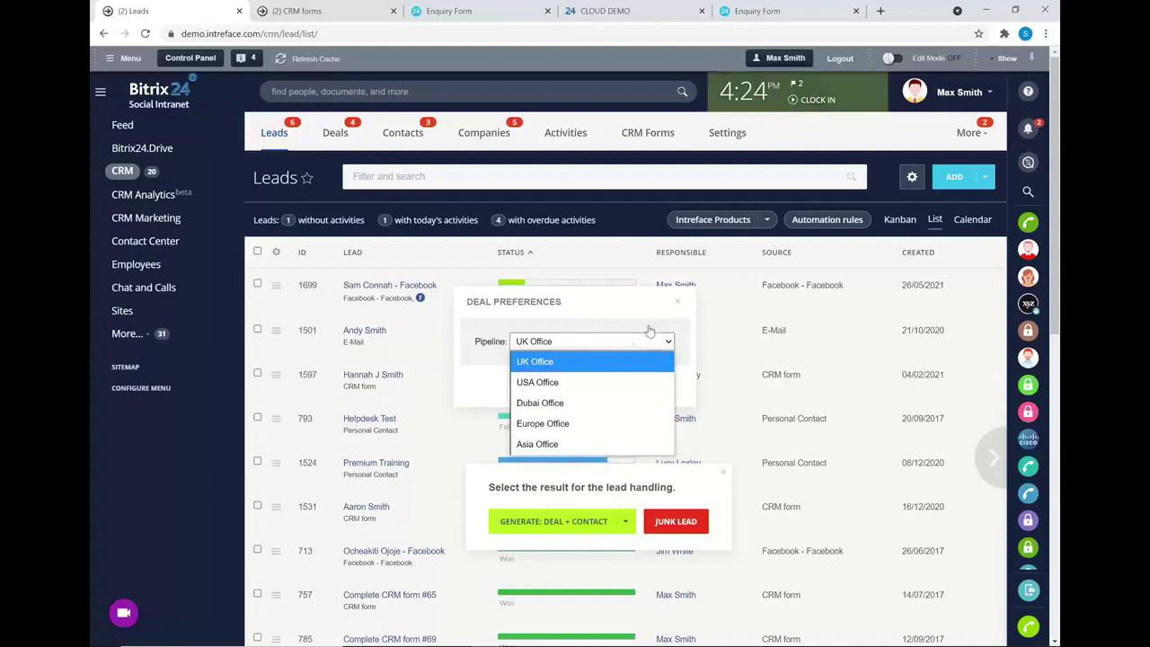
click(678, 304)
click(724, 473)
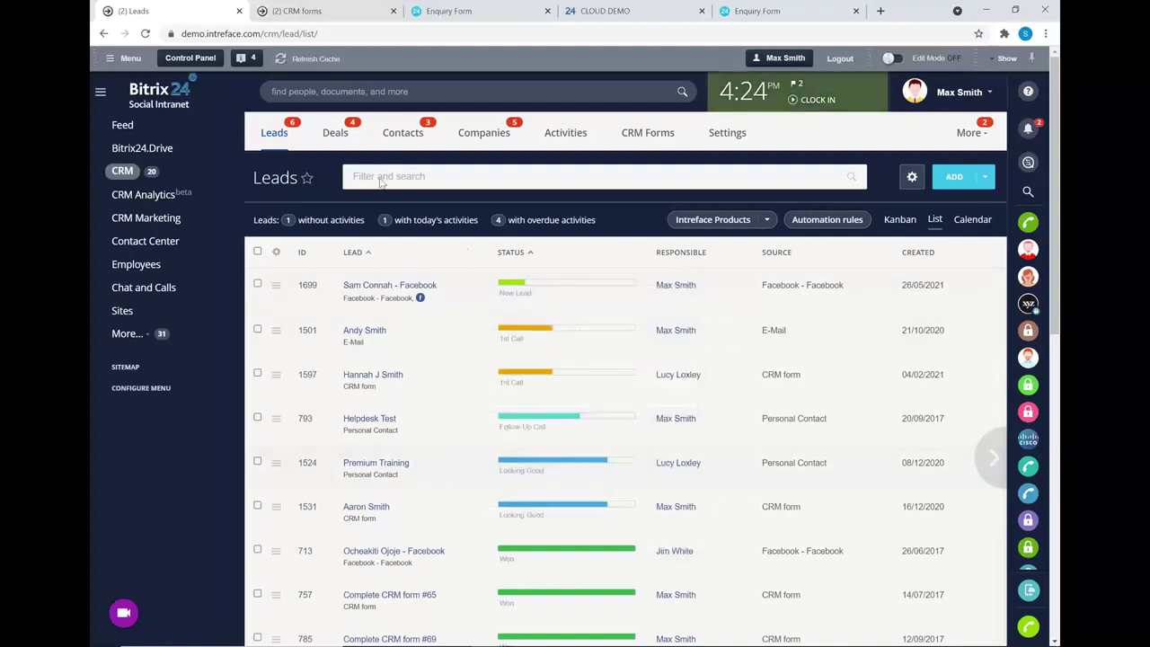
- Open the Deals board, view the USA Office pipeline, then switch back to UK Office
click(385, 134)
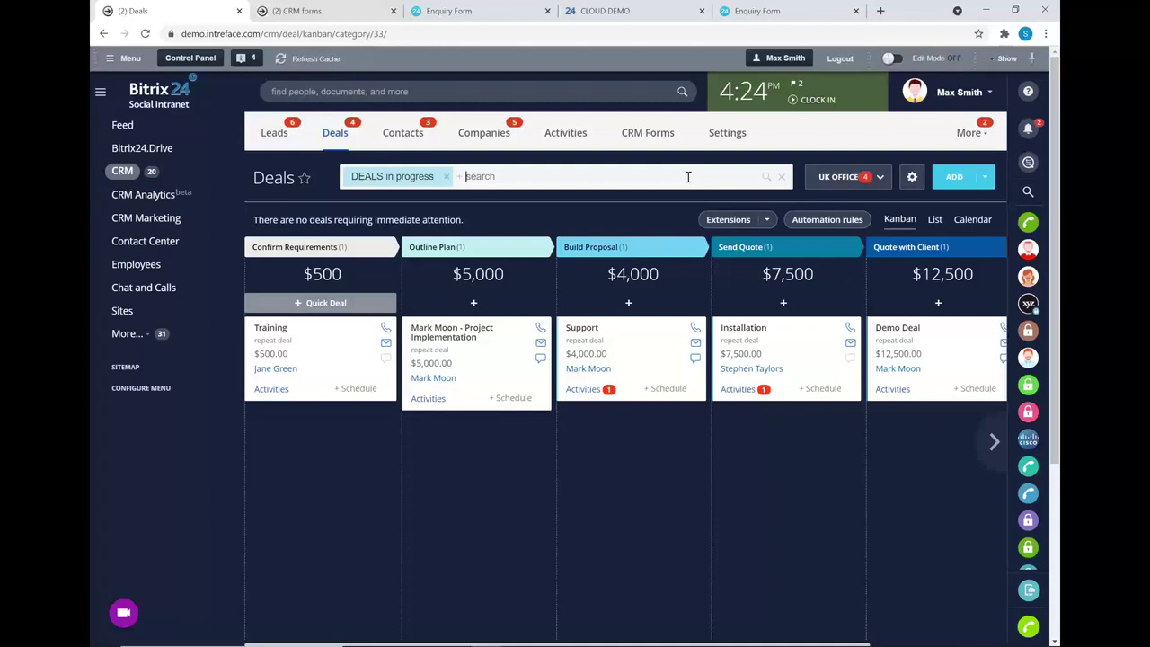
click(873, 178)
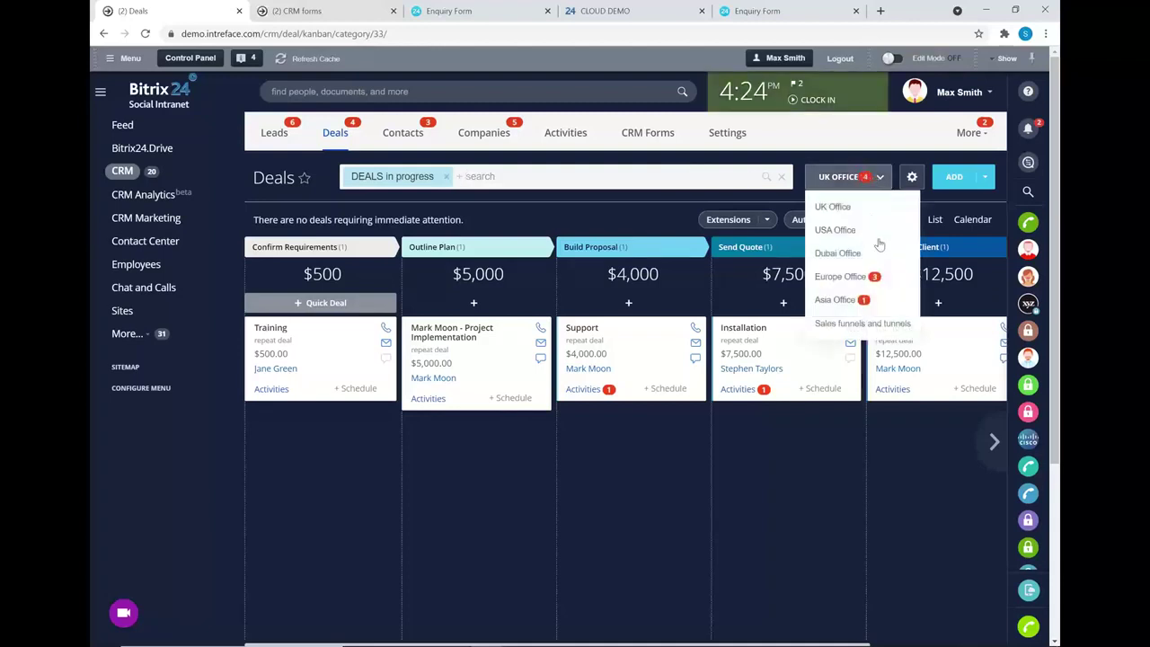
click(834, 230)
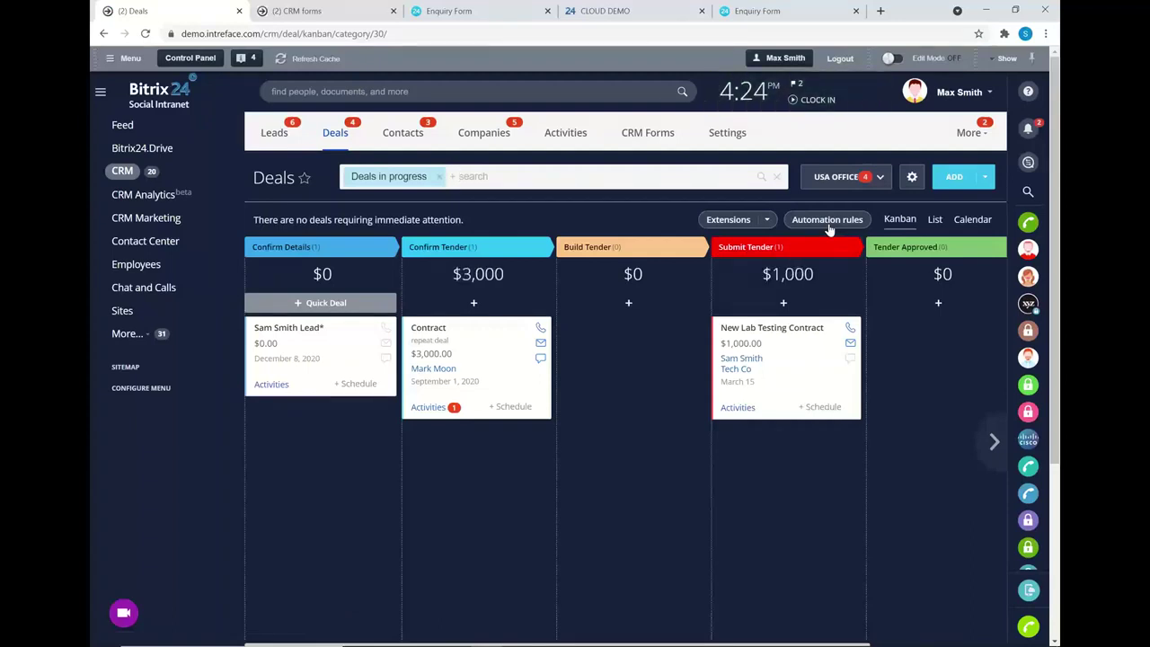
click(826, 177)
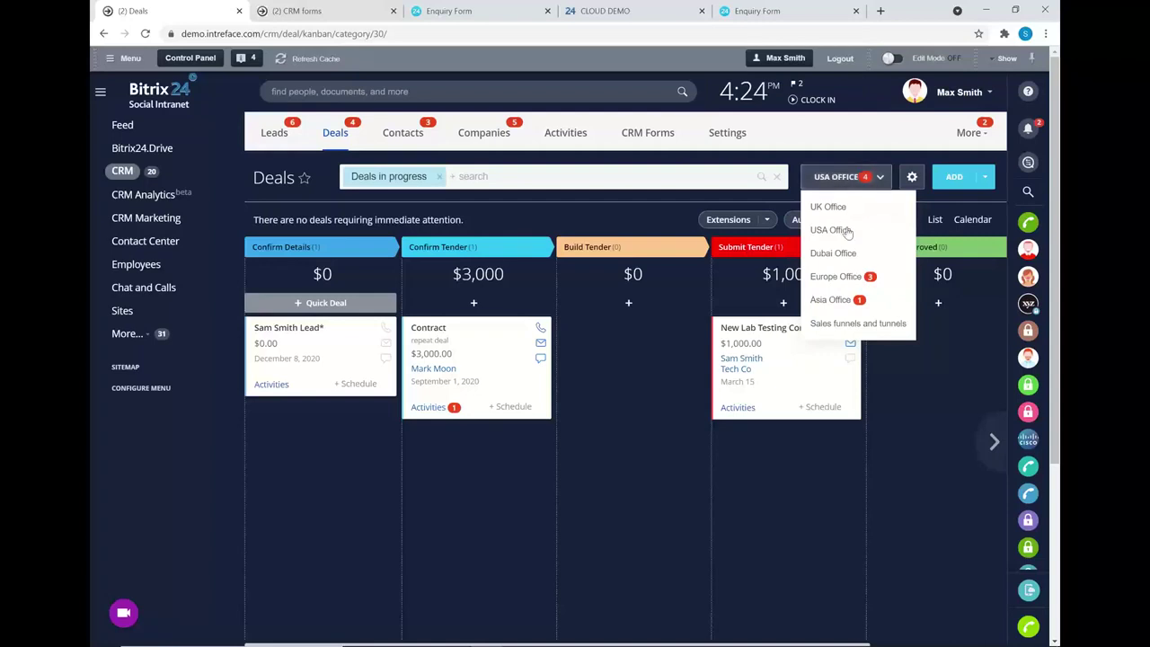
click(626, 213)
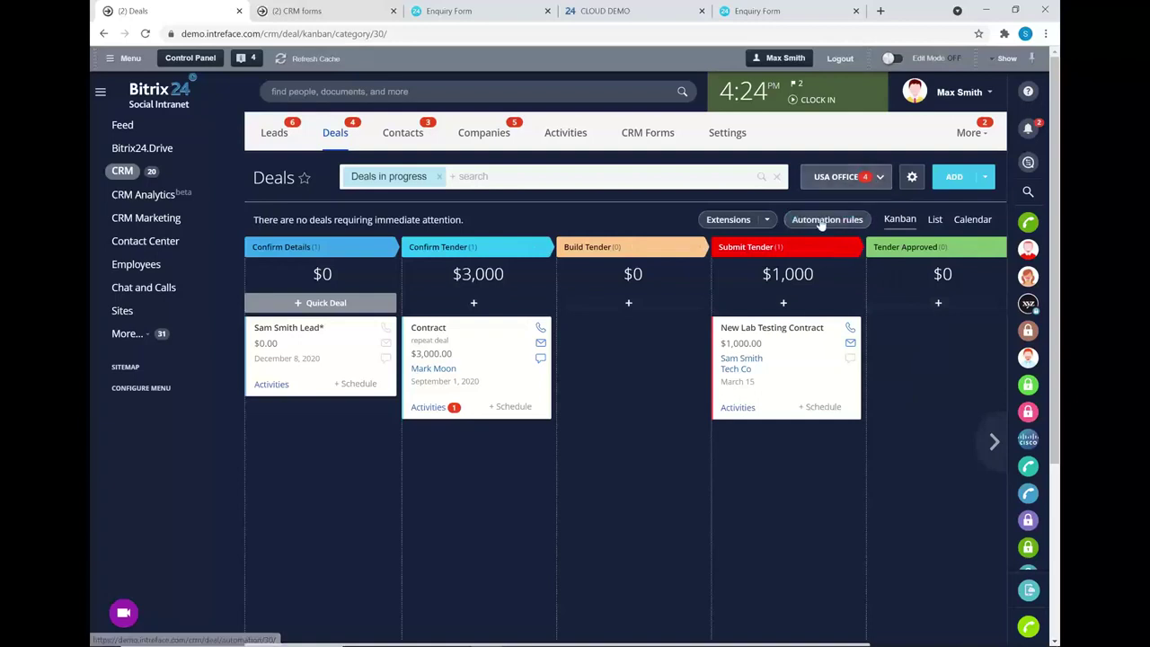
click(834, 183)
click(828, 207)
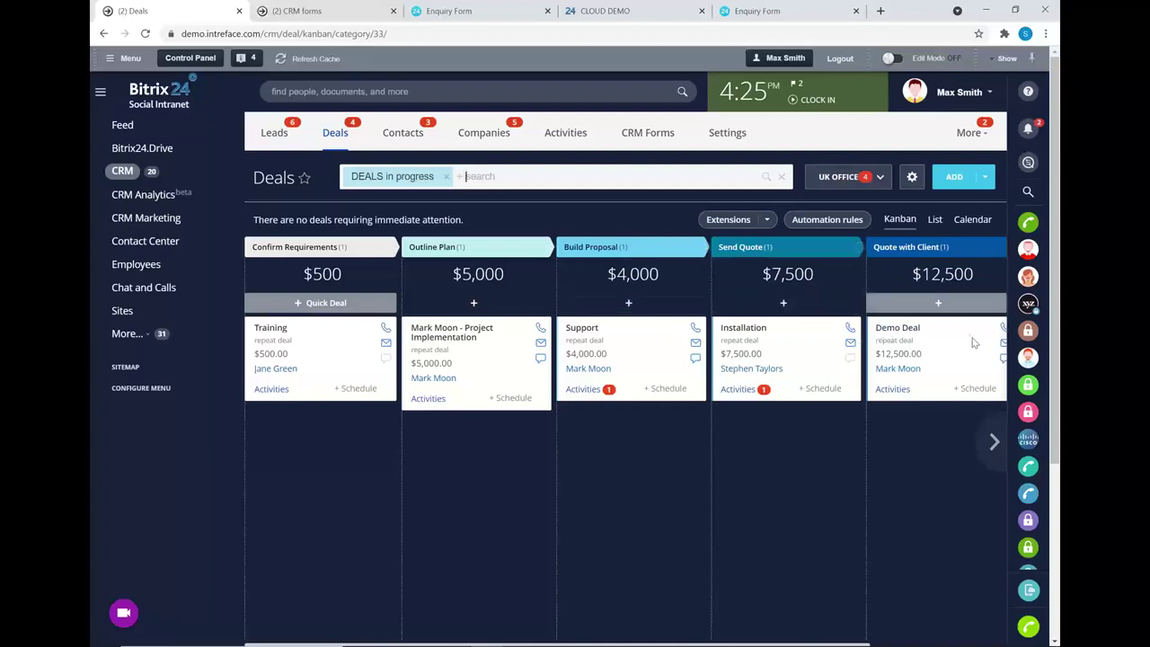
- Drag the Installation deal into Quote with Client and open the Project Implementation deal
mouse_move(1002, 453)
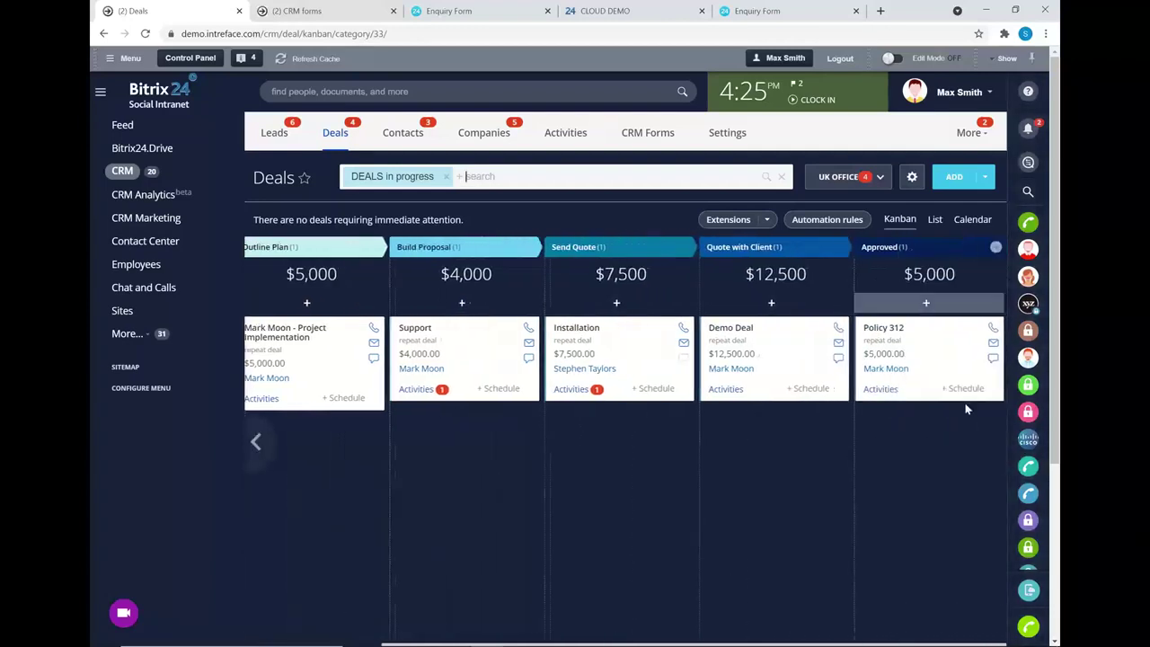
drag(594, 325, 739, 340)
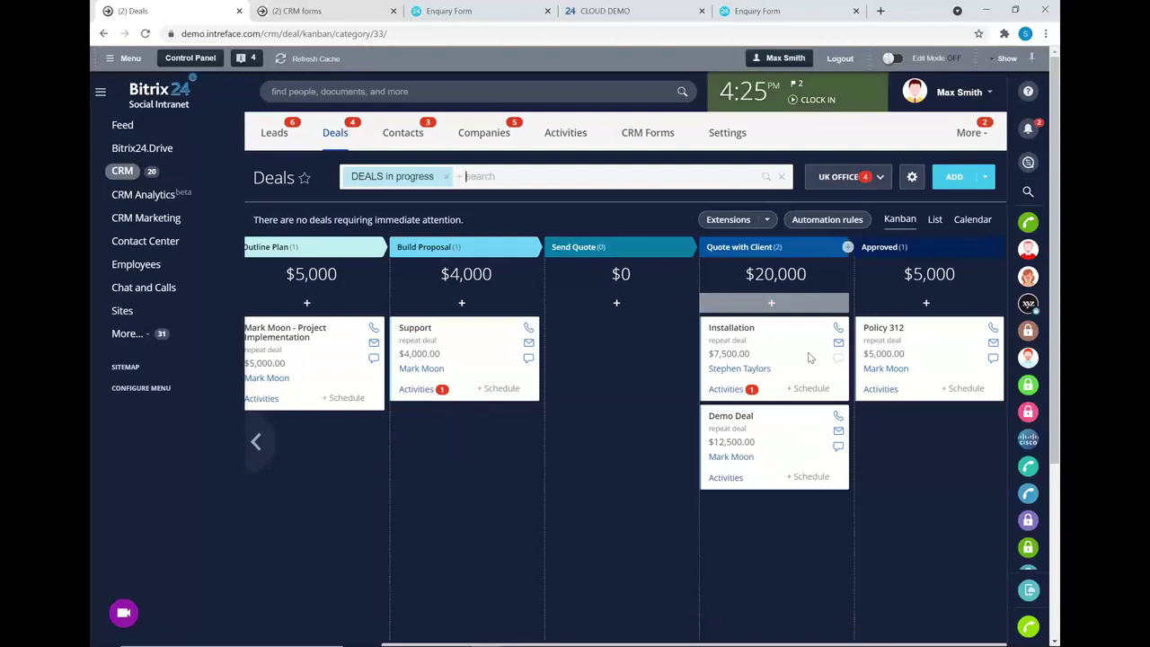
click(296, 334)
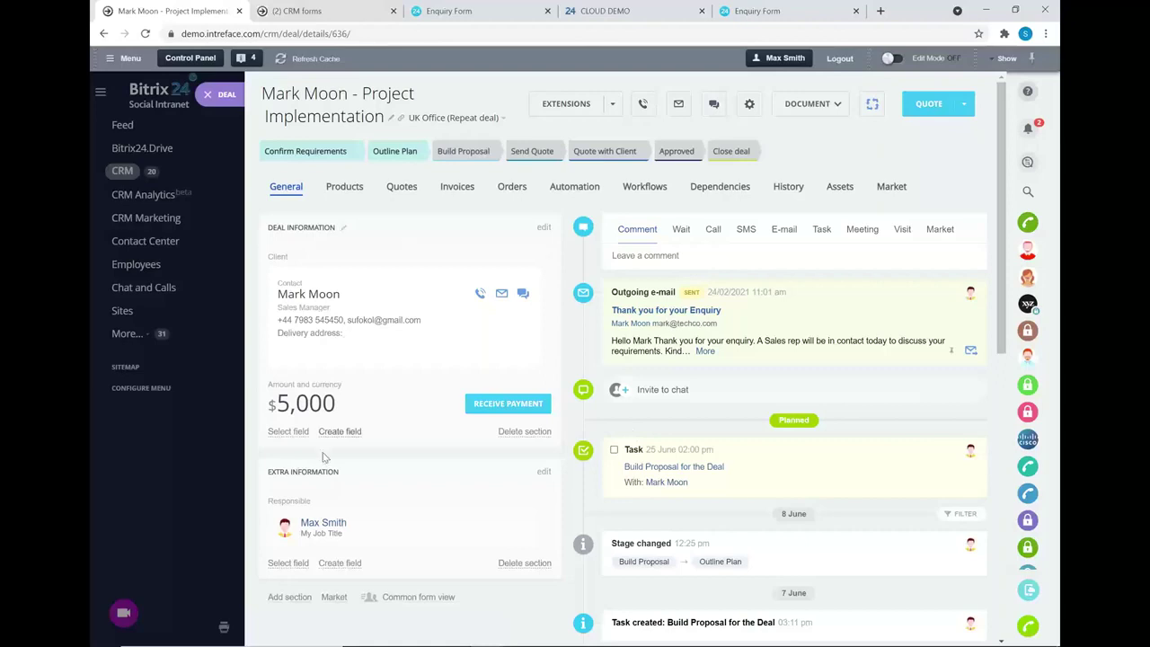
click(347, 193)
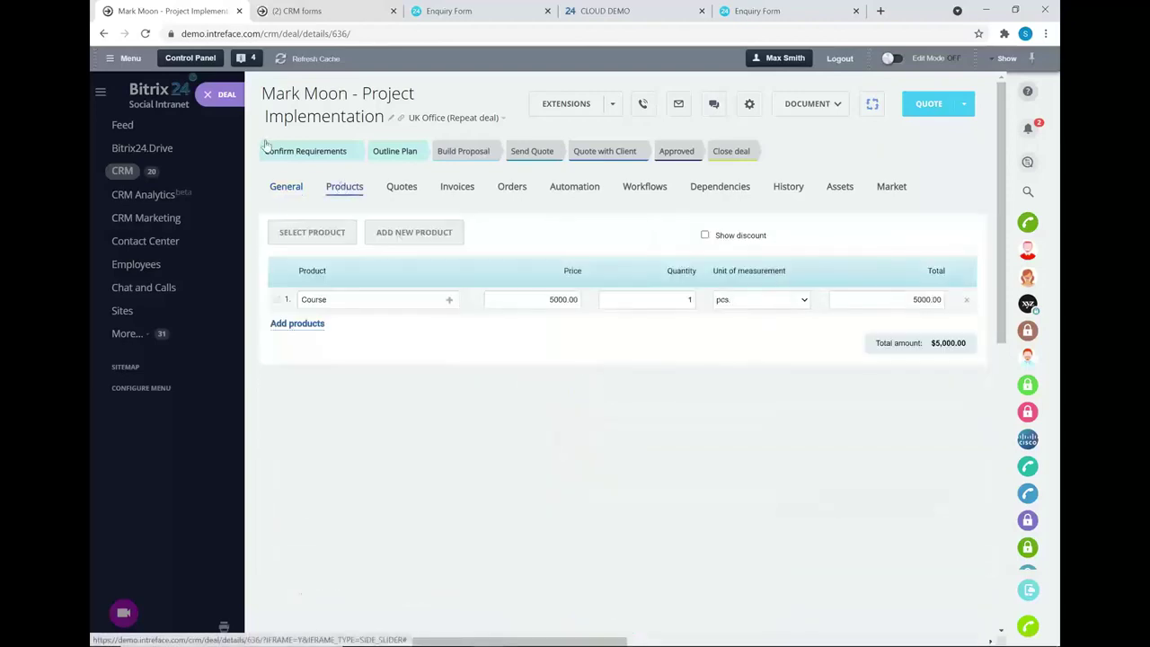
click(321, 231)
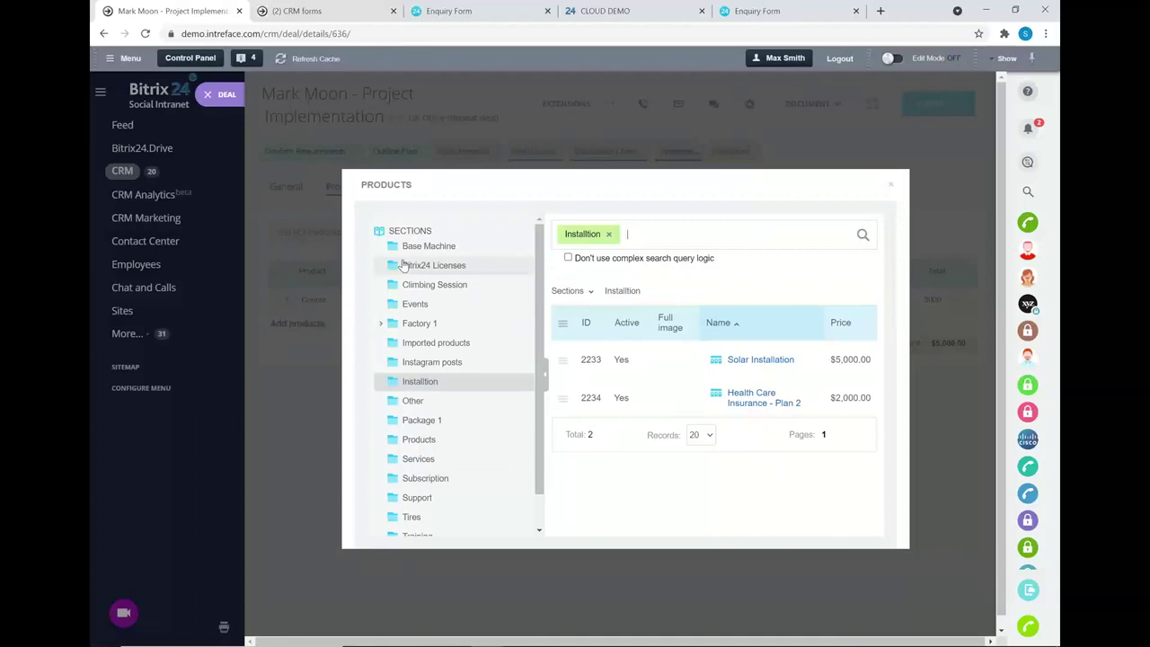
click(890, 185)
click(284, 186)
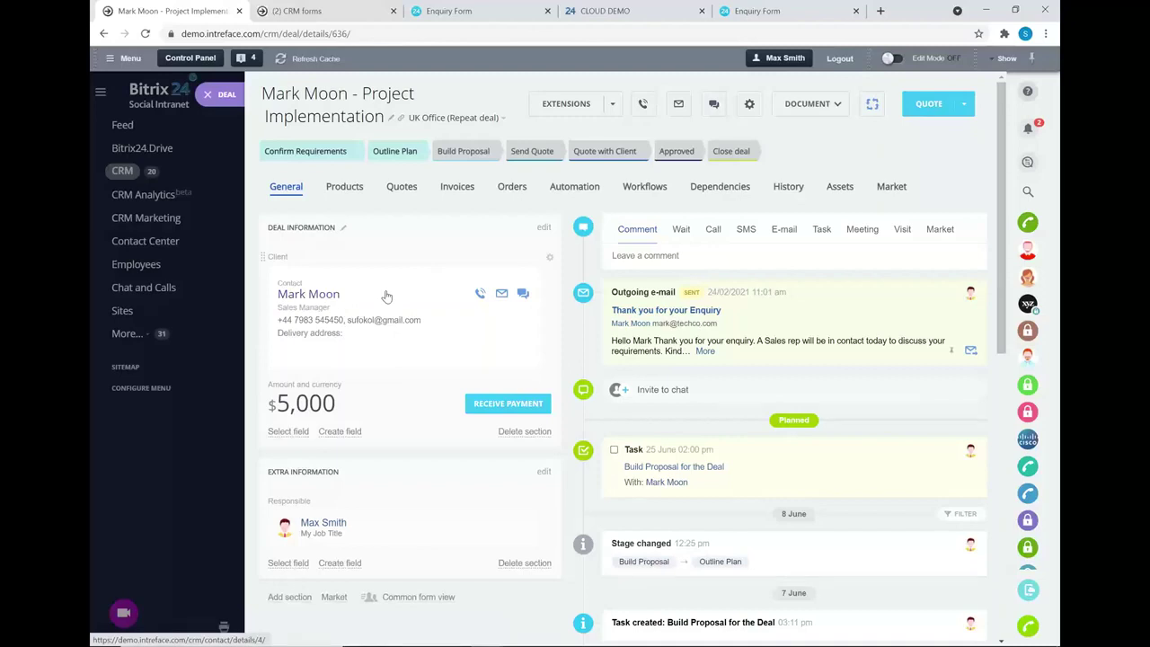
- Open the client contact's card and view its linked Project Implementation deal
click(309, 294)
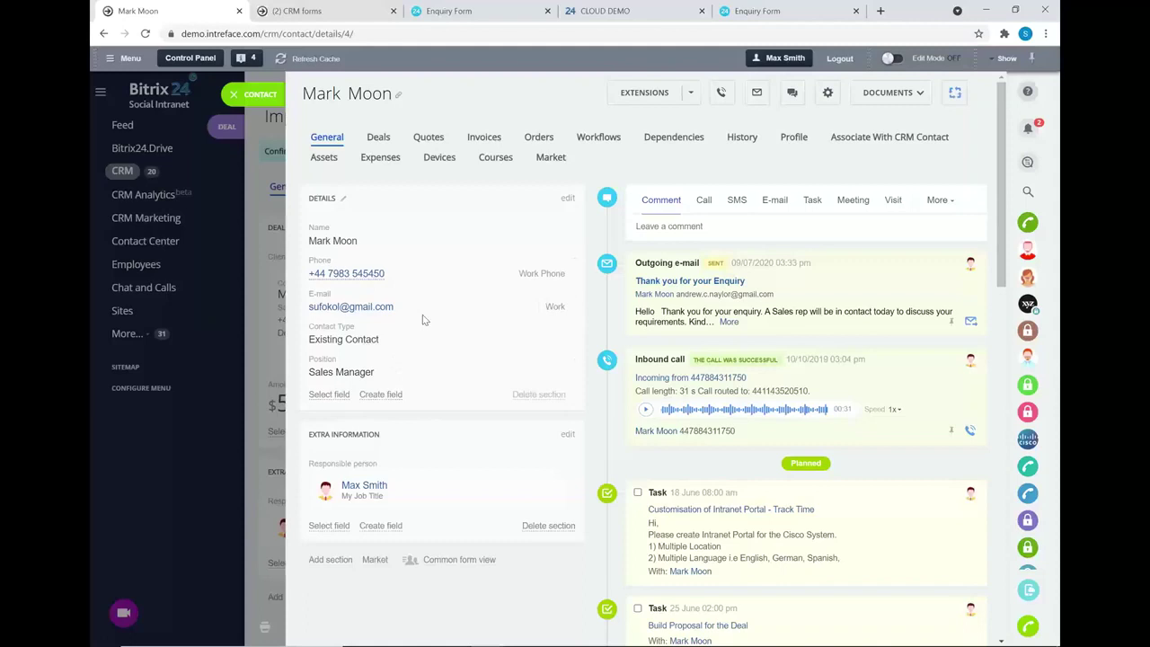
click(378, 137)
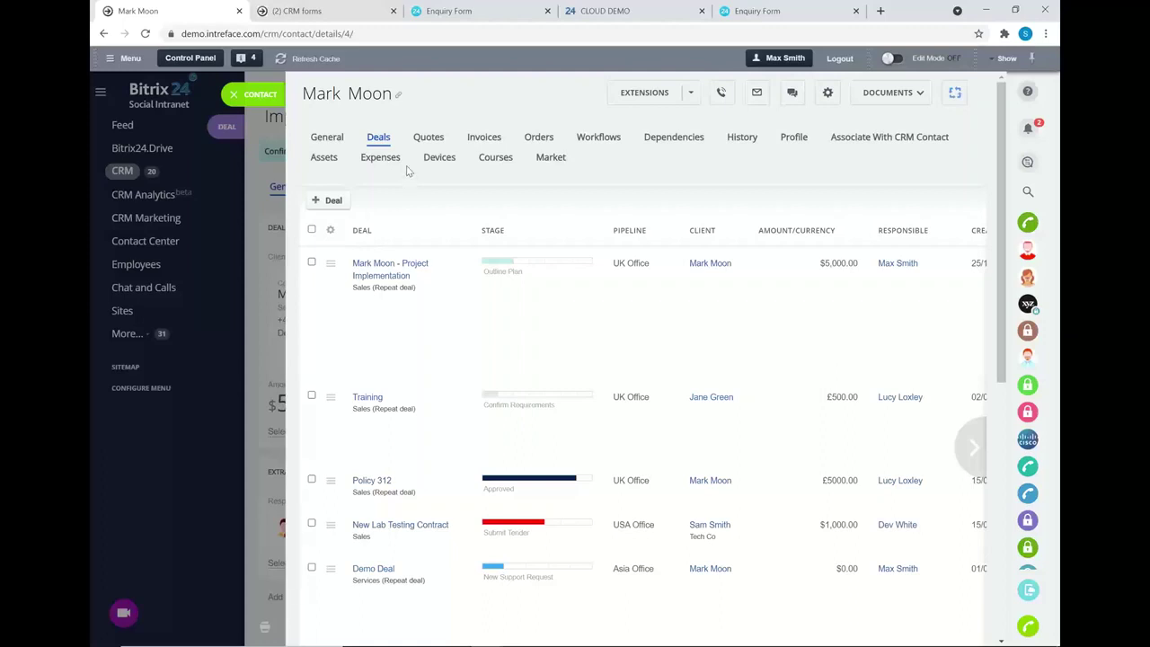
click(377, 280)
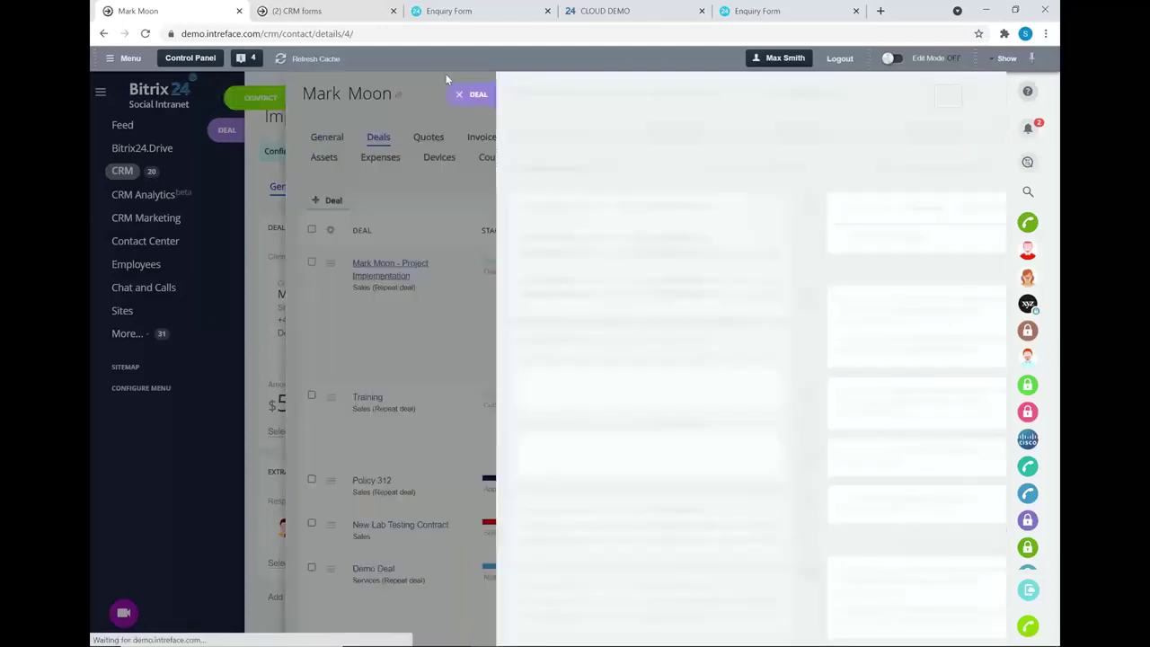
click(288, 95)
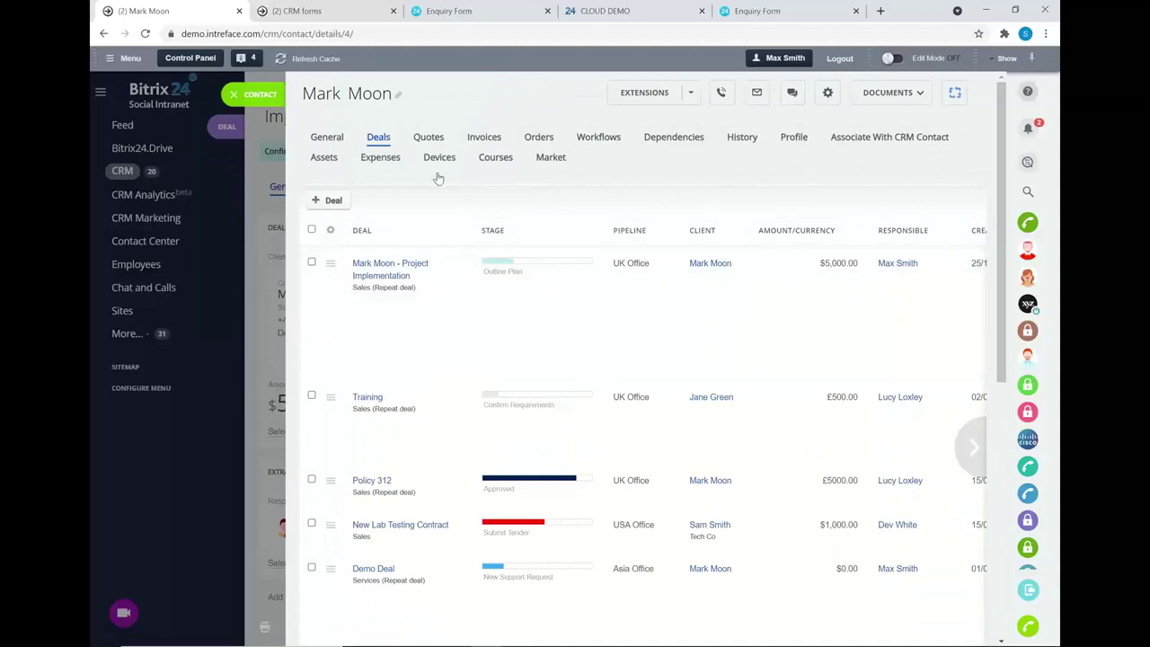
- Review the contact's quotes and invoices, then close the contact and deal back to the kanban
click(429, 140)
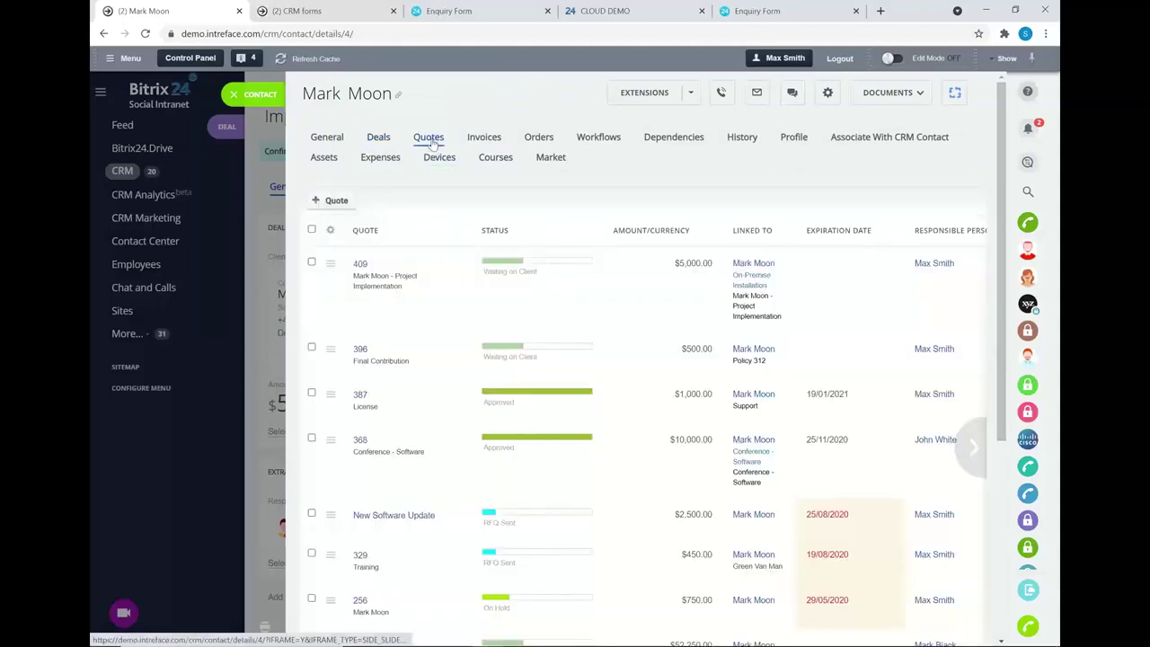
click(497, 136)
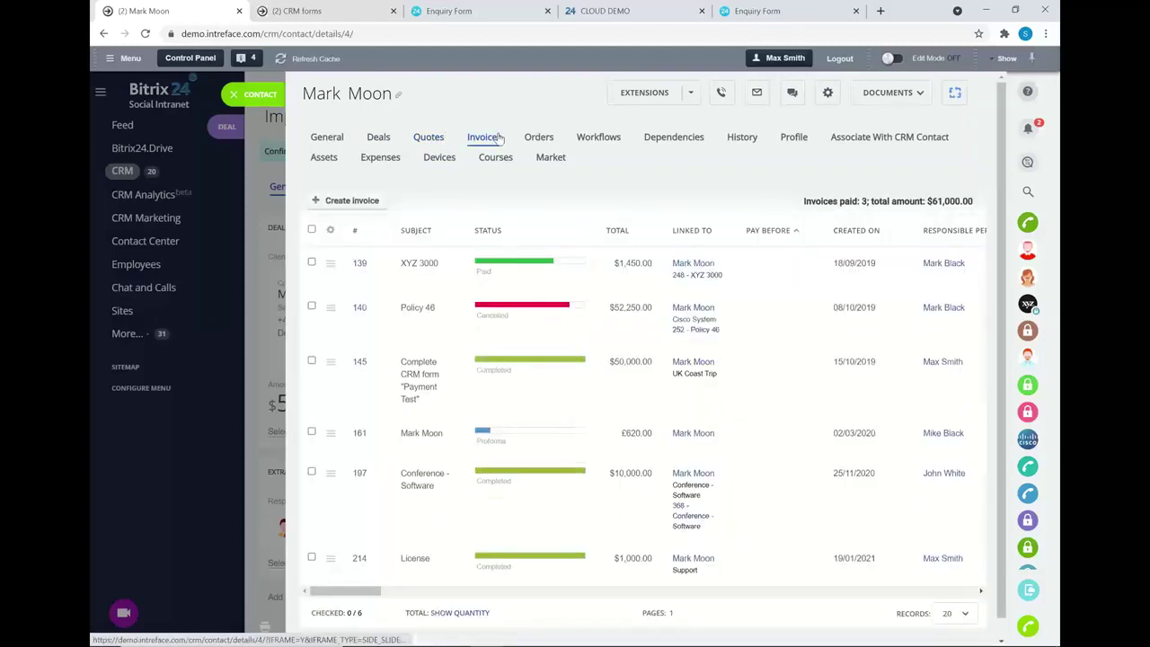
click(326, 138)
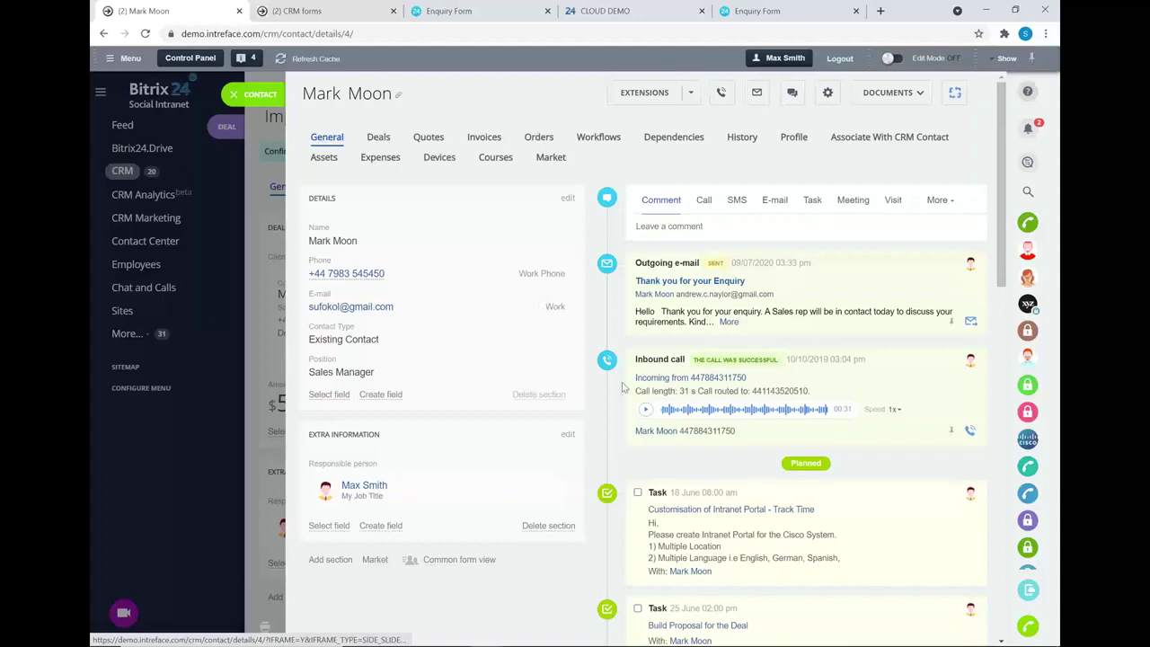
scroll(808, 359, down, 3)
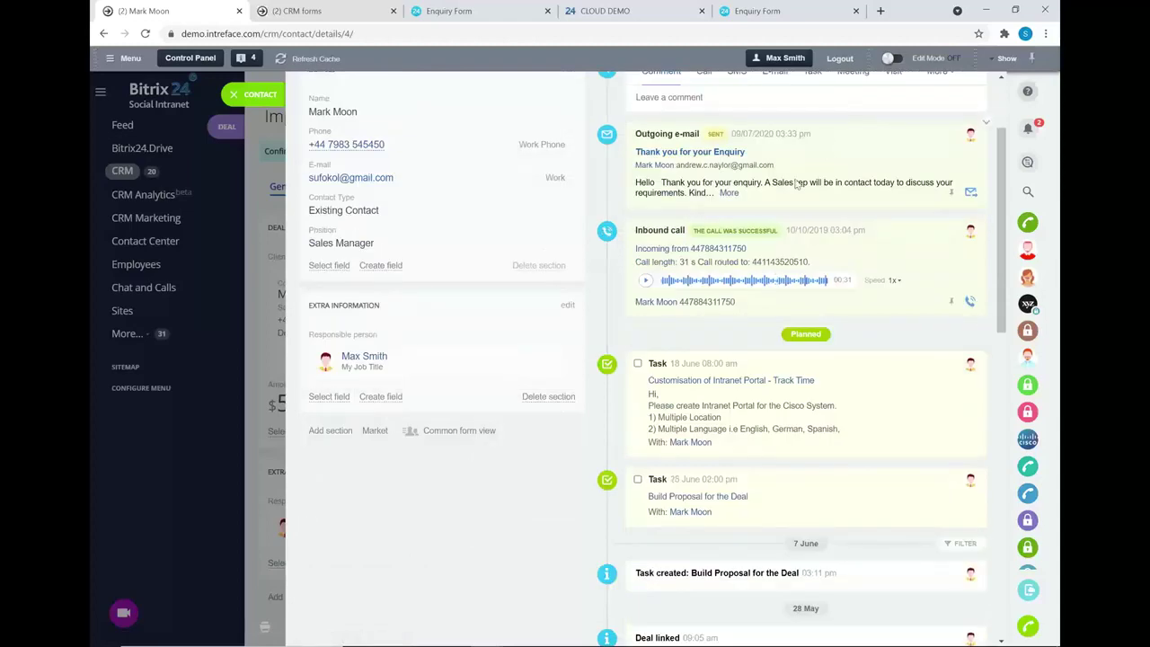
scroll(768, 242, up, 3)
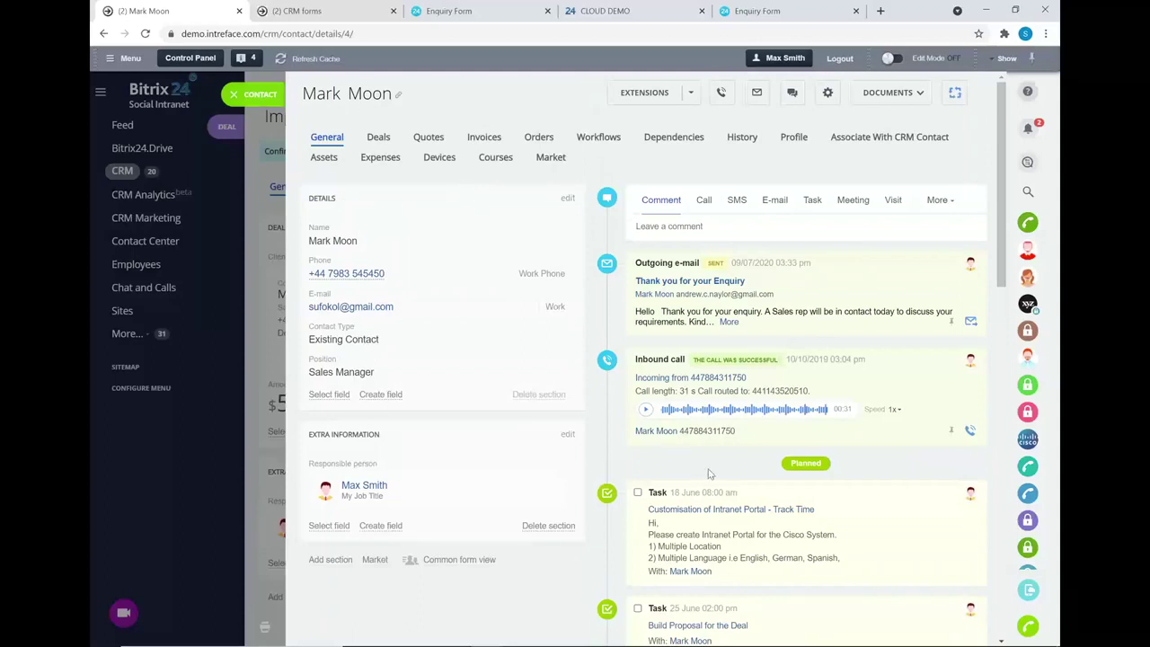
click(234, 93)
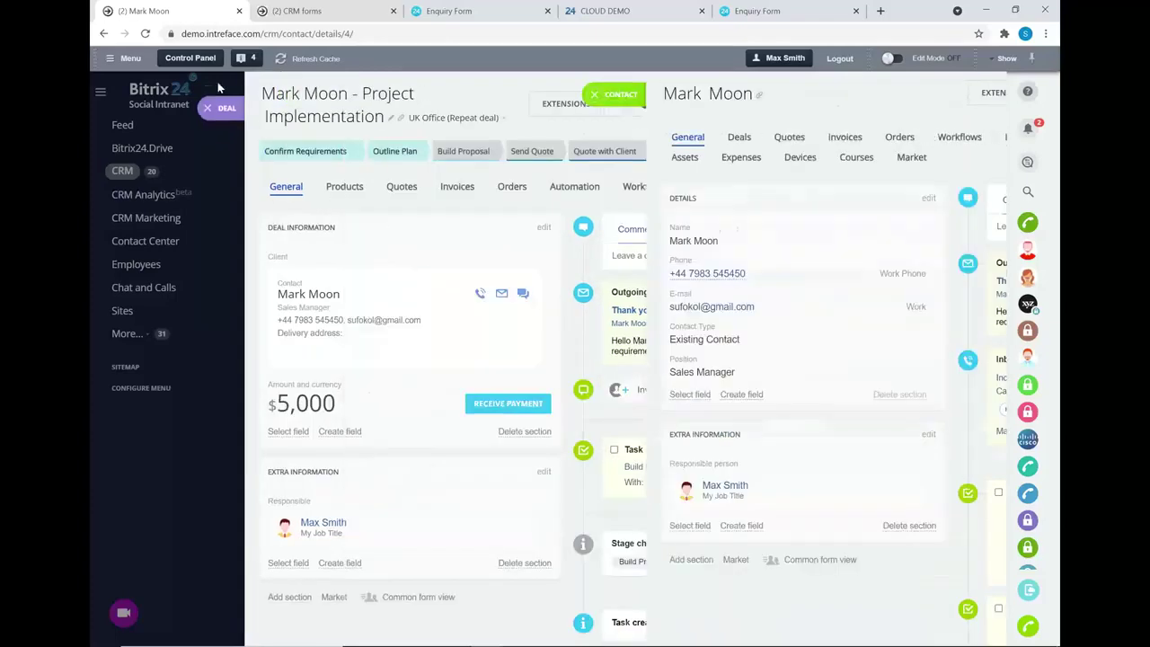
click(225, 106)
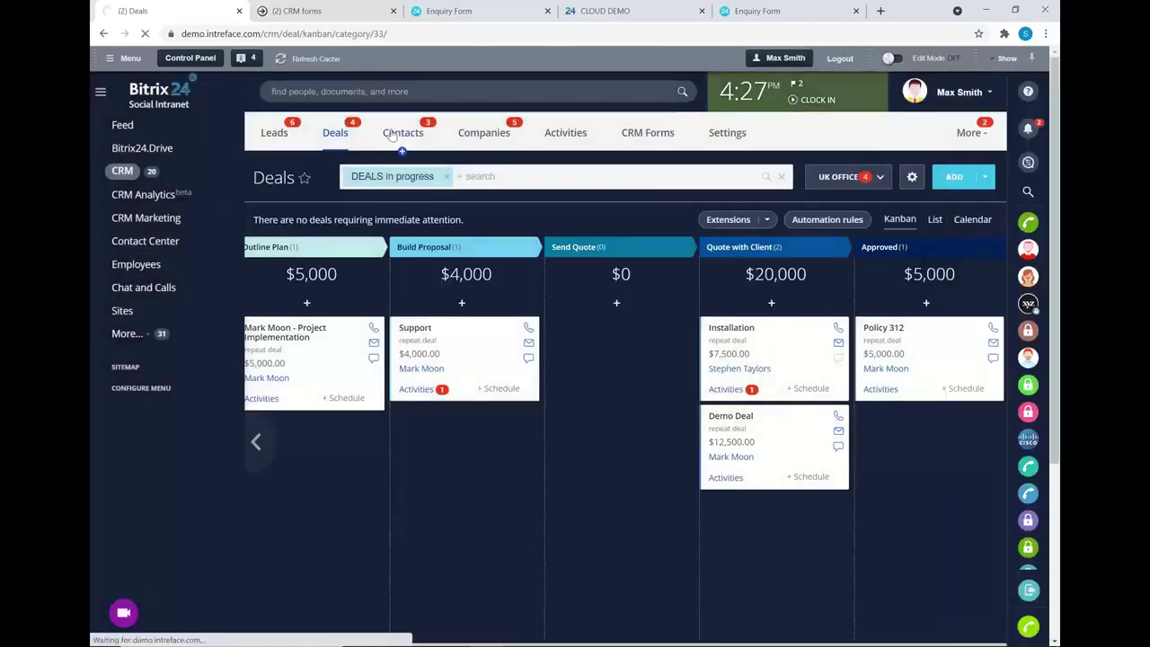
- Show the Contacts list and its filter options
click(390, 134)
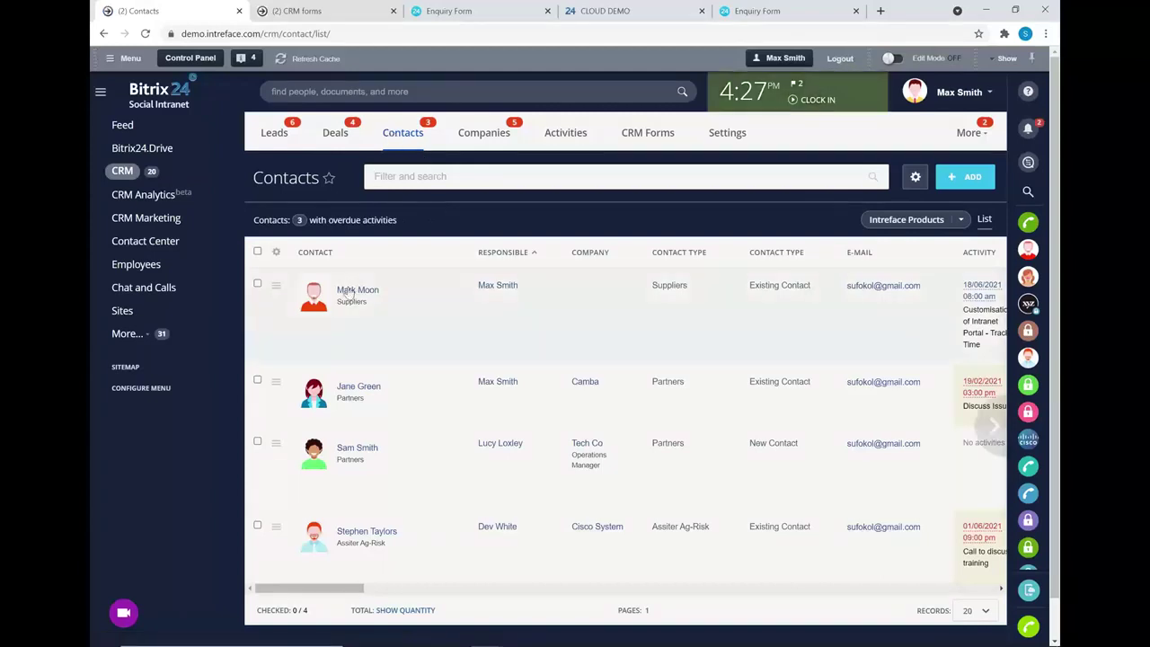
scroll(559, 503, down, 2)
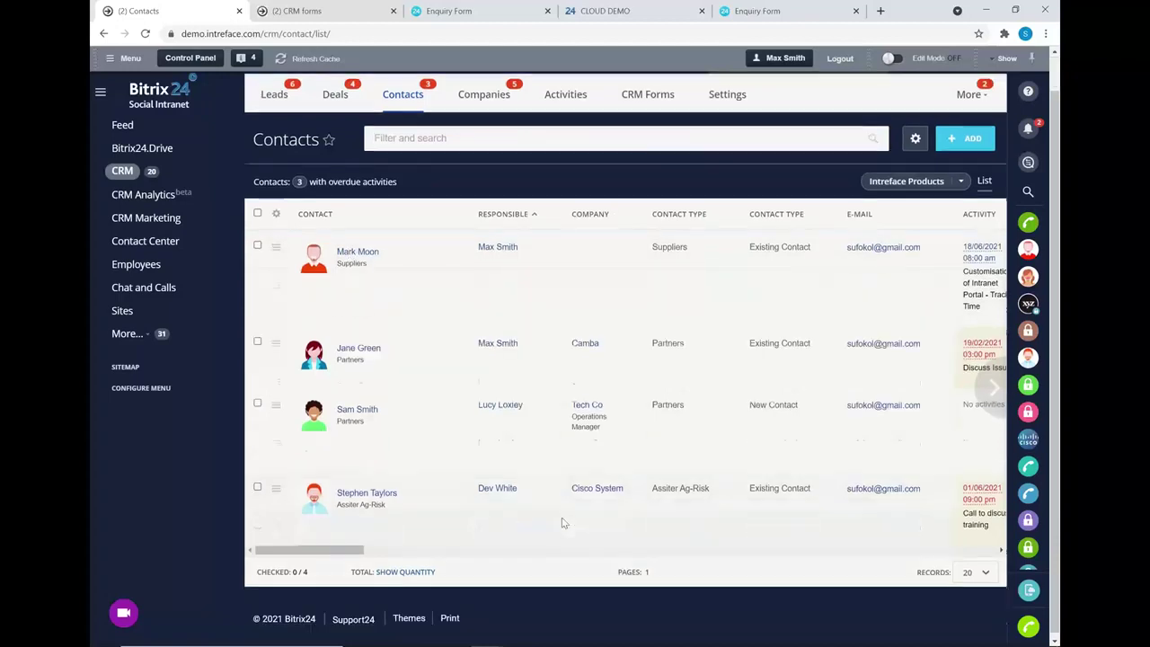
scroll(580, 455, up, 2)
mouse_move(580, 455)
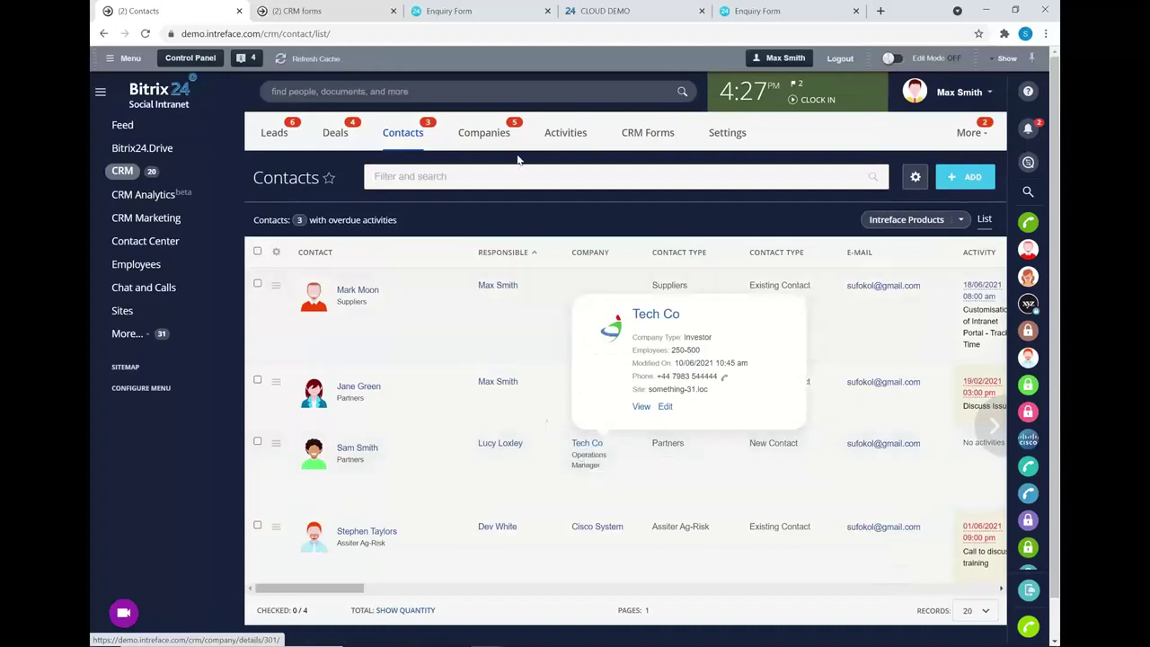
click(476, 175)
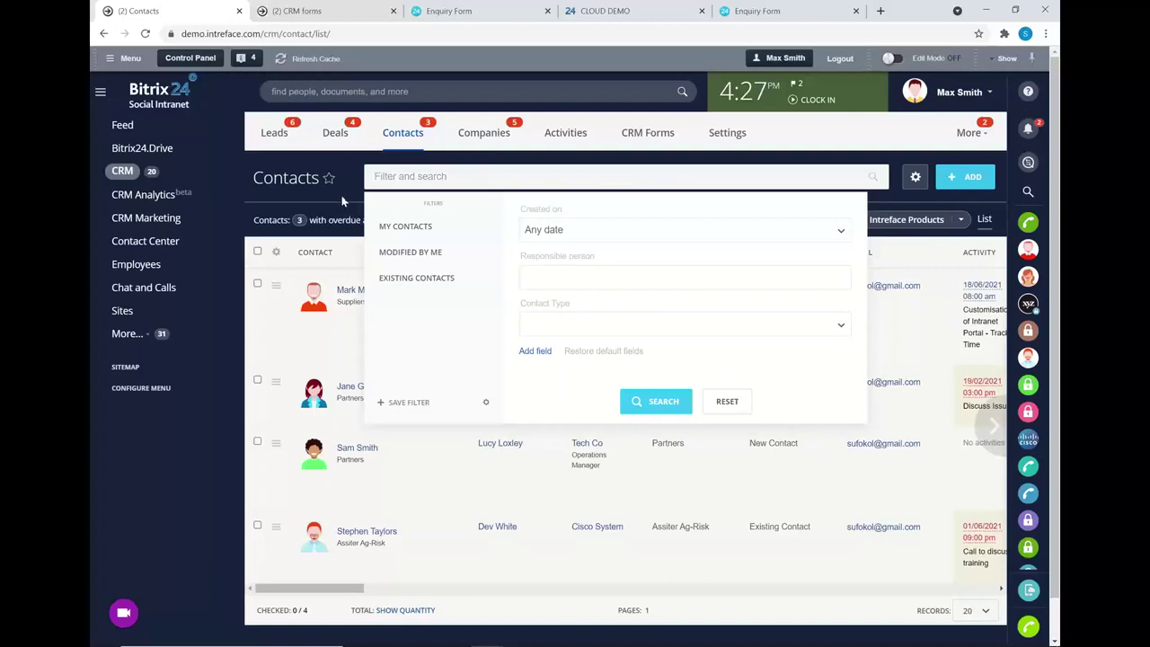
- Switch to the Companies list and open the Tech Co record
click(467, 133)
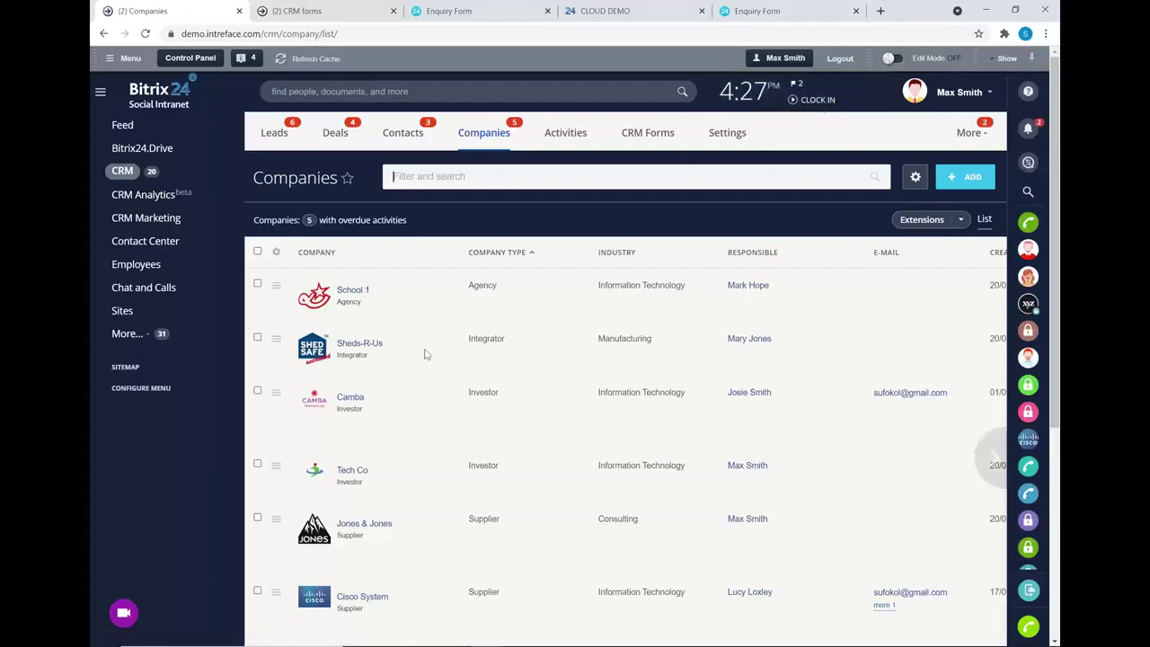
click(352, 471)
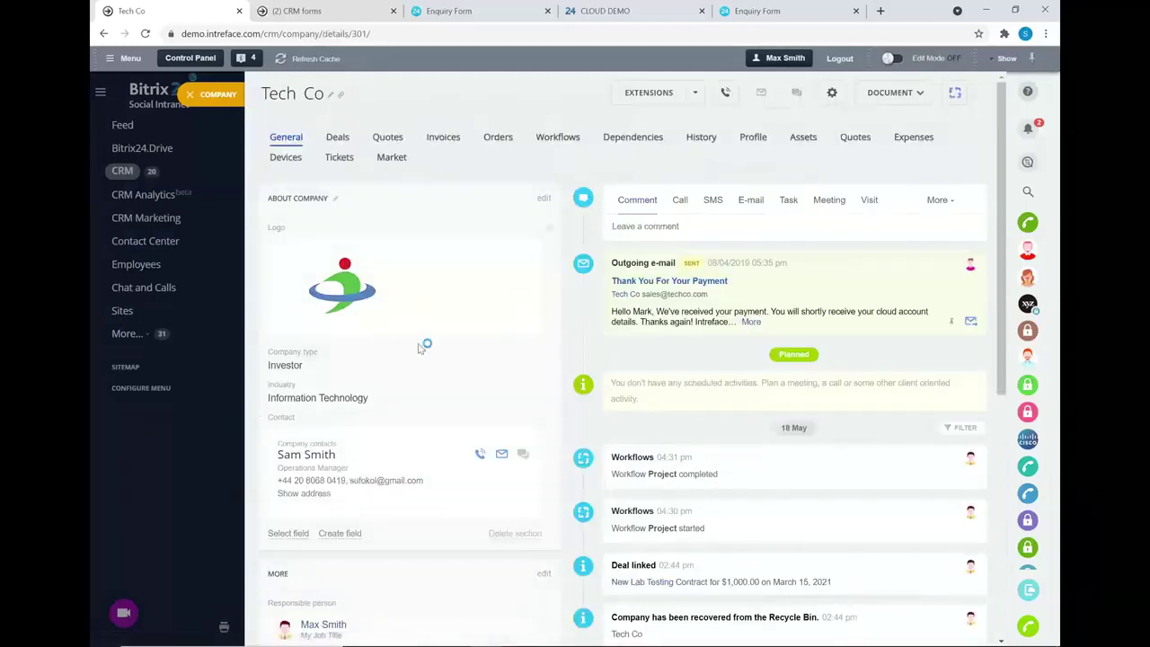
scroll(404, 200, down, 2)
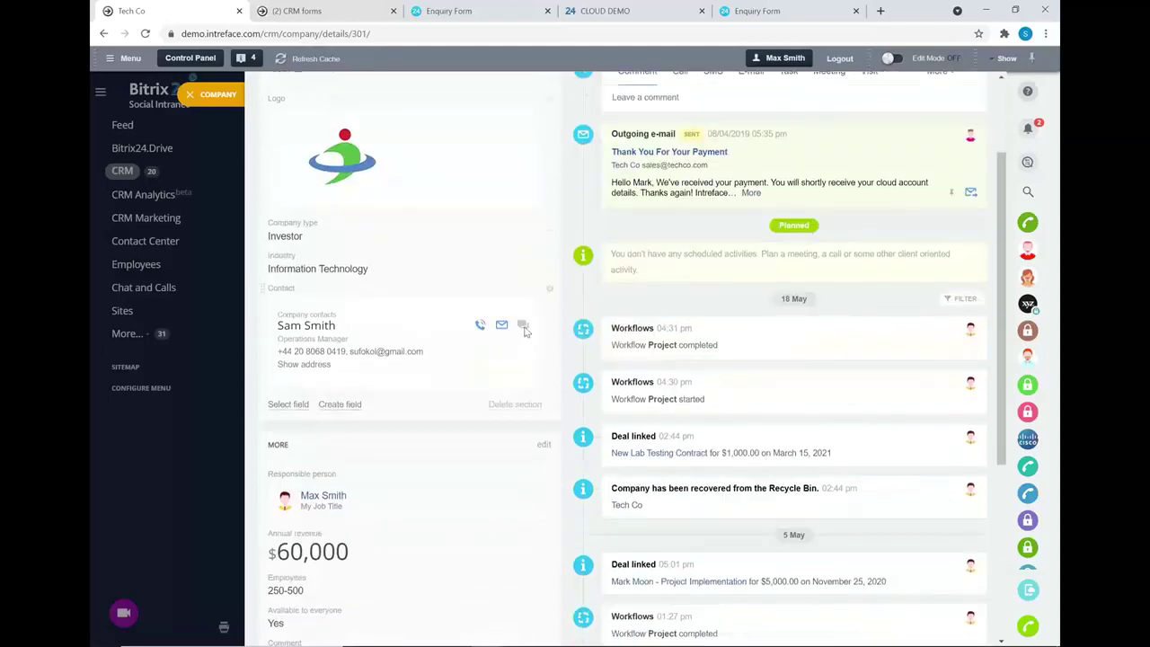
scroll(512, 287, up, 2)
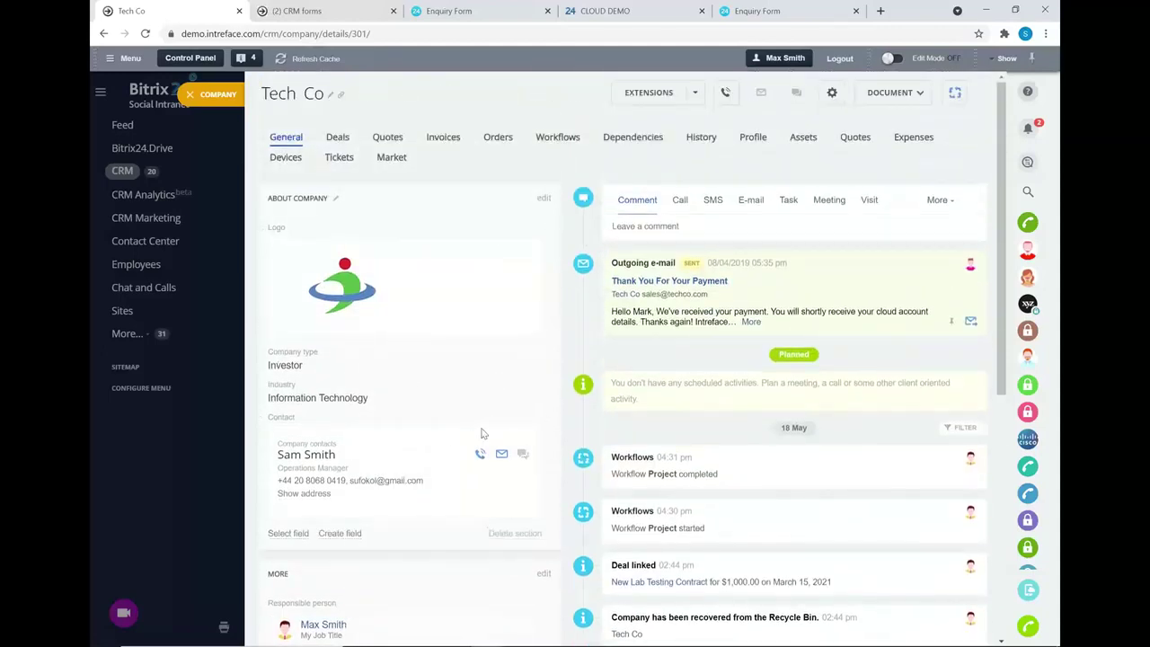
- Edit About Company and add the searched contact as a second Tech Co participant
click(543, 198)
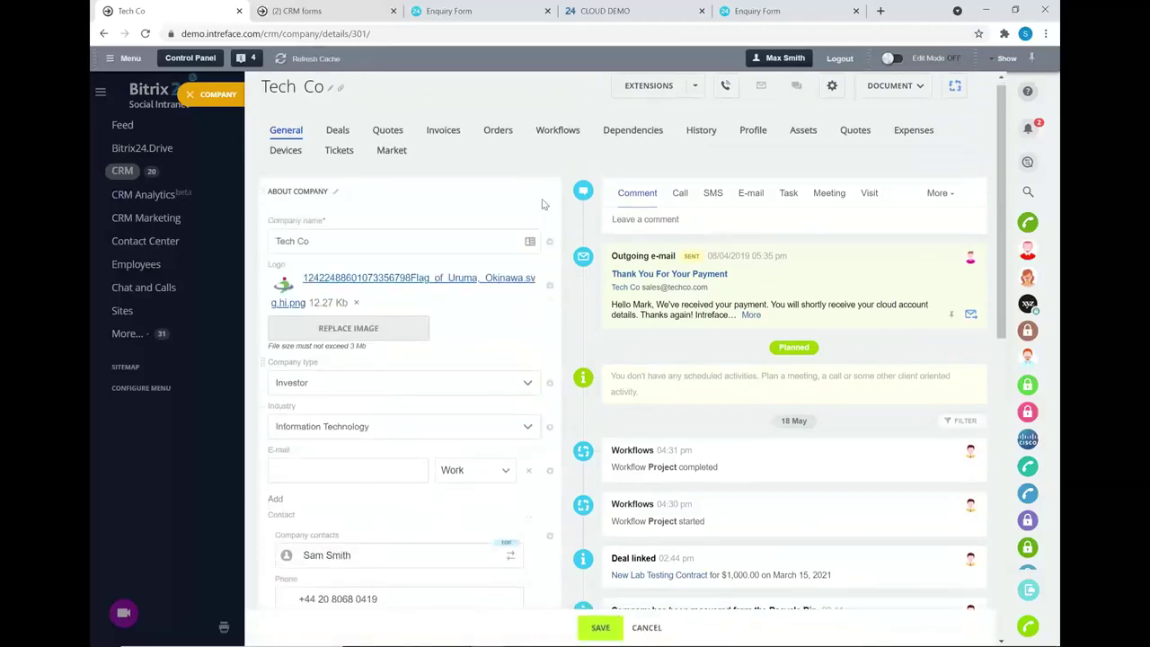
scroll(326, 449, down, 5)
click(310, 457)
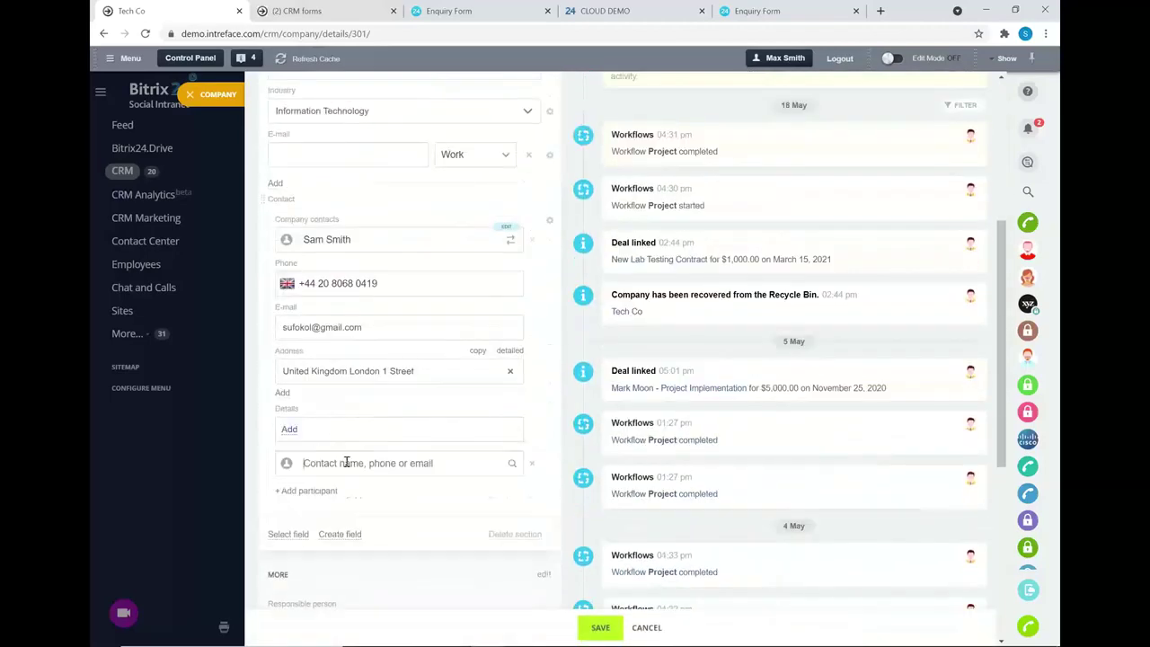
text(mark)
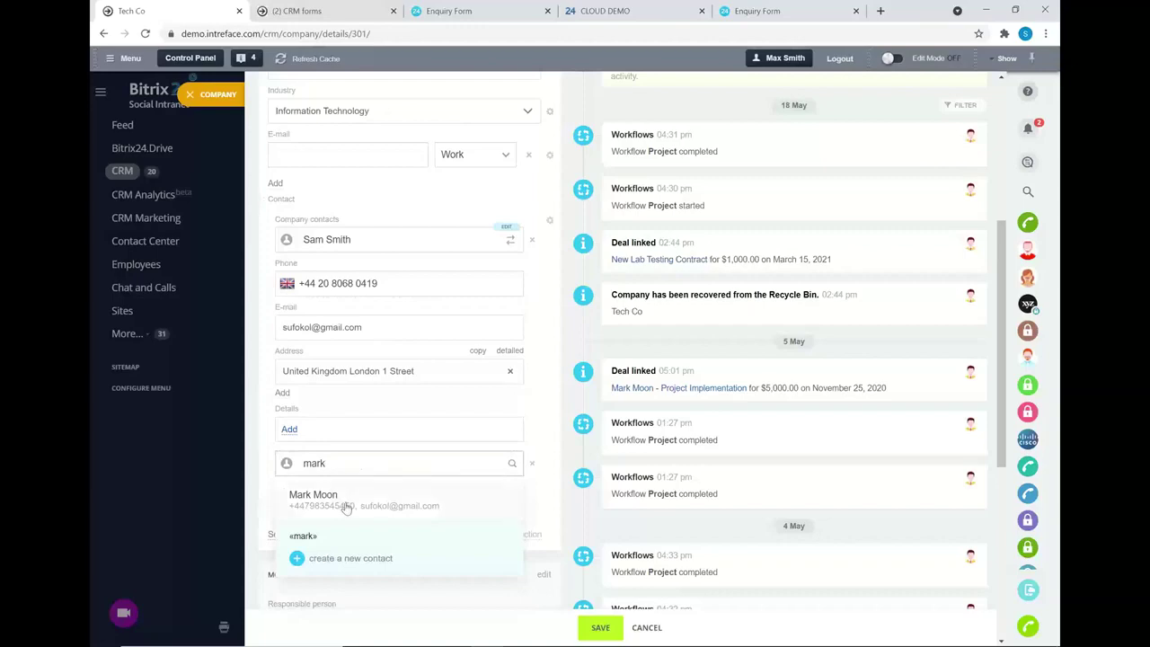
click(346, 503)
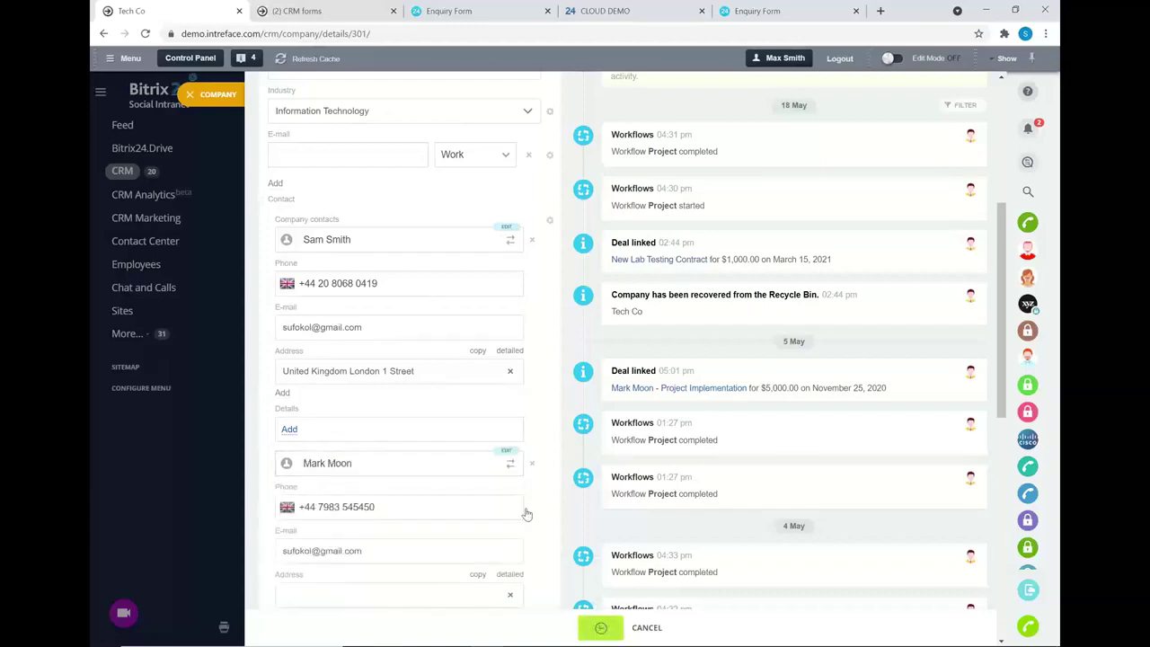
- View the newly added contact's record, then close it and the Tech Co record
scroll(507, 408, up, 2)
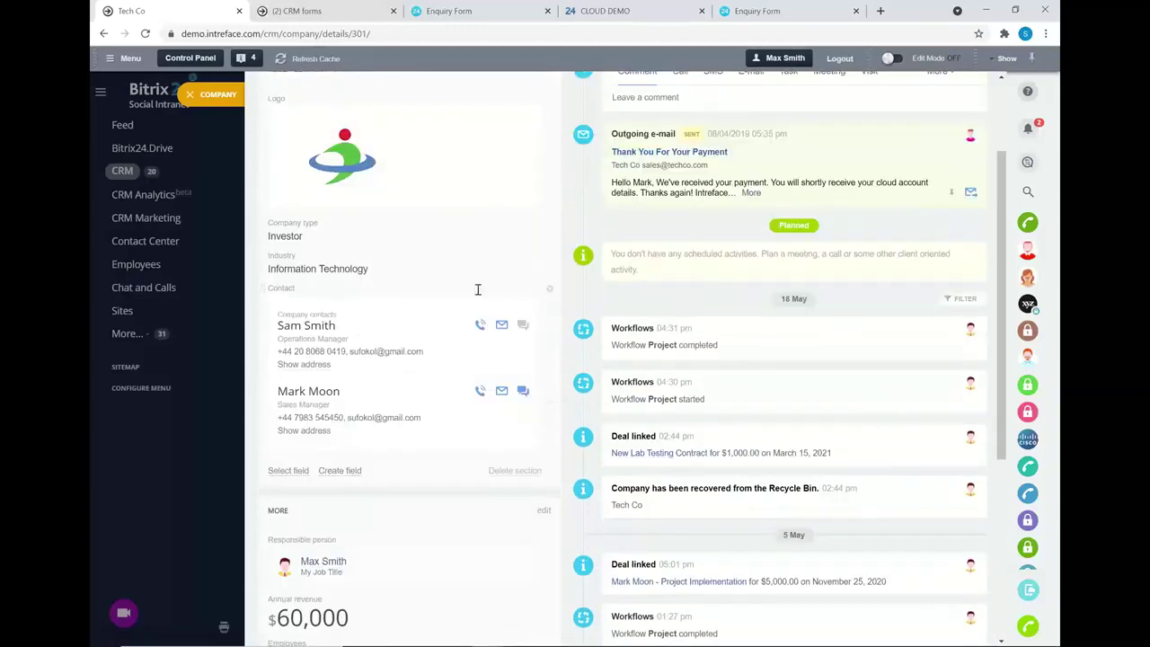
scroll(476, 289, up, 1)
click(306, 460)
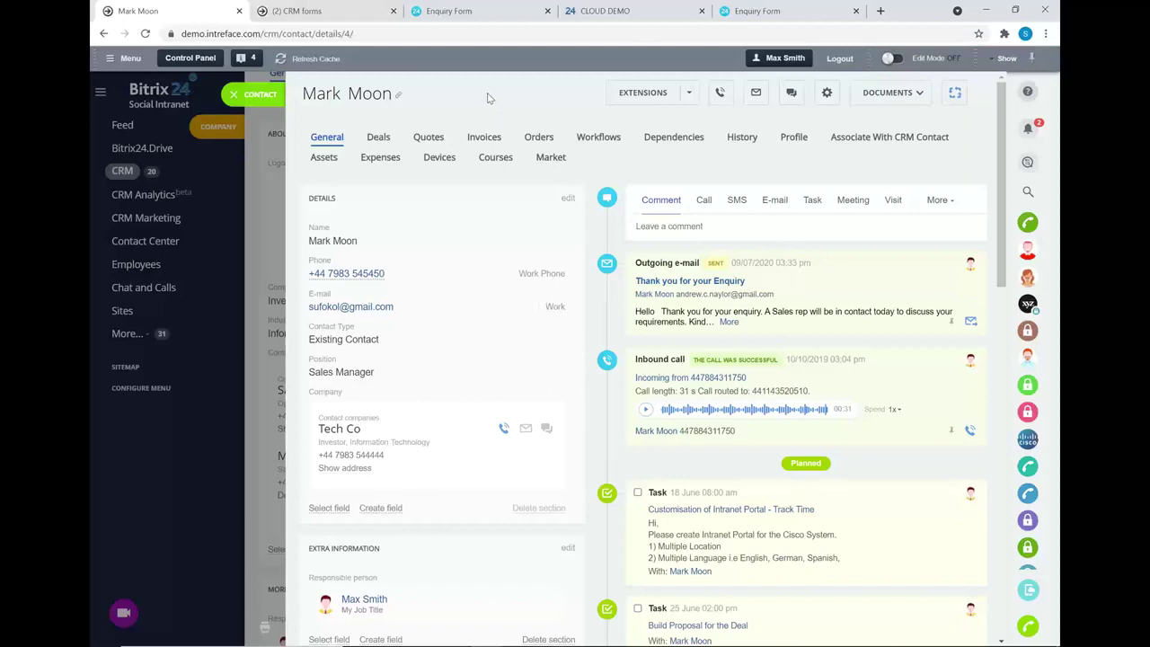
click(241, 95)
click(191, 95)
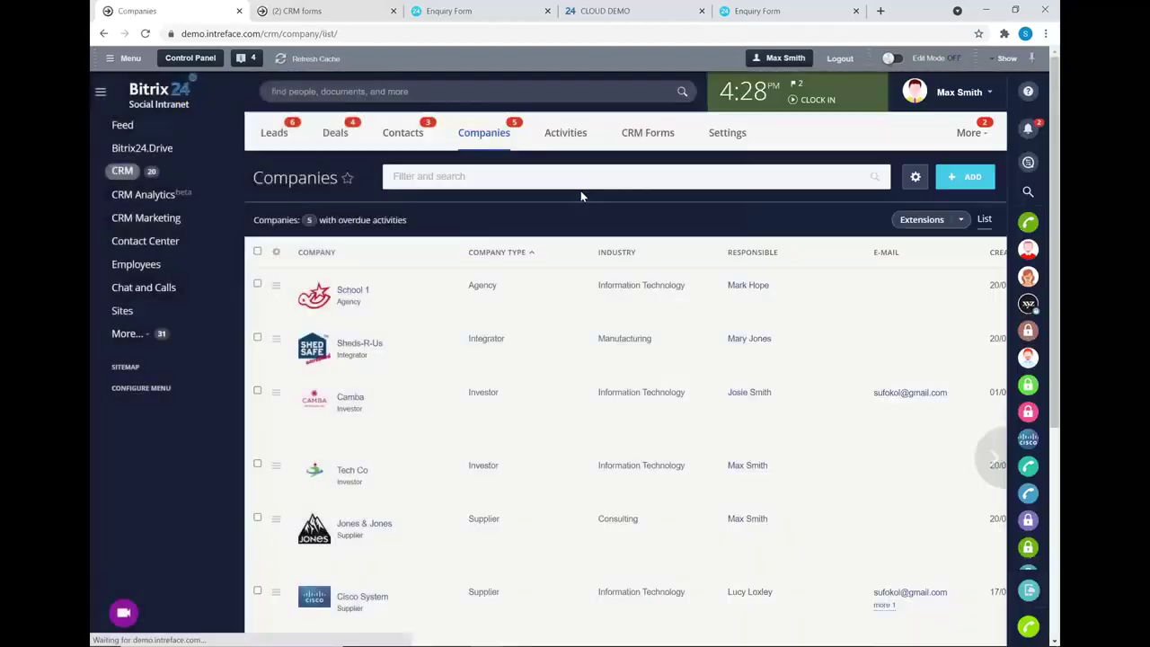
- Open the Invoices kanban from More, check its filter options, then switch to the slideshow
click(968, 132)
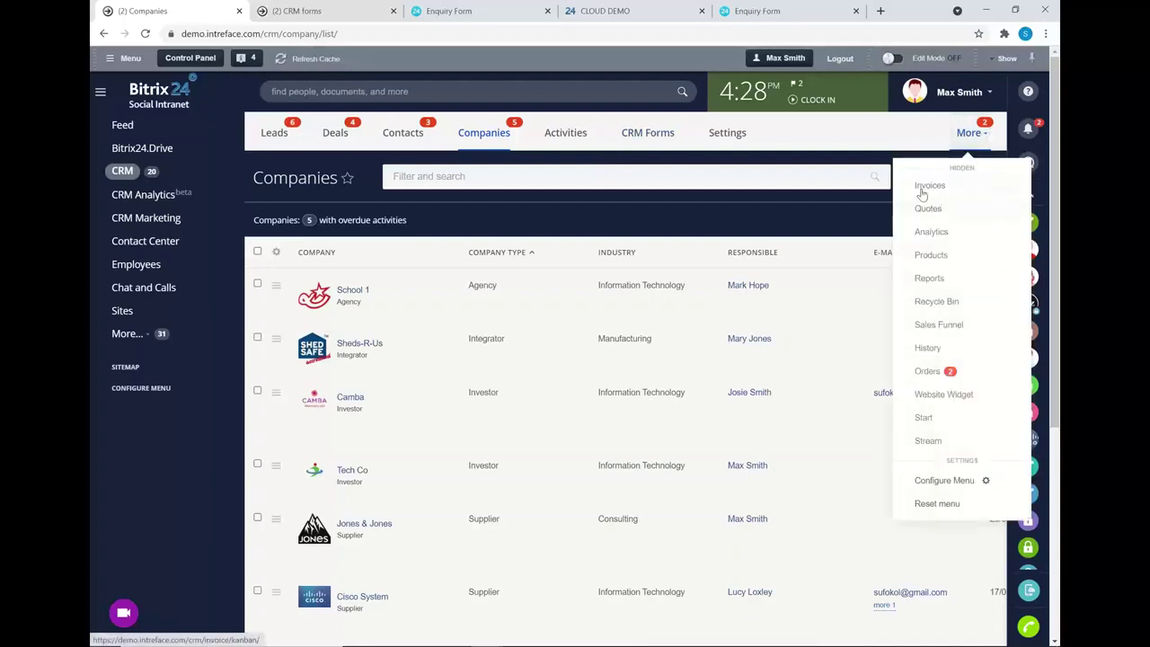
click(926, 186)
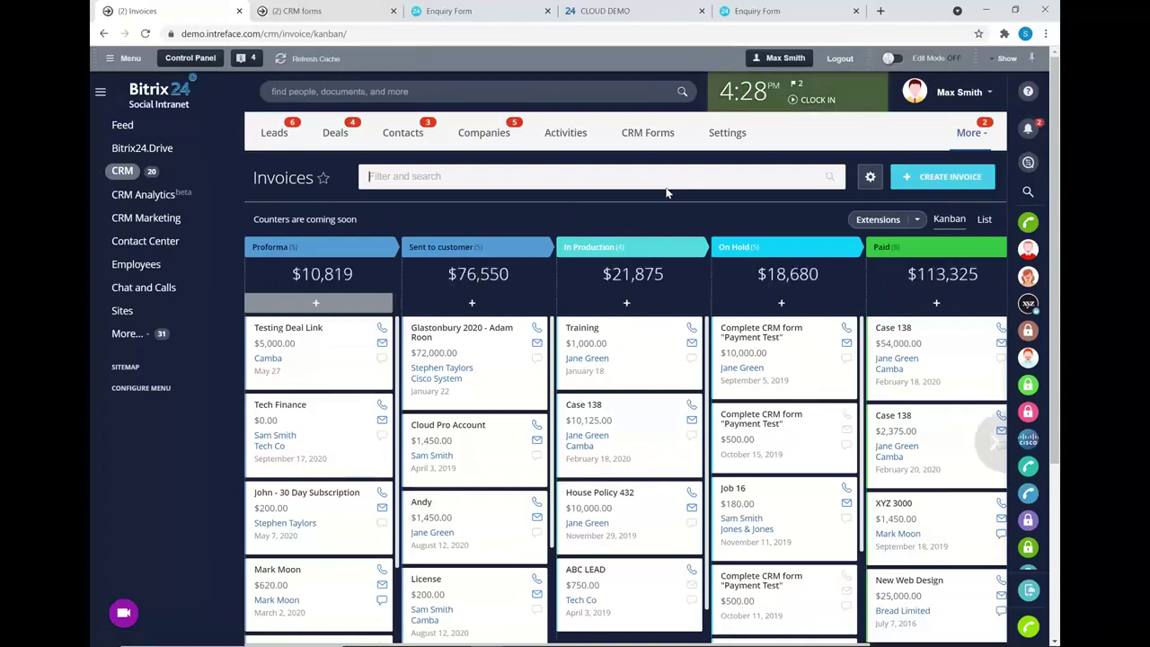
mouse_move(991, 440)
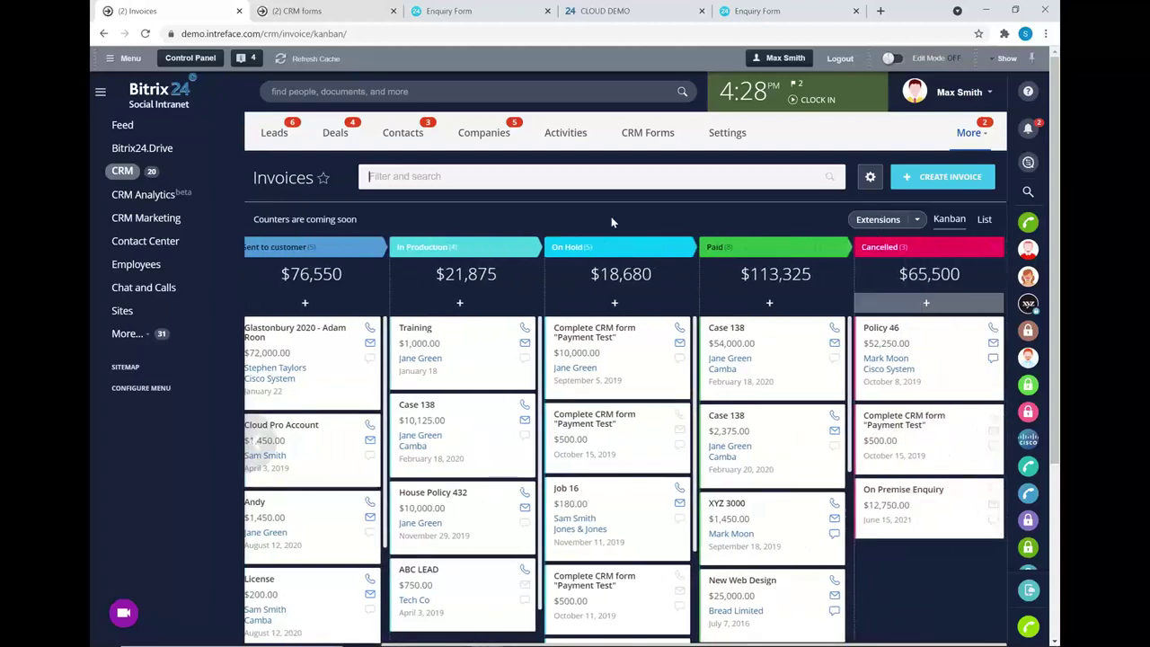
click(575, 180)
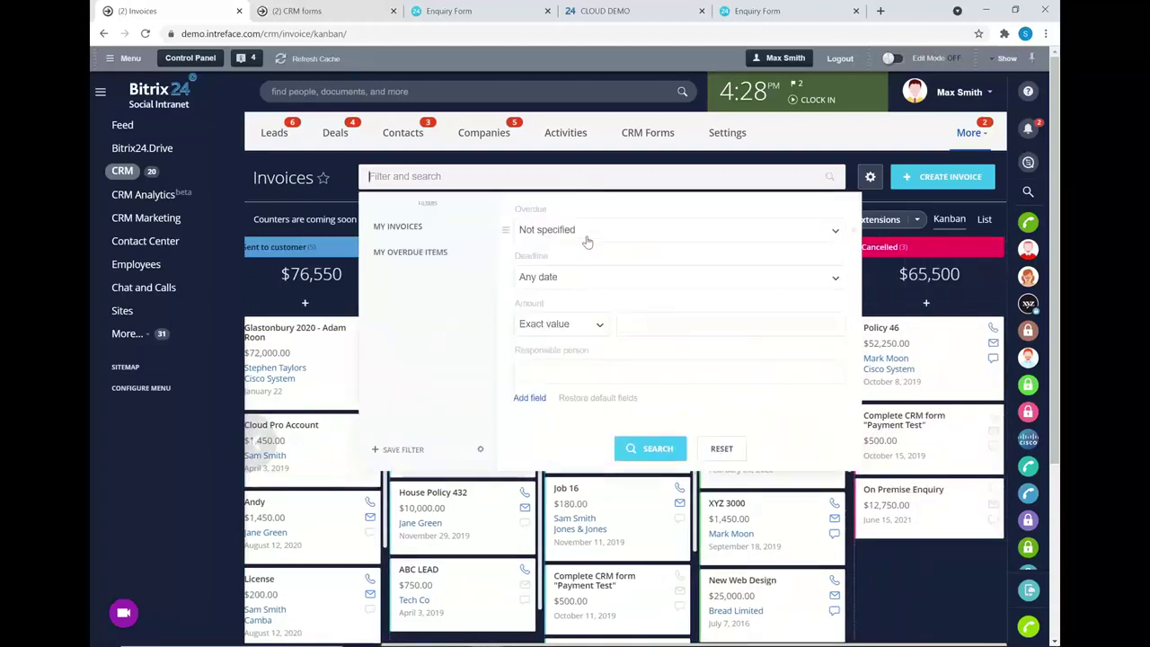
click(329, 196)
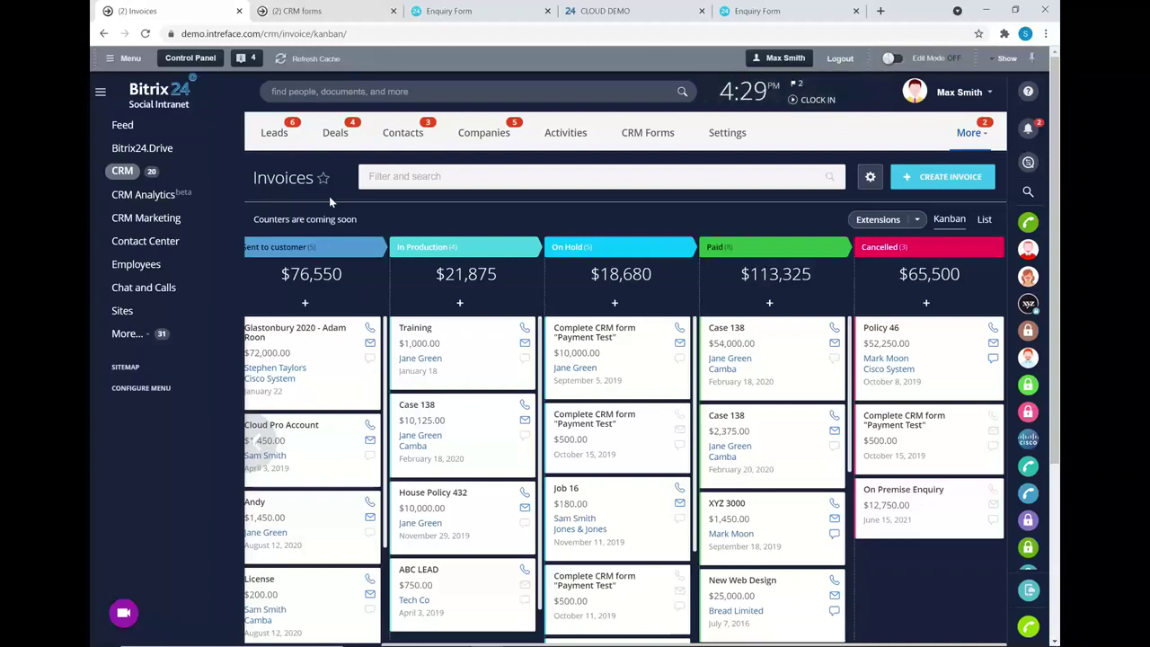
key(alt+Tab)
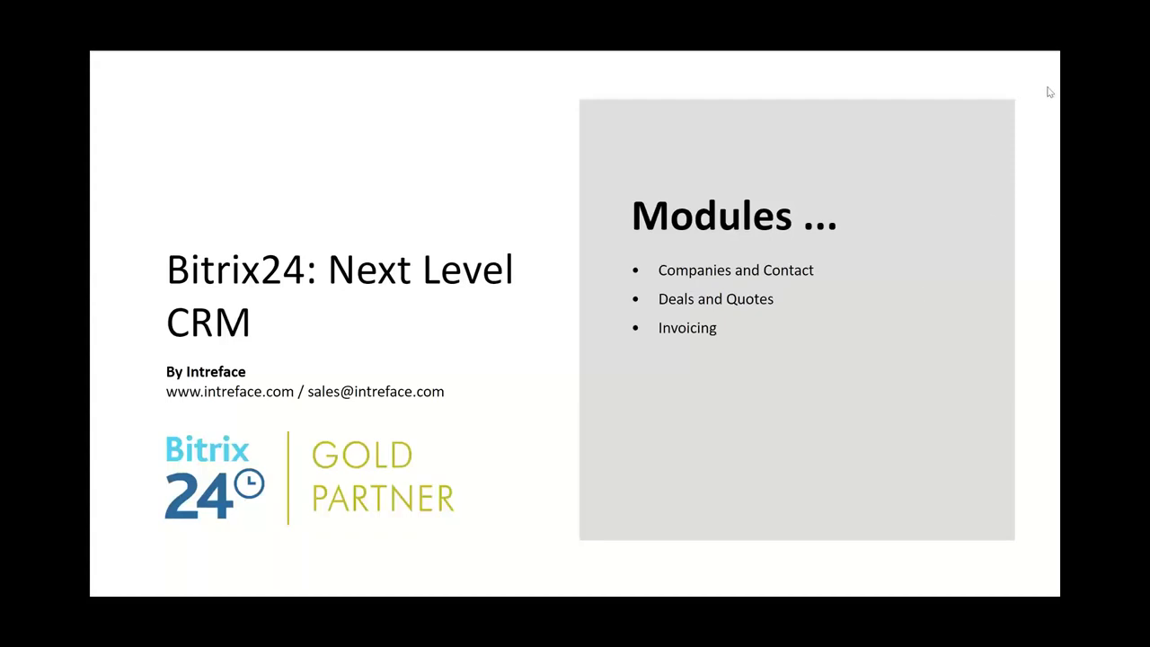
- Advance the slides to Case Study, then return to the Bitrix24 browser window
click(926, 286)
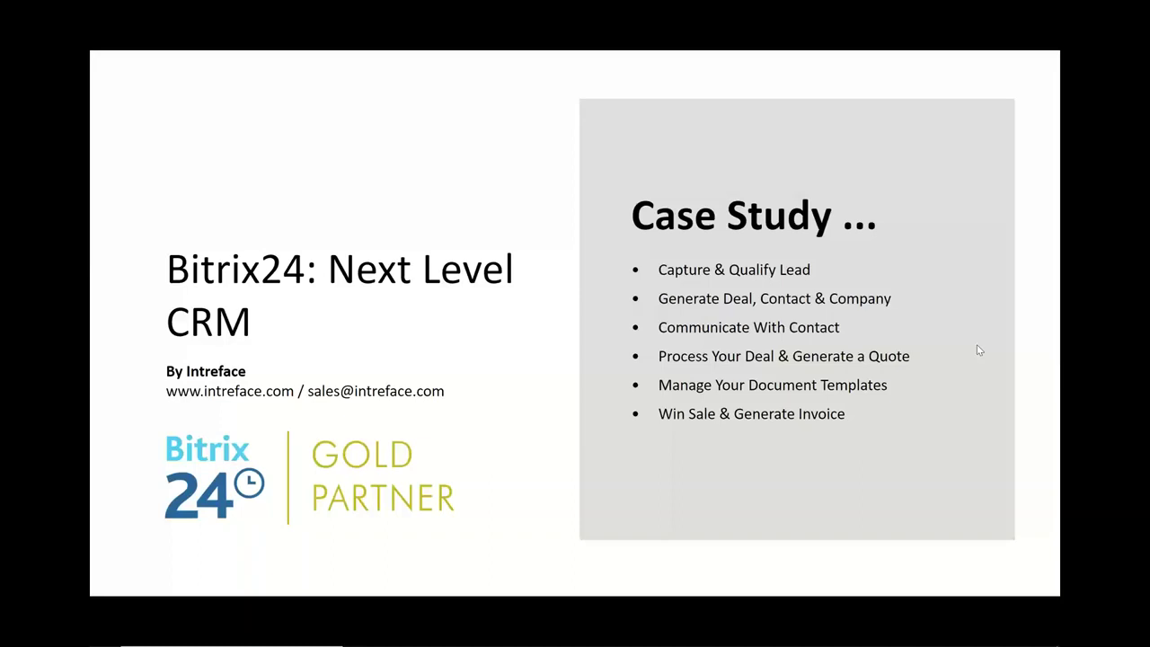
key(alt+Tab)
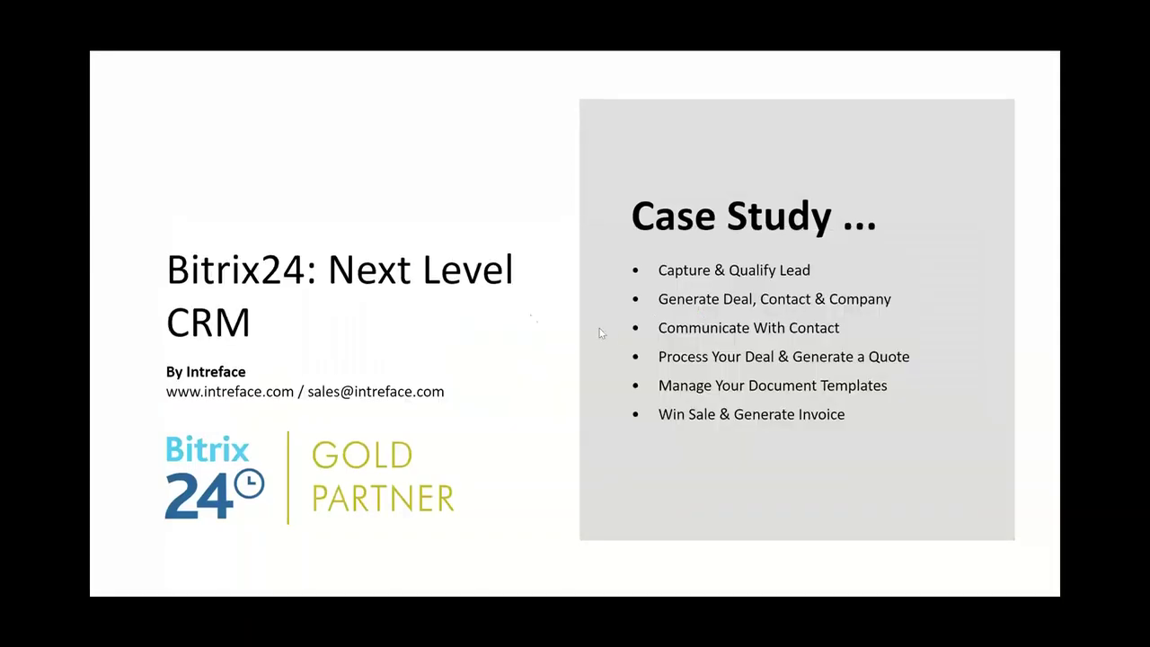
key(alt+Tab)
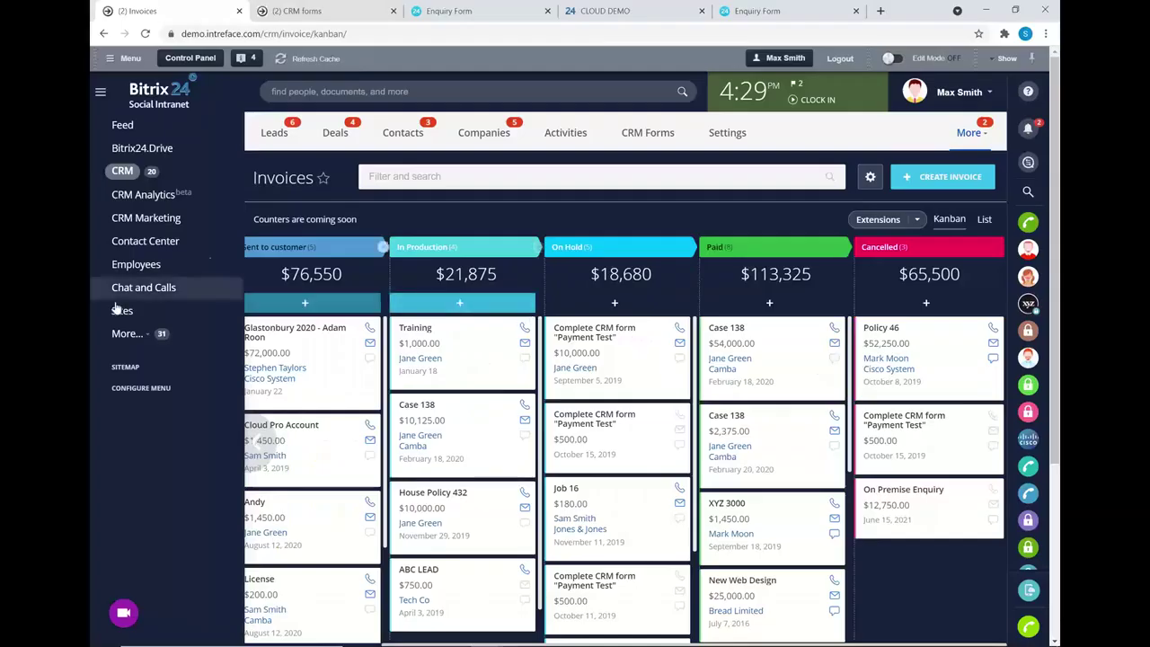
- Open Mail from the Contact Center and review the providers available for connecting a new mailbox
click(139, 242)
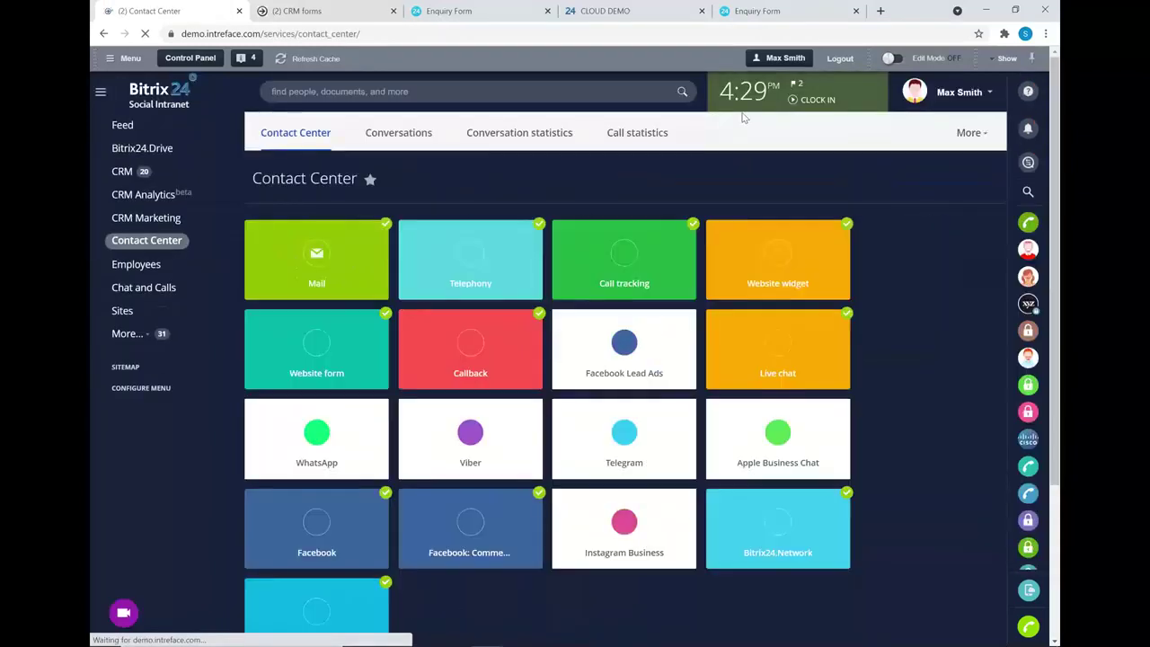
click(325, 260)
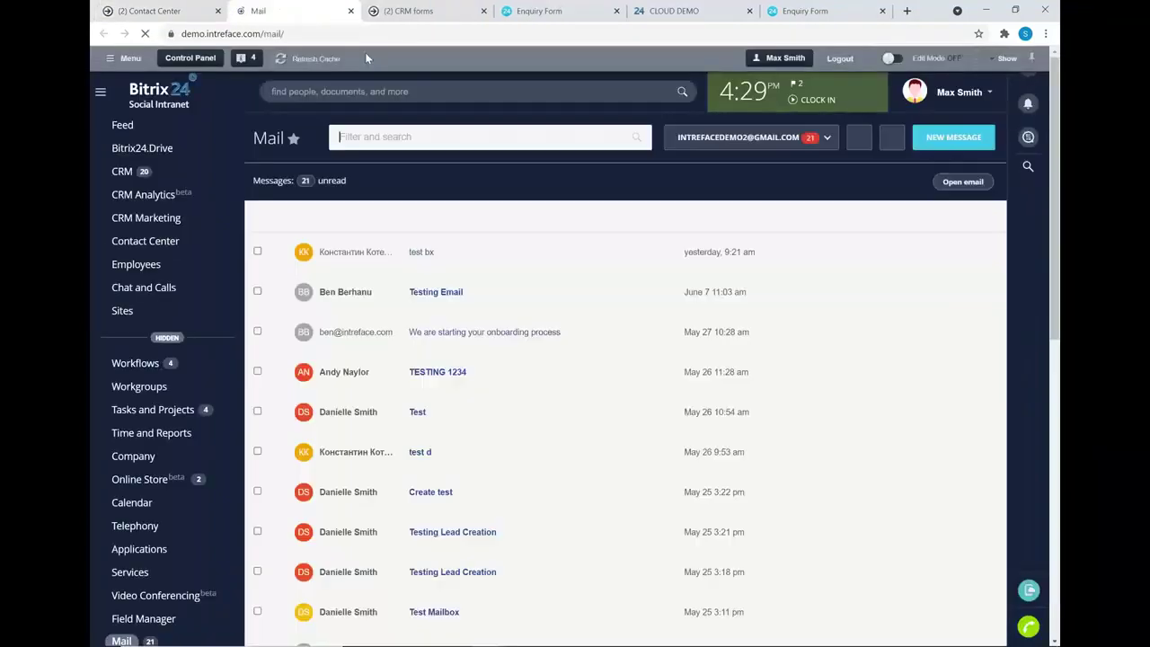
click(794, 142)
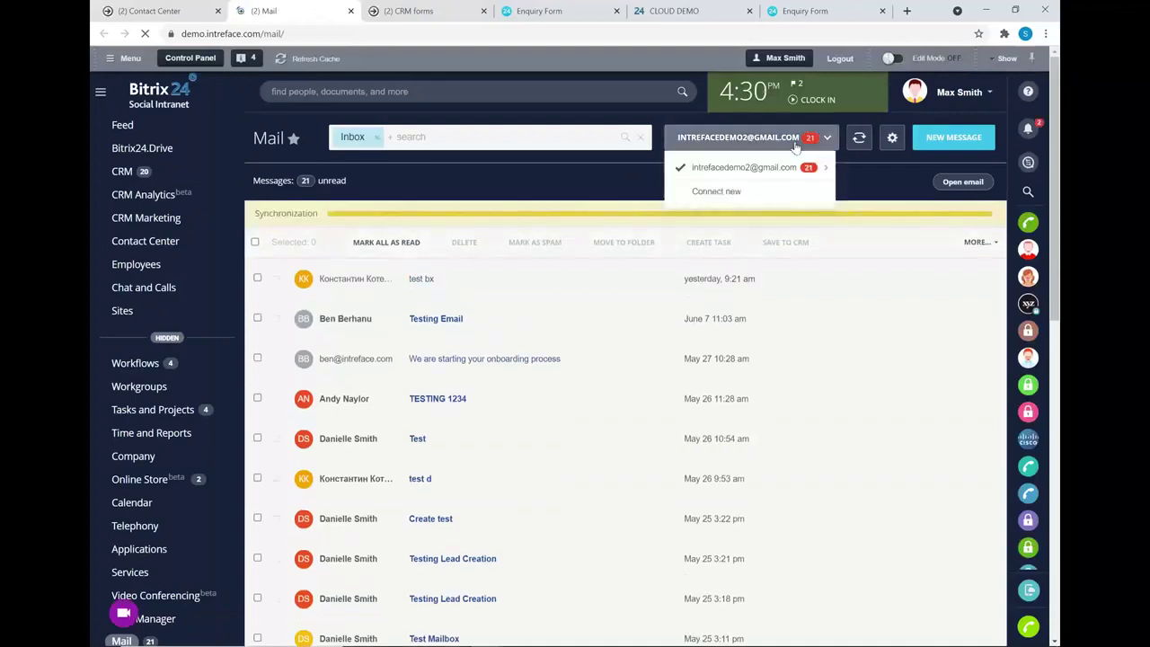
click(709, 194)
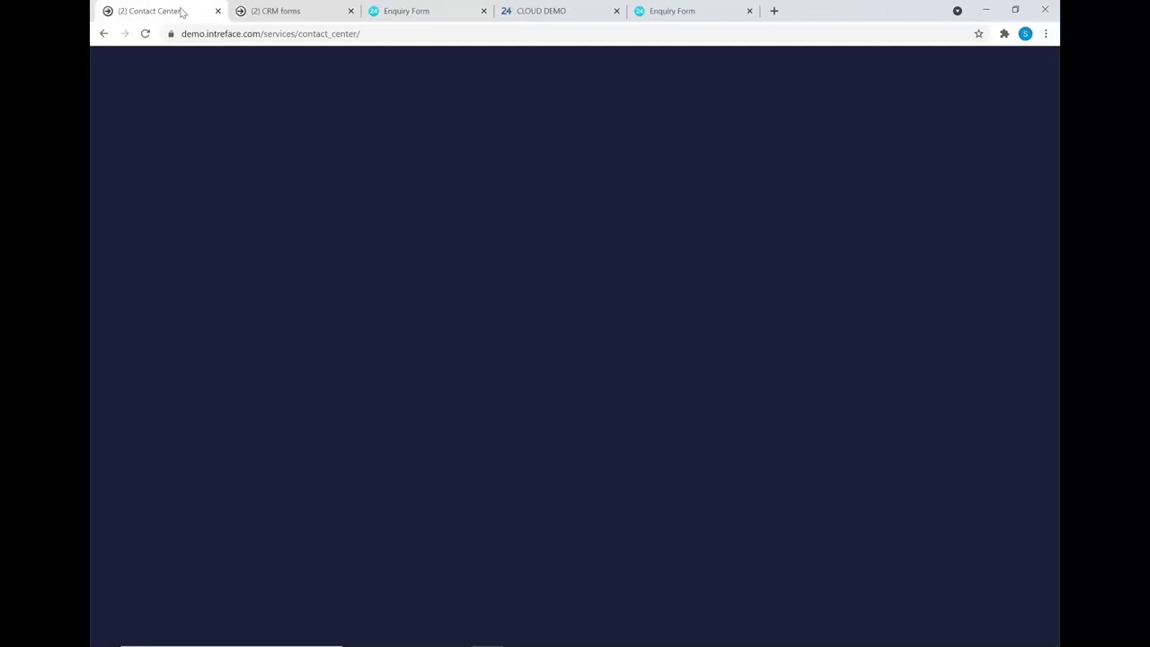
- Close Mail, search the portal for the Tech Co sales manager by name, and open their contact card
click(350, 11)
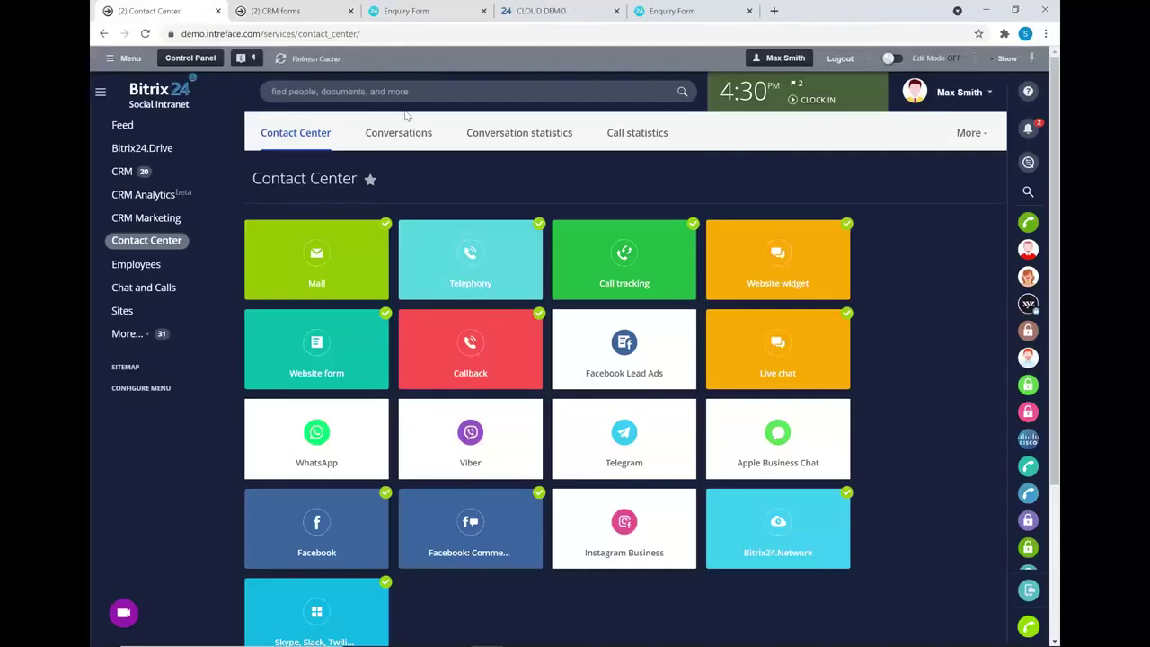
click(410, 92)
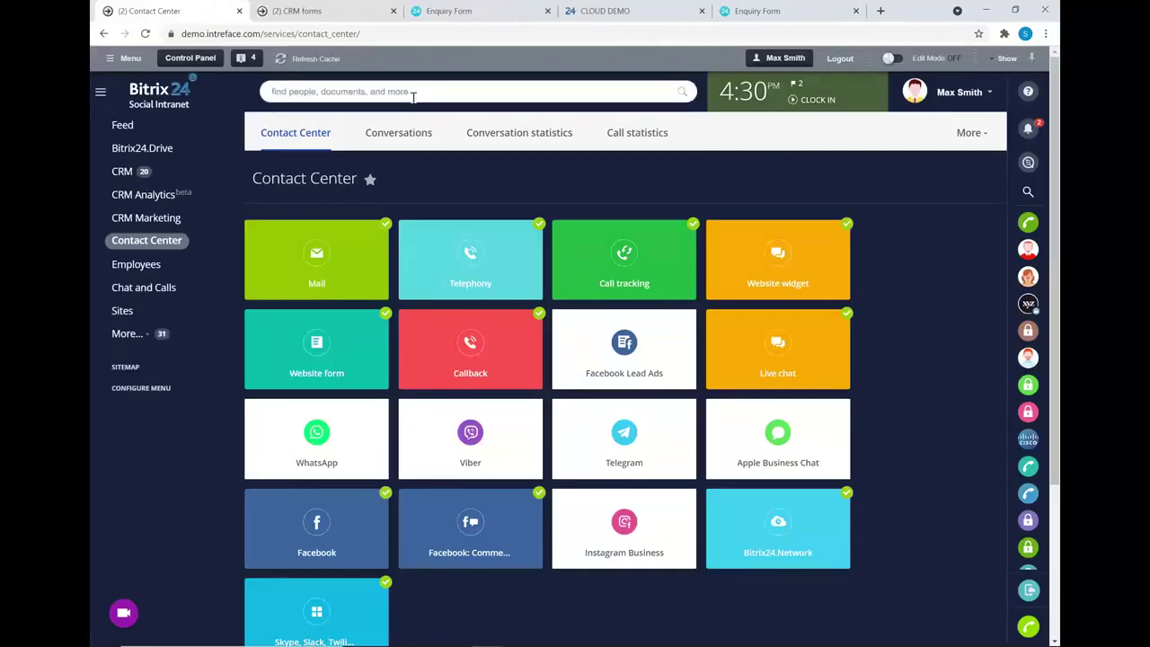
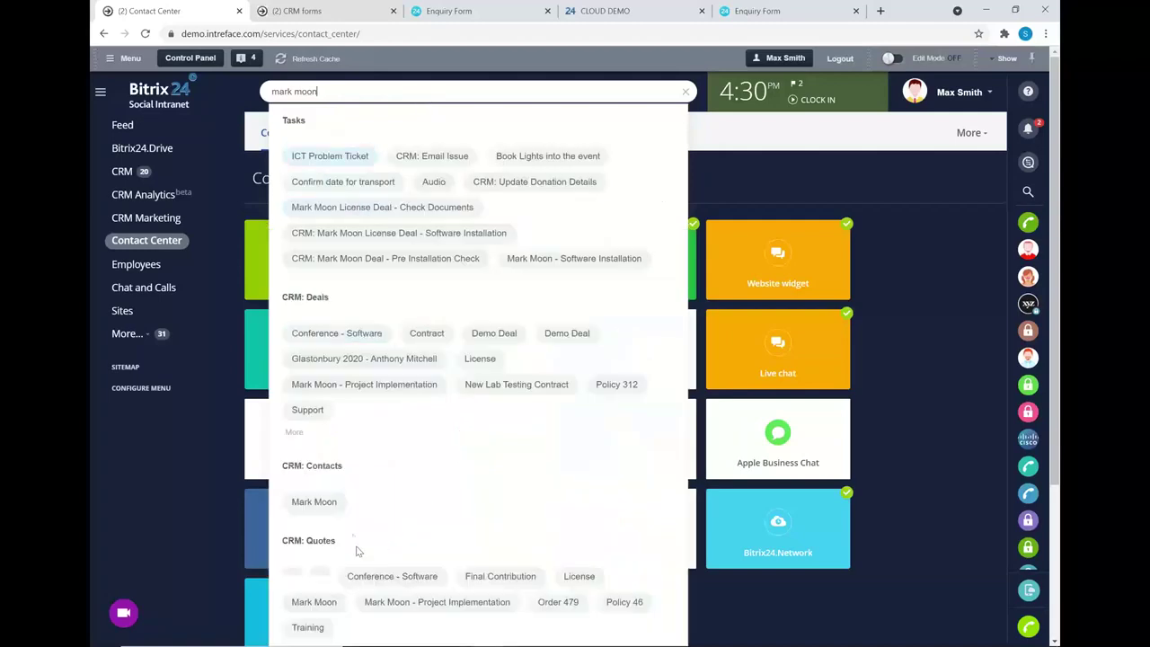
click(329, 508)
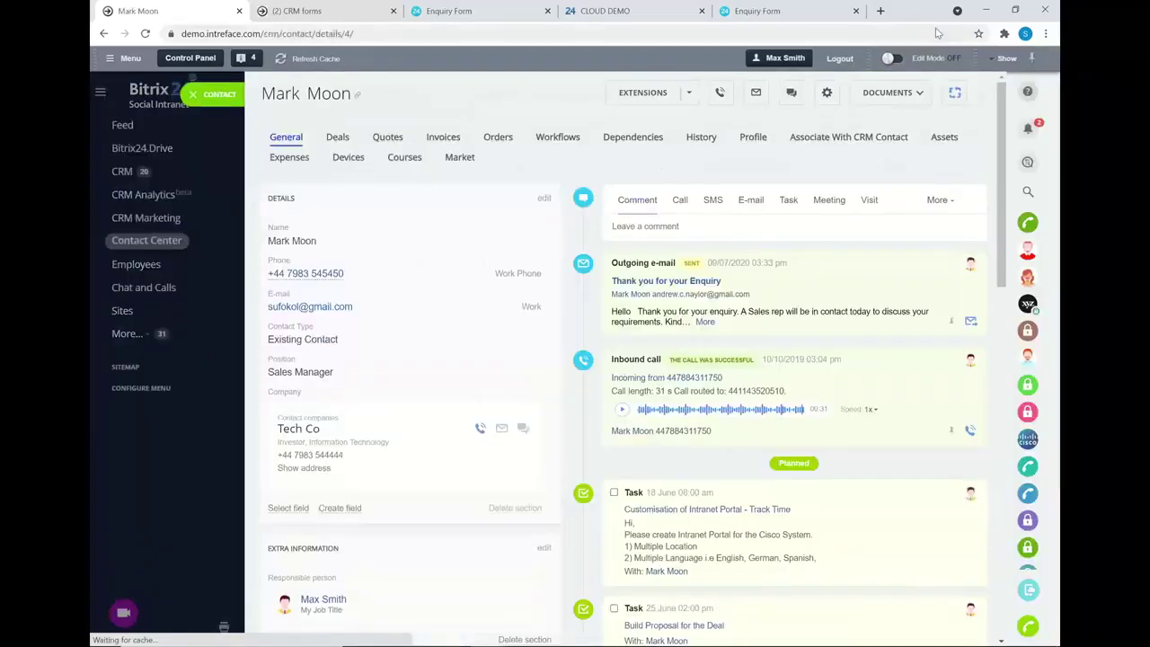
- Send the contact an e-mail using the 'Thank you for your Enquiry' template
click(752, 199)
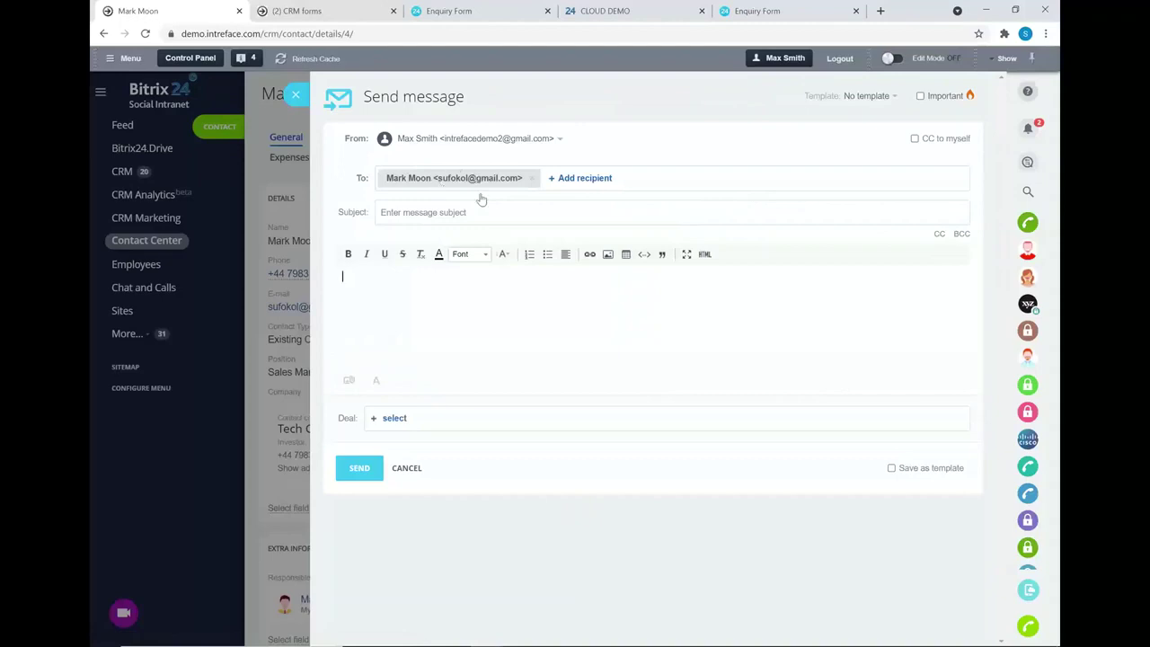
click(500, 144)
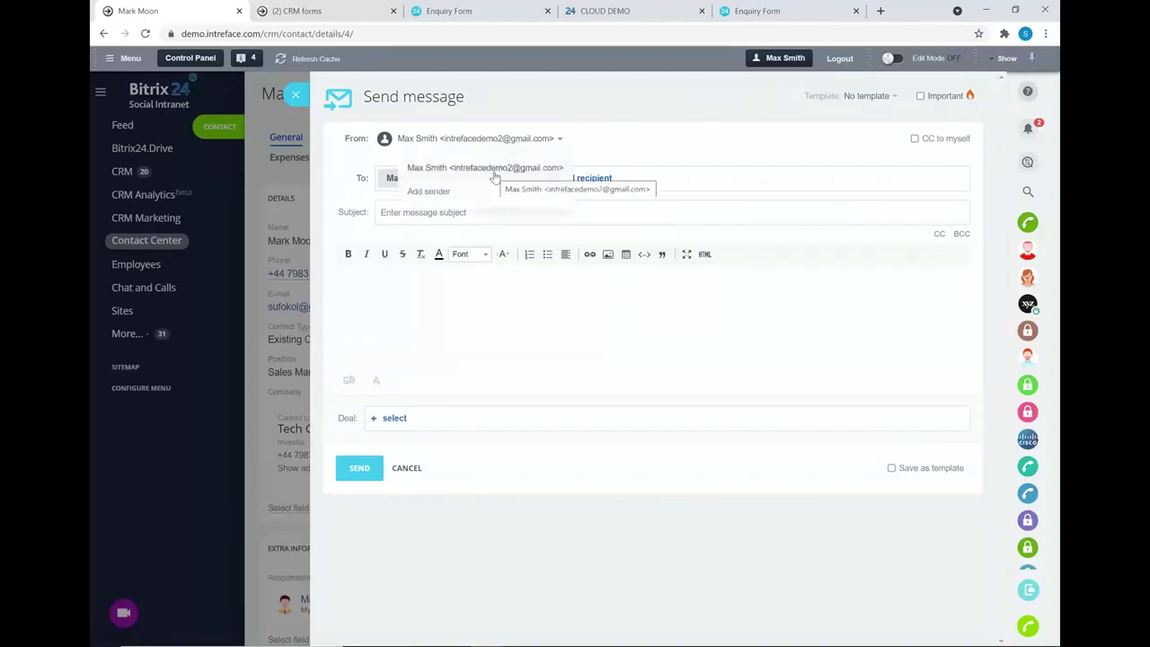
click(477, 311)
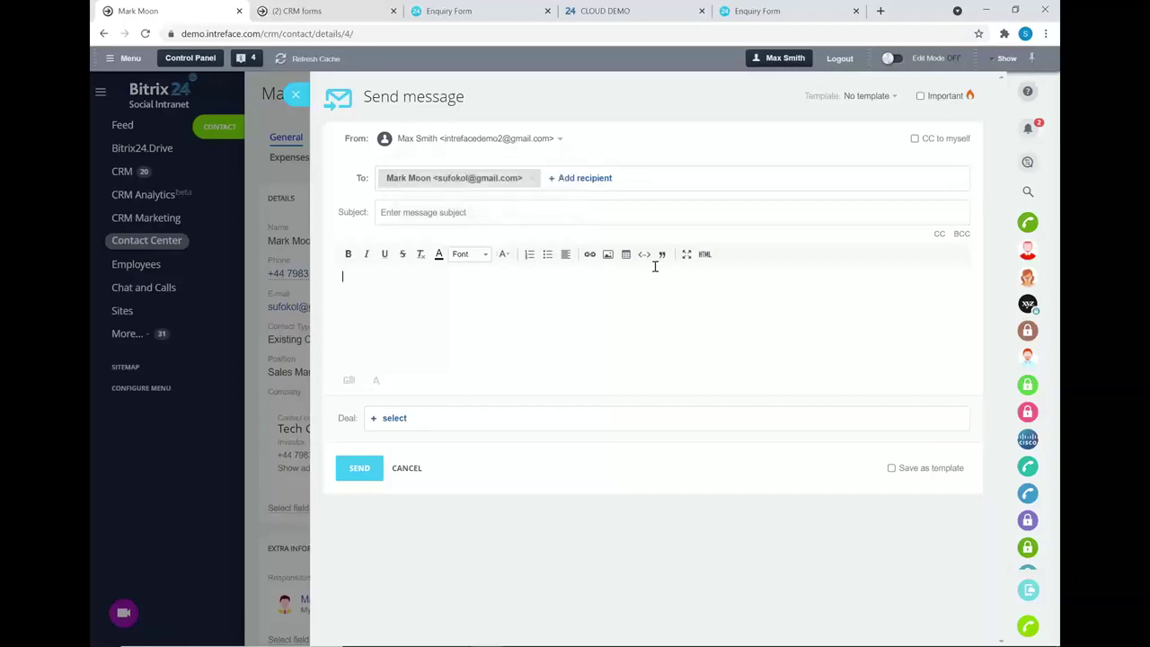
click(866, 96)
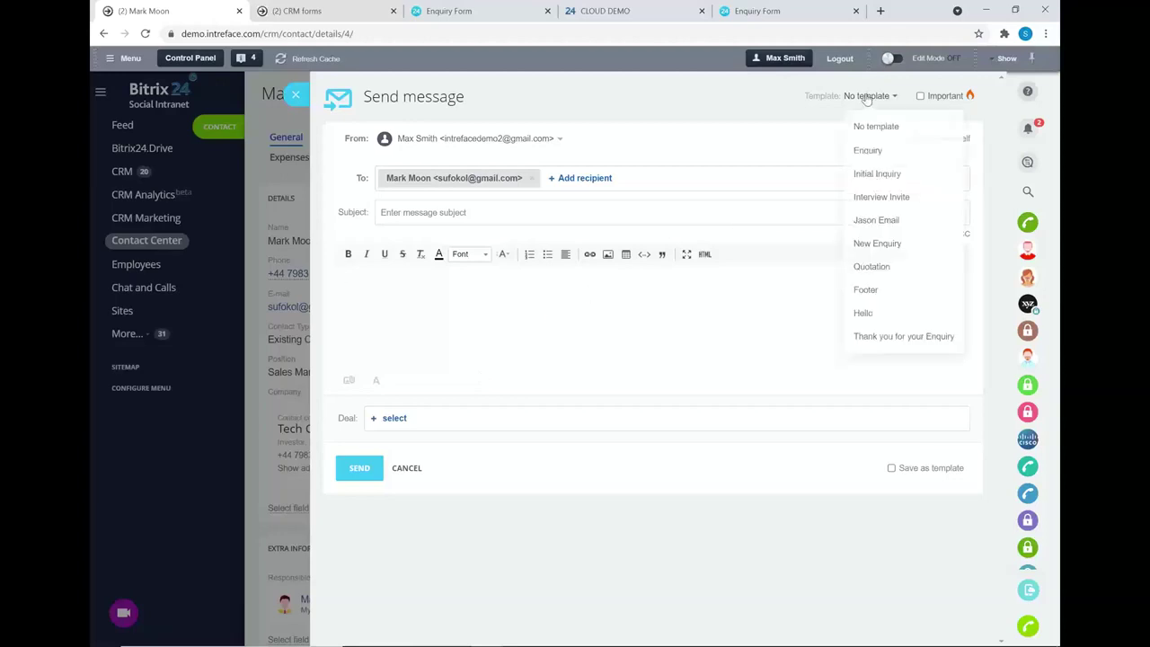
click(884, 339)
click(359, 509)
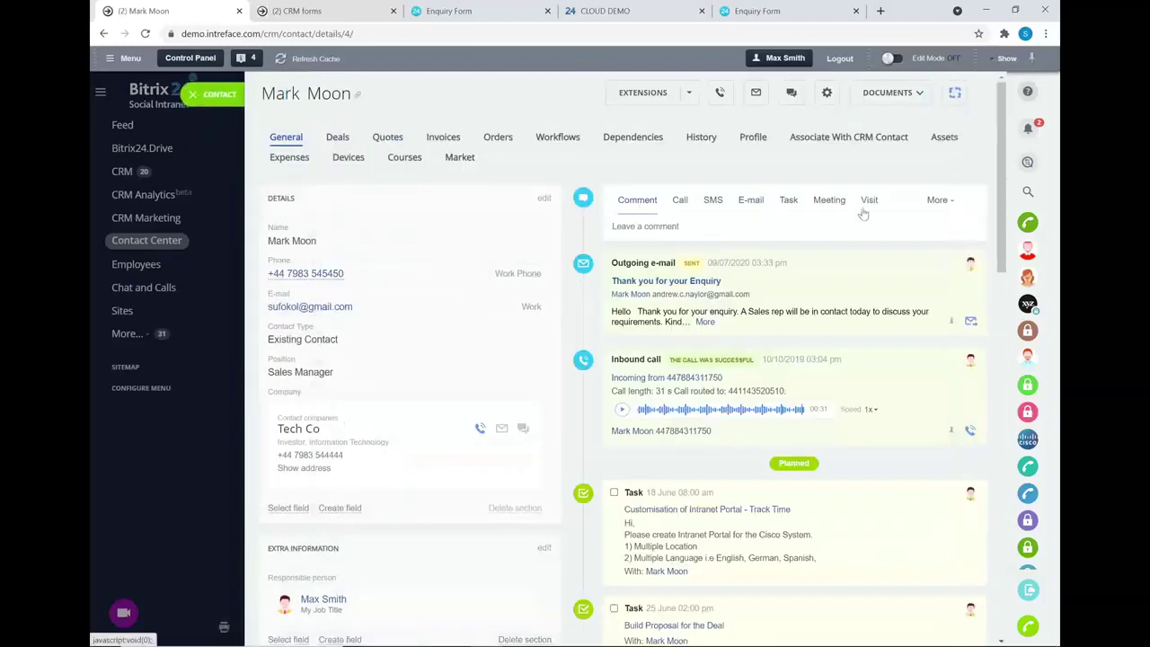
- Check the sent e-mail in the contact's timeline, then close it and the contact card
scroll(865, 213, down, 3)
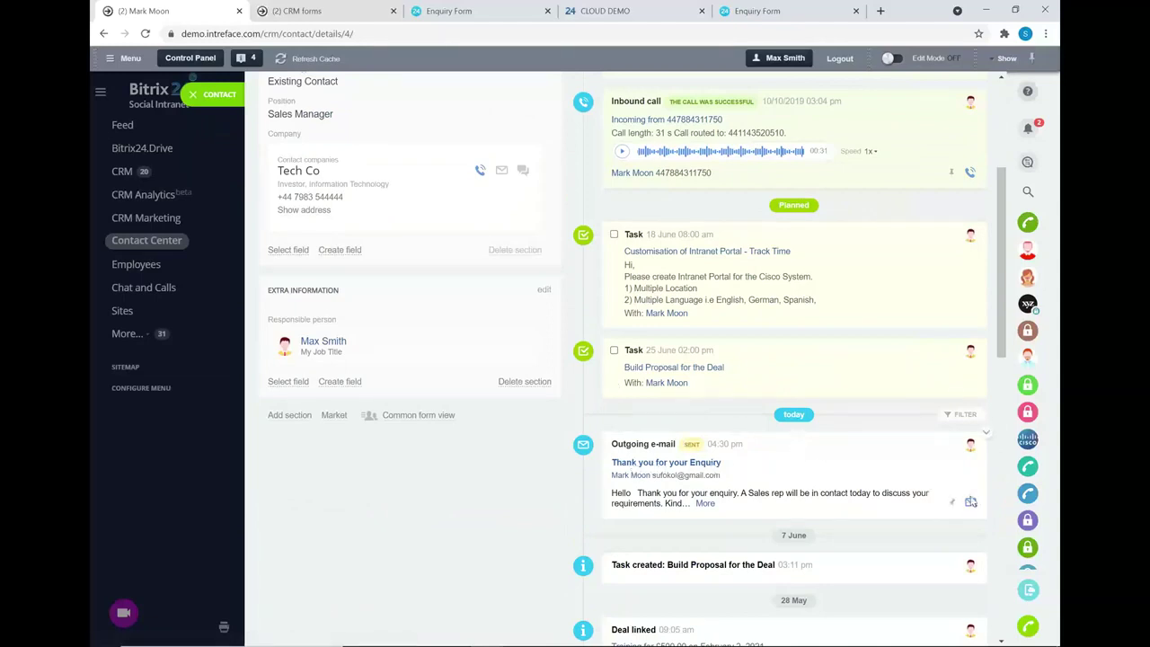
click(688, 462)
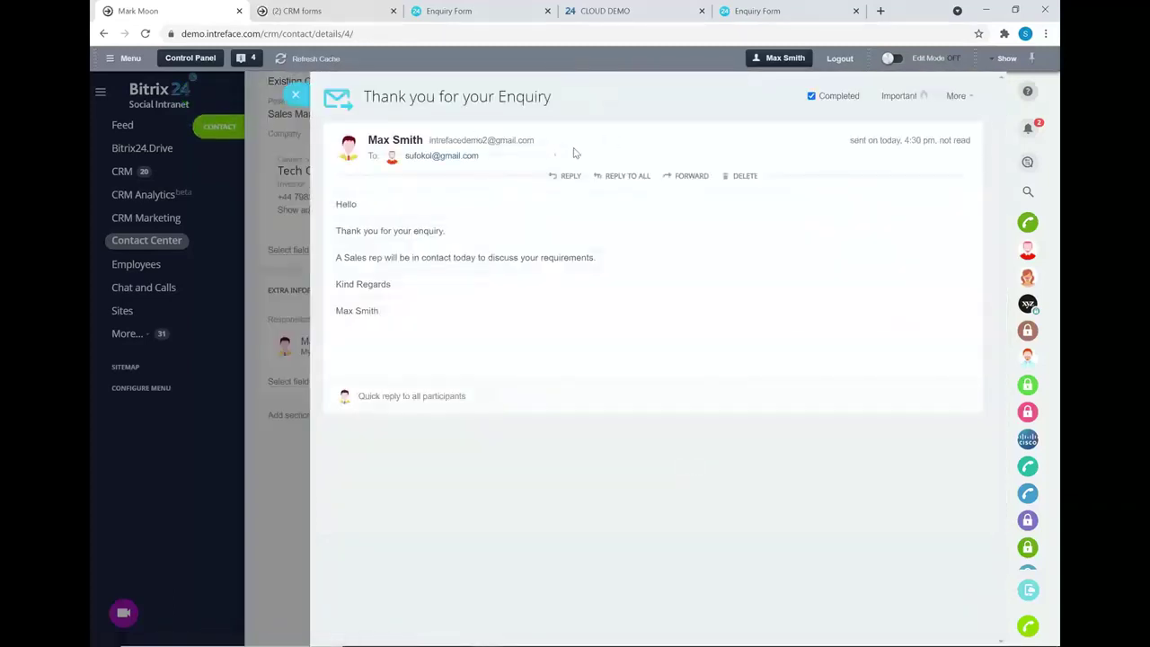
drag(551, 143, 430, 146)
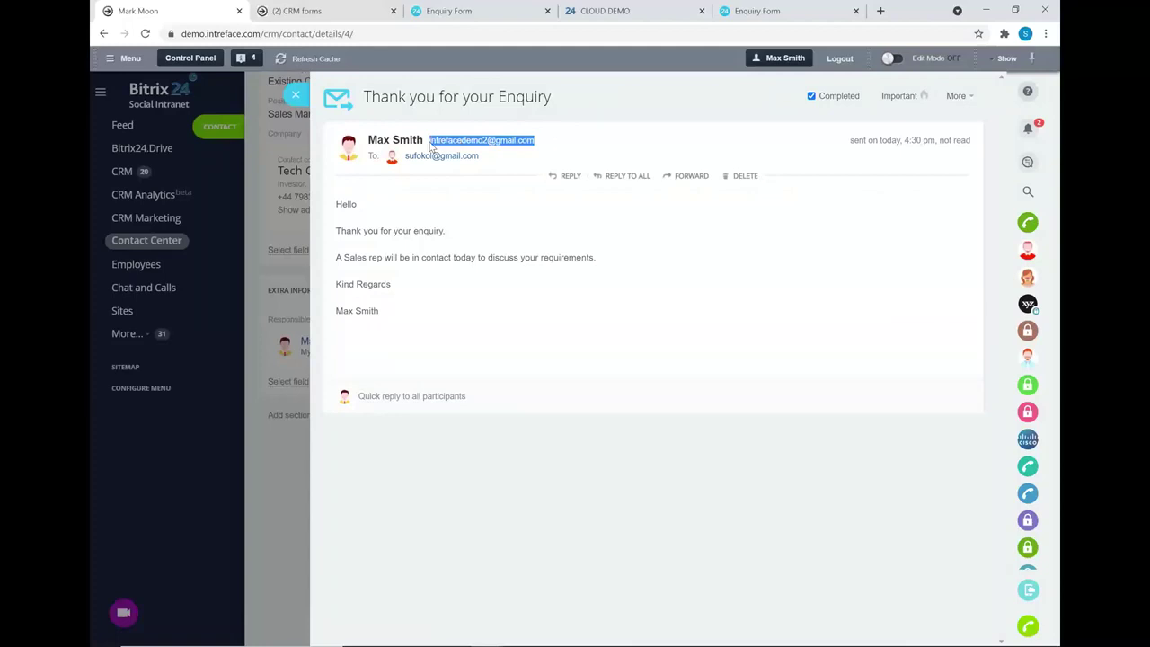
click(295, 94)
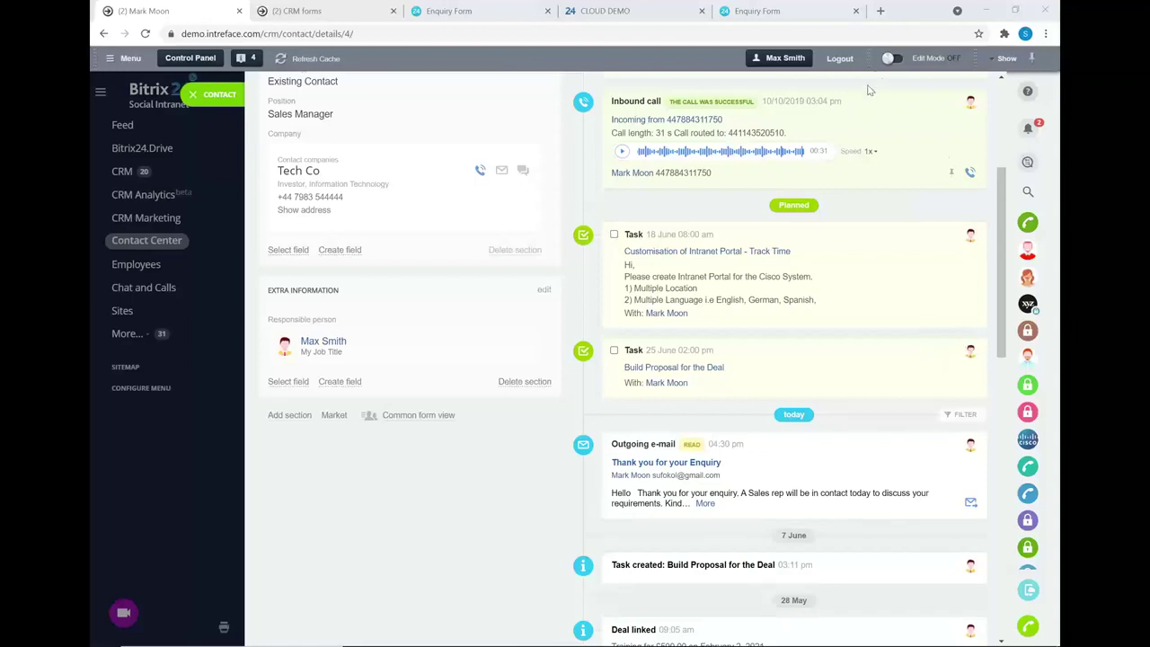
scroll(545, 185, up, 3)
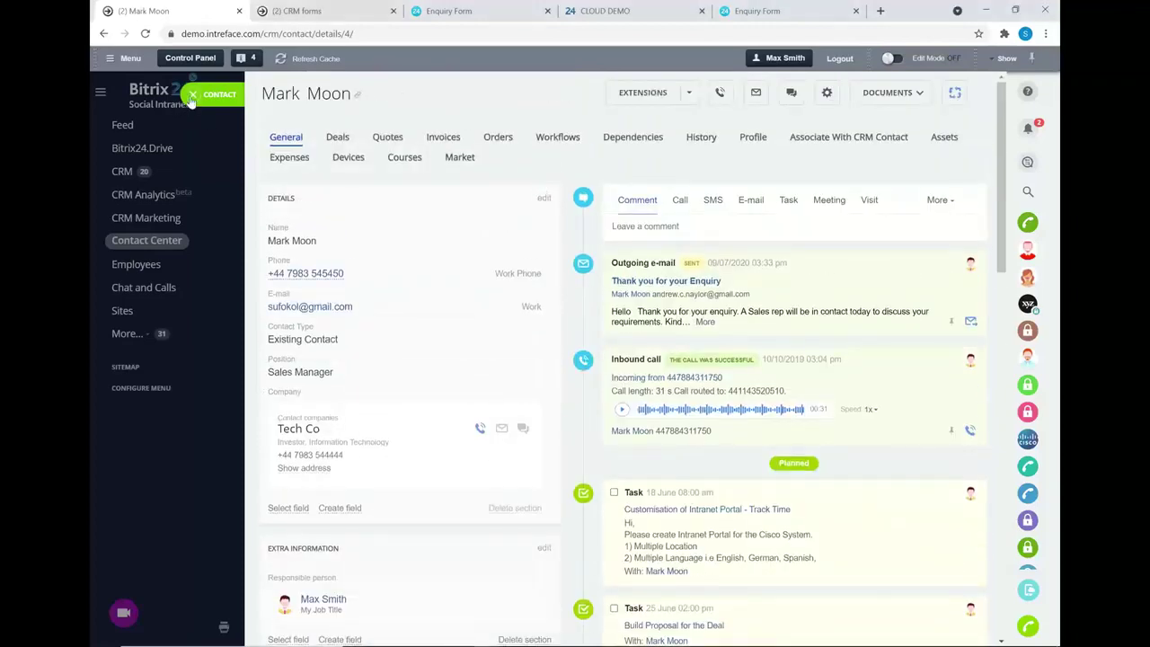
key(Escape)
- Go to the CRM Access Permissions page under Settings > Permissions
click(685, 90)
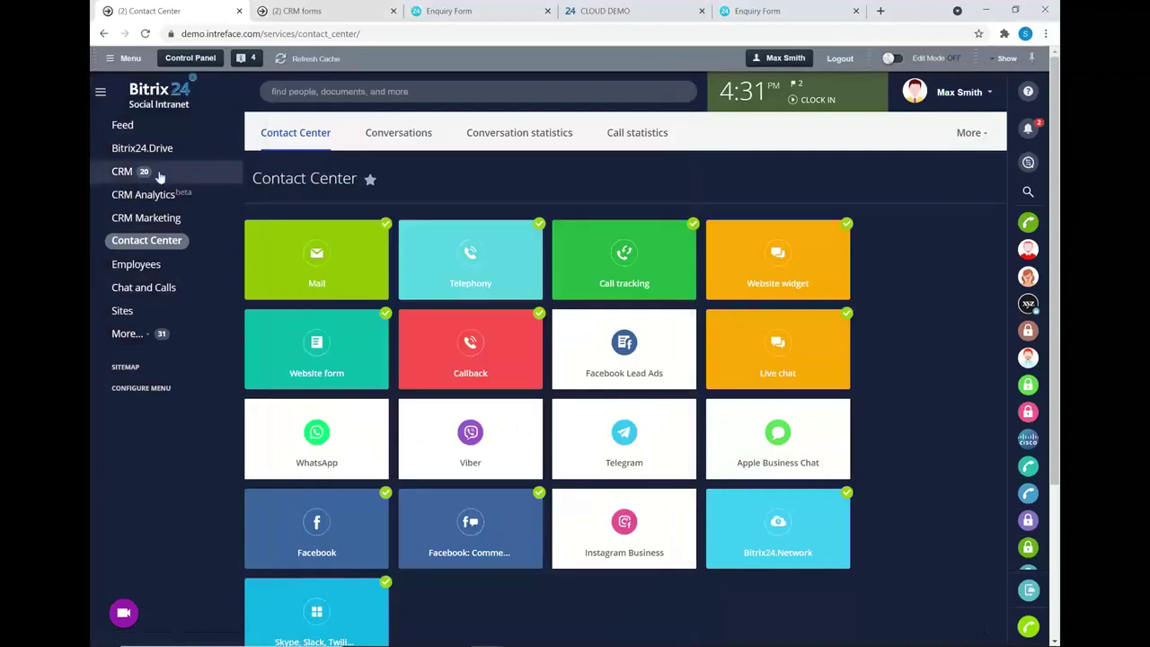
click(121, 170)
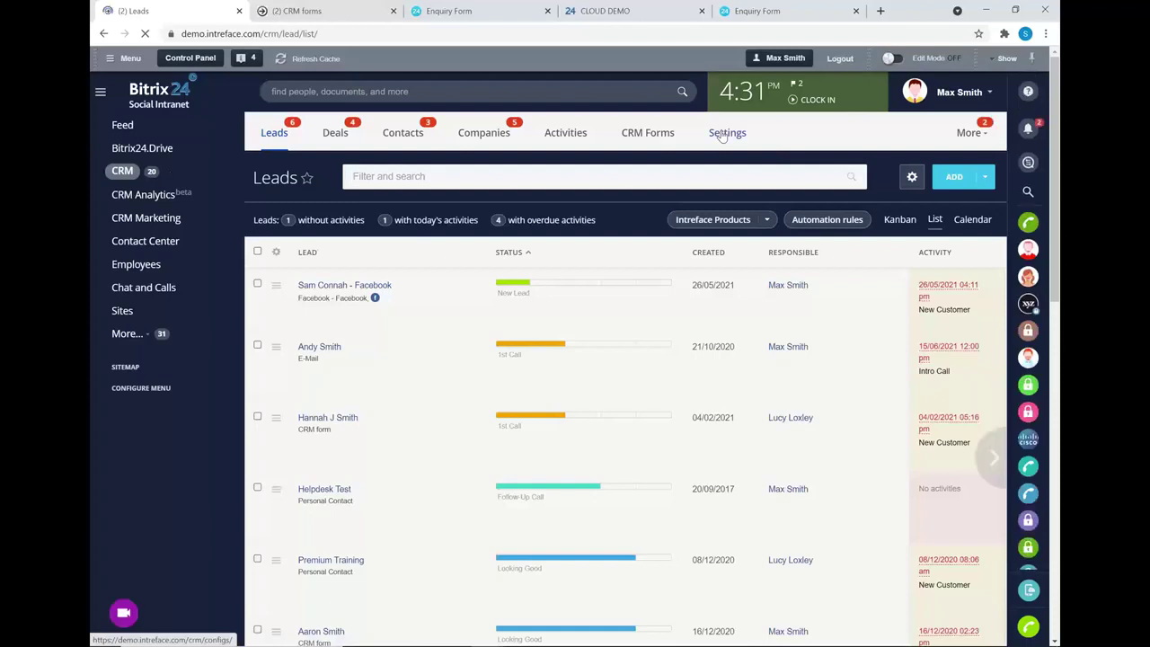
click(721, 135)
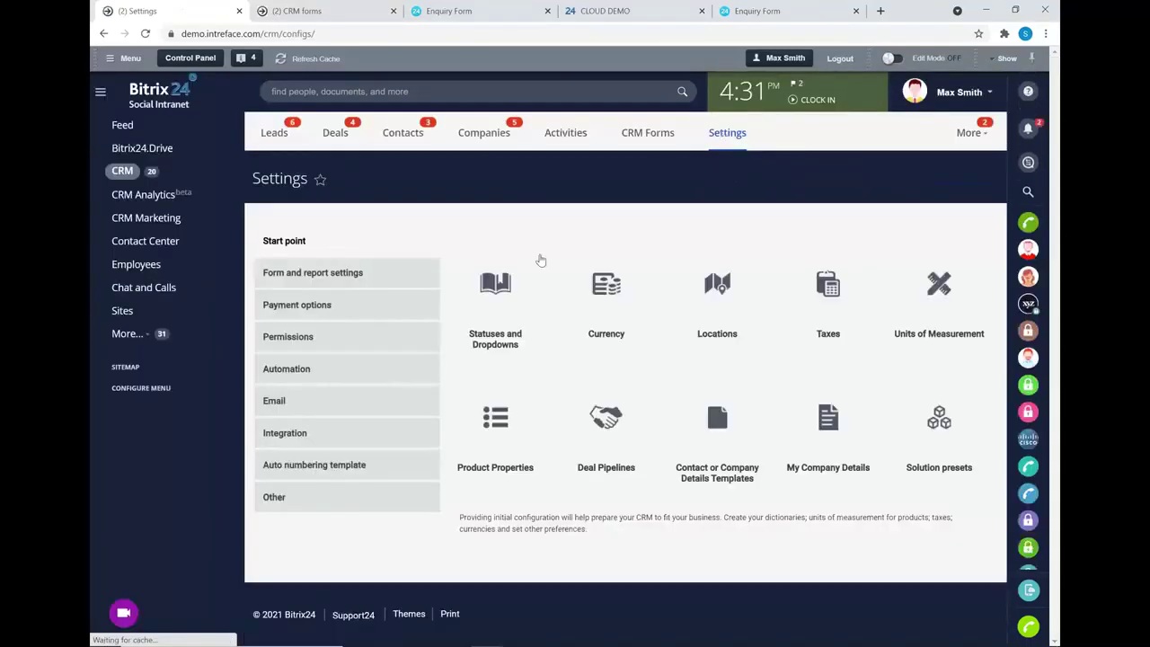
click(305, 337)
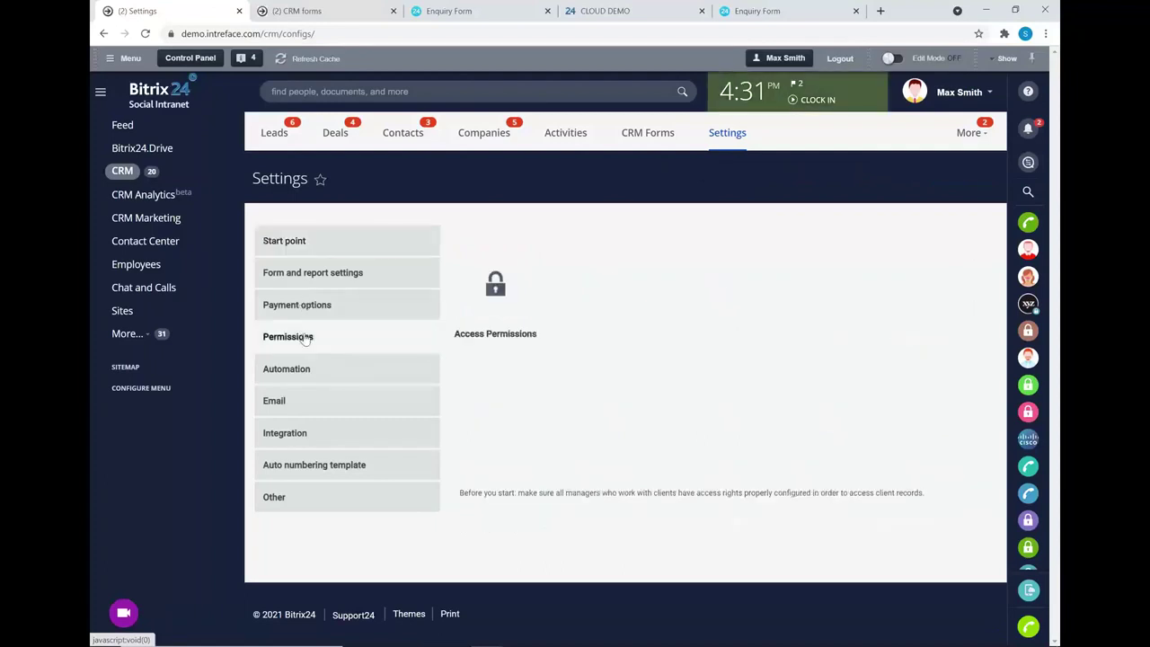
click(498, 278)
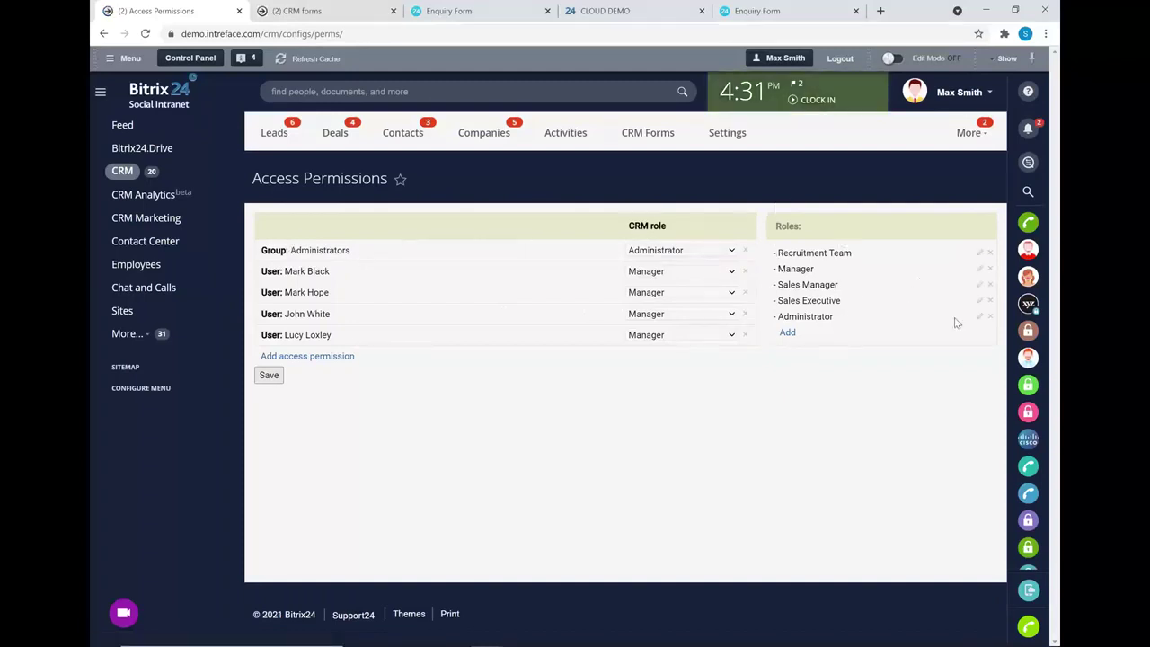
- Set the Recruitment Team role's Lead read access to Personal, then switch to the Next Level CRM slides
click(980, 256)
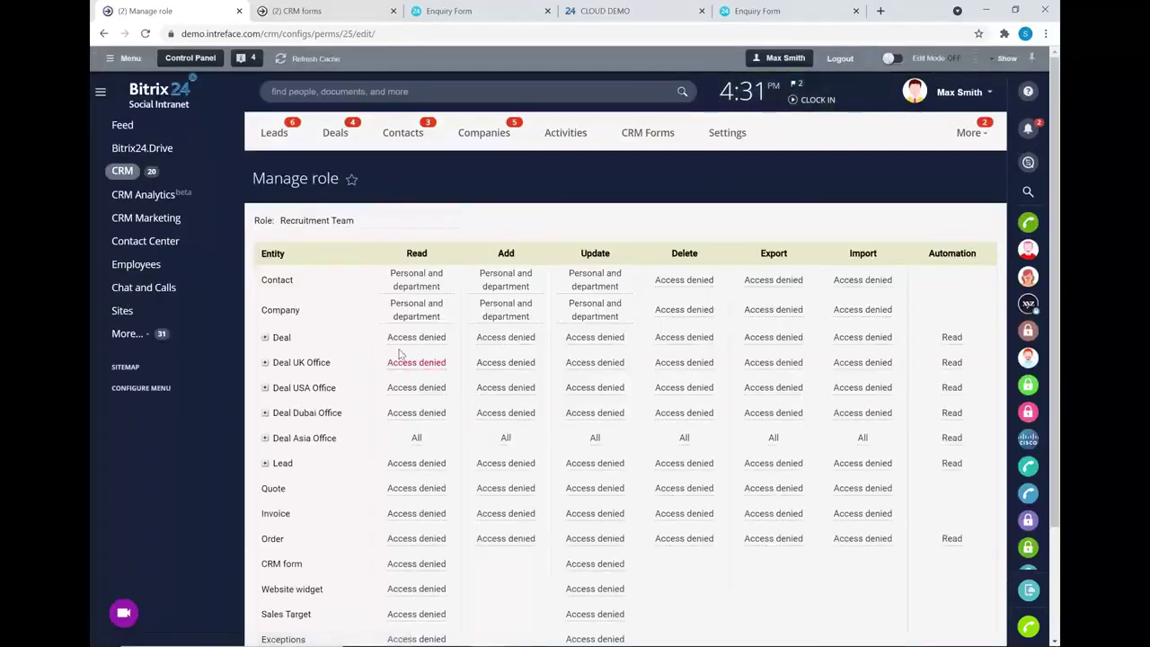
scroll(406, 343, down, 1)
click(419, 399)
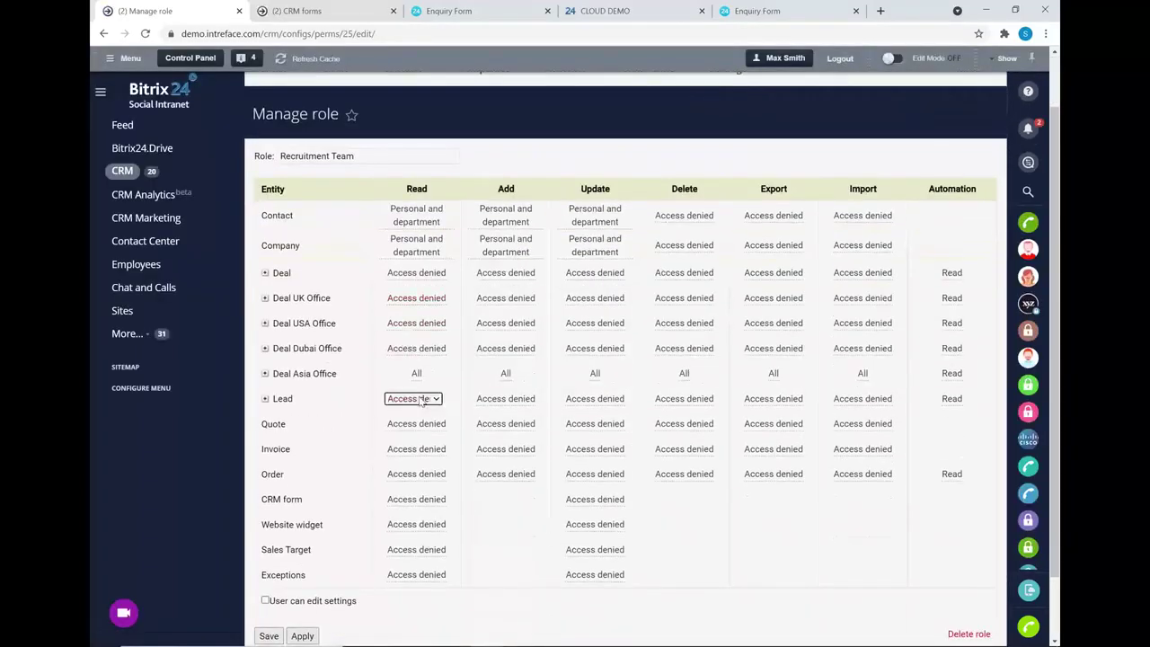
click(420, 400)
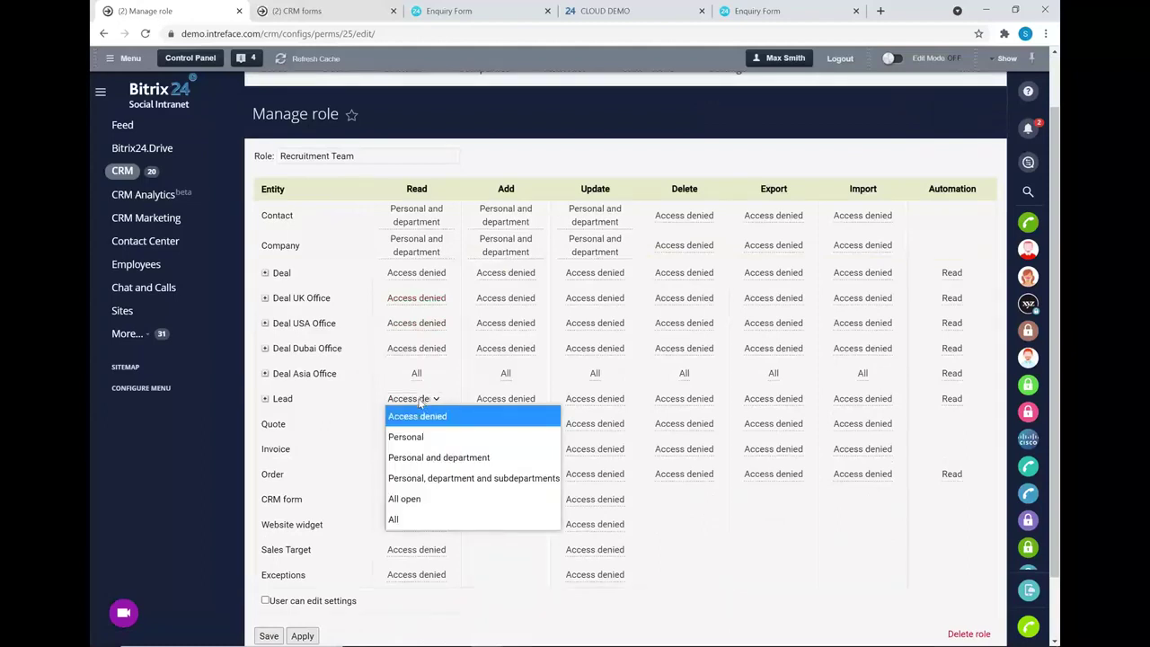
click(418, 437)
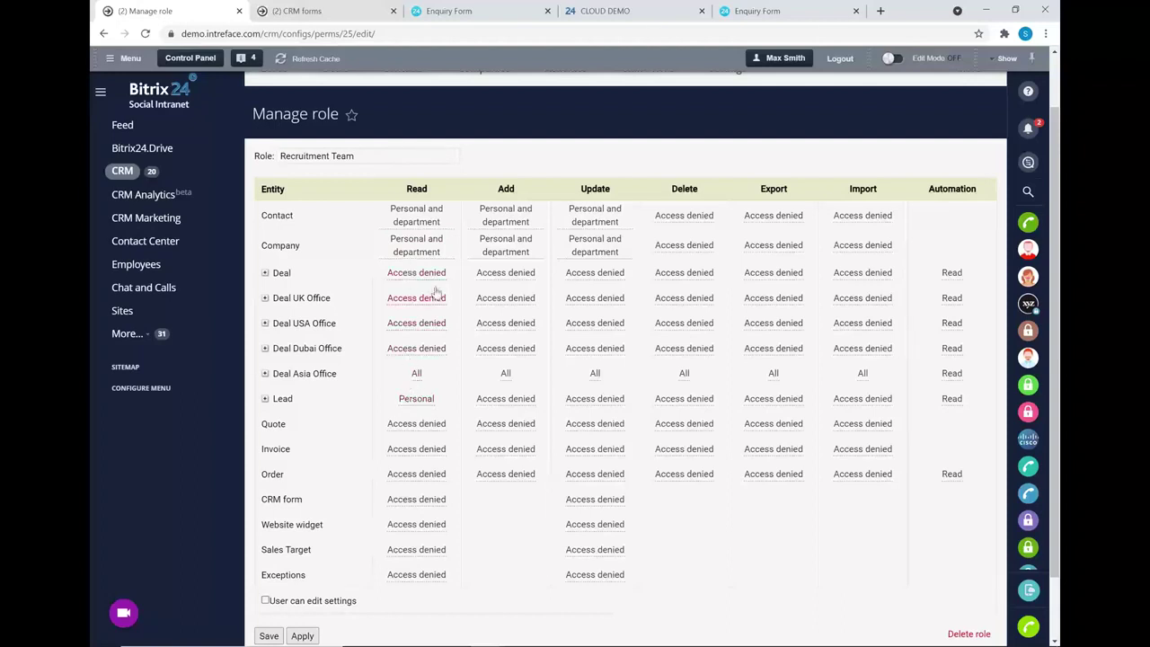
click(396, 273)
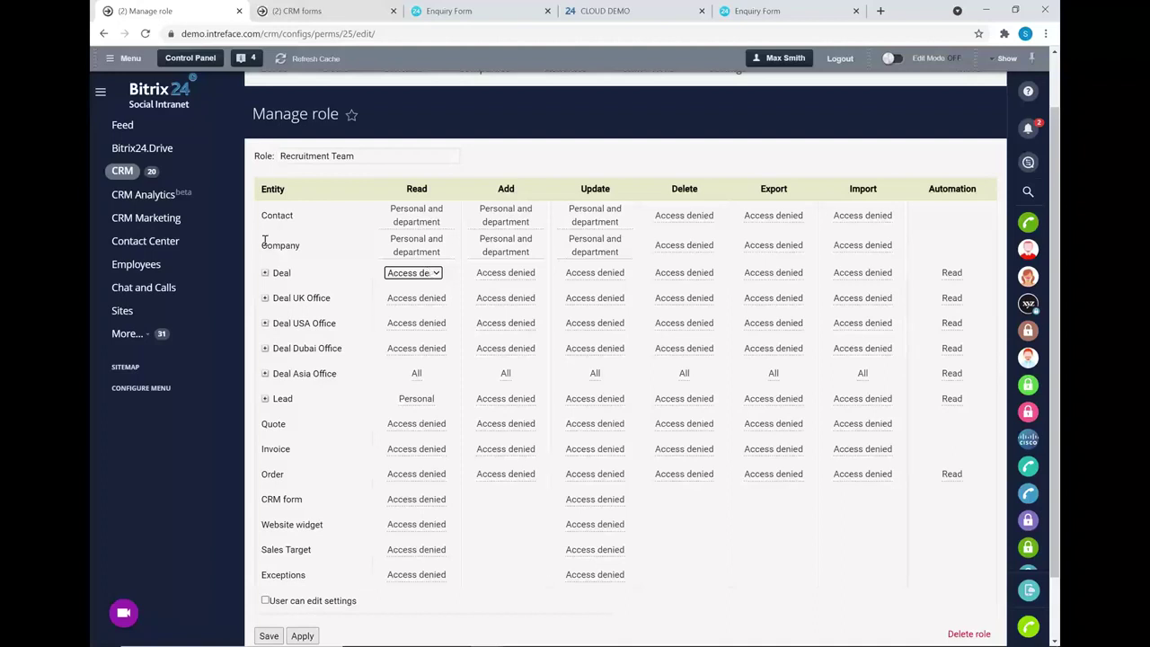
scroll(494, 278, up, 2)
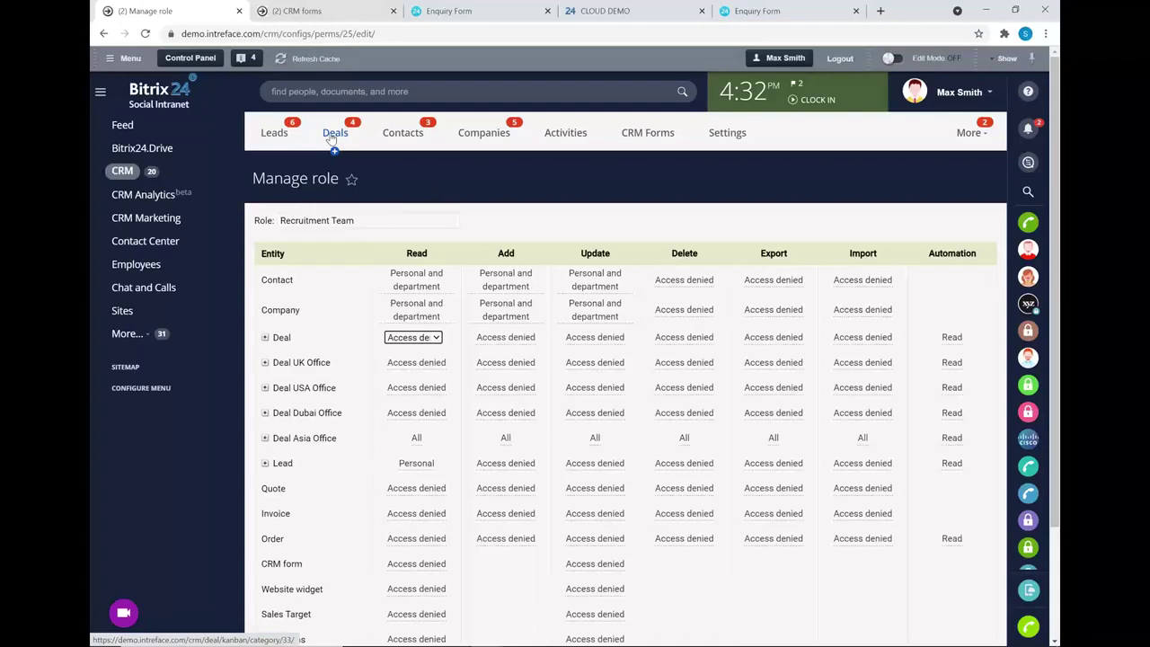
key(alt+Tab)
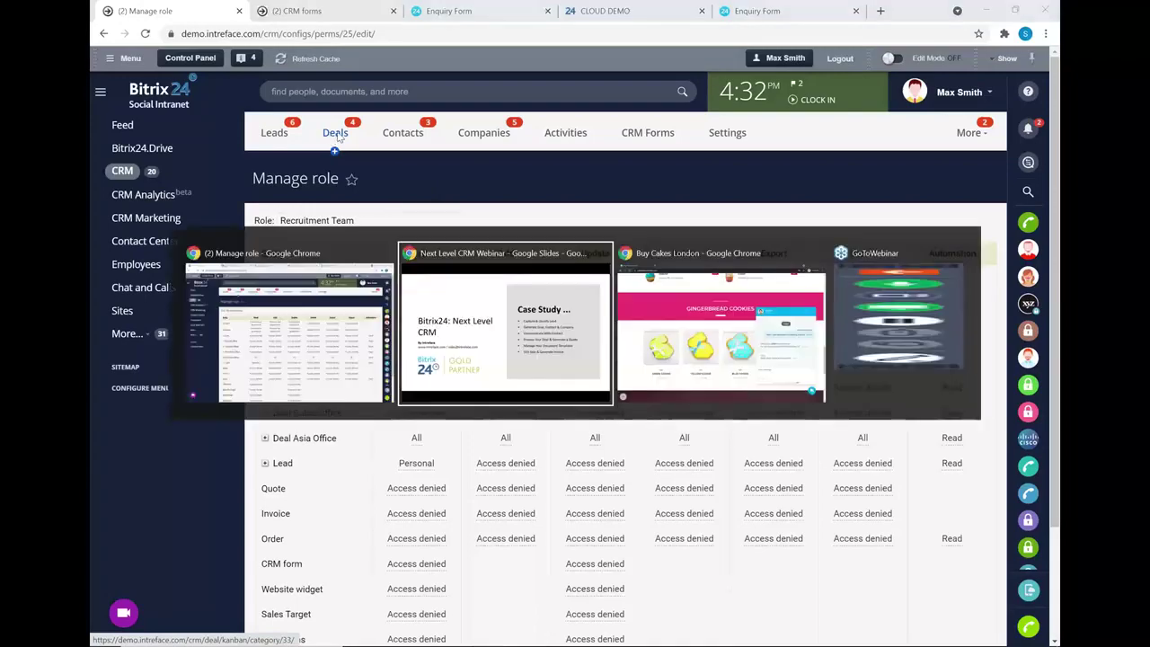
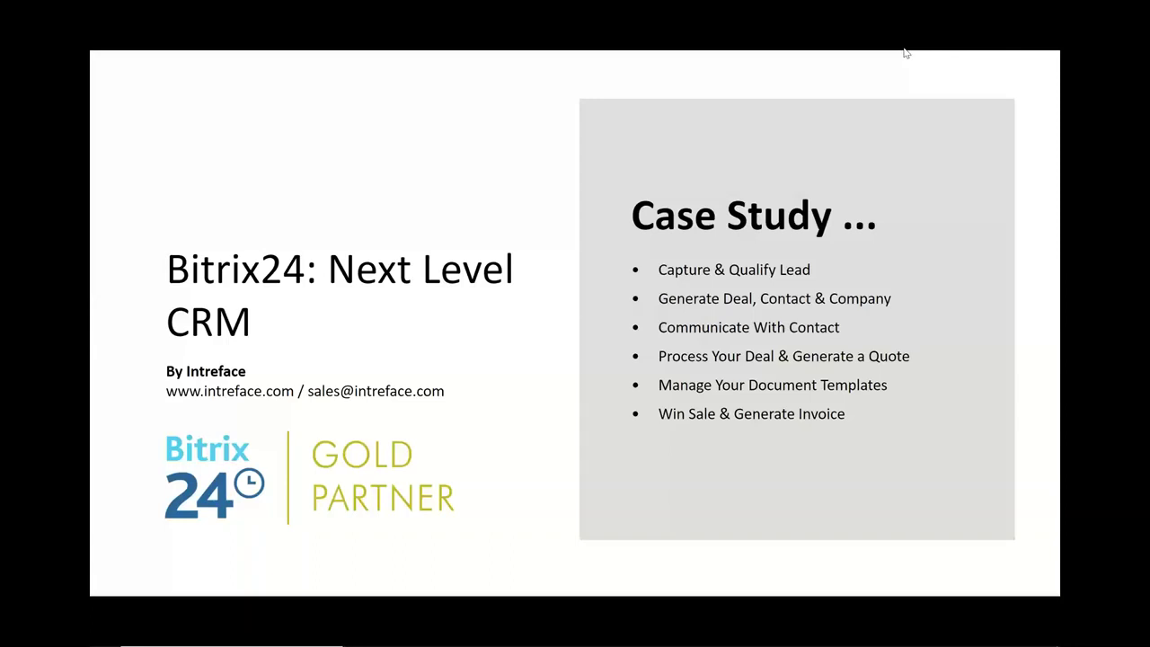
- Switch from the PowerPoint slideshow to the browser showing the Bitrix24 Manage role page
key(alt+Tab)
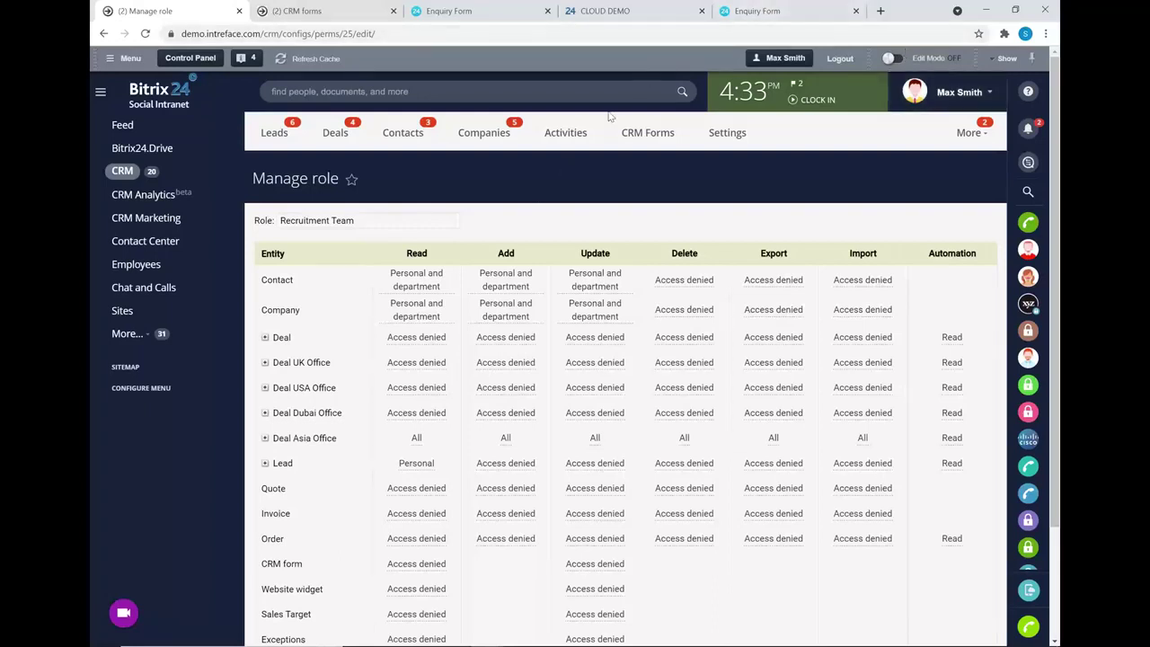
- Submit the Enquiry Form with Enquiry Type Sales, then open CRM > Leads to see the new lead
click(546, 11)
click(616, 11)
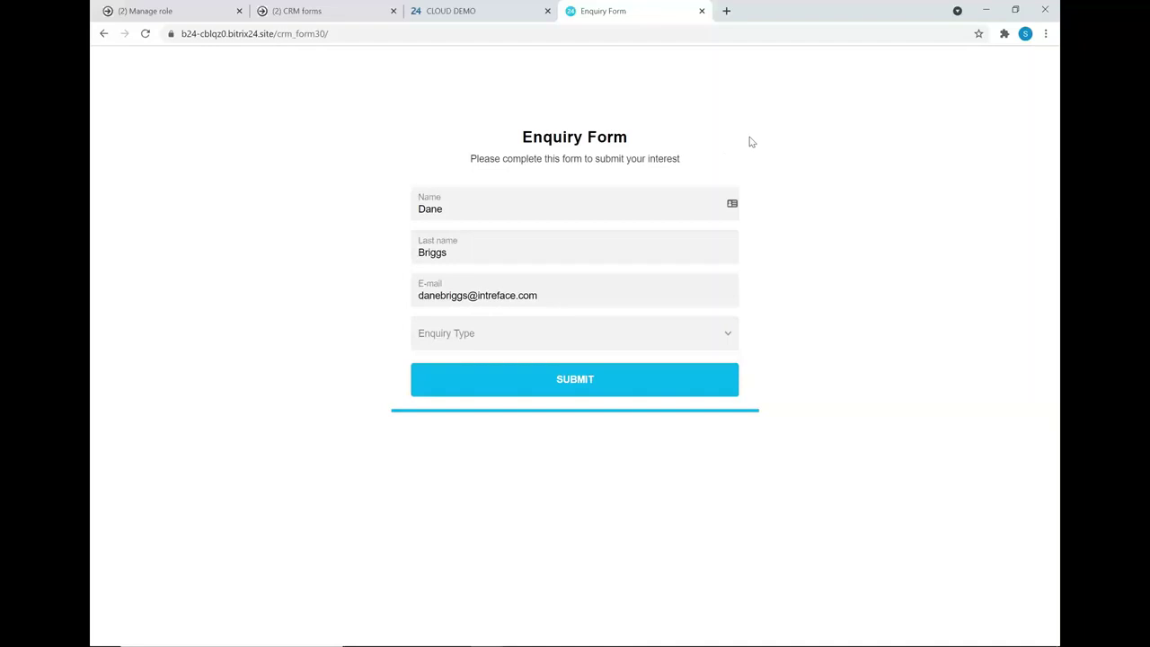
click(630, 332)
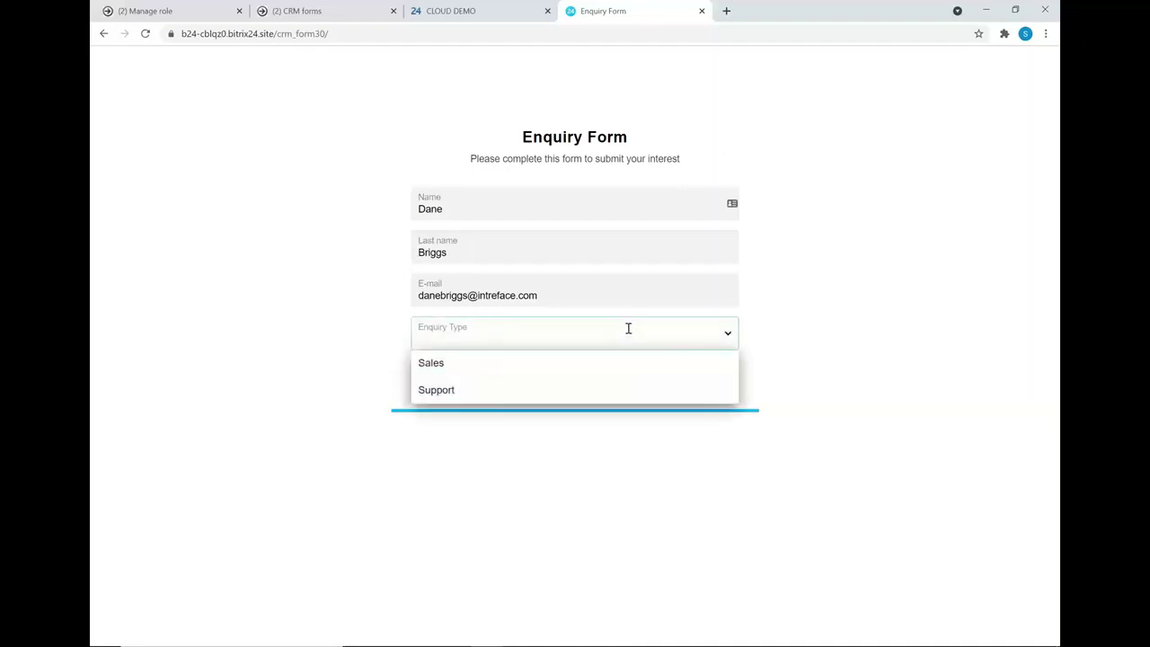
click(459, 367)
click(553, 379)
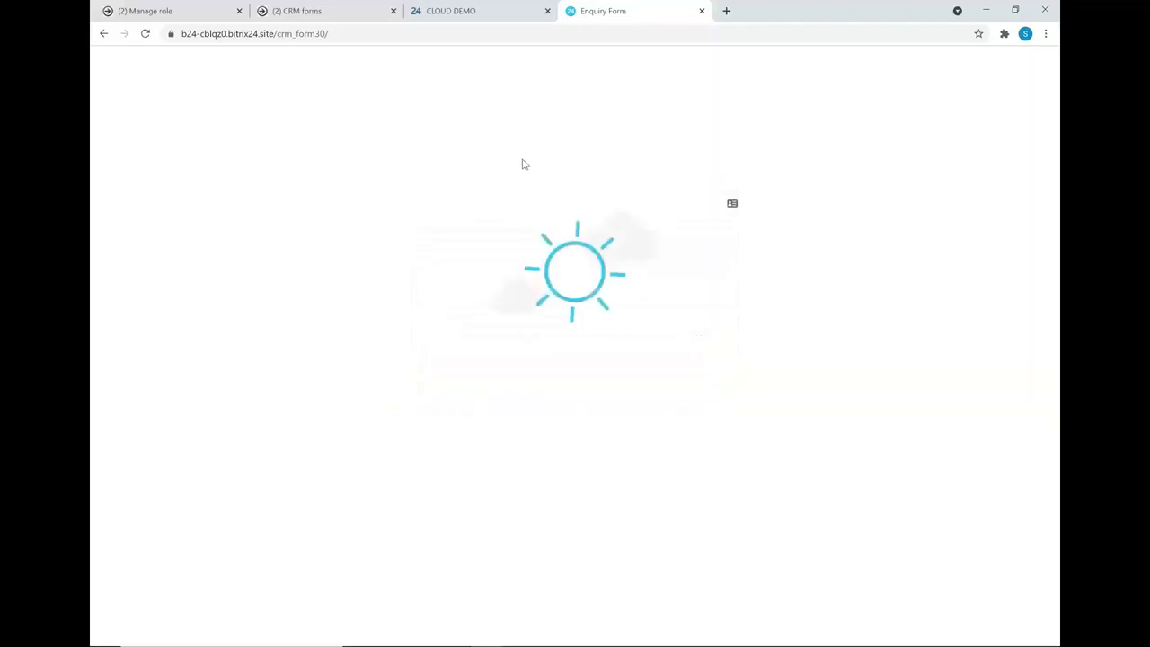
click(173, 12)
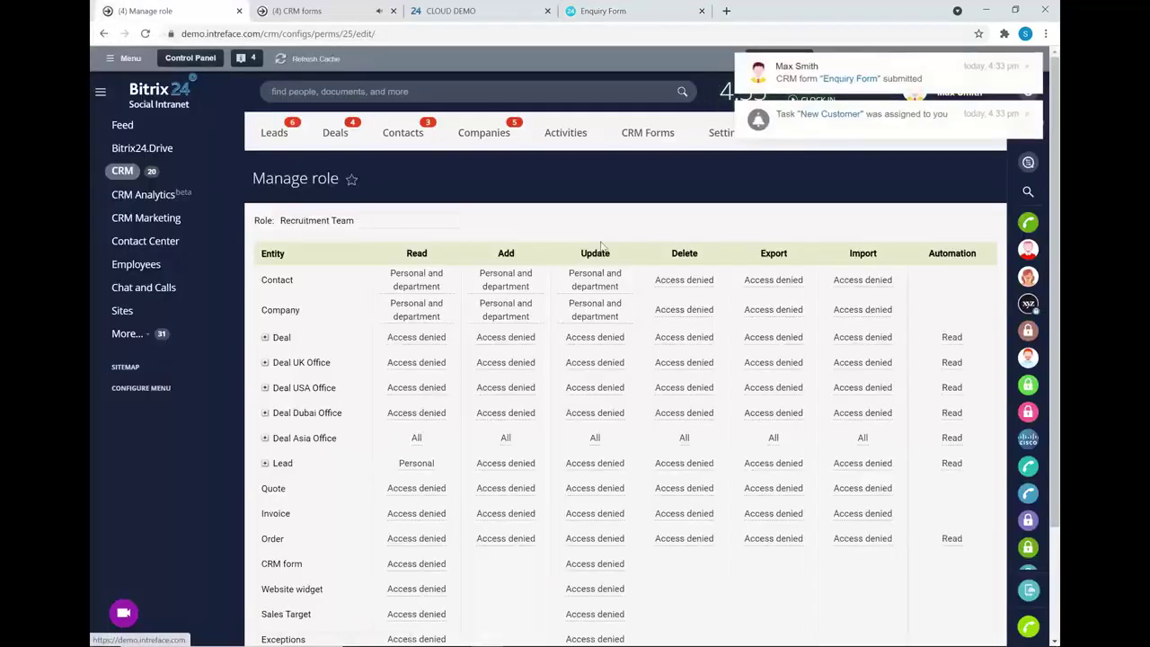
click(274, 133)
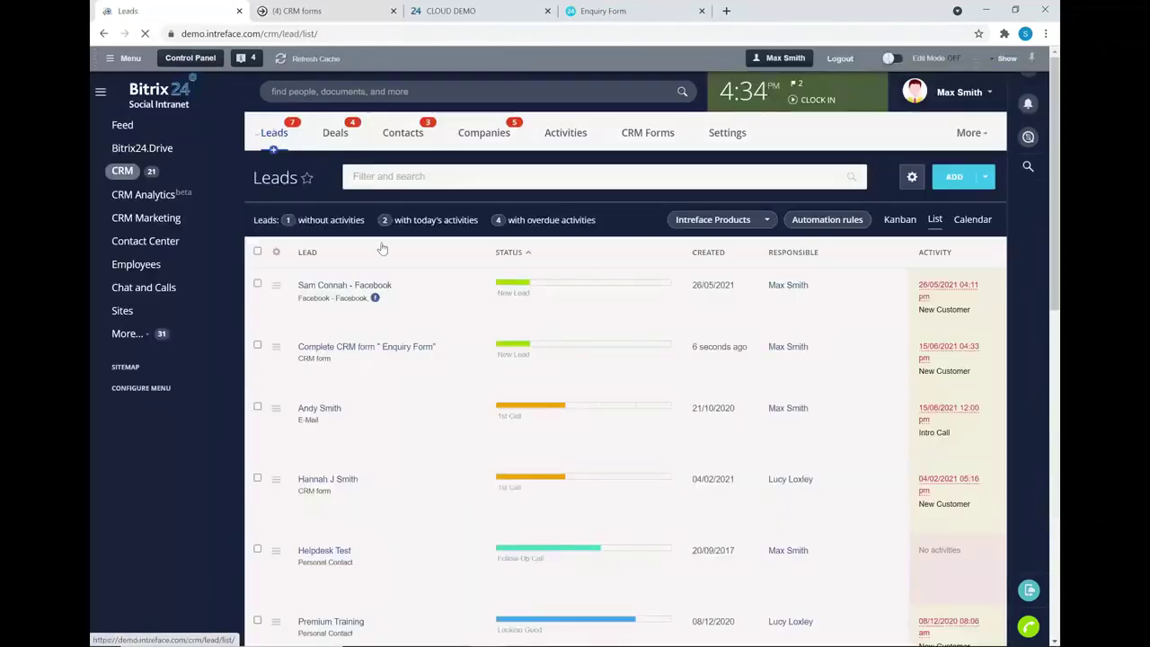
- Open the new CRM-form lead and retitle it with the contact's first name
click(371, 347)
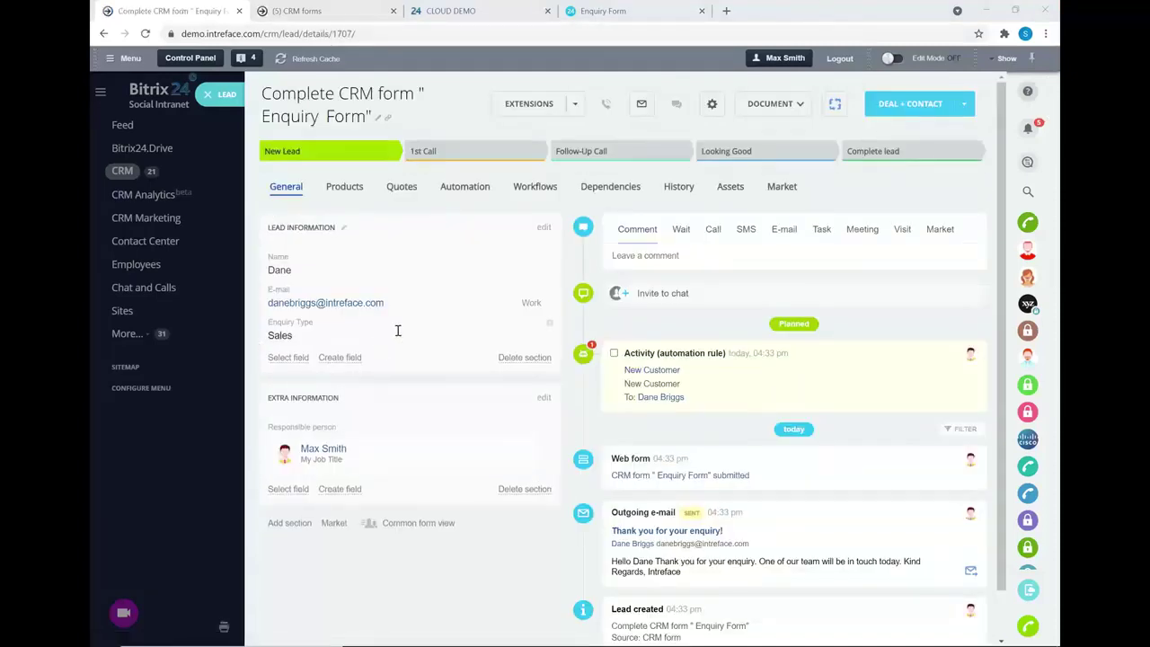
click(375, 114)
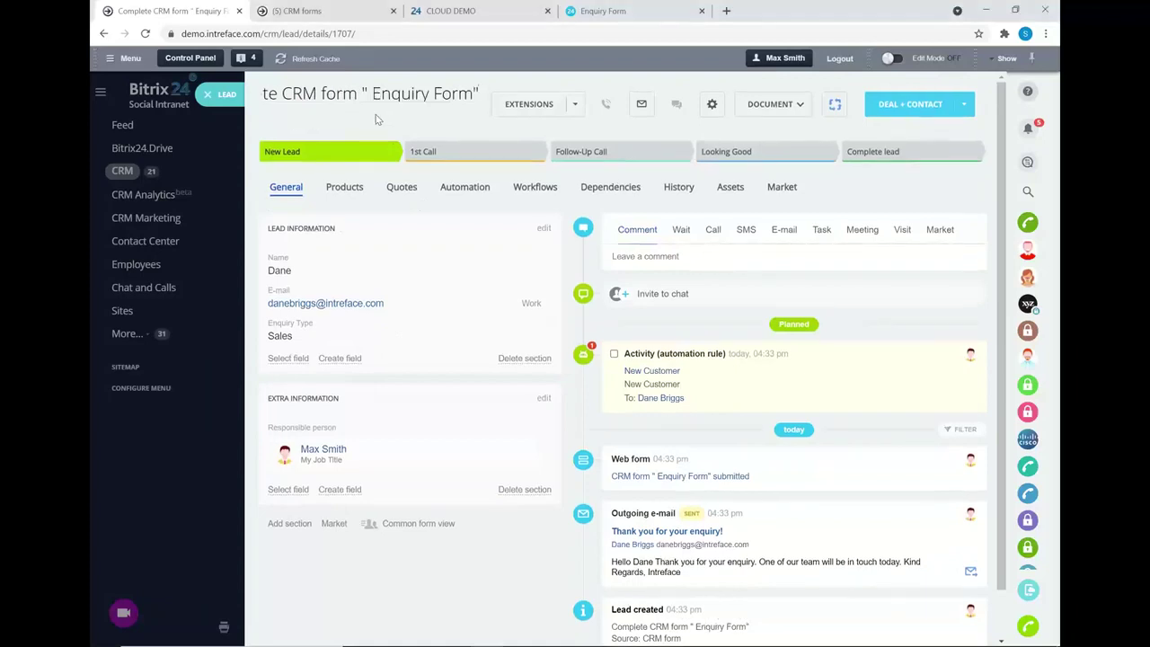
key(BackSpace)
key(BackSpace)
key(BackSpace)
key(BackSpace)
key(BackSpace)
key(BackSpace)
key(BackSpace)
key(BackSpace)
key(BackSpace)
key(BackSpace)
key(BackSpace)
key(BackSpace)
key(BackSpace)
key(BackSpace)
key(BackSpace)
key(BackSpace)
key(BackSpace)
key(BackSpace)
key(BackSpace)
key(BackSpace)
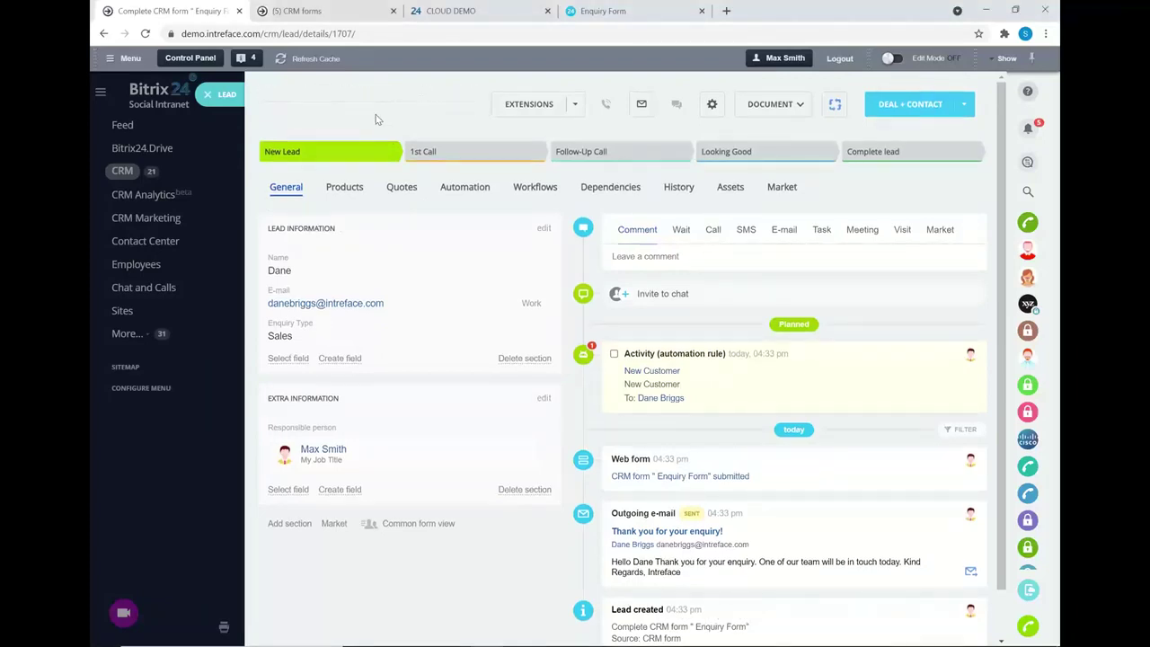
text(Dane)
key(Return)
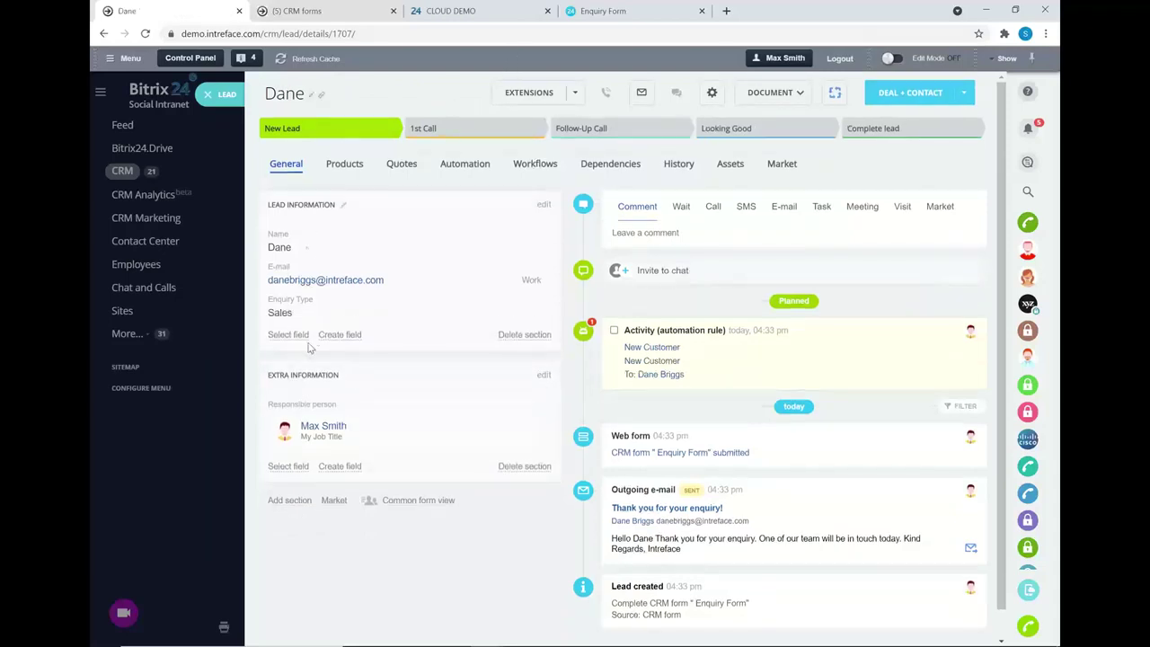
- Comment 'would like a quote for training', then move the lead to 1st Call and complete the automation activity
click(677, 232)
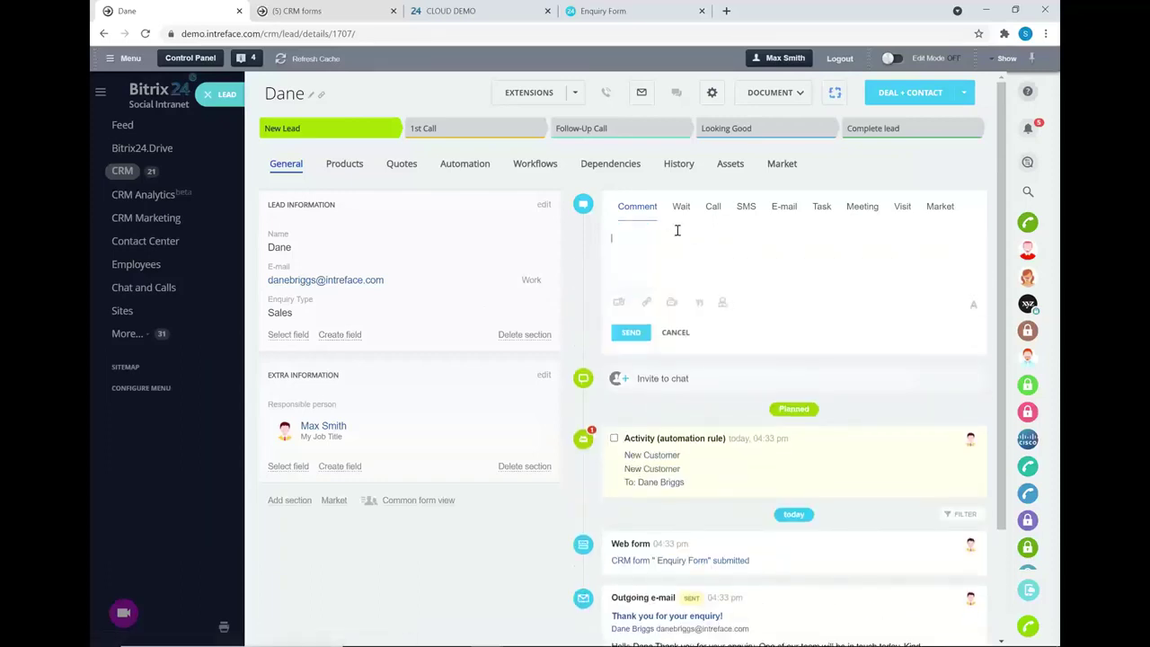
text(would )
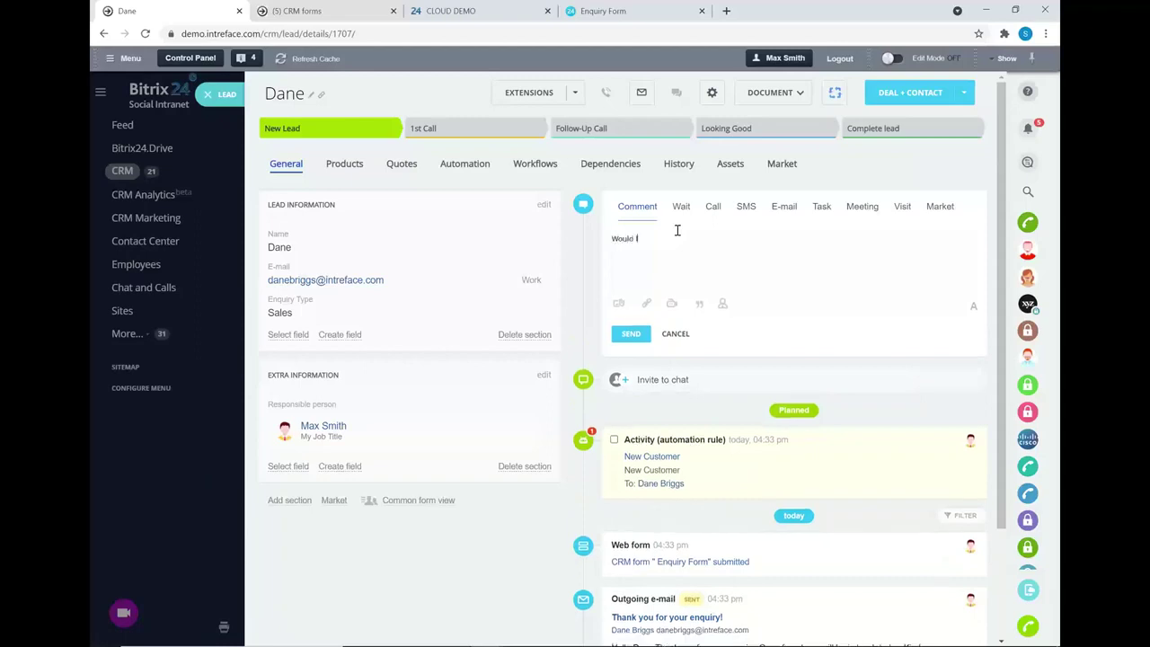
text(like a quote for training)
click(619, 305)
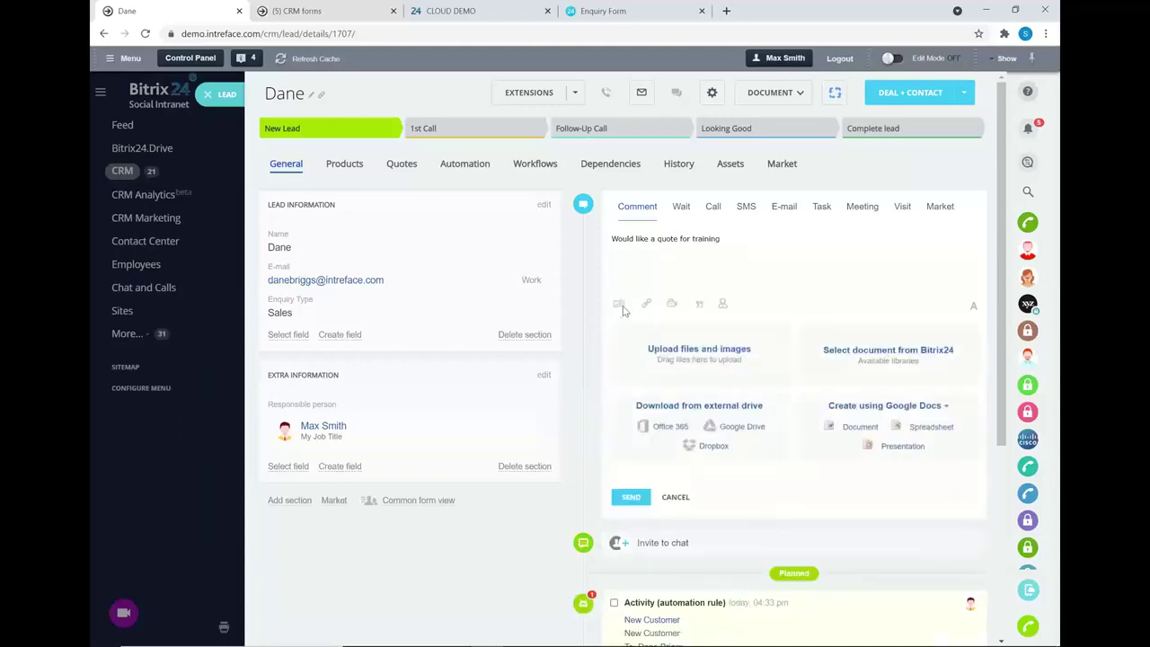
click(633, 497)
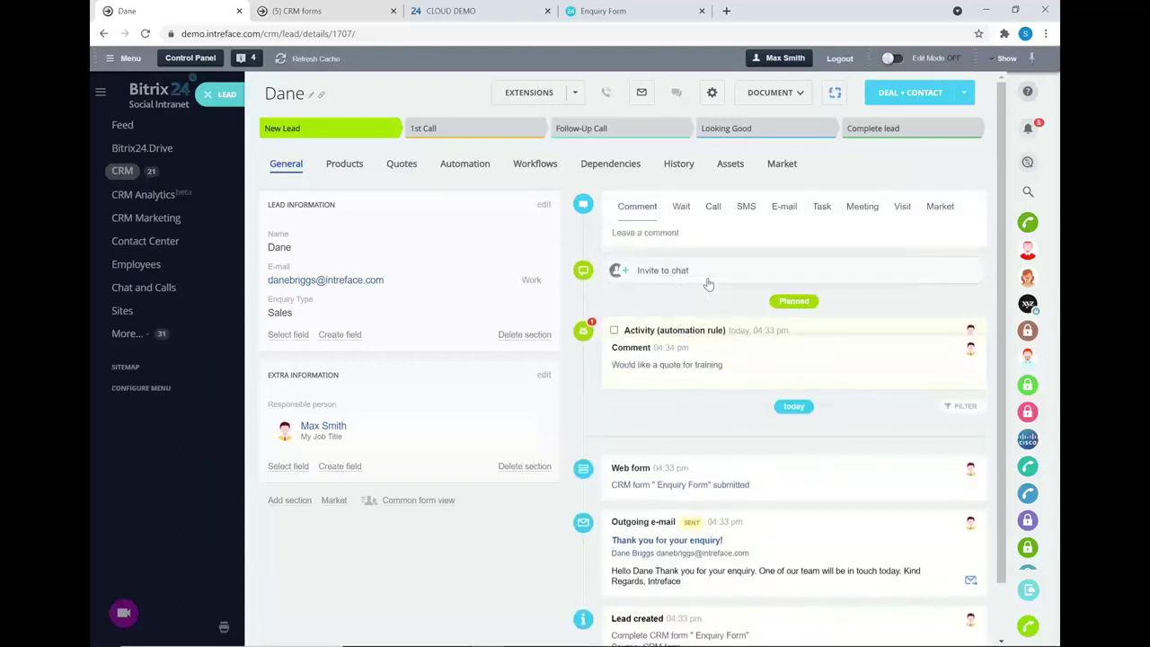
click(483, 129)
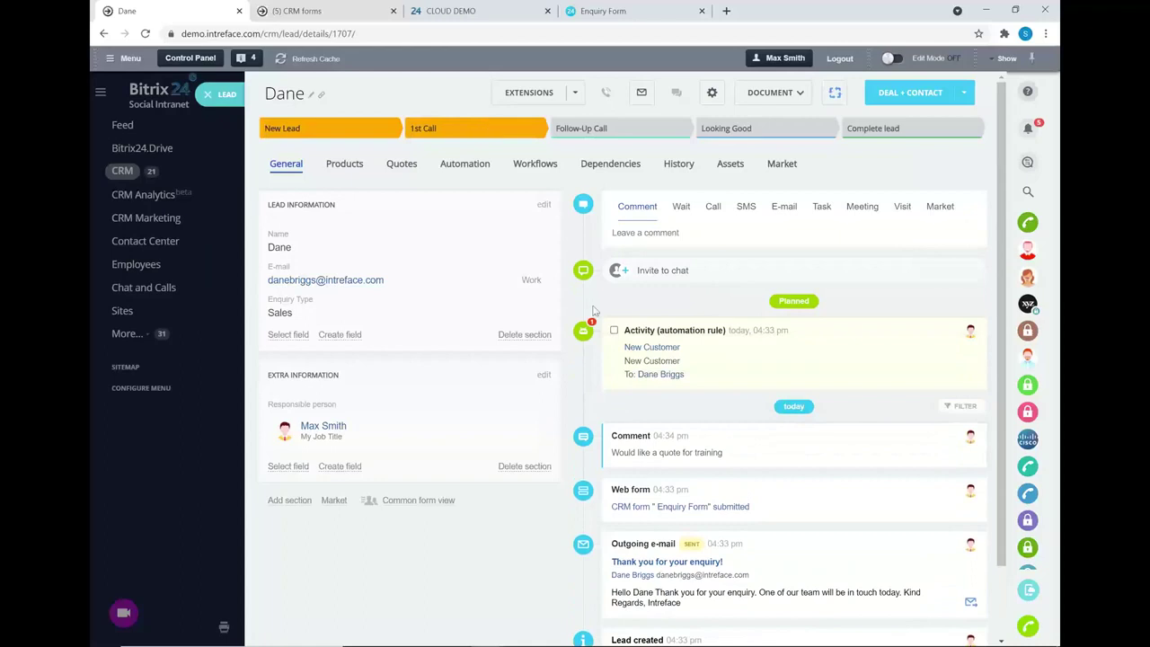
click(614, 397)
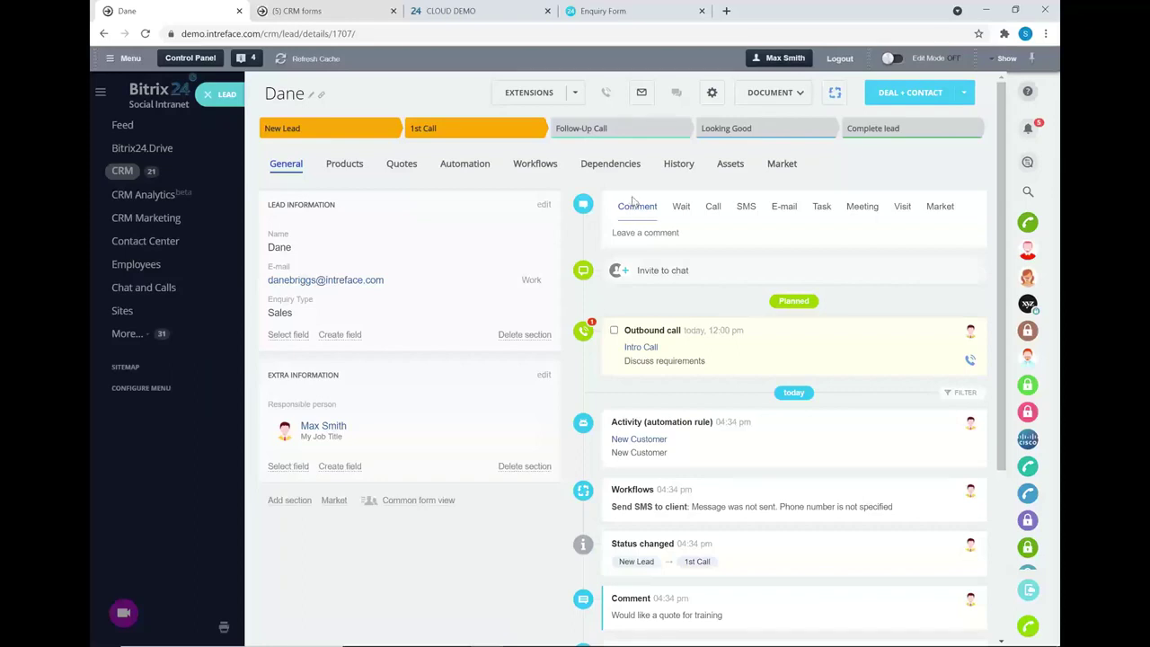
- Move the lead to Follow-Up Call, complete the outbound call, and comment that the contact accepts the estimated price
click(640, 130)
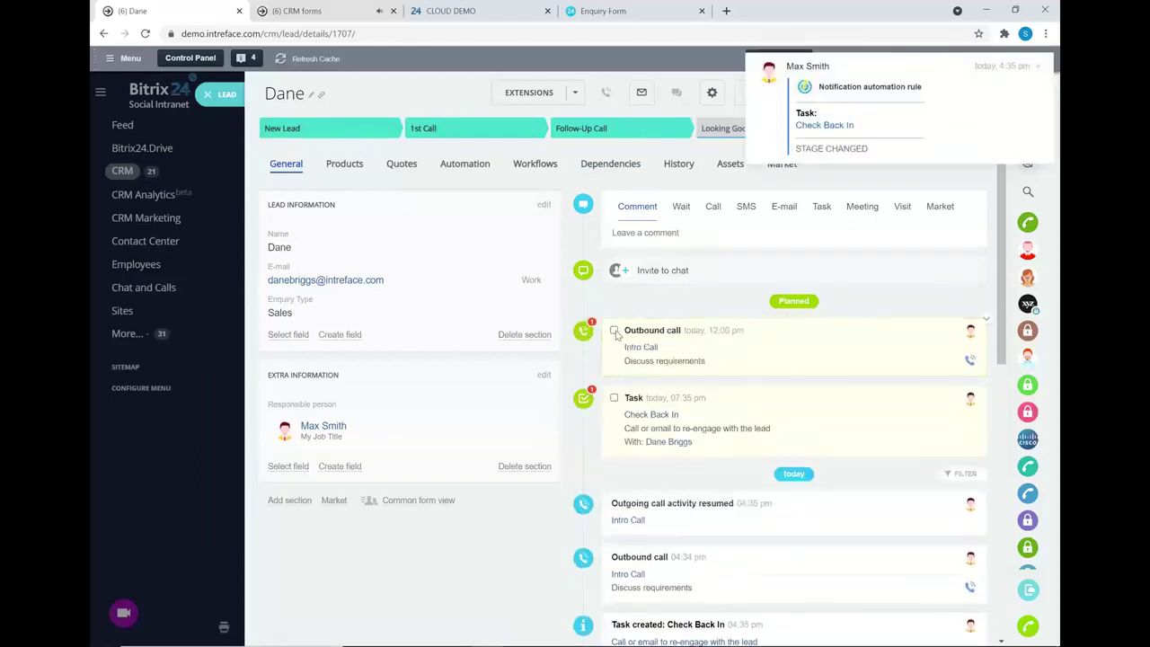
click(613, 330)
click(687, 234)
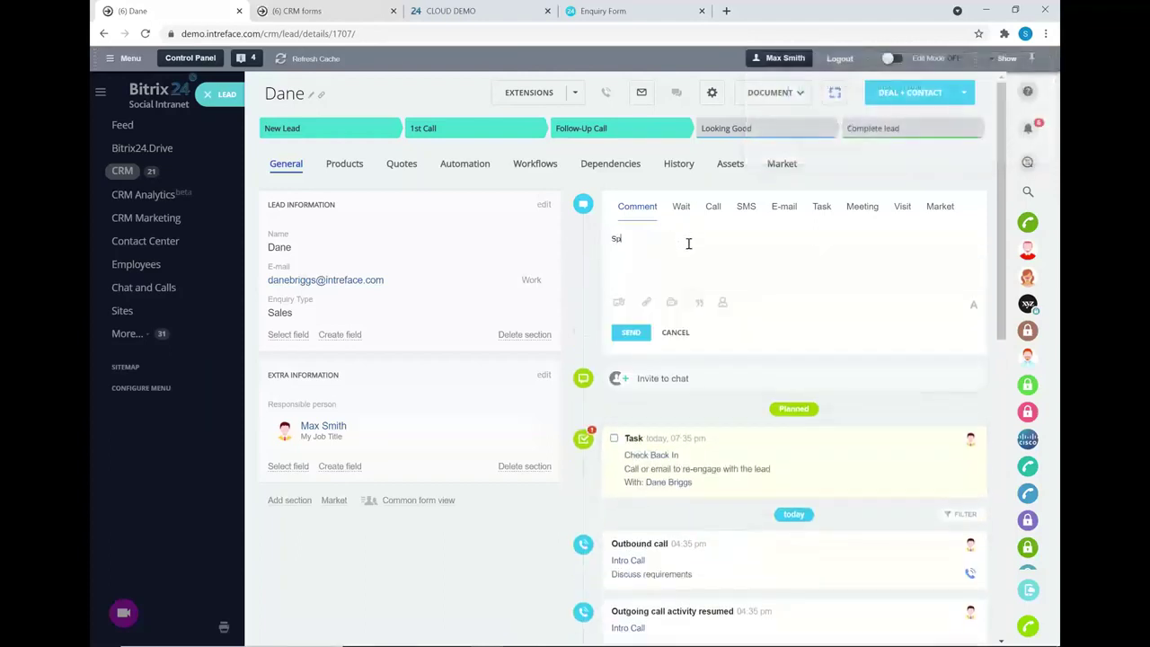
text(Spoke with Dane)
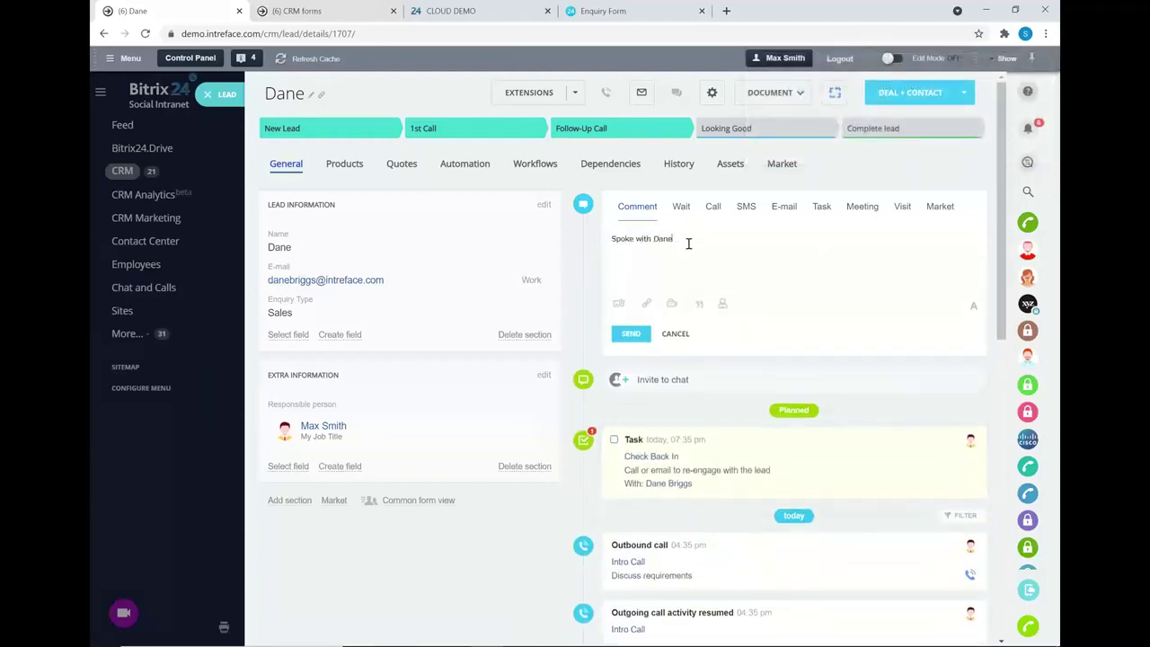
text(, is happy with the estimated price. Close the lead)
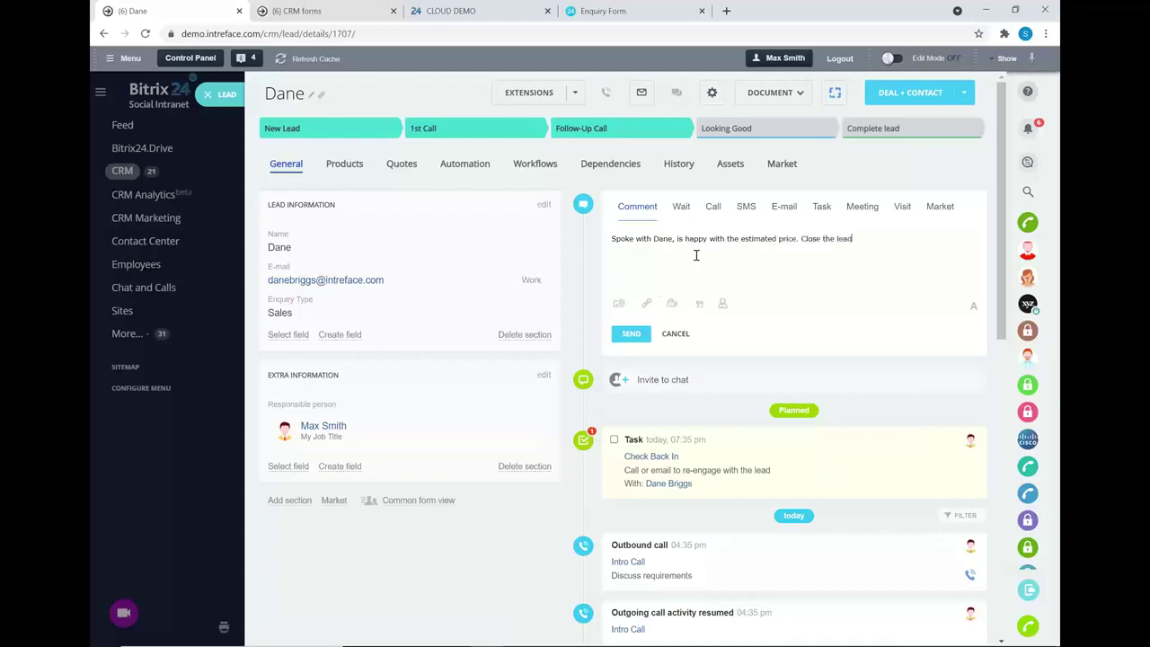
click(631, 333)
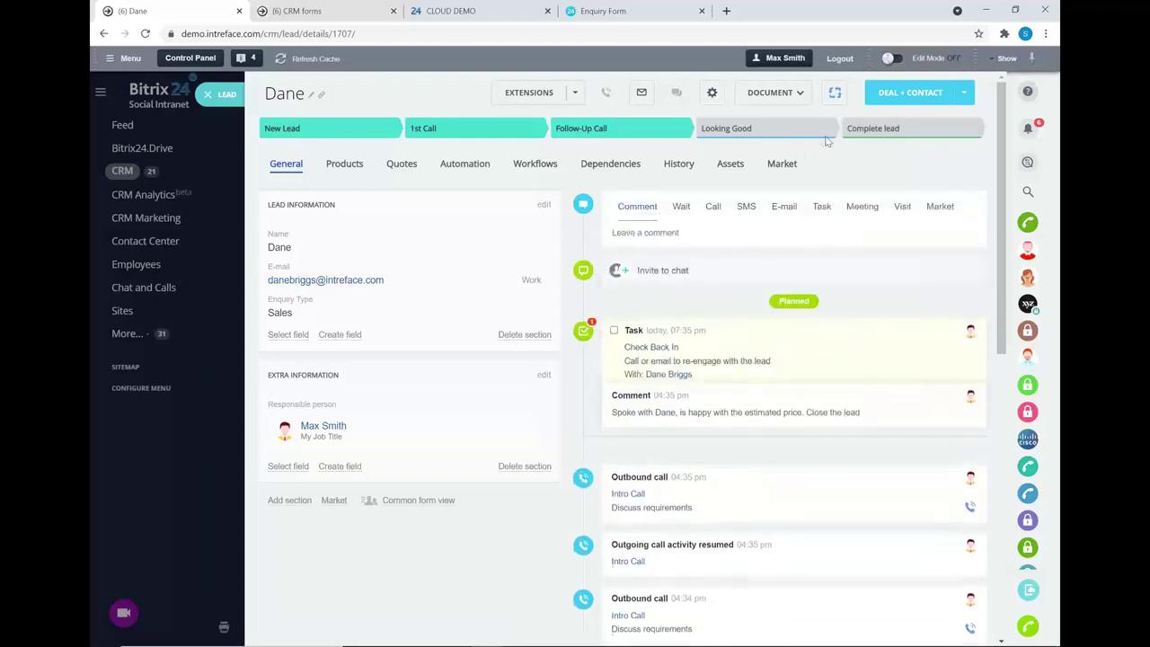
- Complete the lead, generating a Deal + Contact in the UK Office pipeline, then reload the page
click(860, 128)
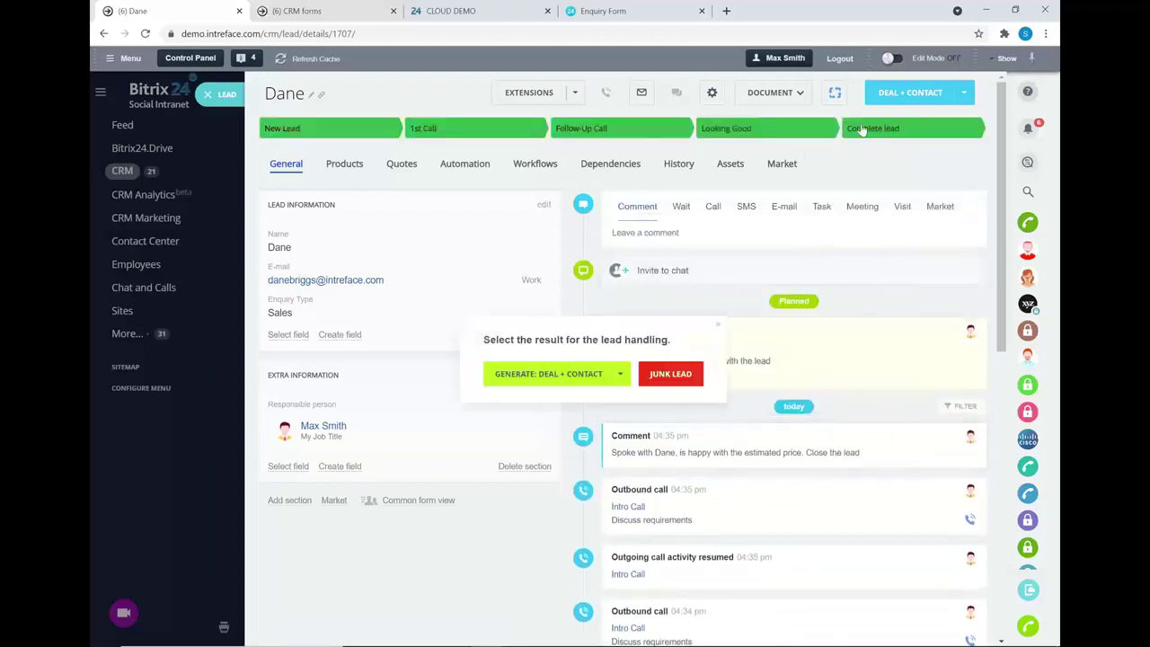
click(571, 379)
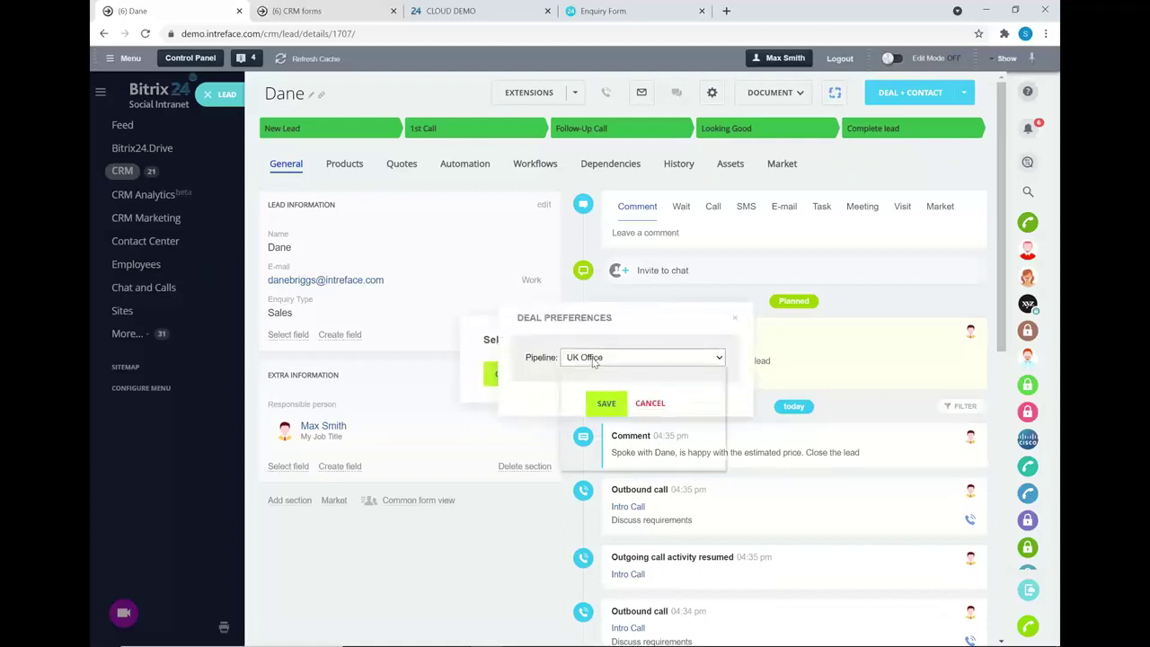
click(593, 359)
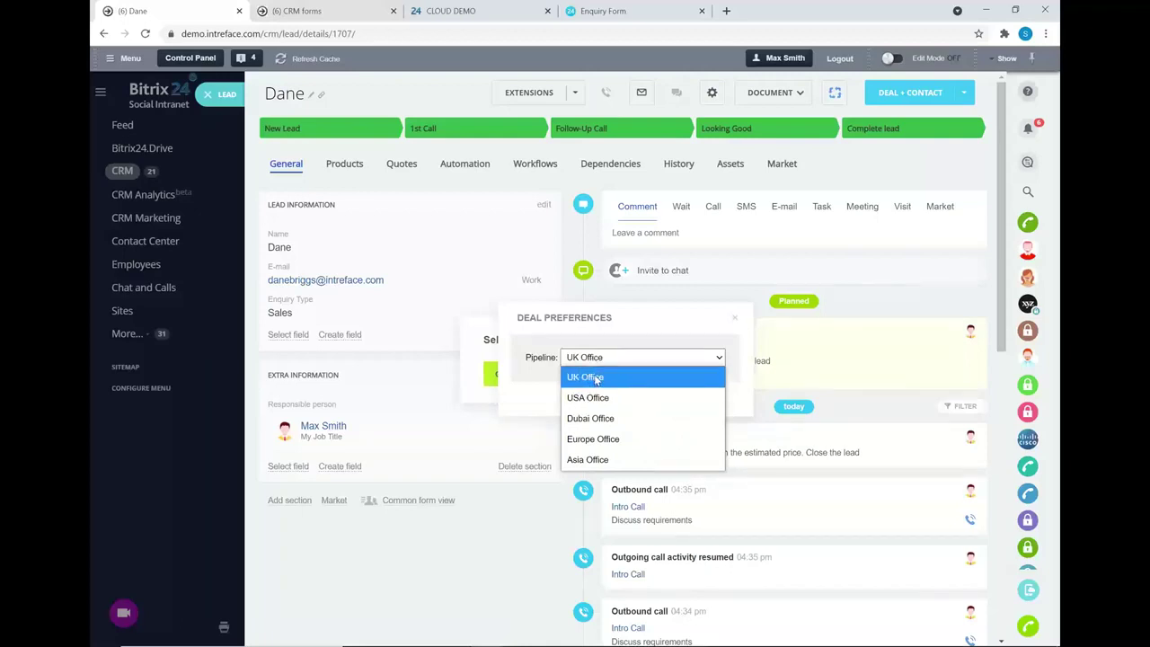
click(595, 378)
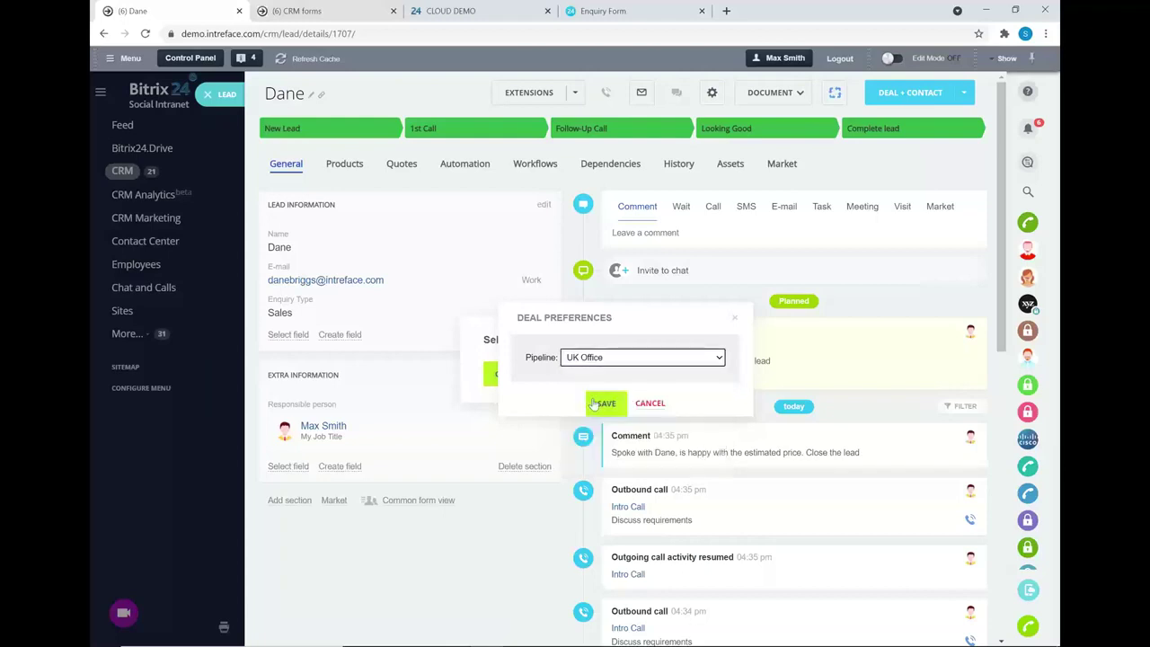
click(606, 405)
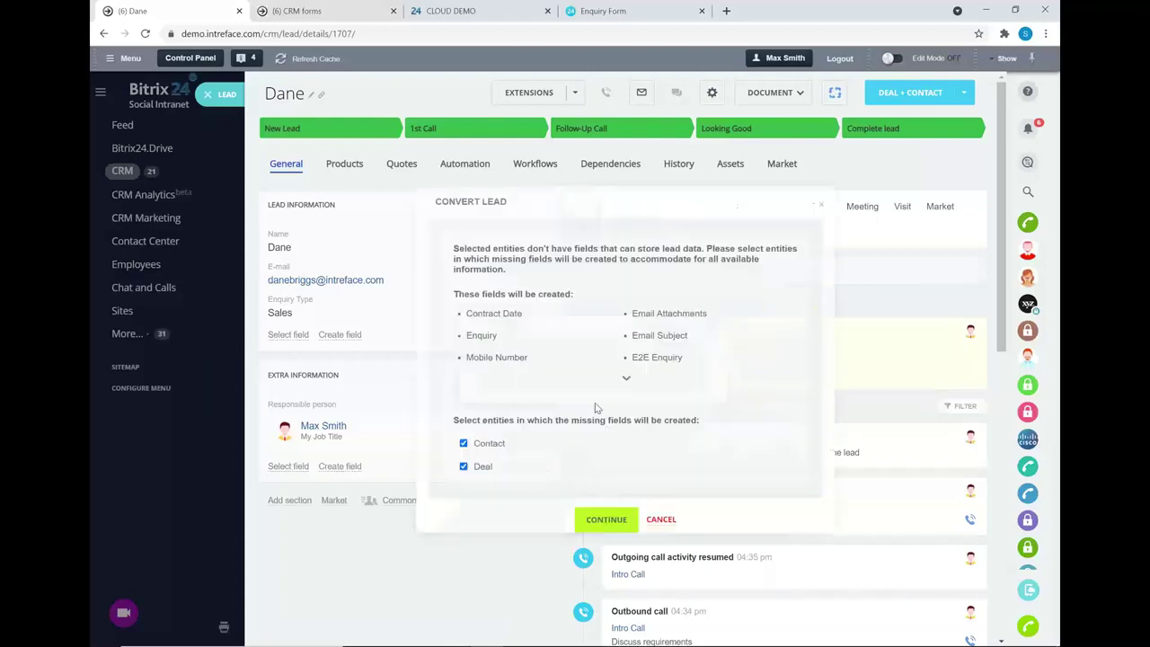
click(608, 521)
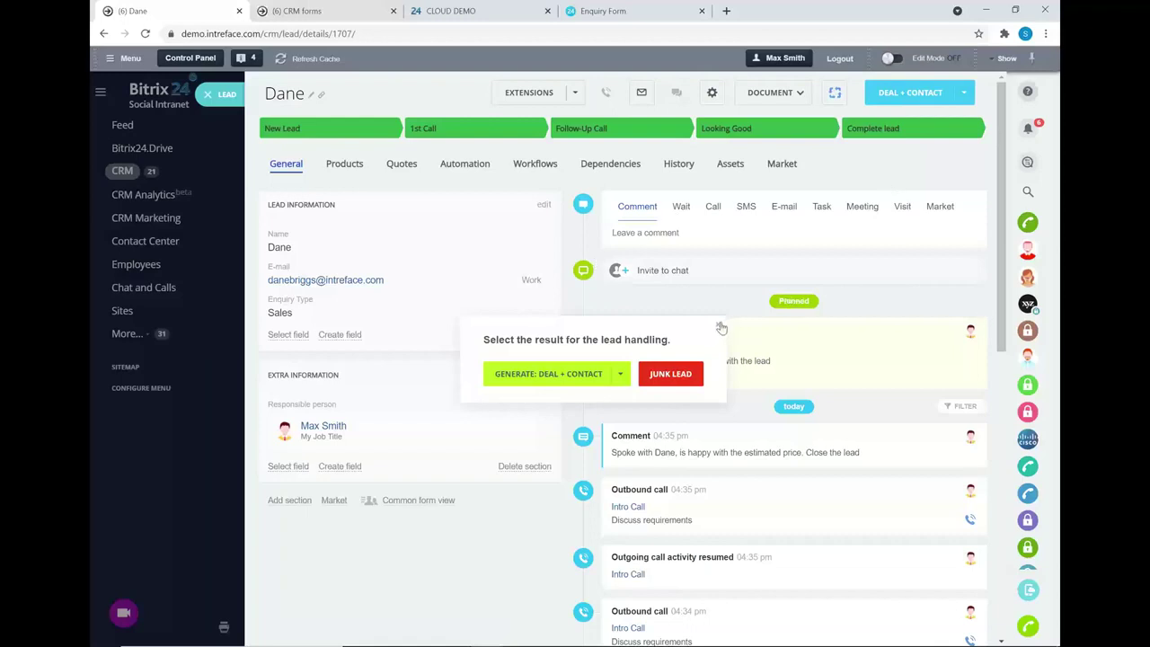
key(ctrl+a)
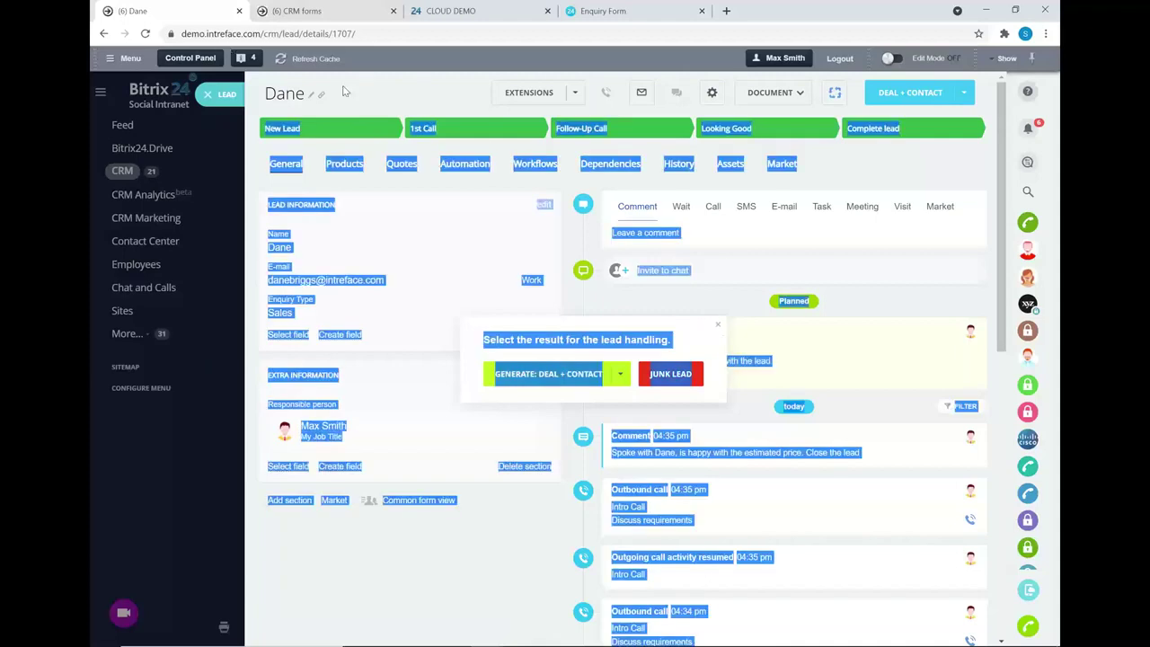
click(151, 36)
click(149, 35)
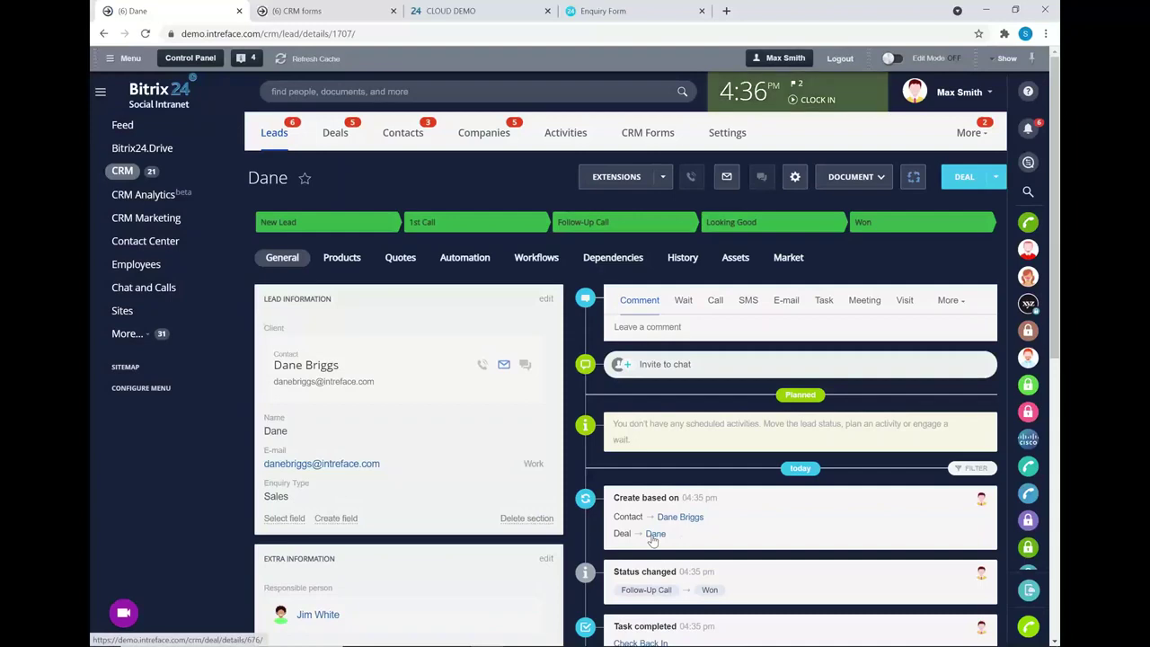
click(653, 537)
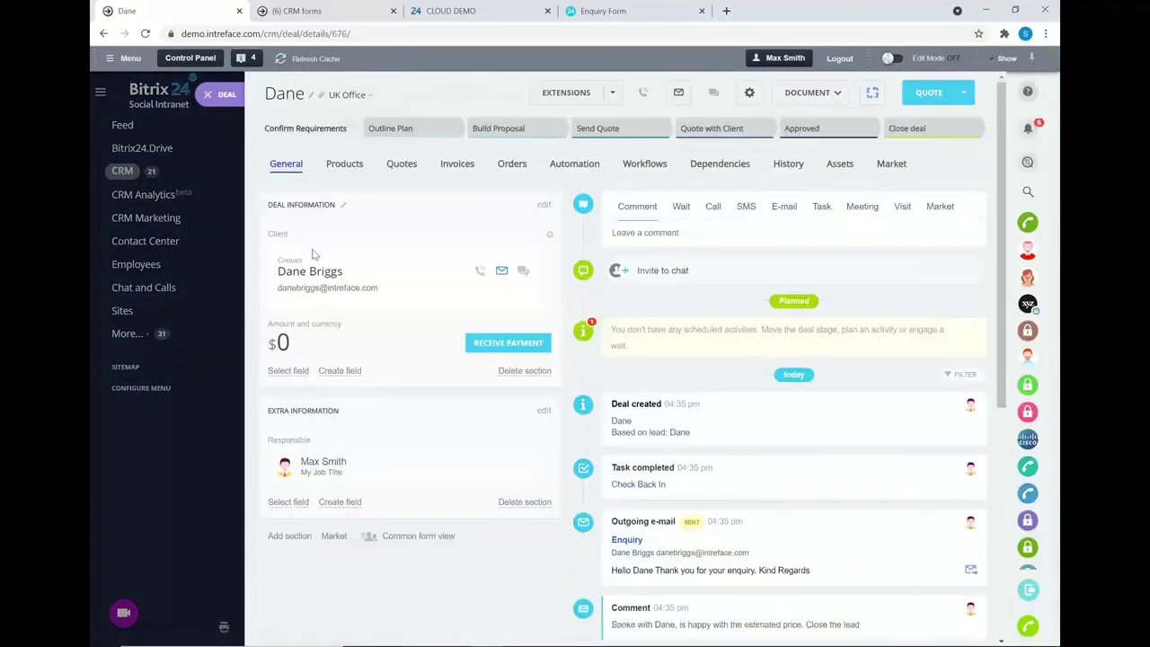
scroll(726, 398, down, 4)
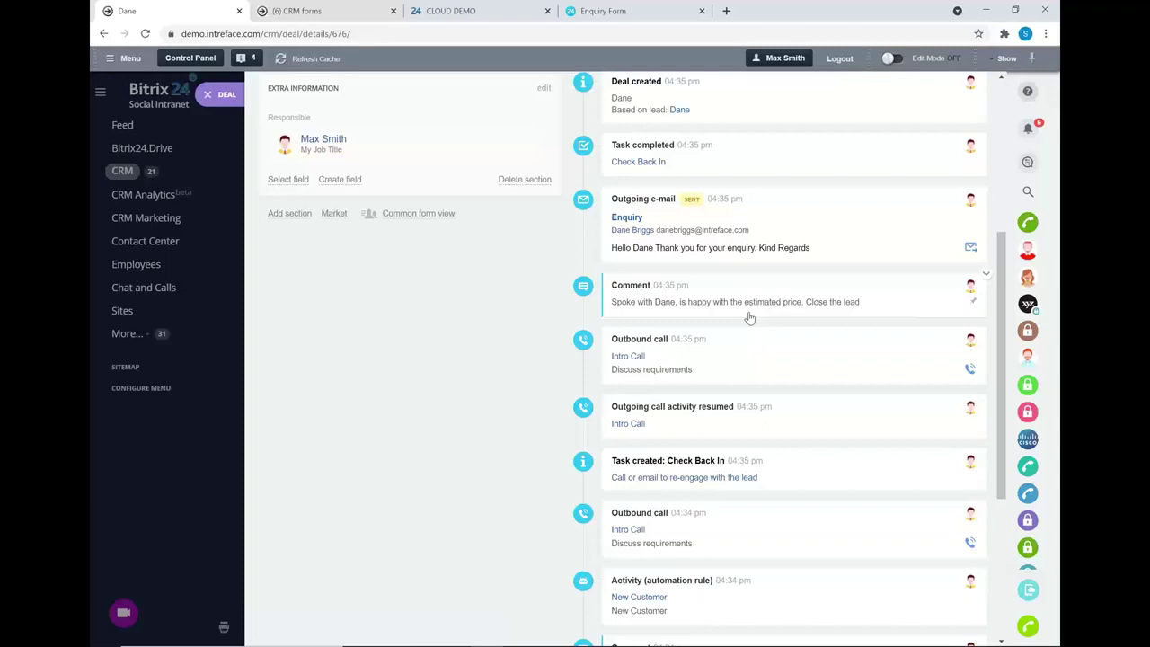
scroll(886, 359, up, 4)
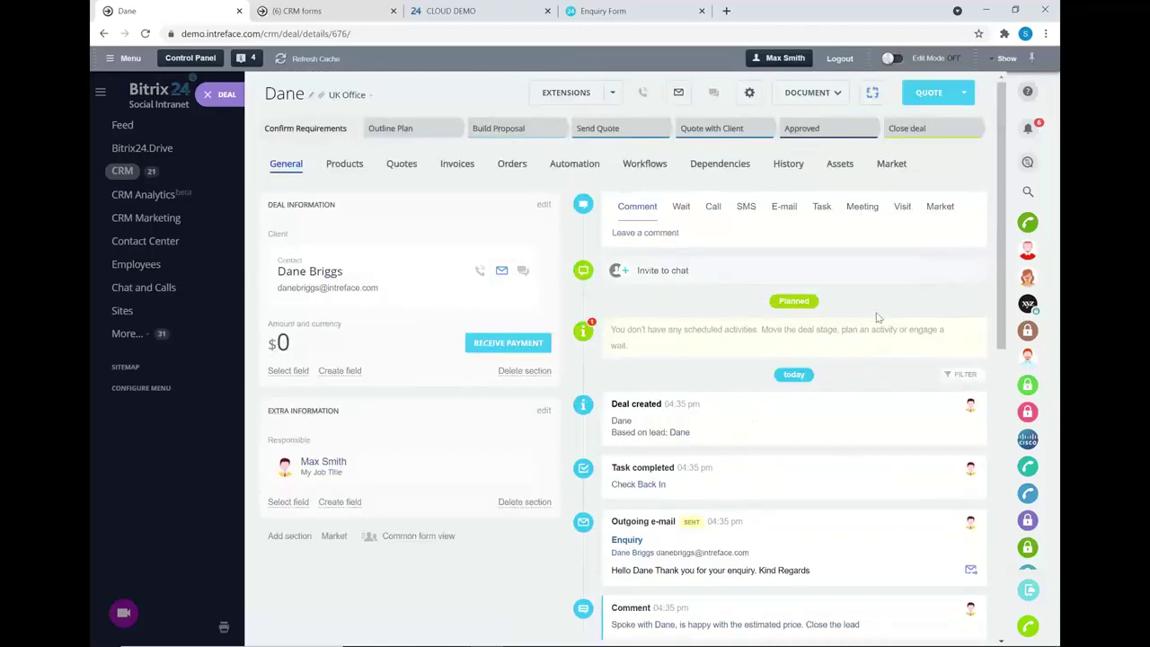
- Write an e-mail titled 'Proposal' saying a meeting will be scheduled to discuss the proposal
click(784, 205)
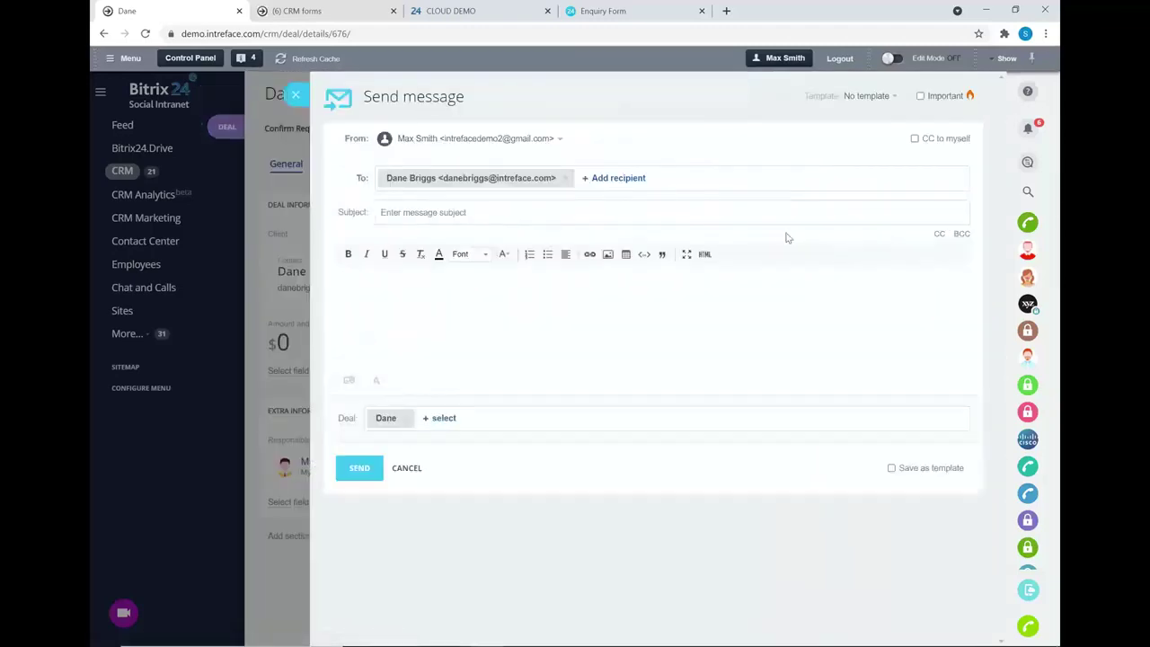
click(577, 213)
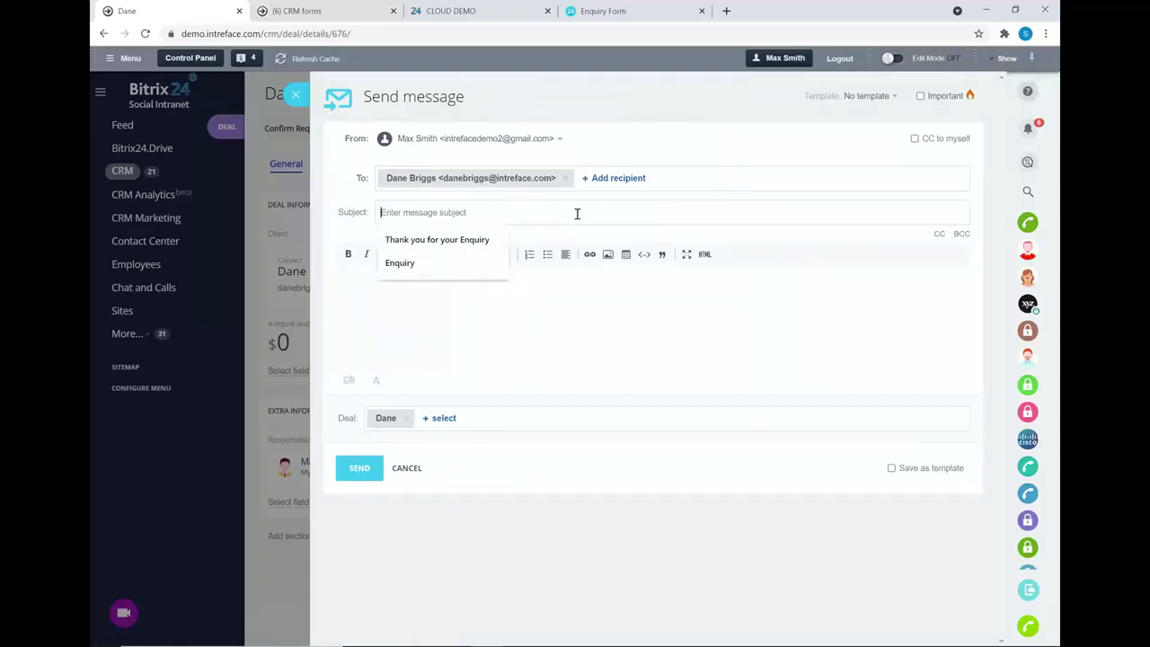
text(Proposal)
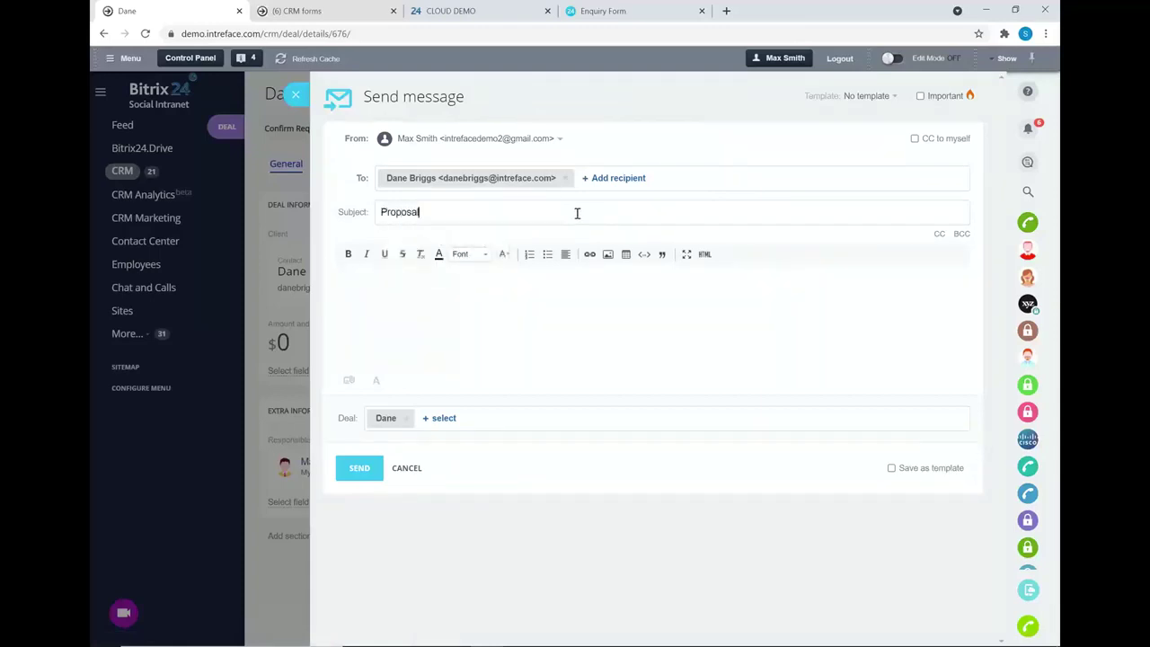
click(396, 290)
text(Hi )
text(Dane )
text(I will shcedule a )
text(meeting to )
text(disc)
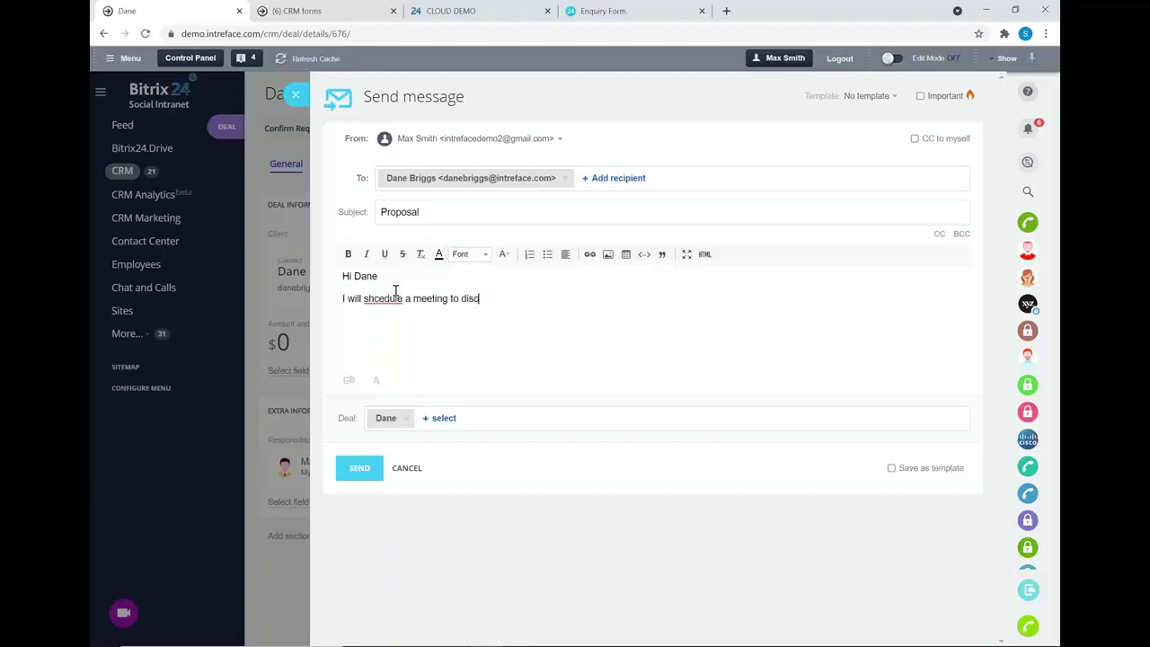
text(uss the proposal)
- Correct the typo 'shcedule' to 'schedule' via spellcheck and send the e-mail
double_click(387, 298)
right_click(386, 298)
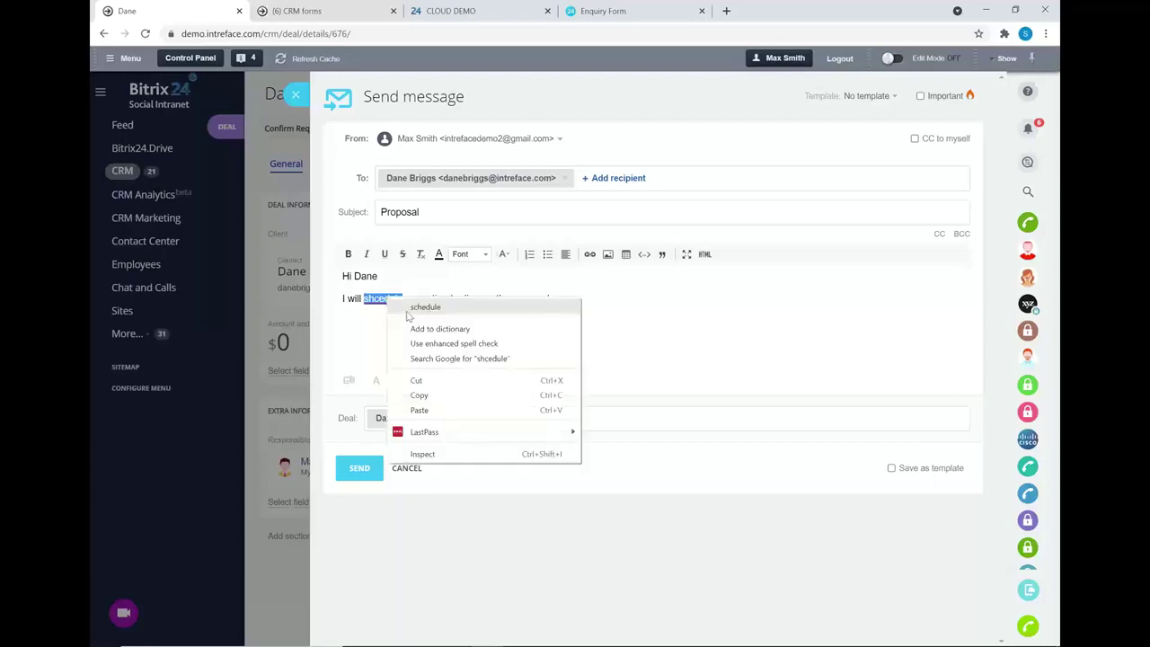
click(408, 307)
click(356, 471)
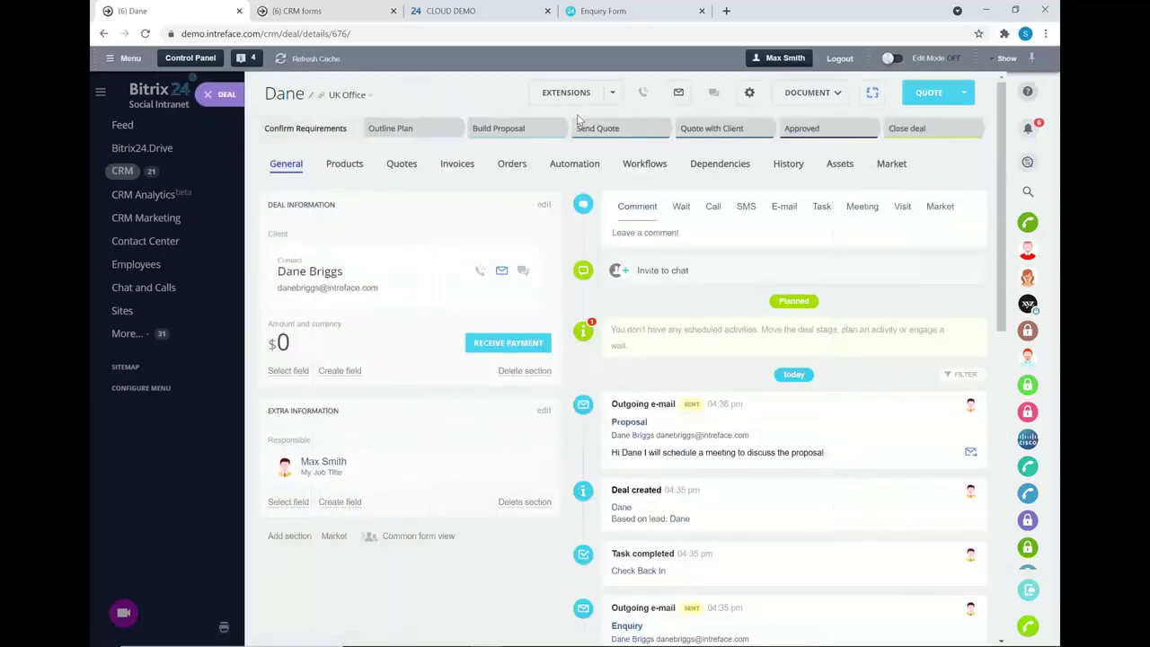
- Plan a meeting on 24 June at 4:00 pm, titled as discussing the proposal with the contact
click(860, 209)
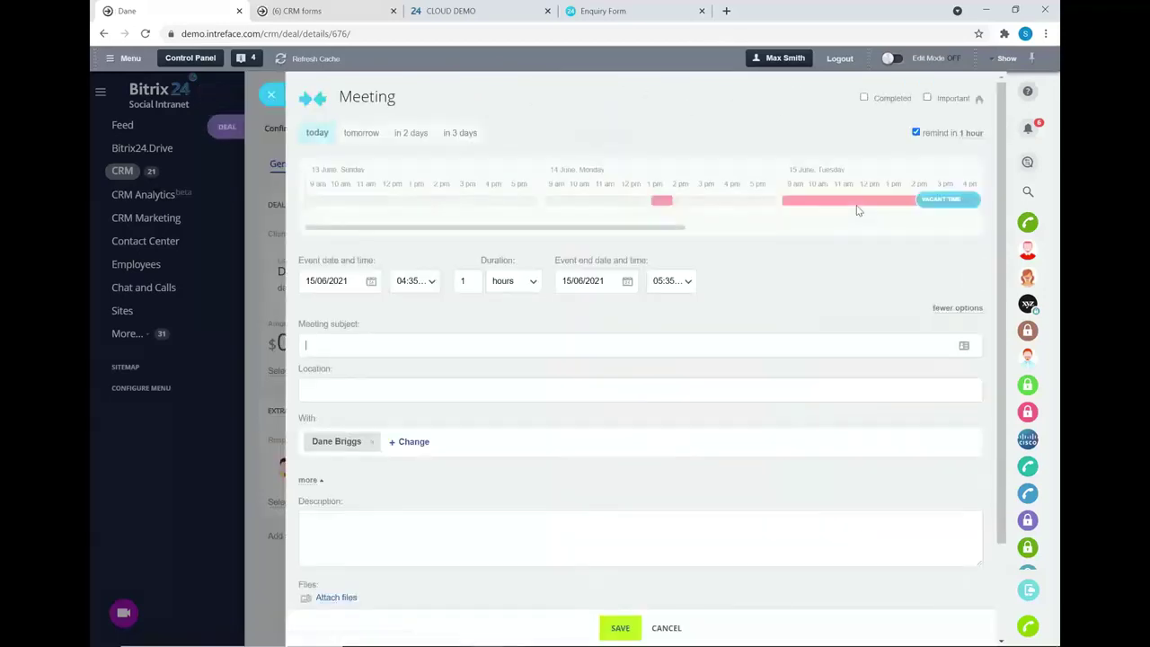
click(371, 281)
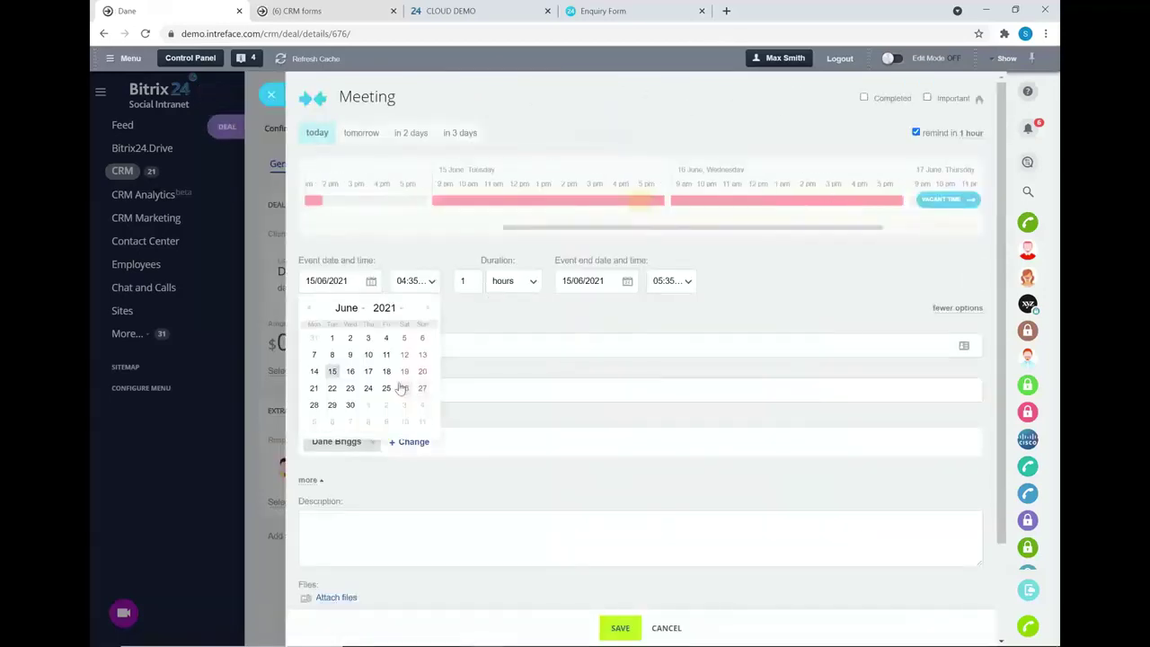
click(368, 388)
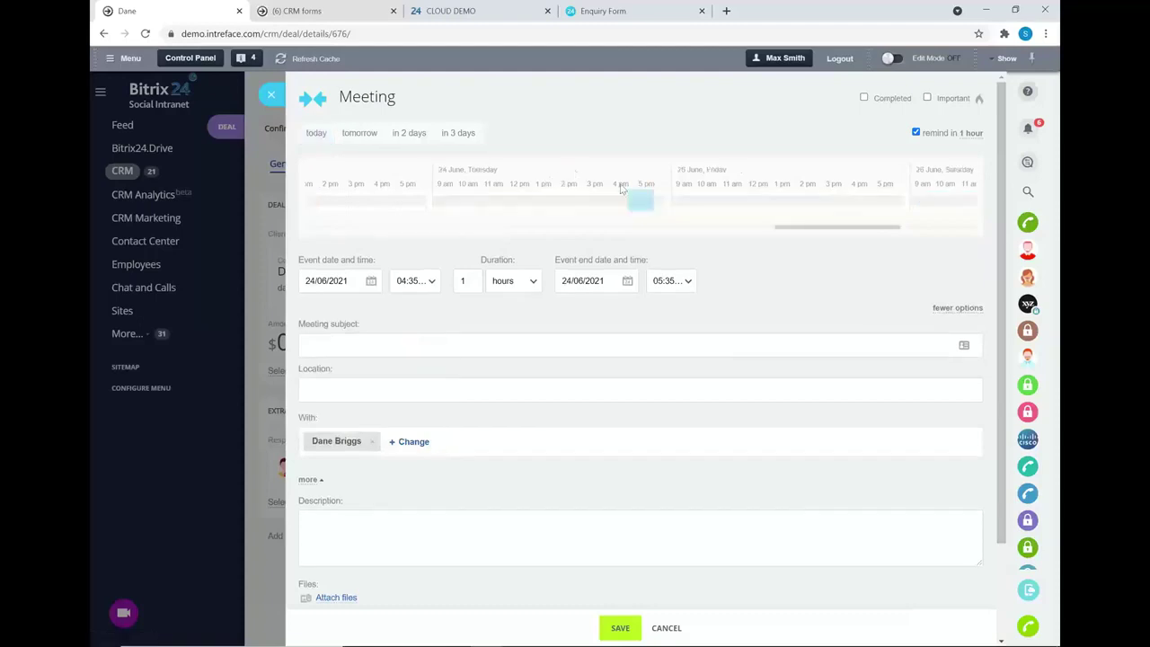
drag(620, 194, 605, 194)
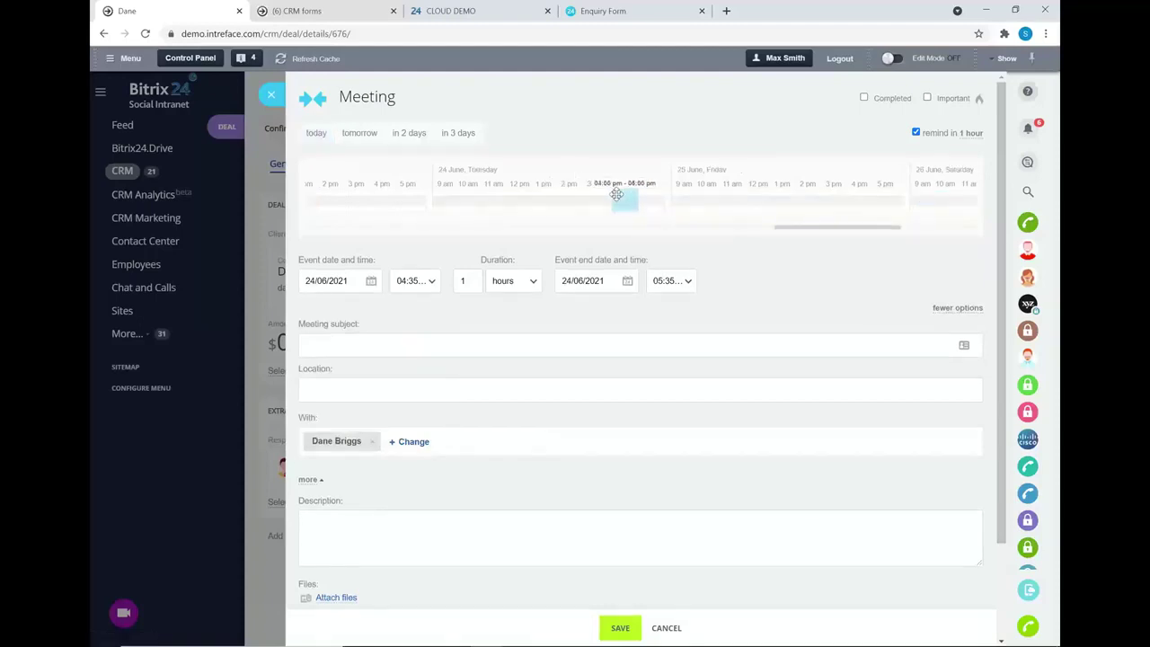
click(355, 348)
text(Discuss Proposal)
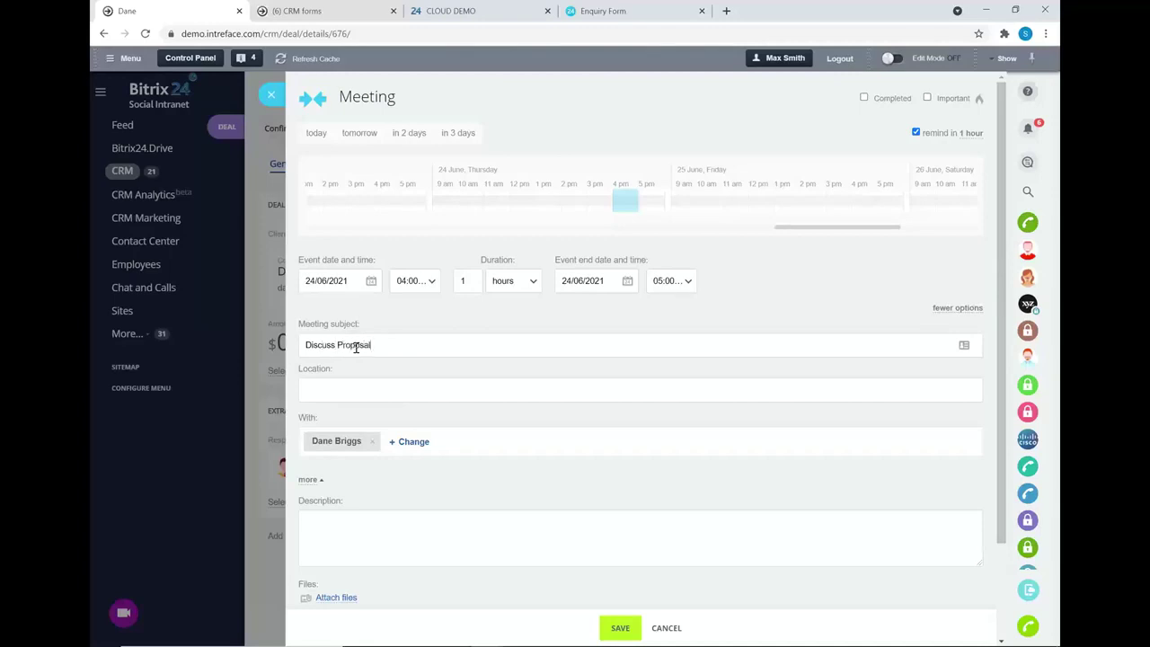
text( With Dane)
click(619, 628)
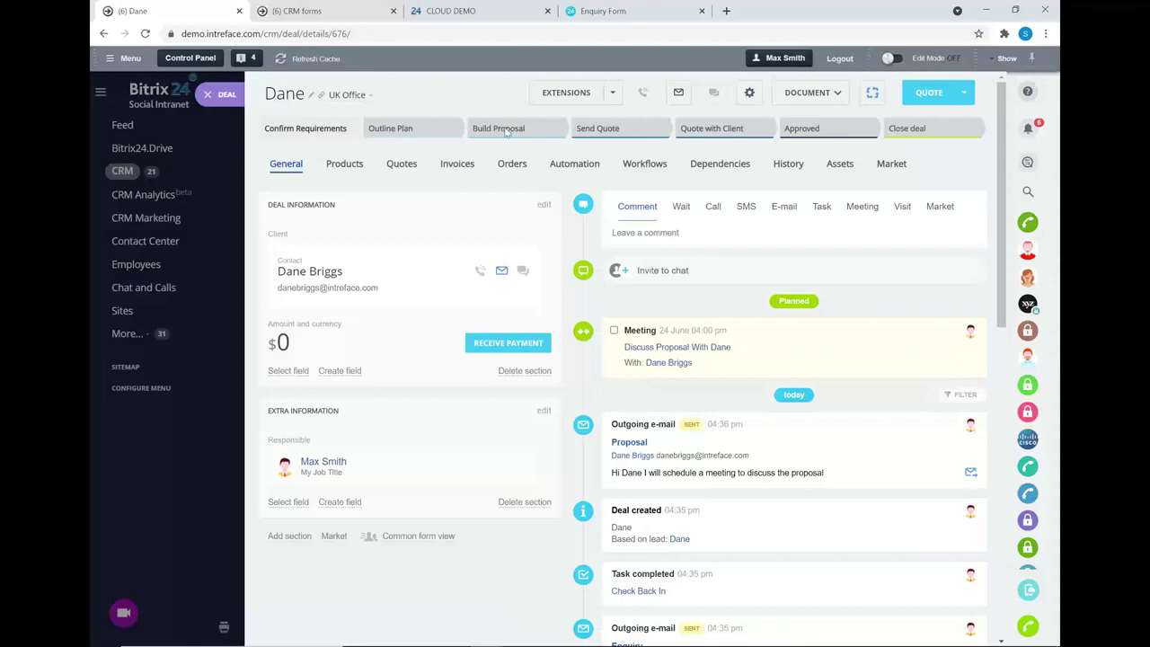
- Move the deal to Outline Plan, then on to Build Proposal
click(404, 128)
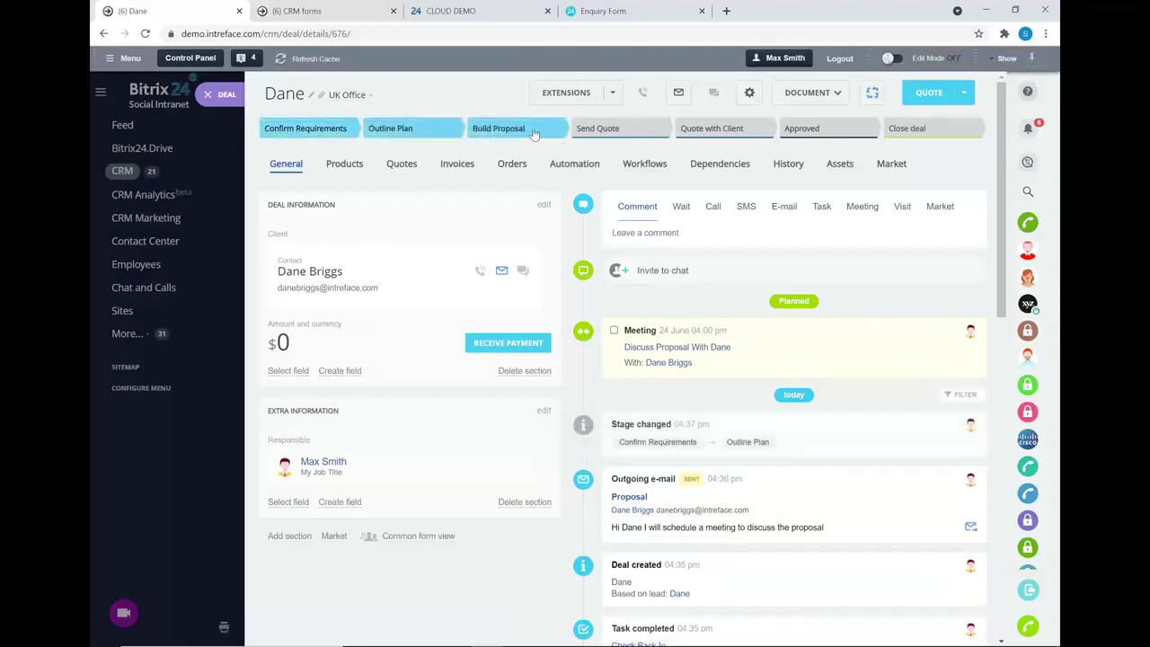
click(533, 131)
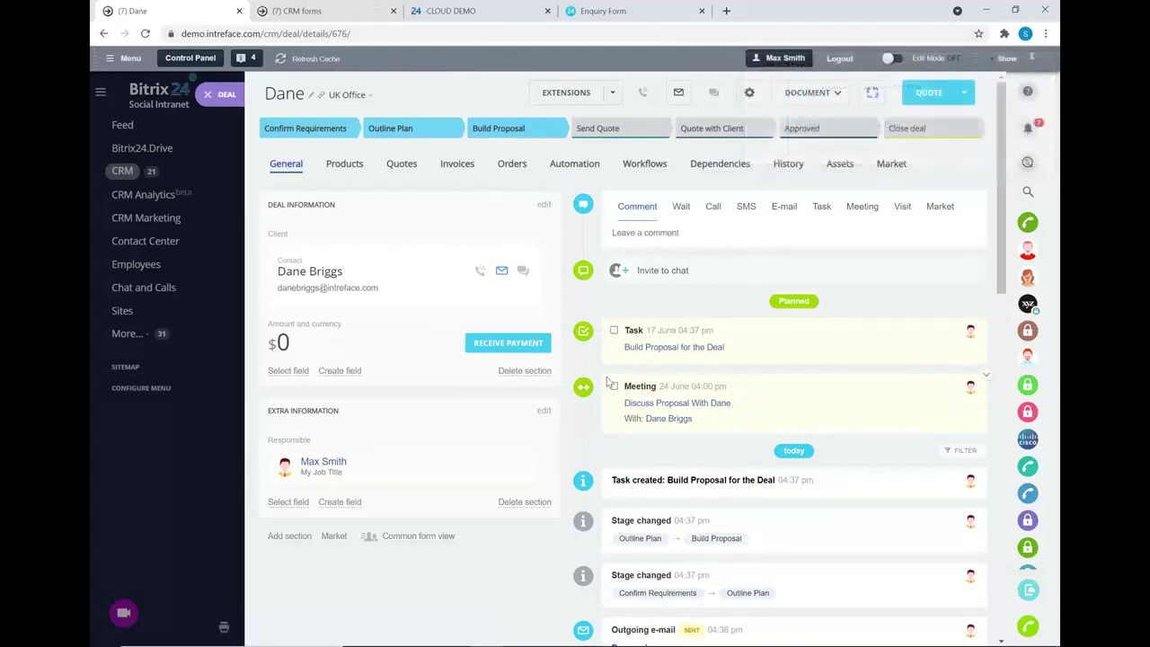
- Add the Services item Bitrix Site Manager Client Installation Configuration to the deal's products and save
click(345, 164)
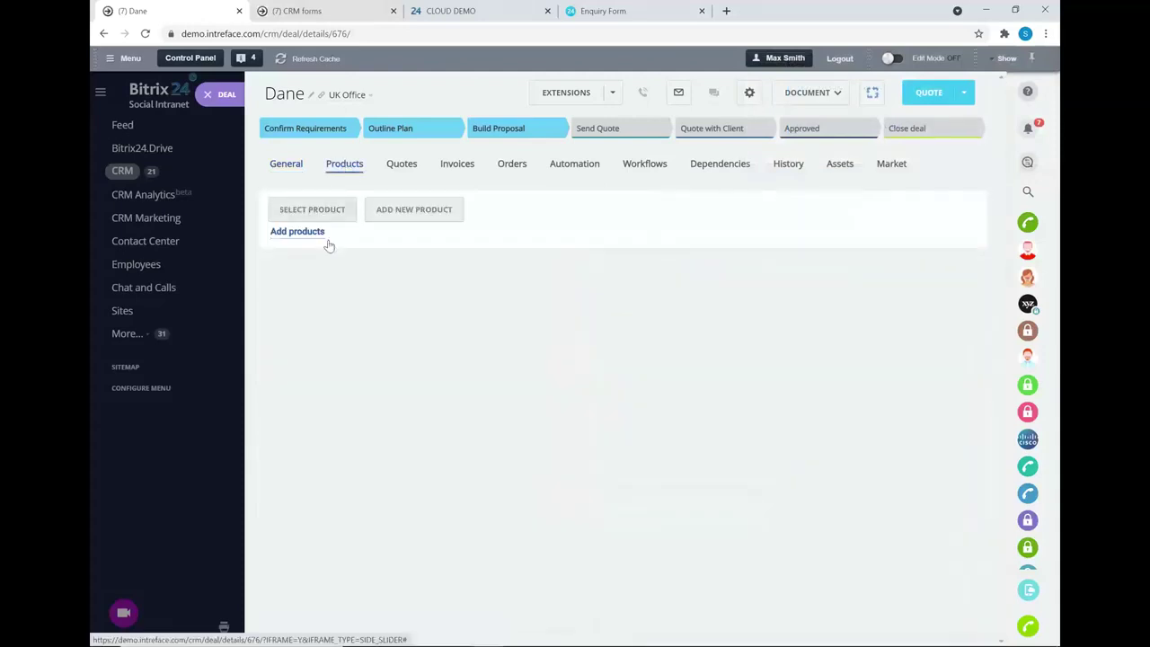
click(287, 209)
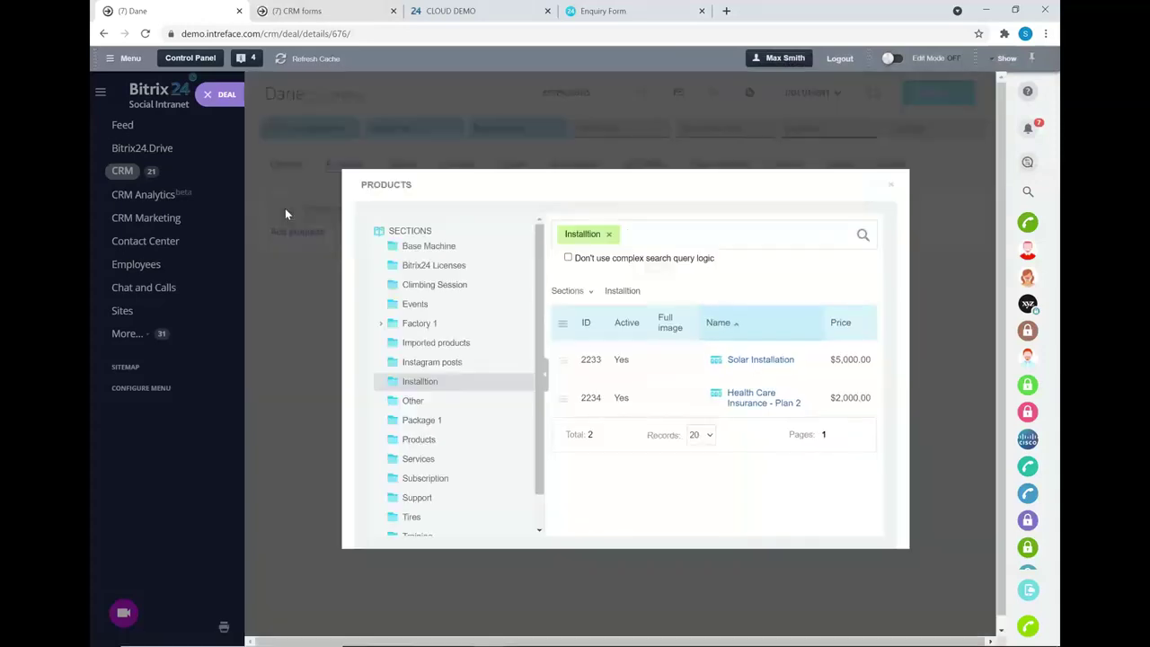
click(412, 460)
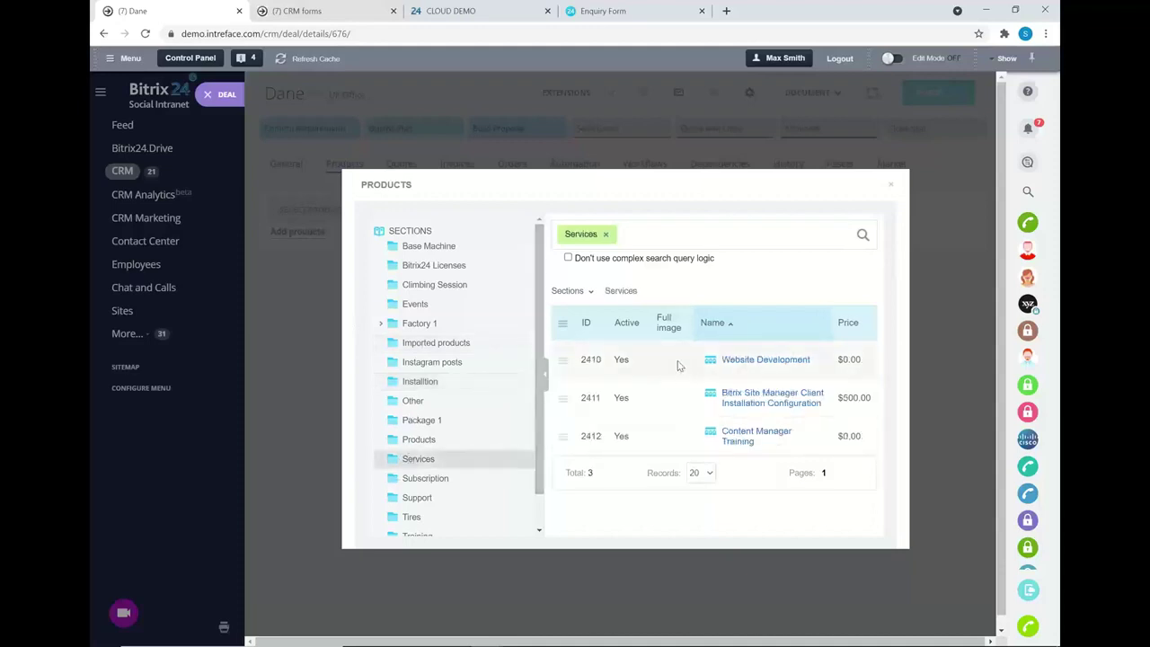
click(562, 398)
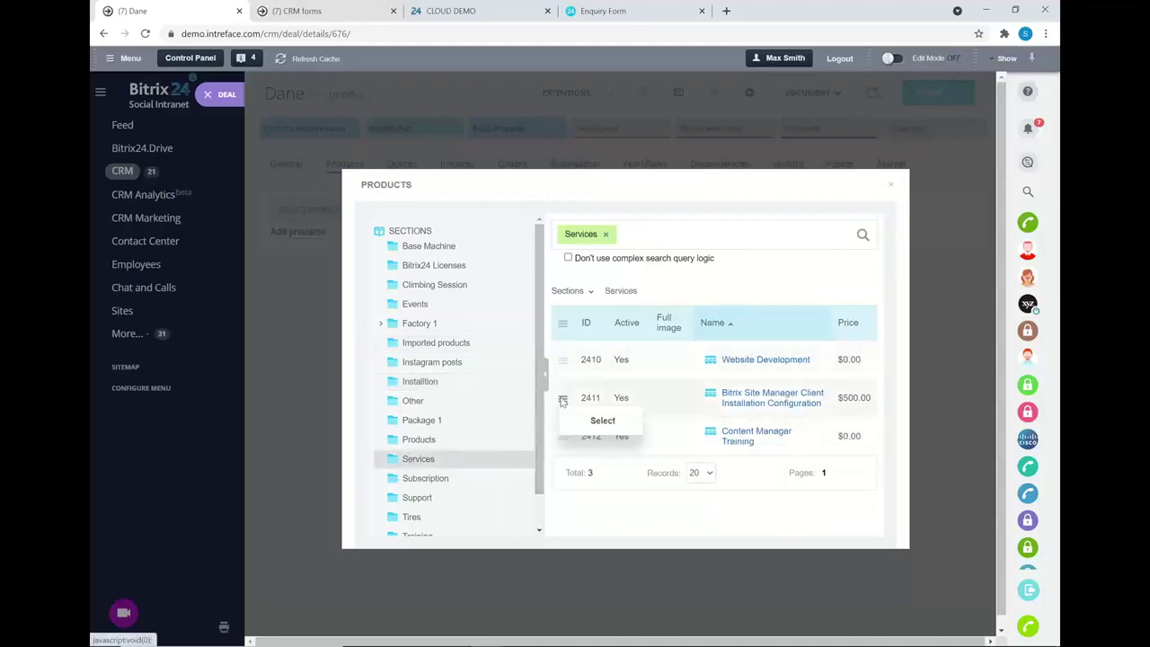
click(602, 420)
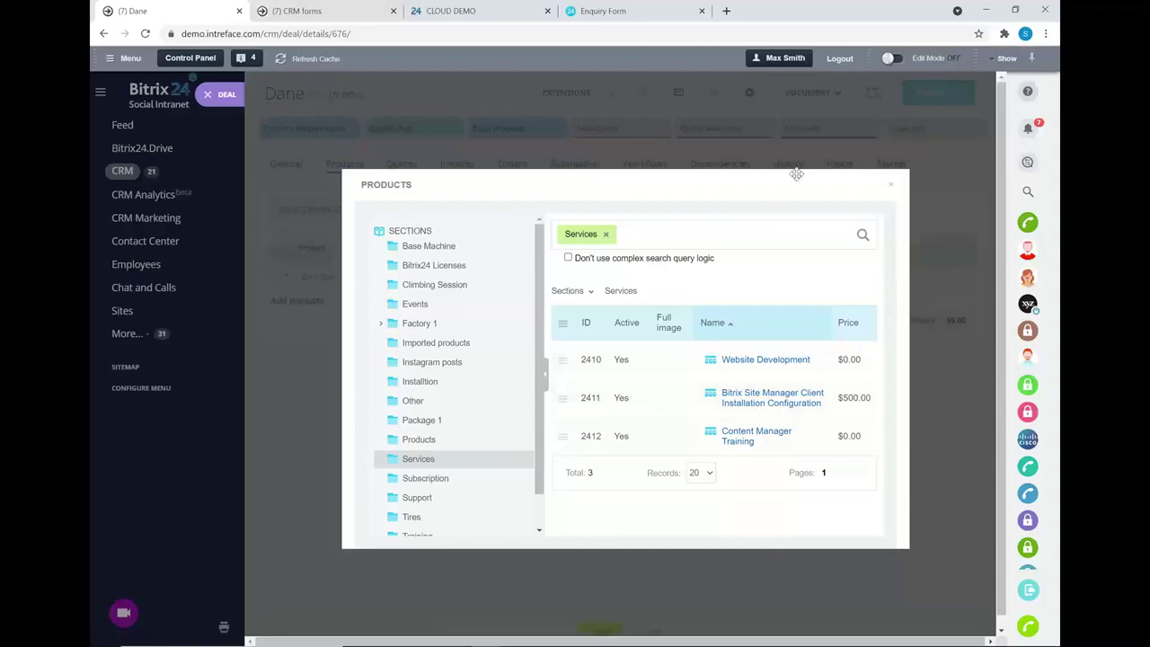
click(890, 183)
click(598, 620)
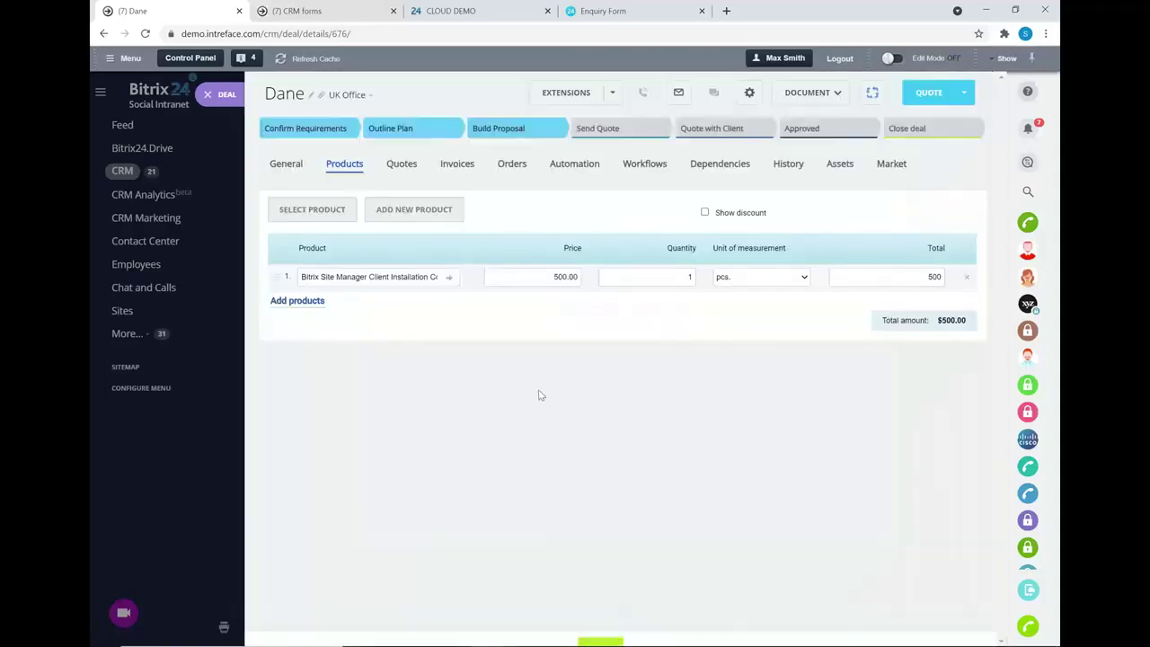
- Mark the Build Proposal task and the proposal meeting as completed
click(288, 165)
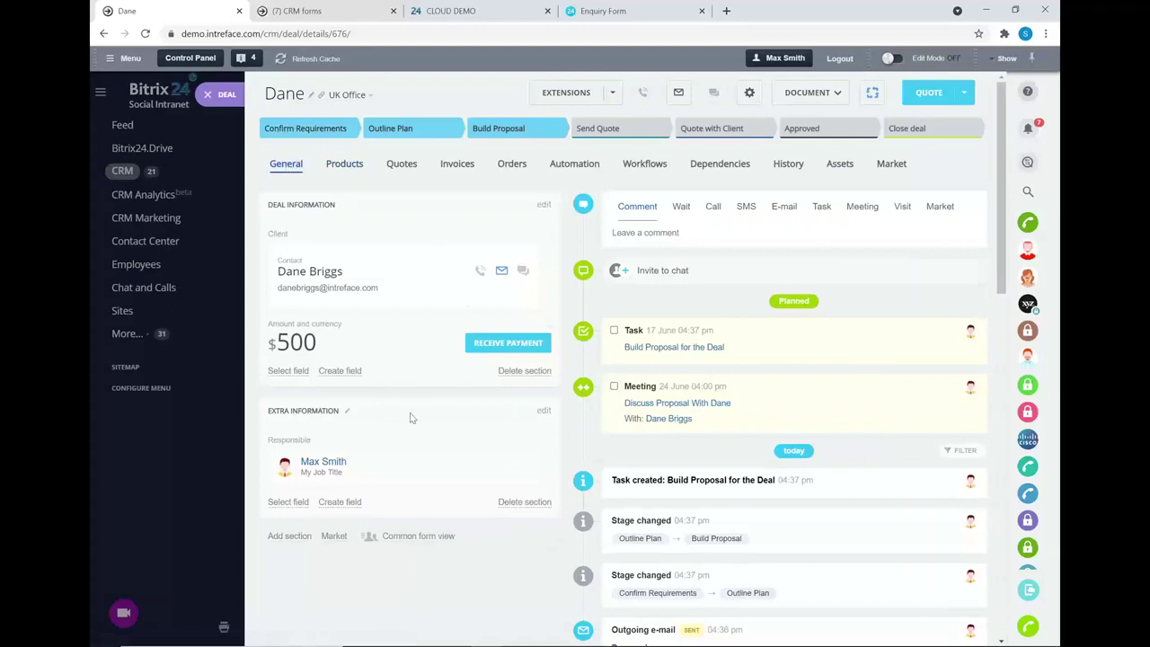
click(615, 330)
click(615, 330)
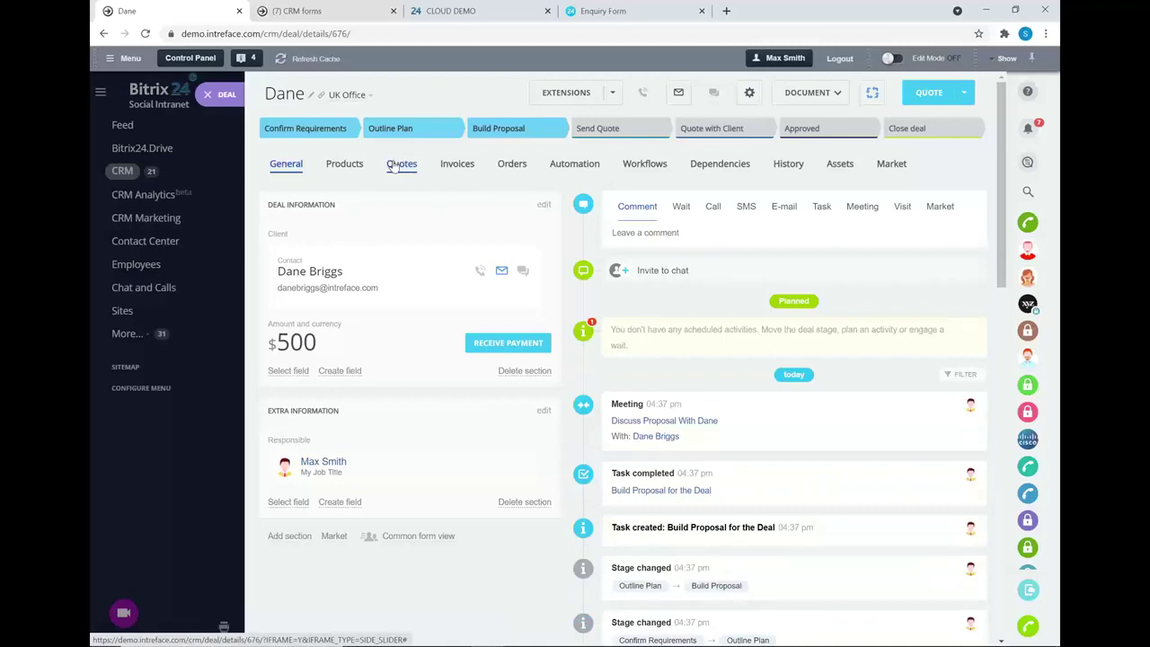
- Create Quote #410 from the deal via its Quotes tab, totalling $500.00
click(396, 165)
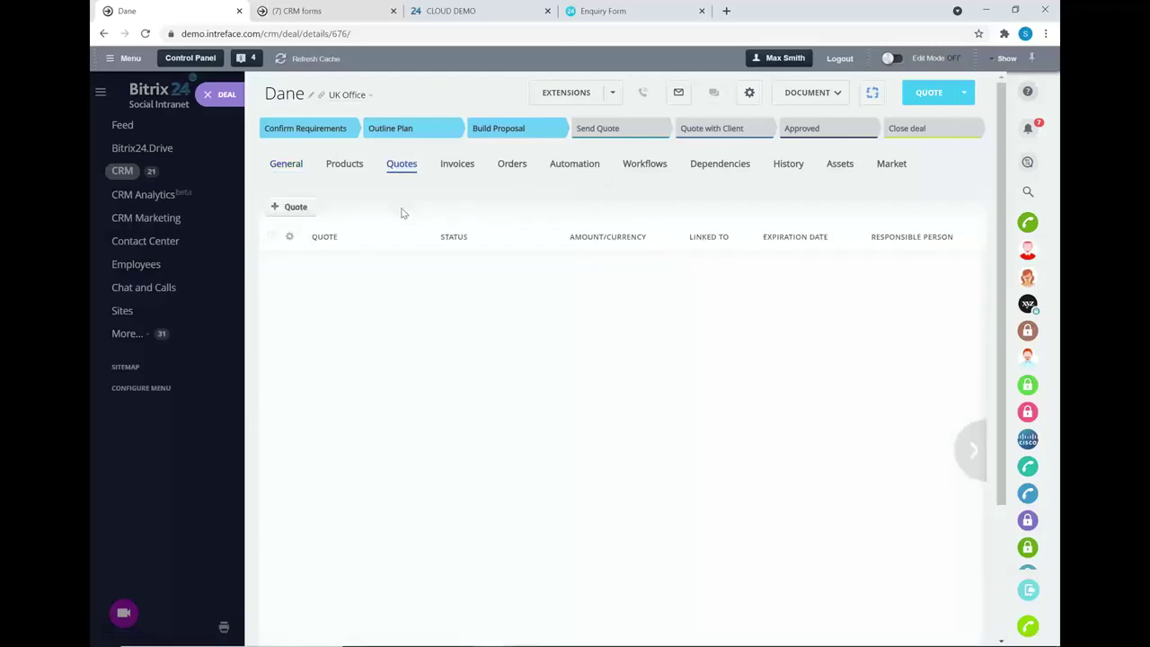
click(283, 208)
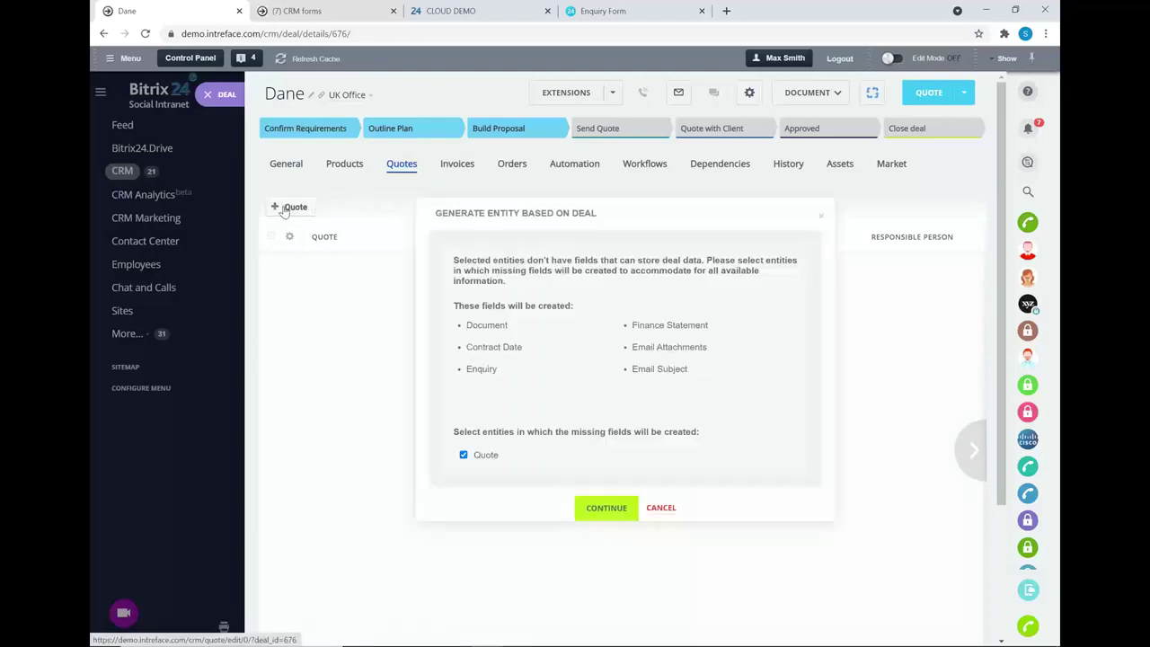
click(598, 509)
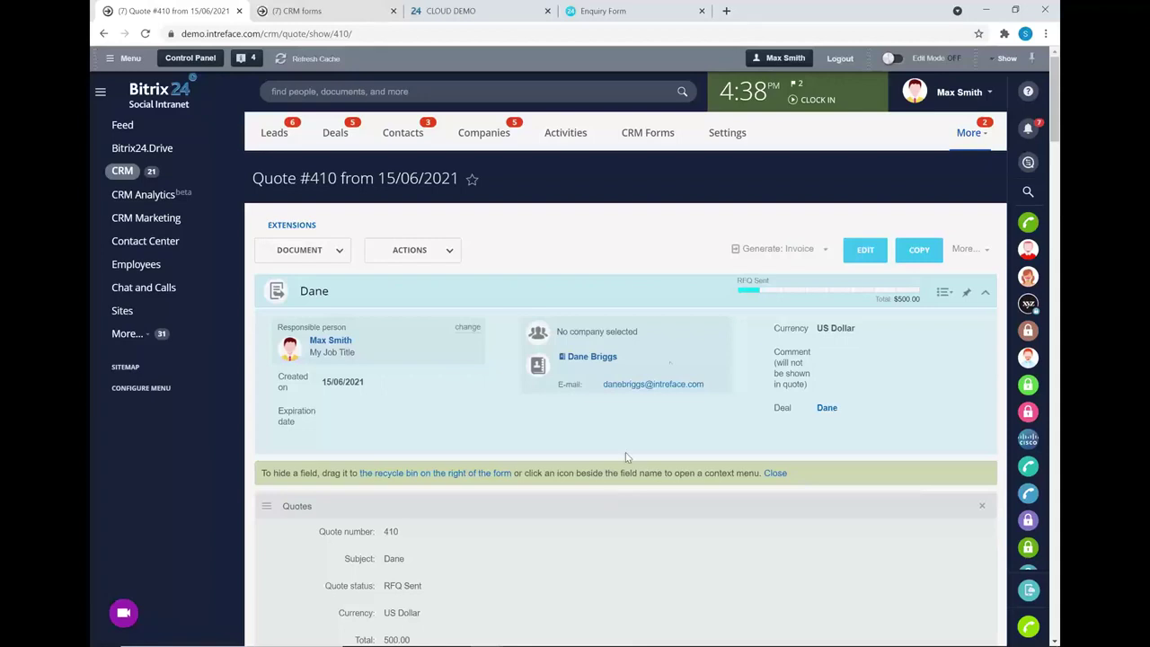
- Scroll through the quote preview and create a new quote template from the document options
scroll(674, 338, down, 3)
scroll(565, 183, down, 15)
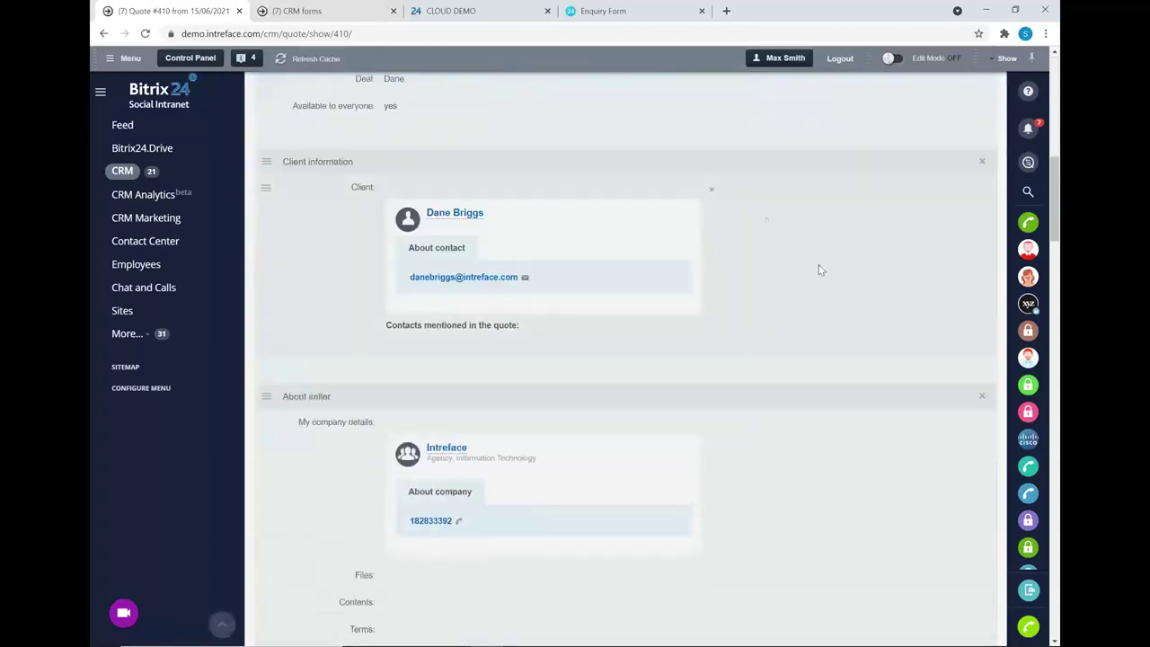
scroll(767, 424, up, 20)
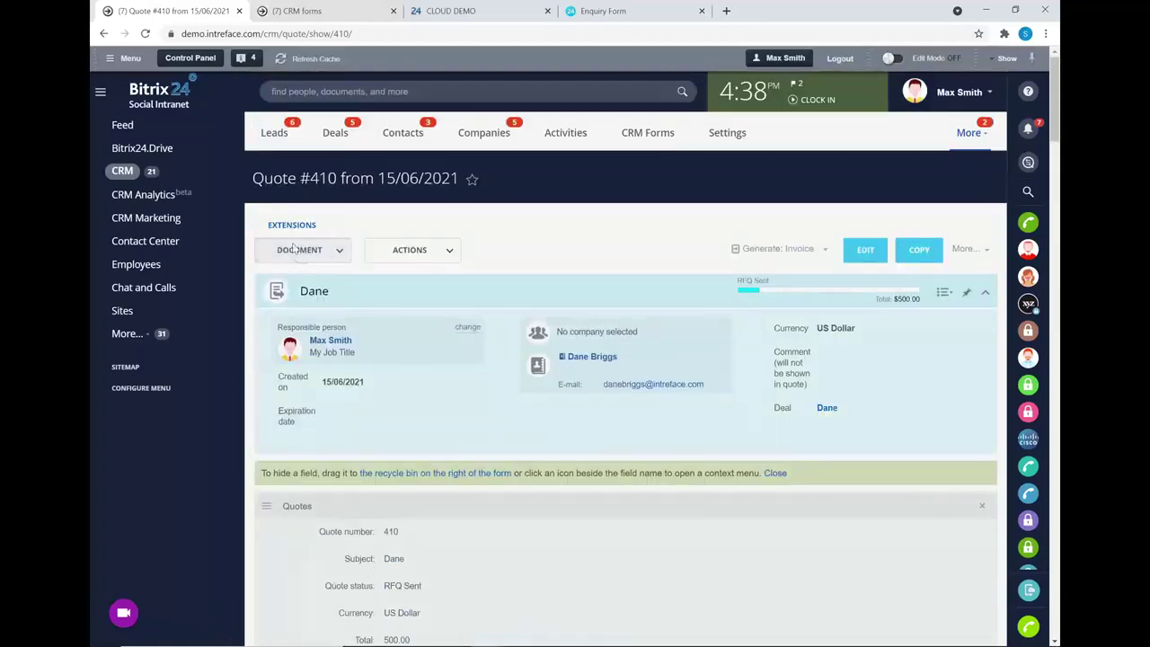
click(329, 255)
click(301, 304)
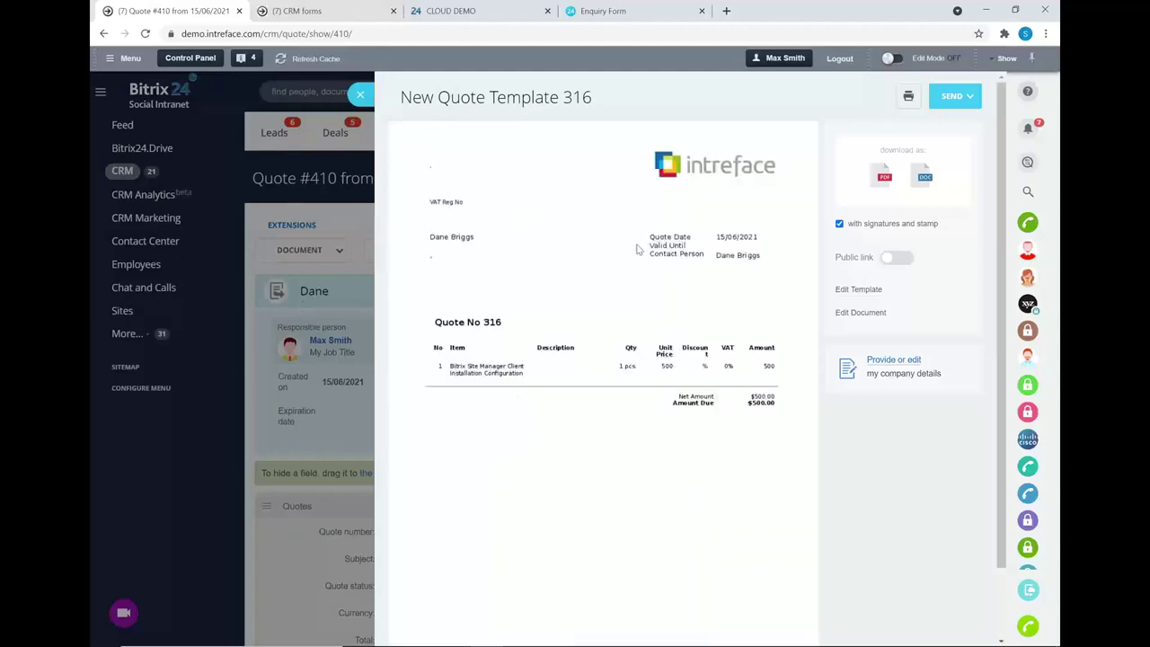
- Review the New Quote Template 316 document for quote 410 and bring up its sending options
scroll(636, 250, down, 1)
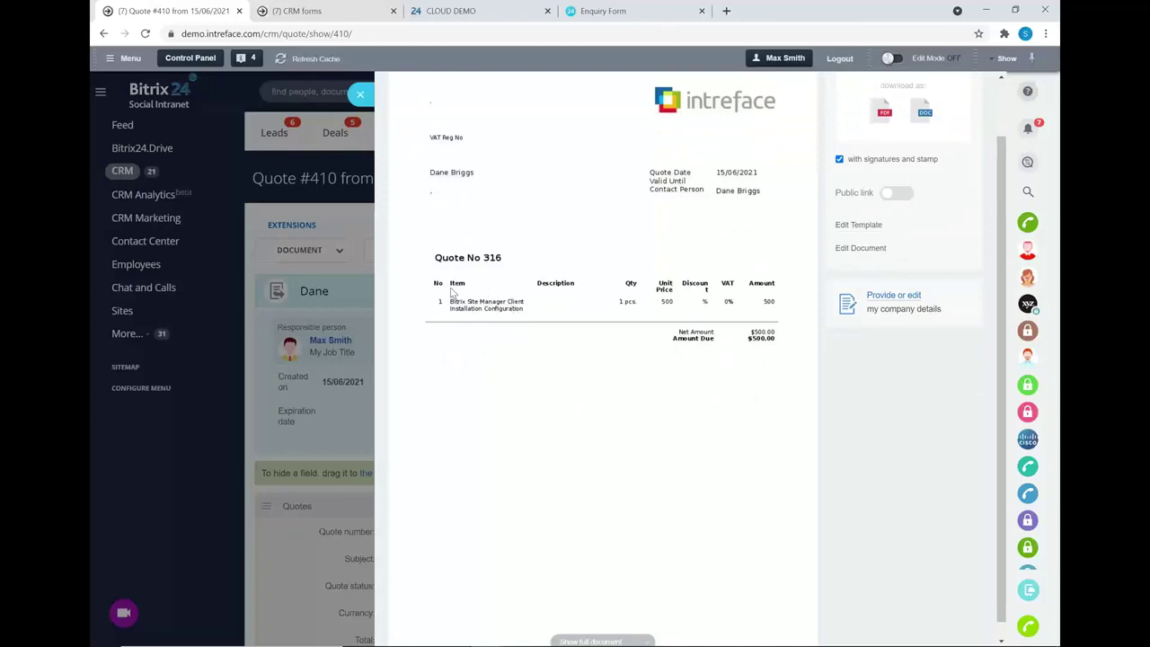
scroll(808, 339, down, 1)
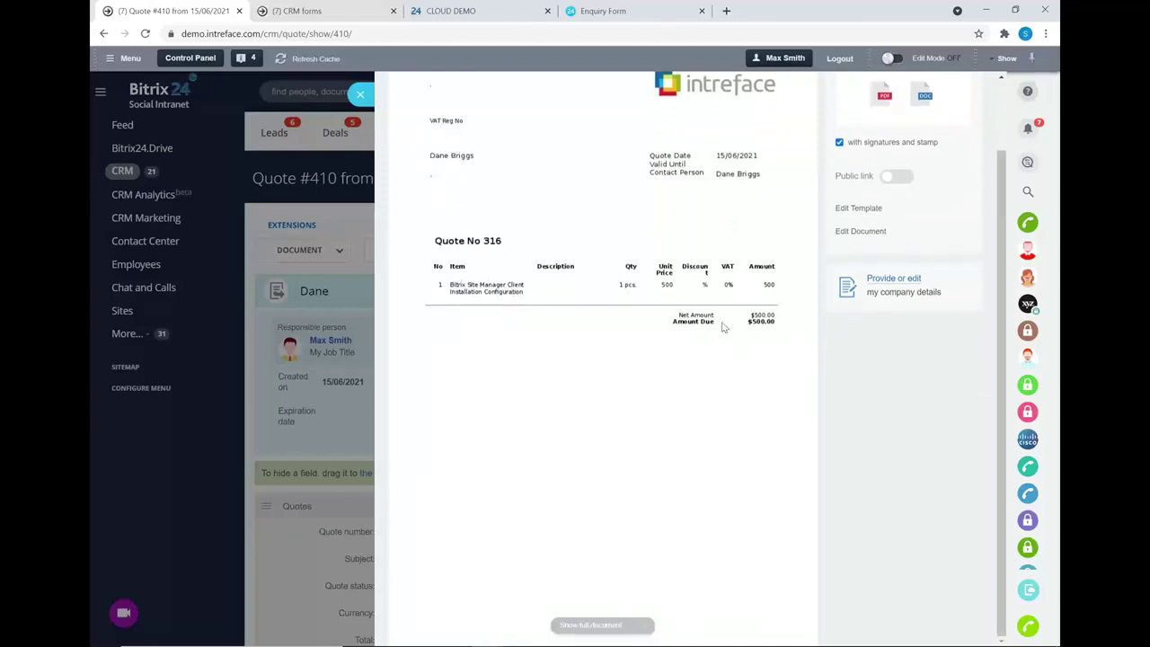
scroll(723, 327, up, 1)
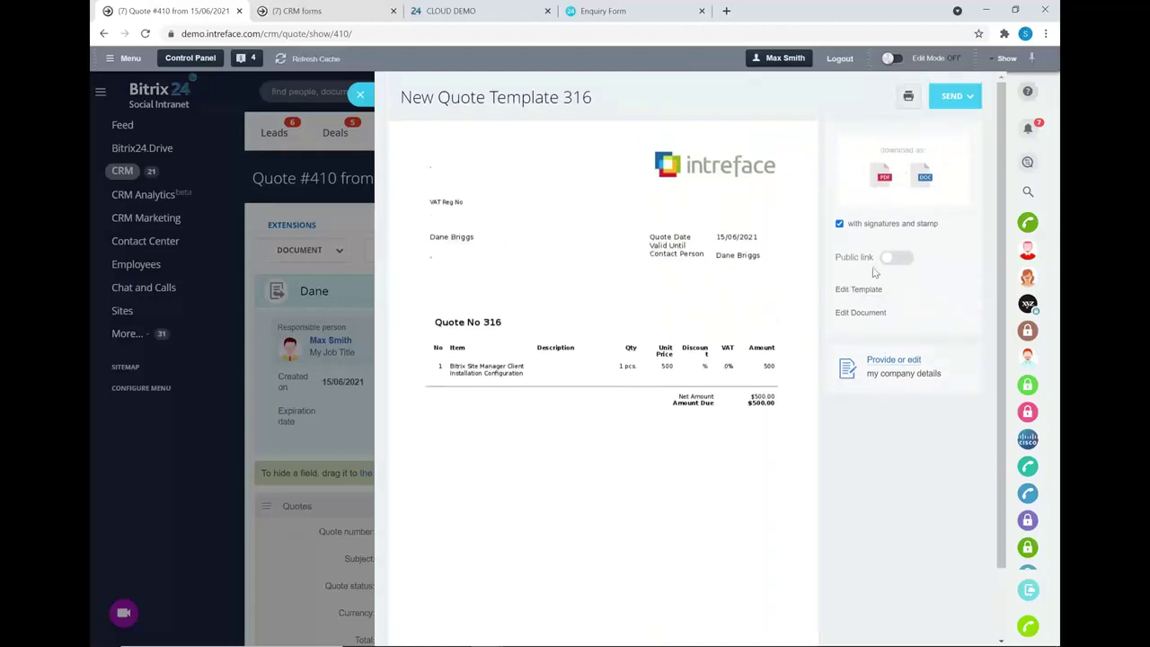
click(952, 96)
- Email the quote PDF with the note 'Please let me know if you have any questions. Thanks', then close the preview
click(954, 127)
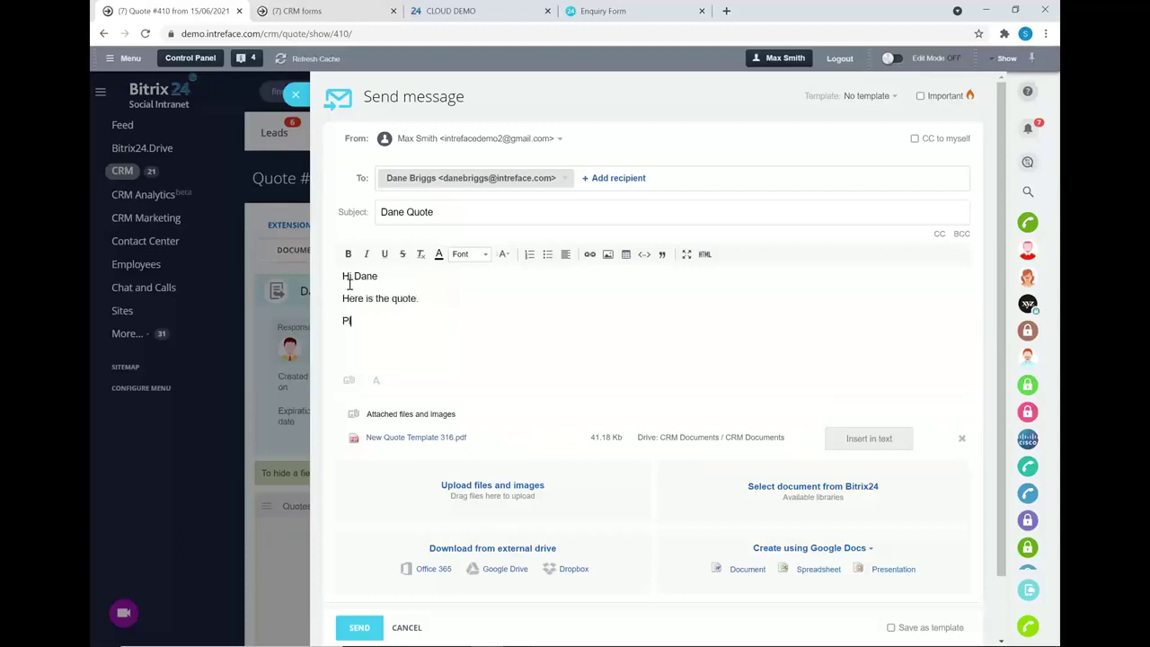
text(t me know if you have any que)
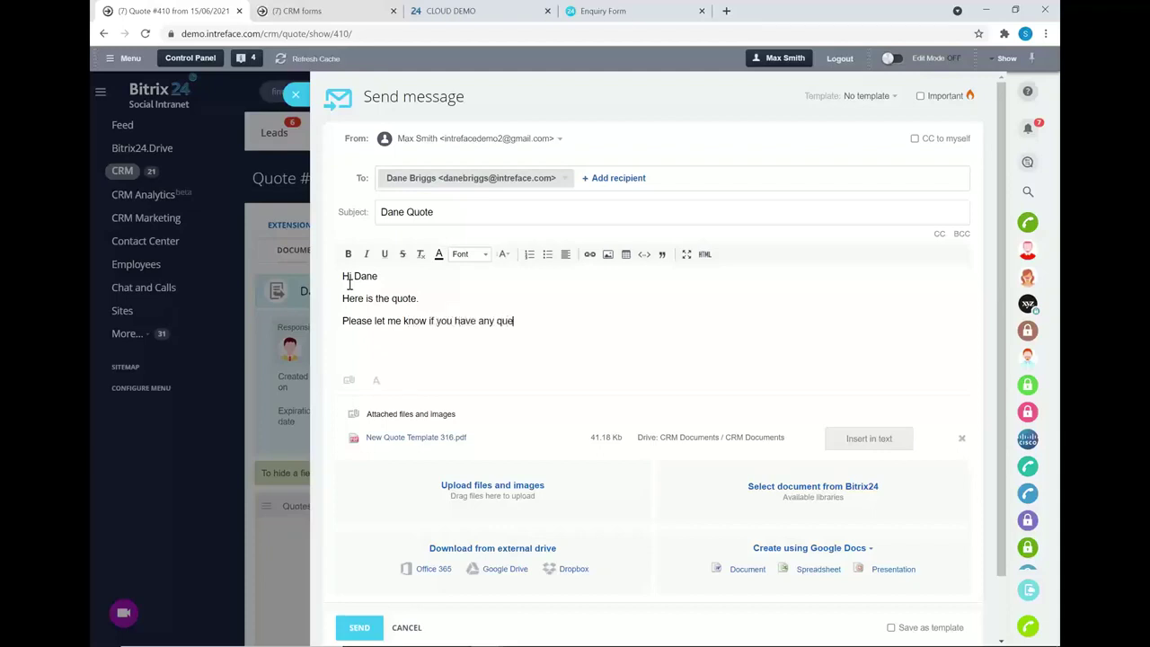
text(stions. Thanks)
click(362, 628)
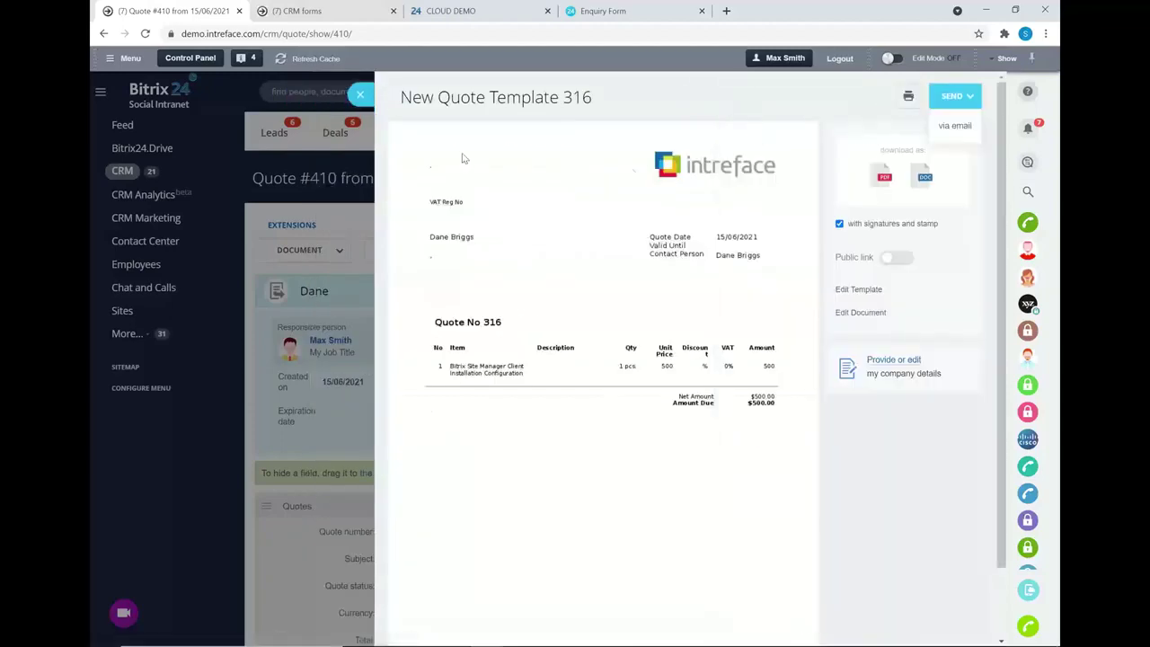
click(360, 95)
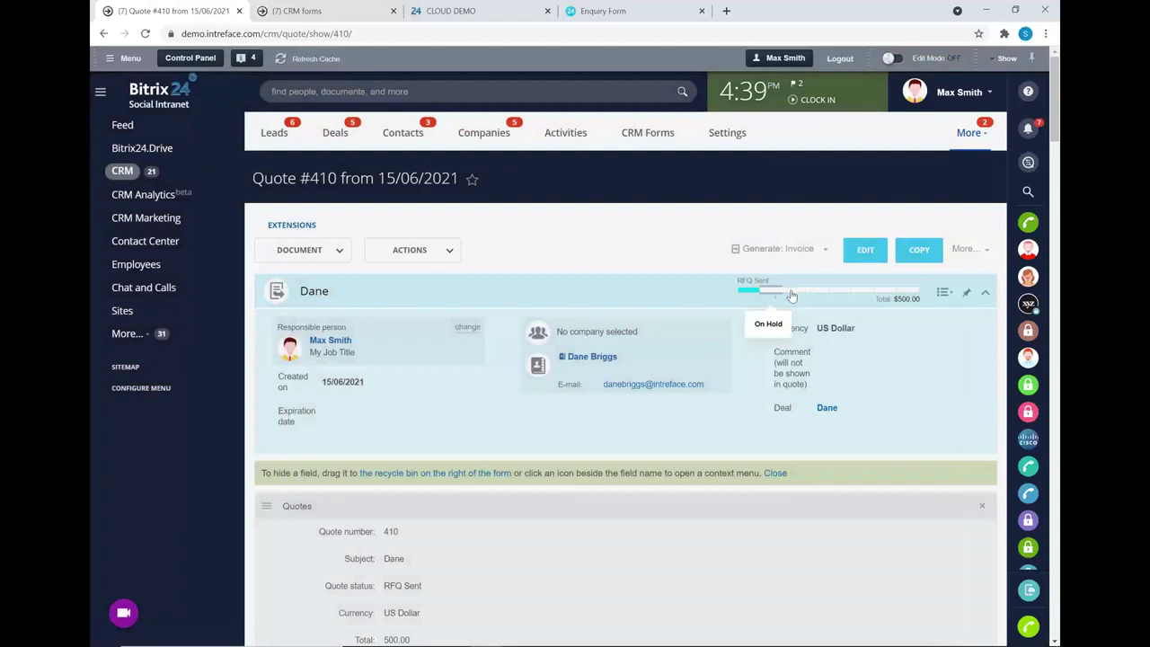
- Move quote 410 through Waiting on Client and close it as Approved
click(796, 295)
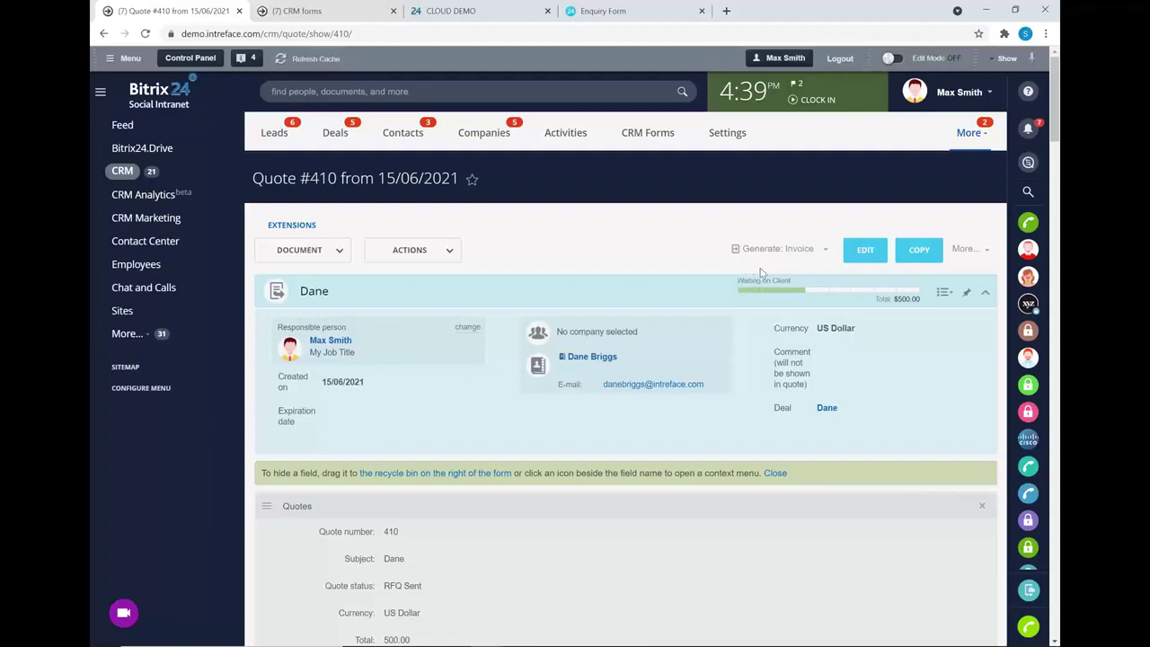
click(905, 296)
click(798, 350)
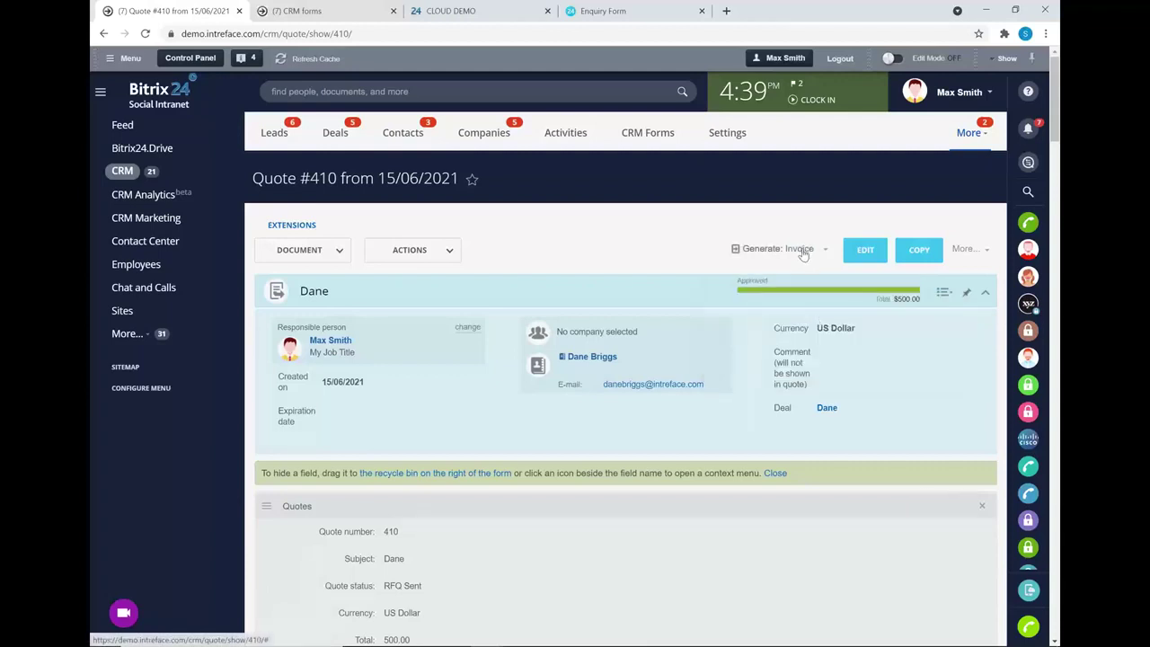
- Generate Invoice #222 from the quote and set its status to Sent to customer
click(802, 252)
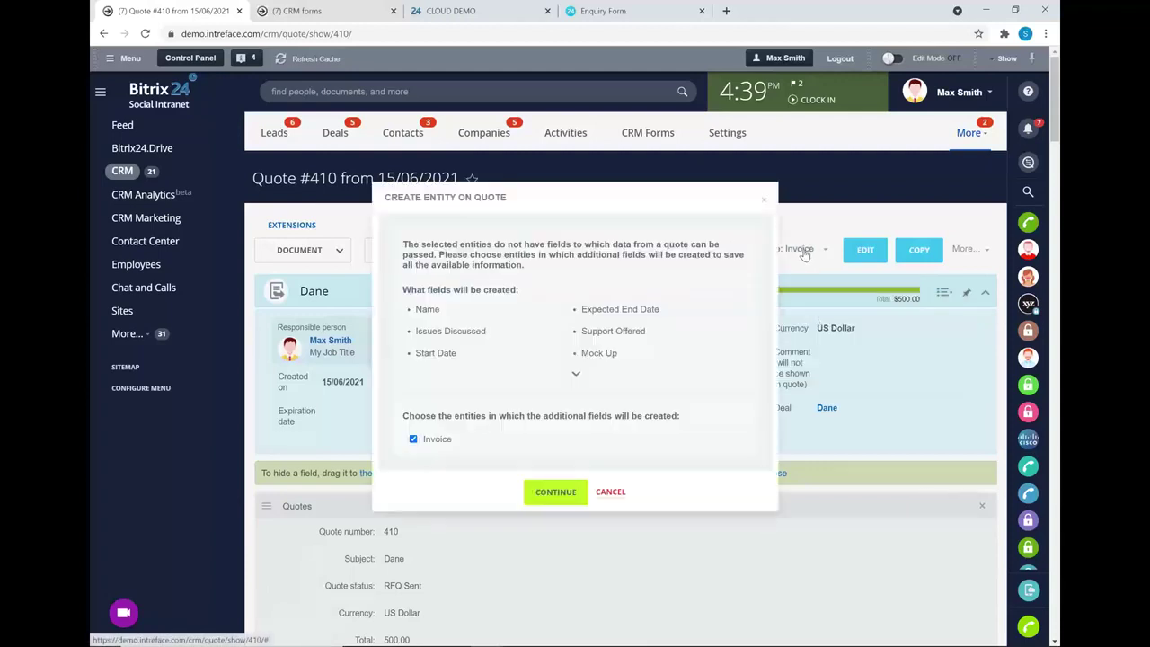
click(558, 490)
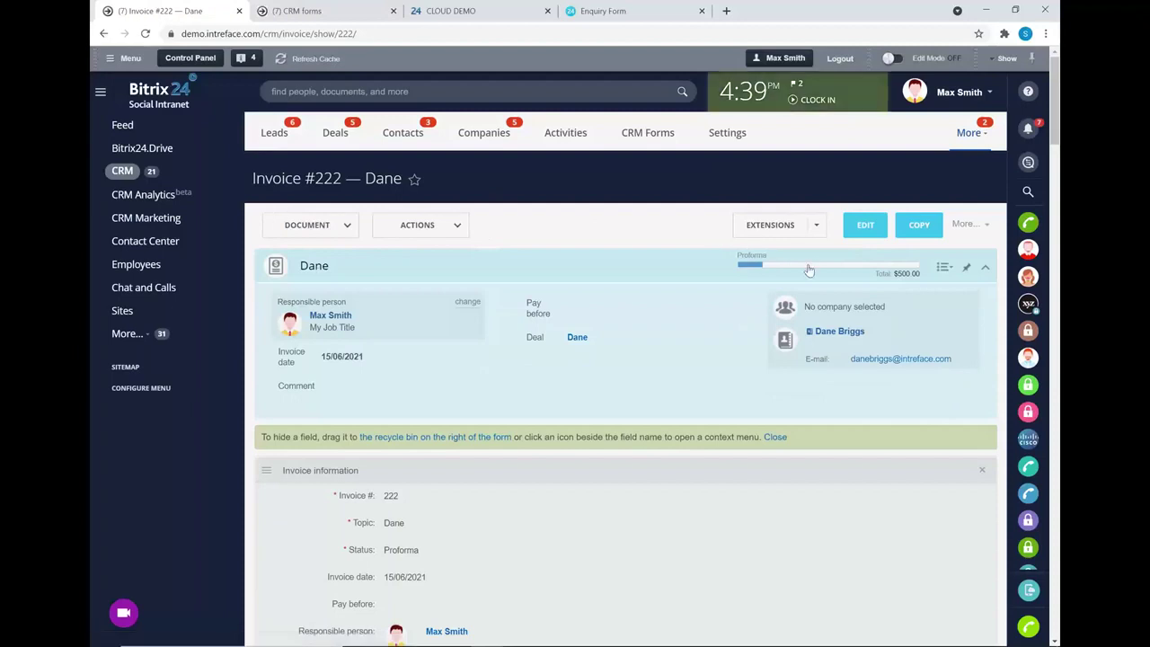
click(779, 267)
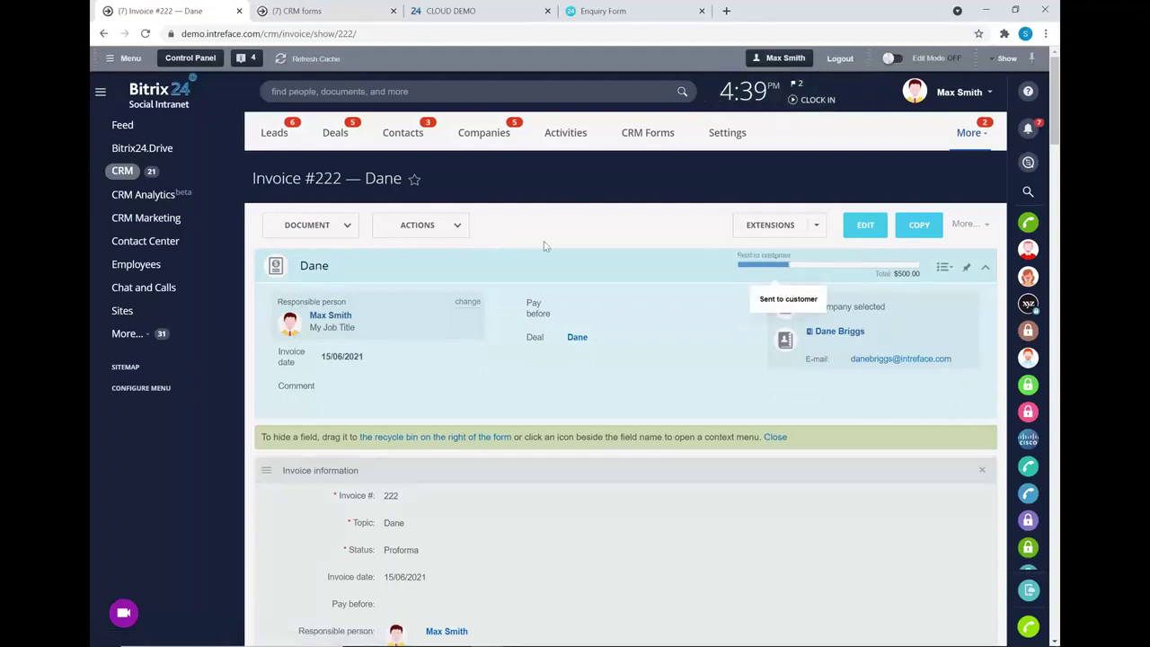
- Open the invoice's linked deal, check its quotes and invoices, and list its document templates
click(576, 337)
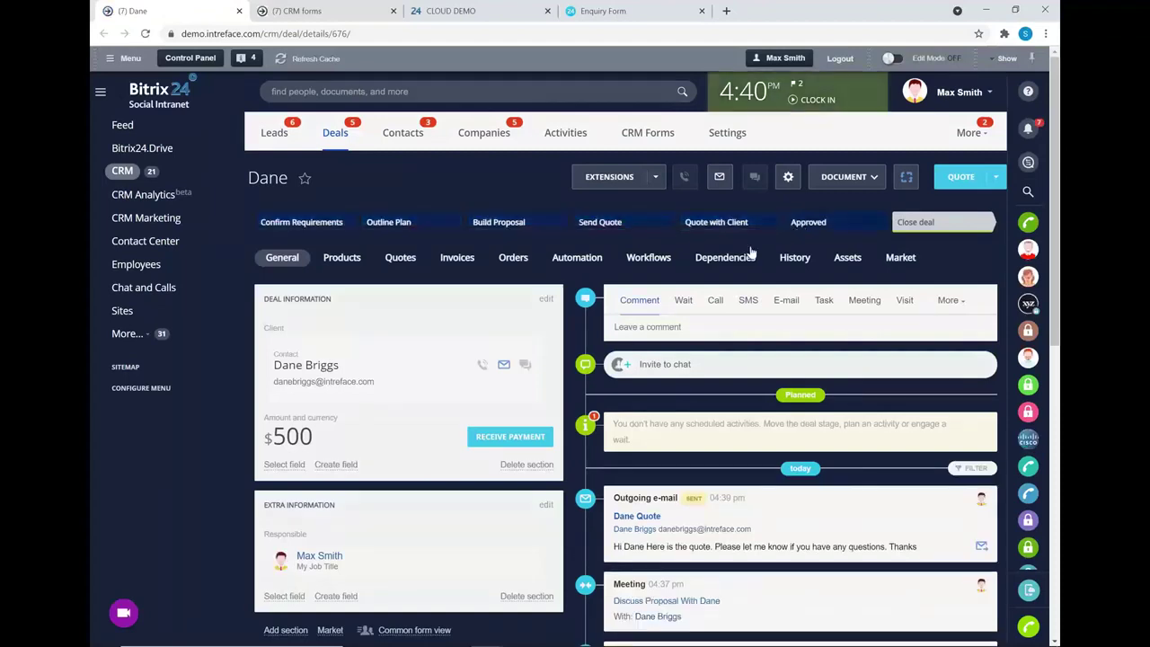
click(400, 258)
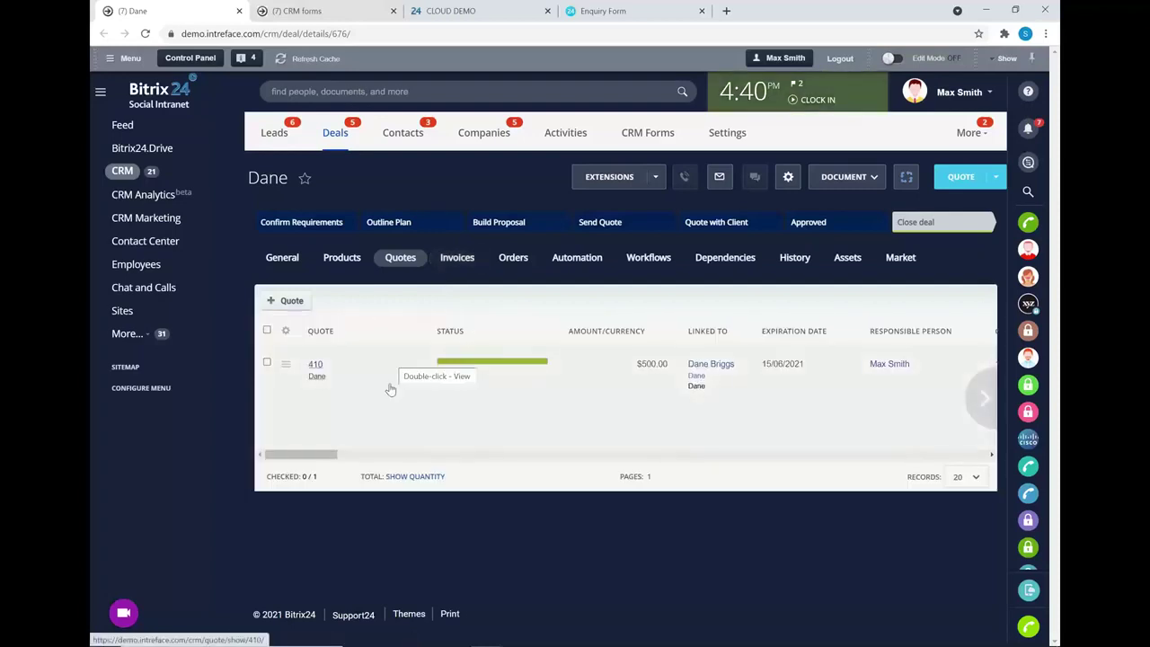
click(456, 258)
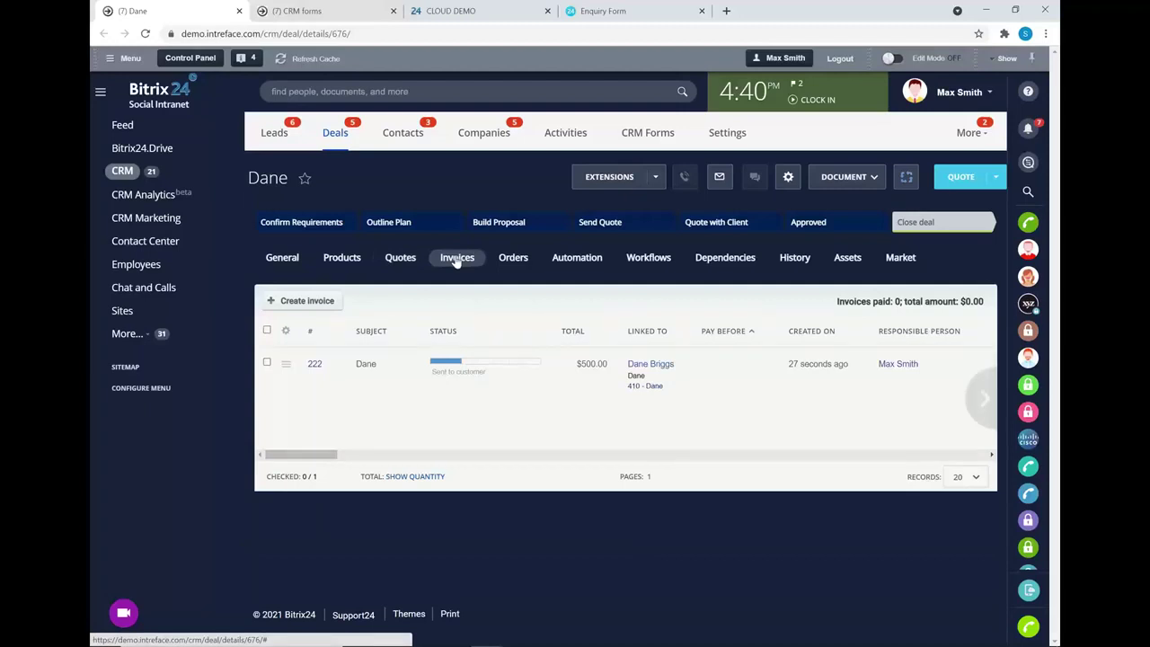
click(867, 178)
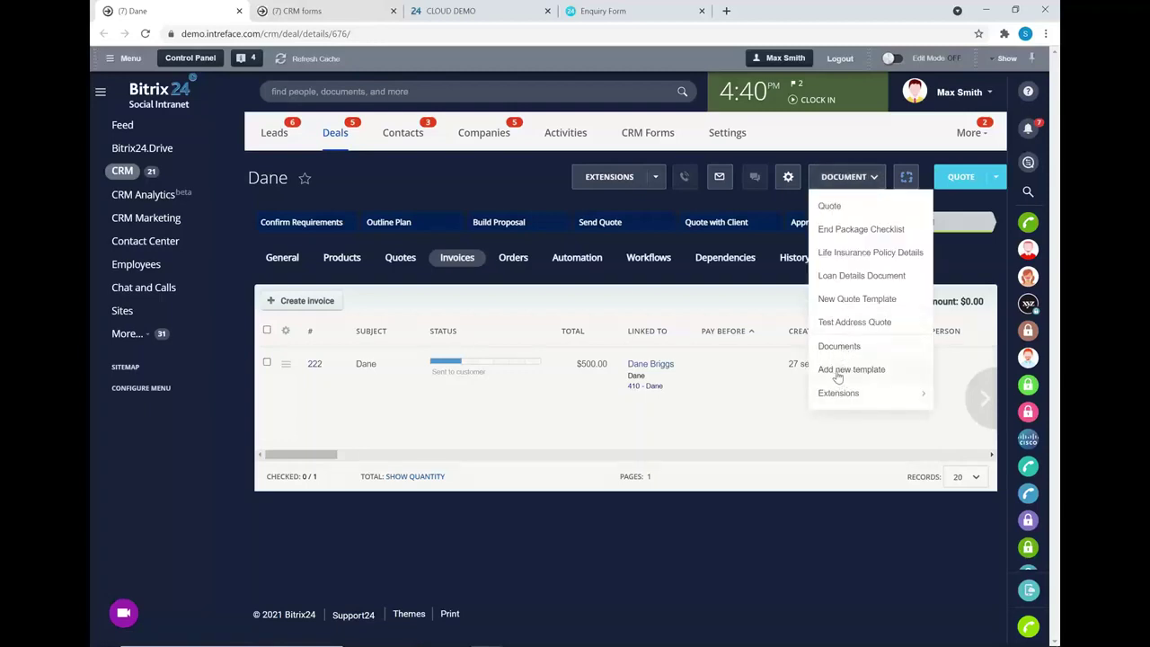
click(851, 369)
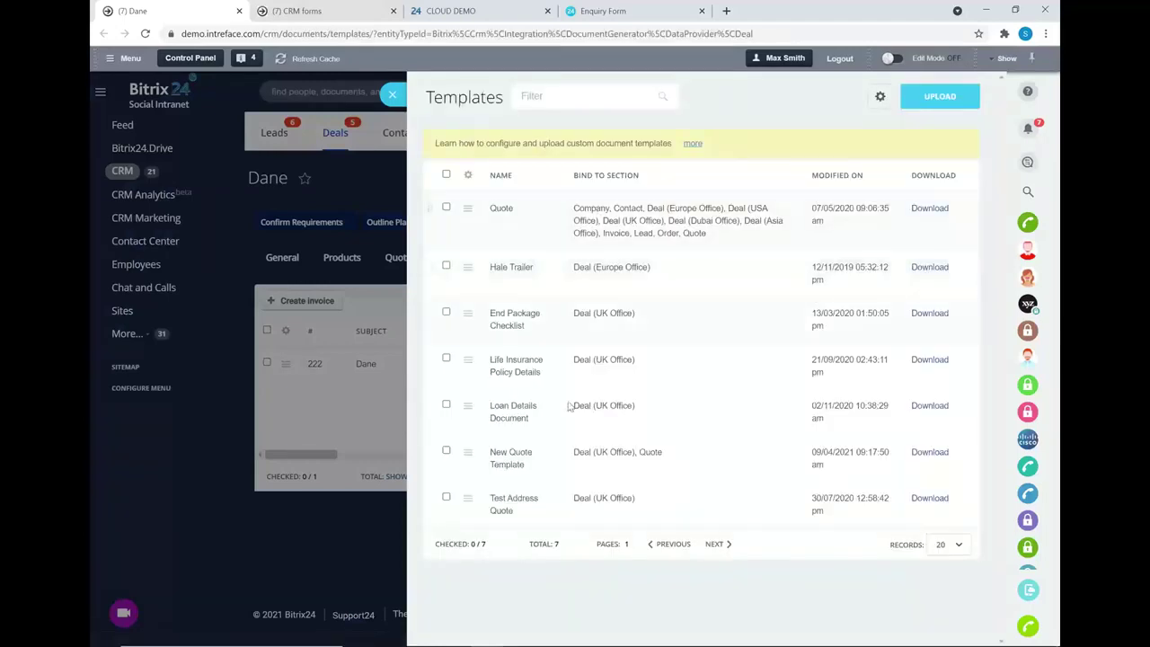
click(880, 96)
click(885, 121)
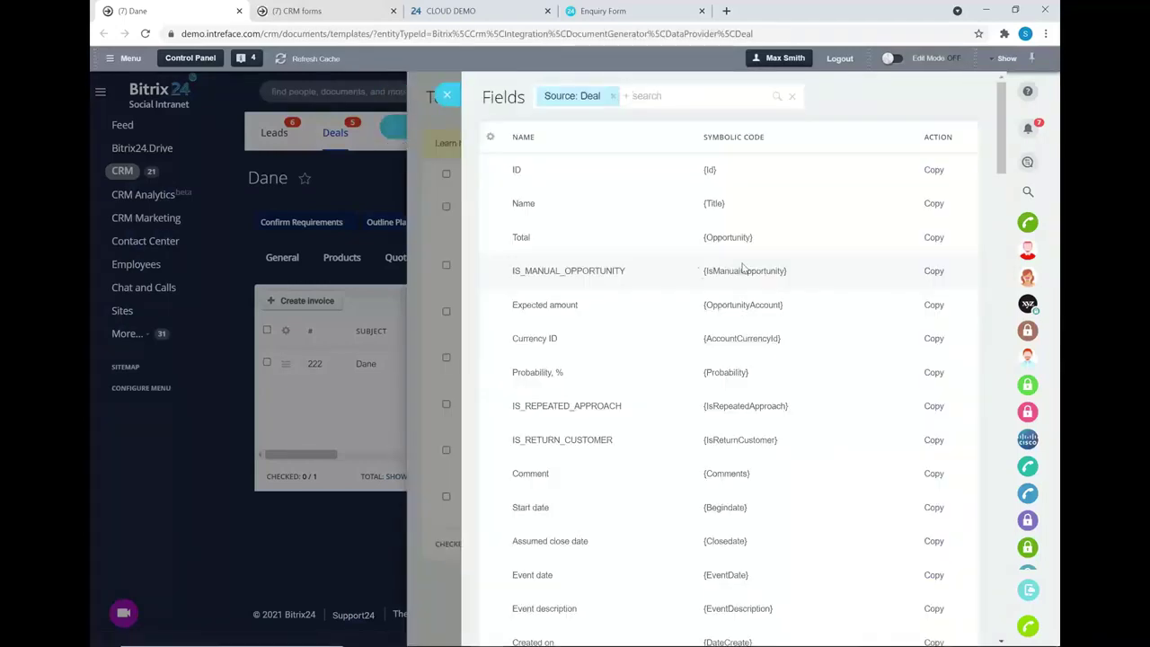
scroll(719, 269, down, 1)
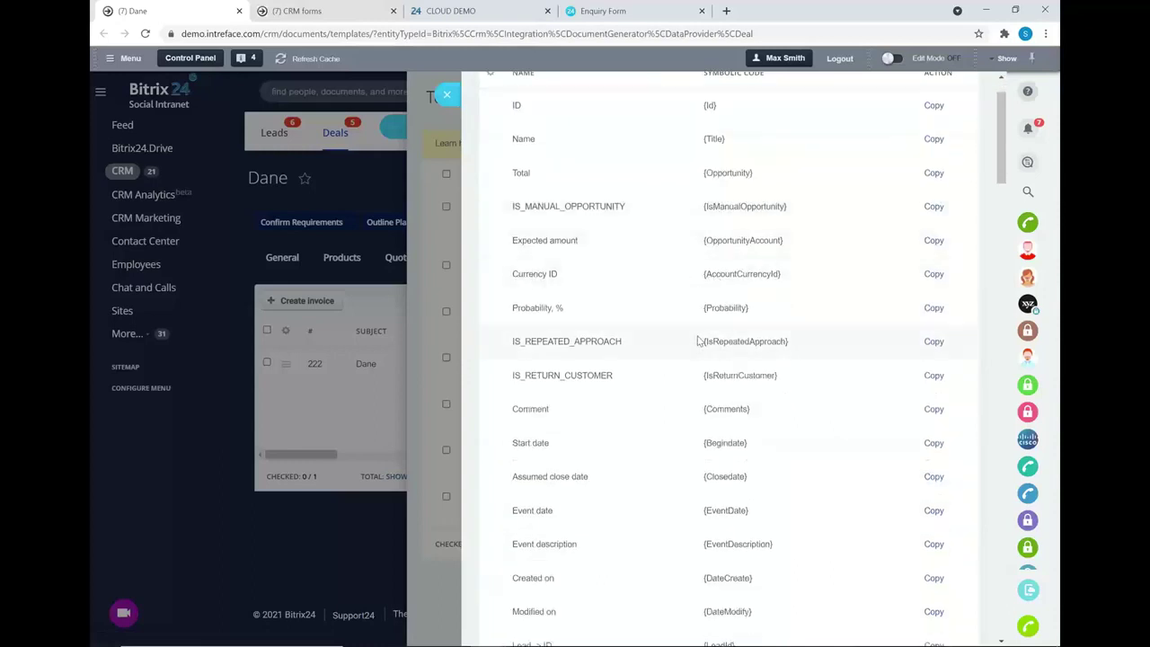
scroll(697, 341, up, 1)
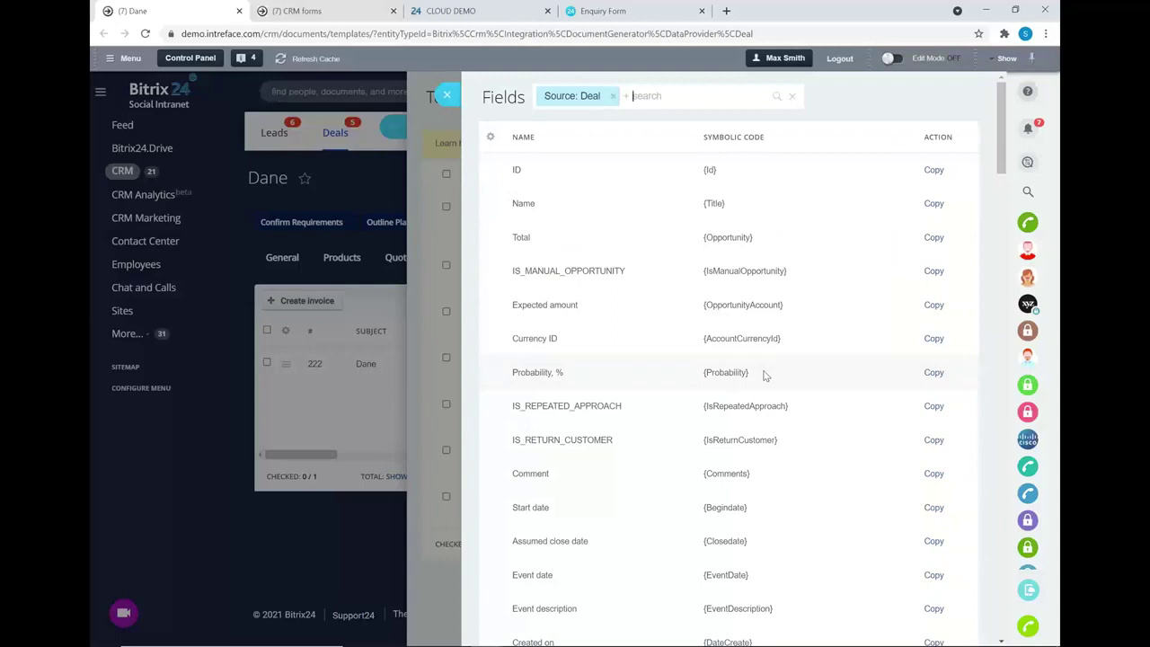
click(447, 94)
click(391, 96)
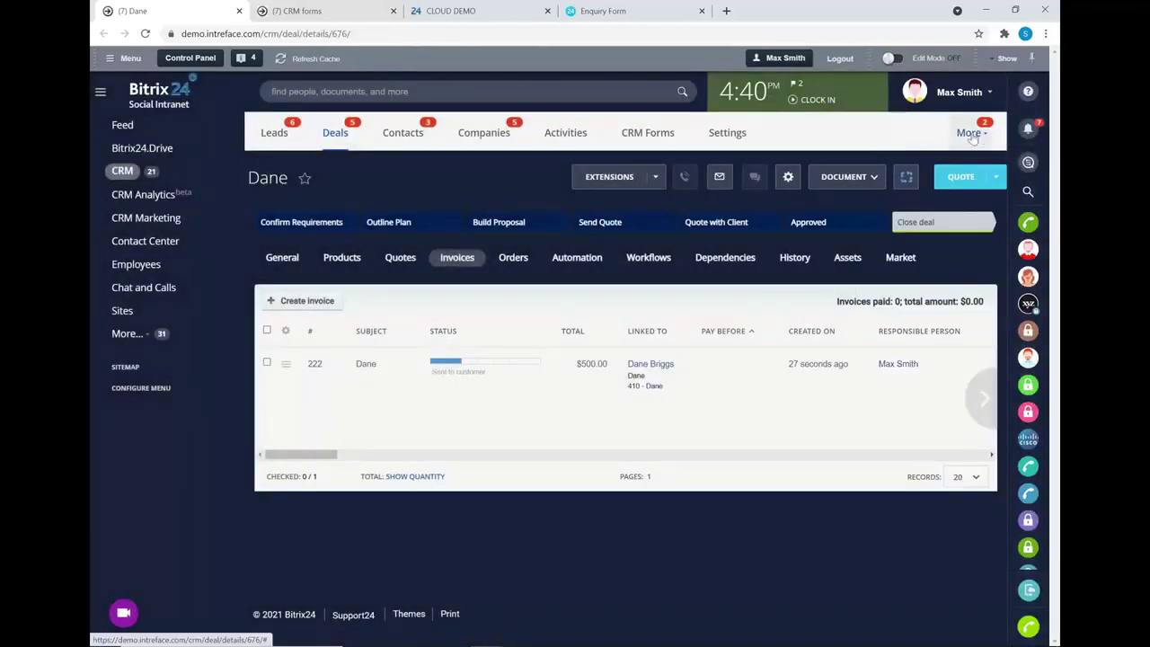
- Move the $500.00 invoice card into Paid on the Invoices board and open its contact
click(969, 132)
click(926, 186)
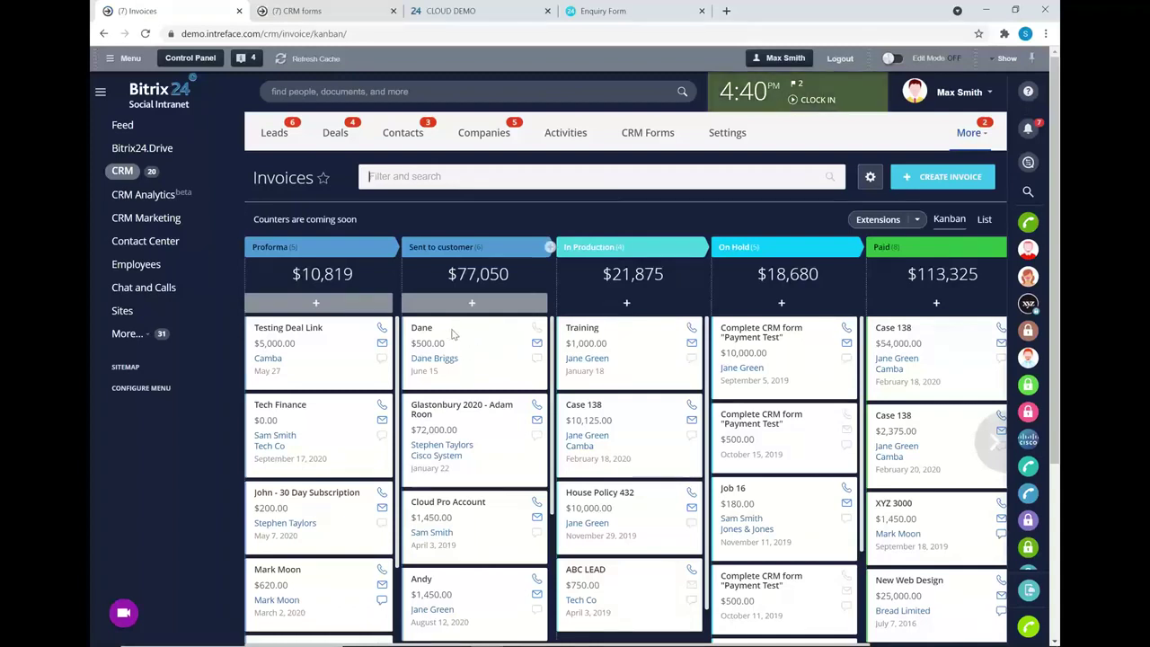
drag(449, 333, 952, 325)
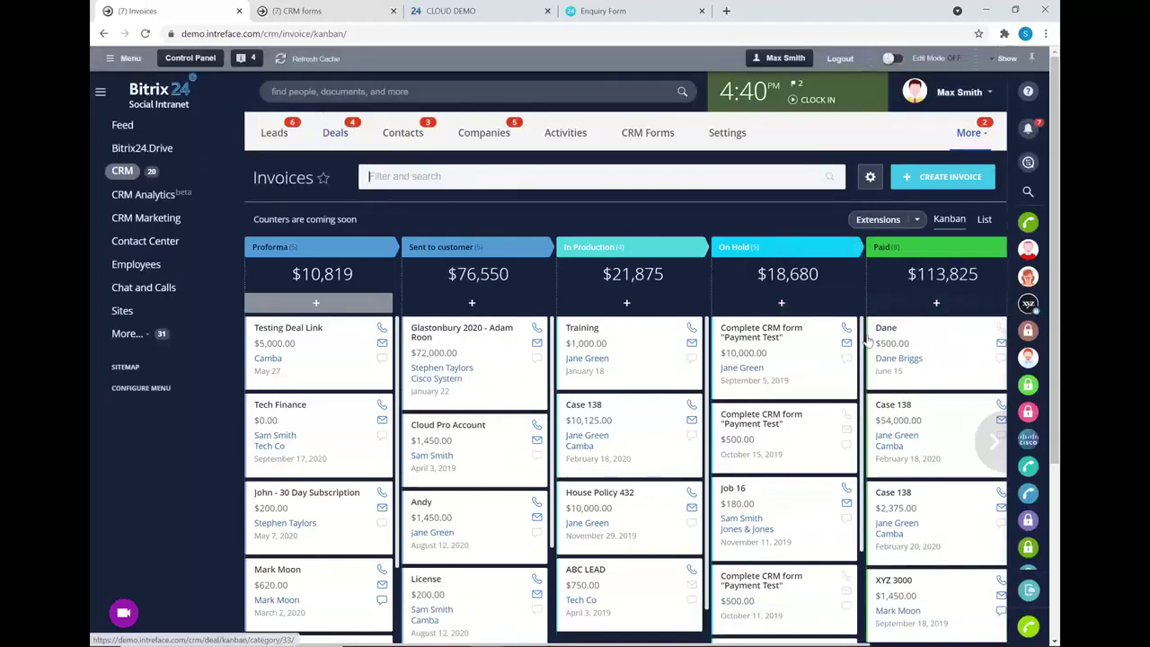
click(894, 360)
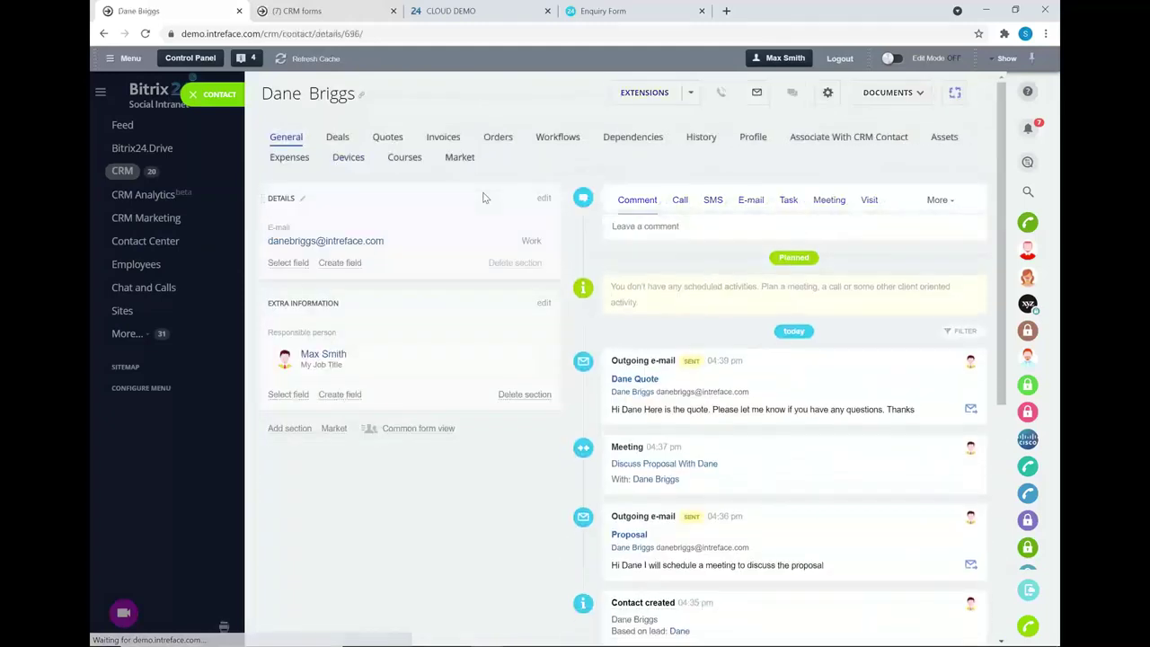
- Review the contact's deals, quotes and invoices, returning to the deals list
click(338, 137)
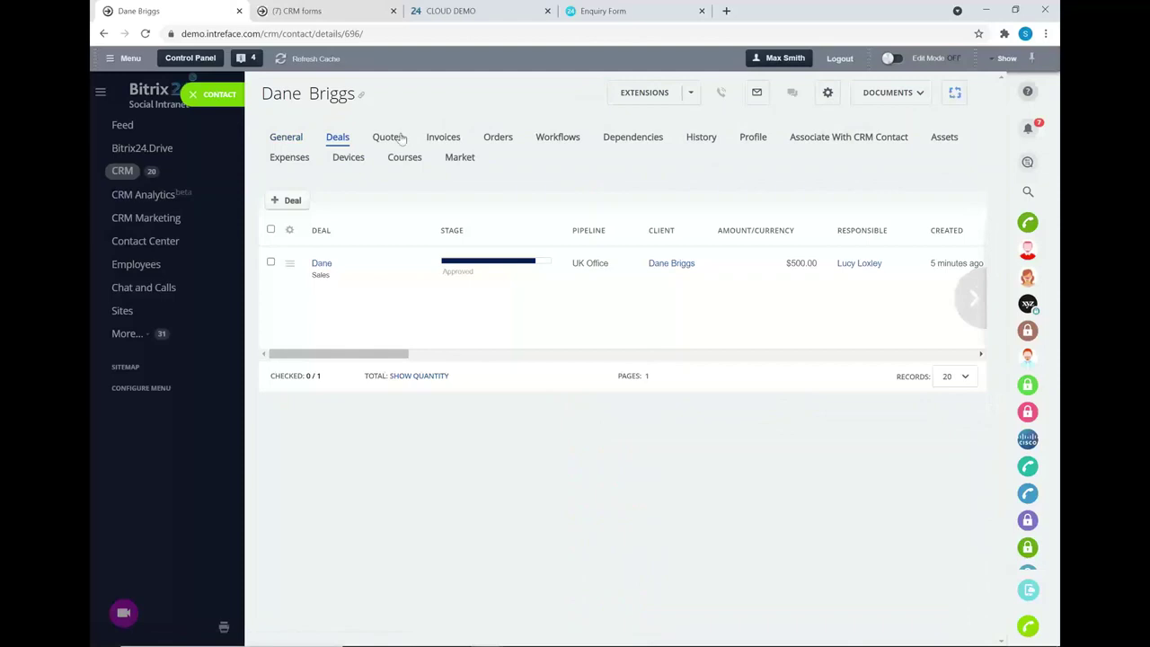
click(396, 136)
click(432, 137)
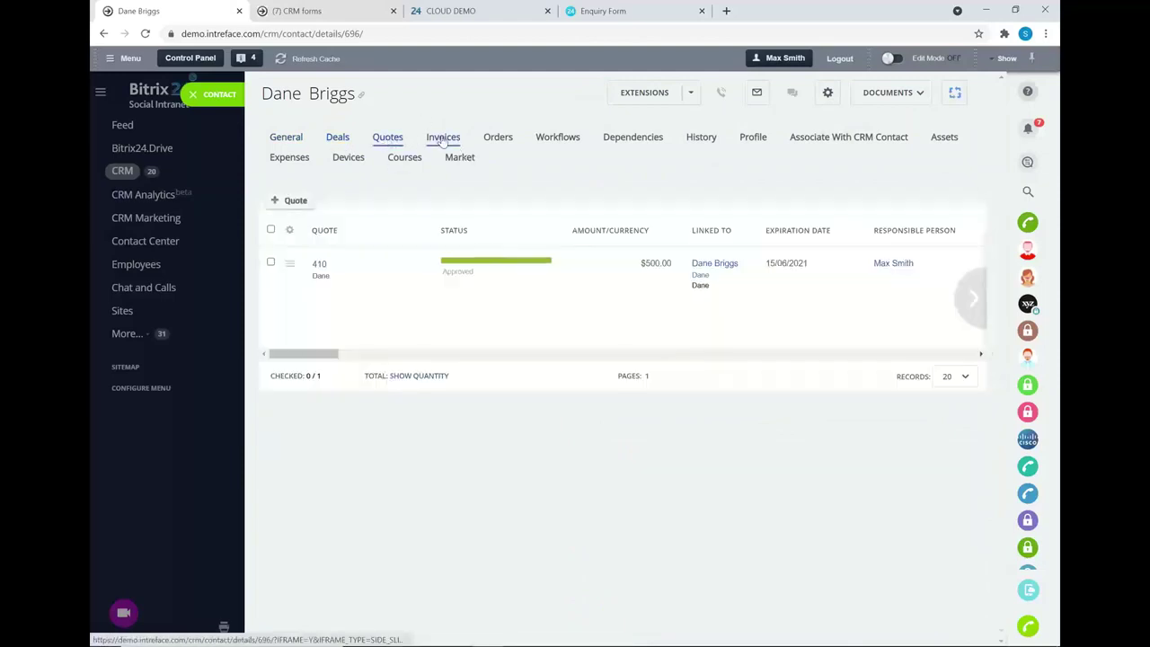
click(338, 136)
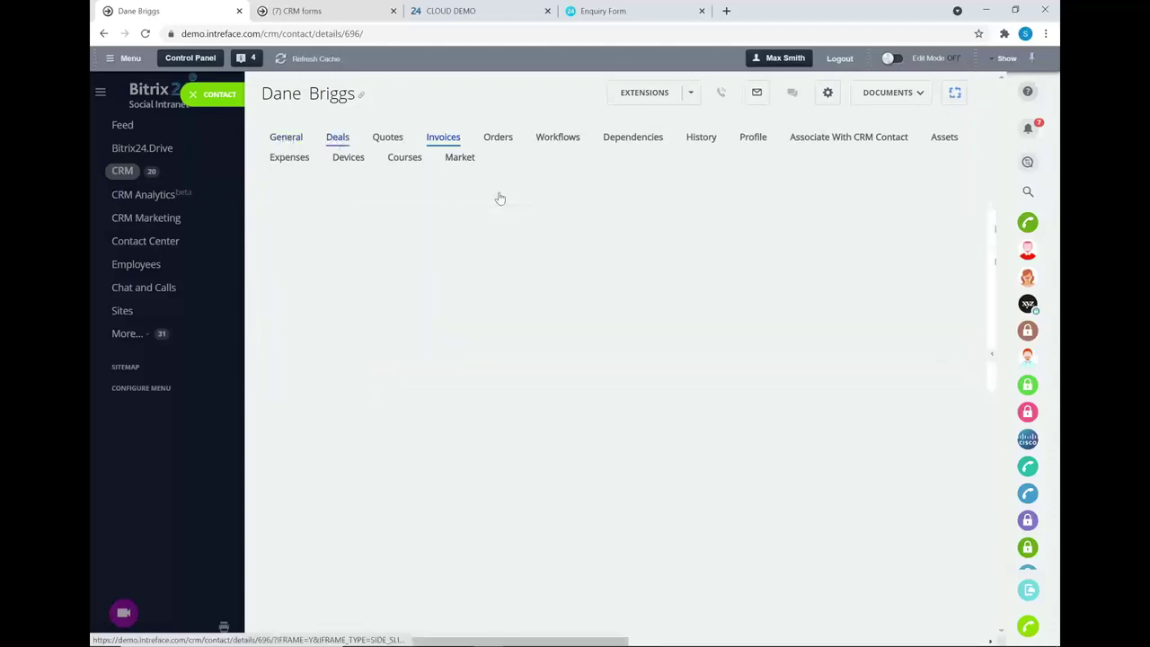
- Close the contact's $500.00 deal as Deal Won and close the contact record
click(541, 264)
click(501, 320)
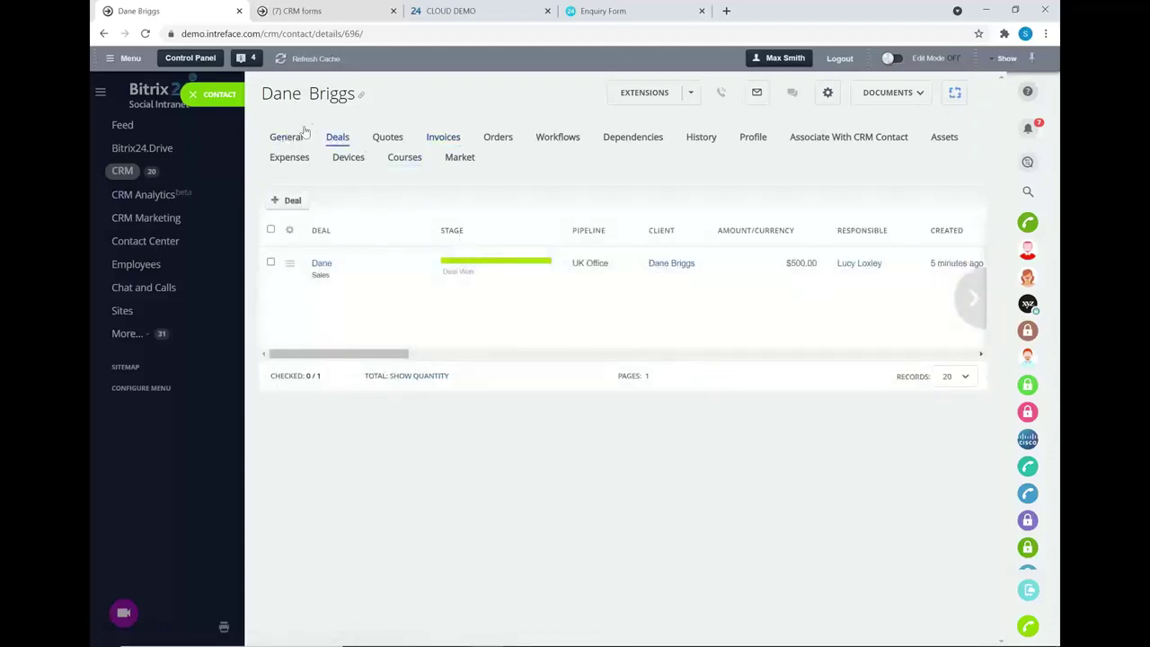
click(193, 95)
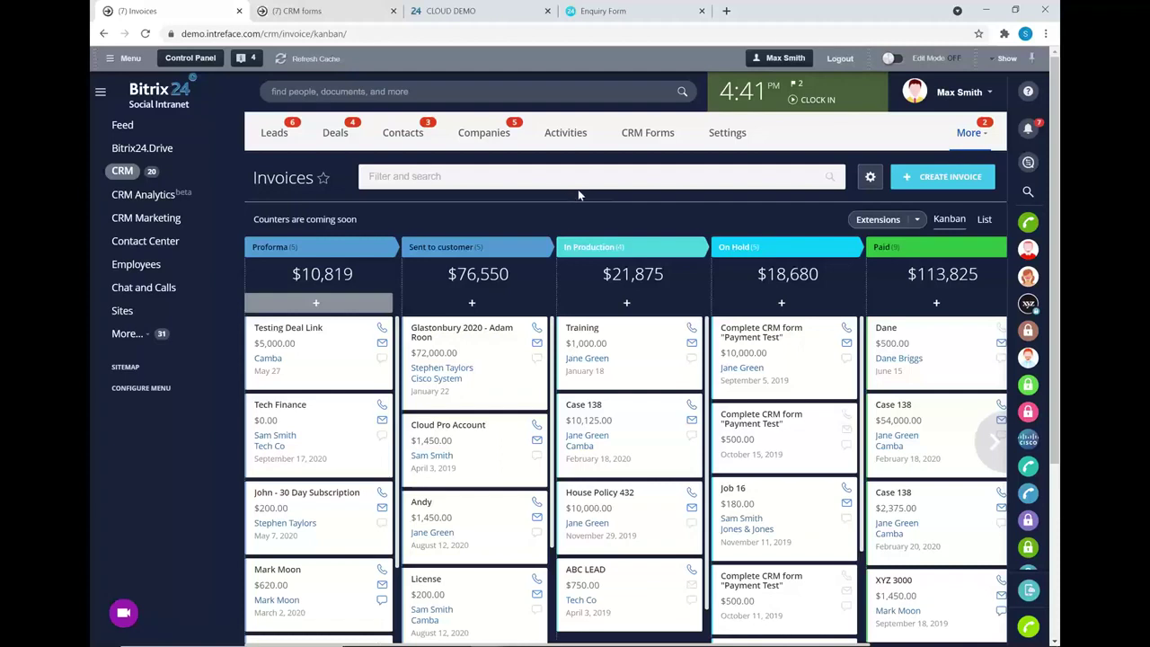
- Open My Activities and apply the 'Tomorrows calls' preset, leaving one Intro Call
click(561, 135)
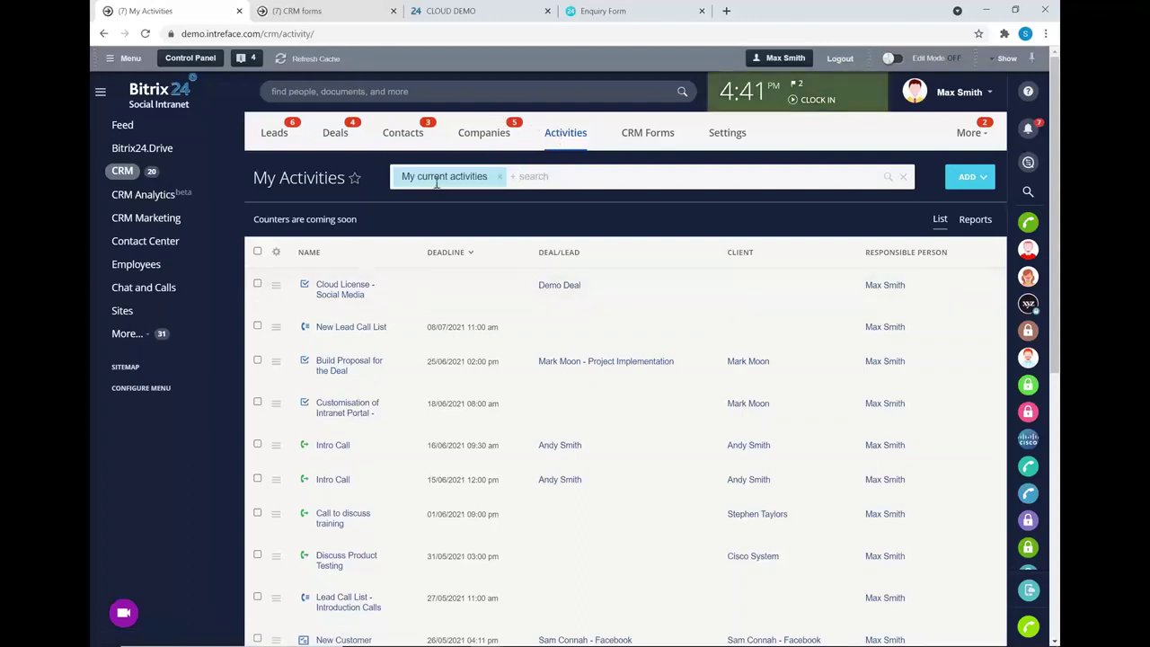
scroll(419, 243, down, 1)
scroll(418, 255, up, 1)
click(453, 176)
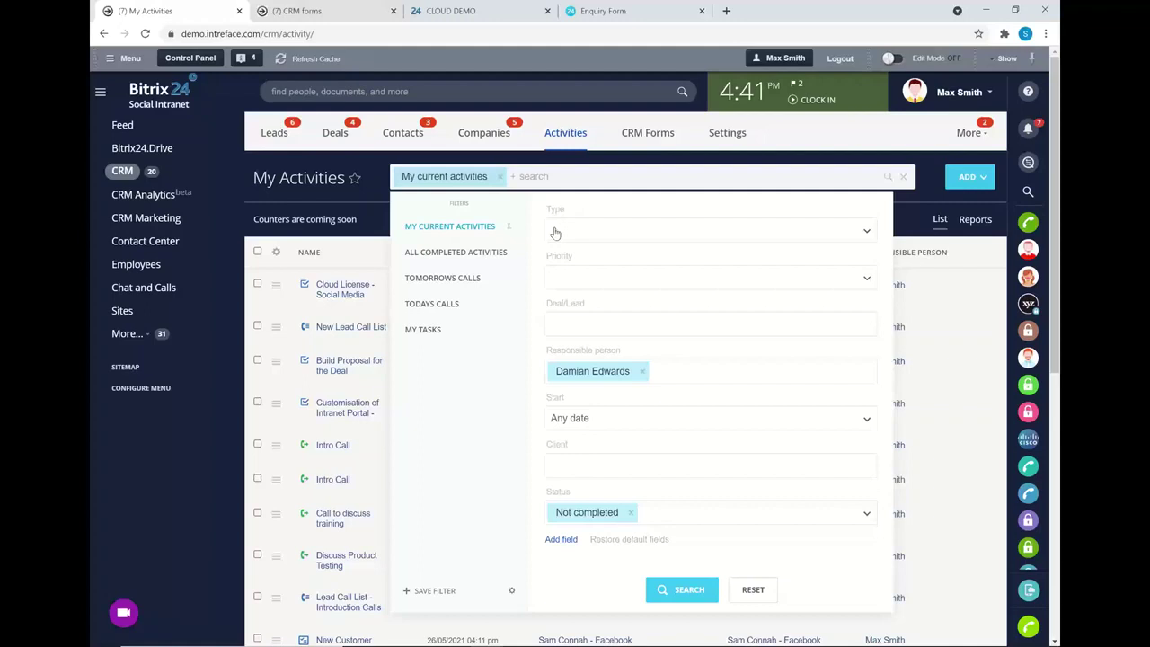
click(446, 279)
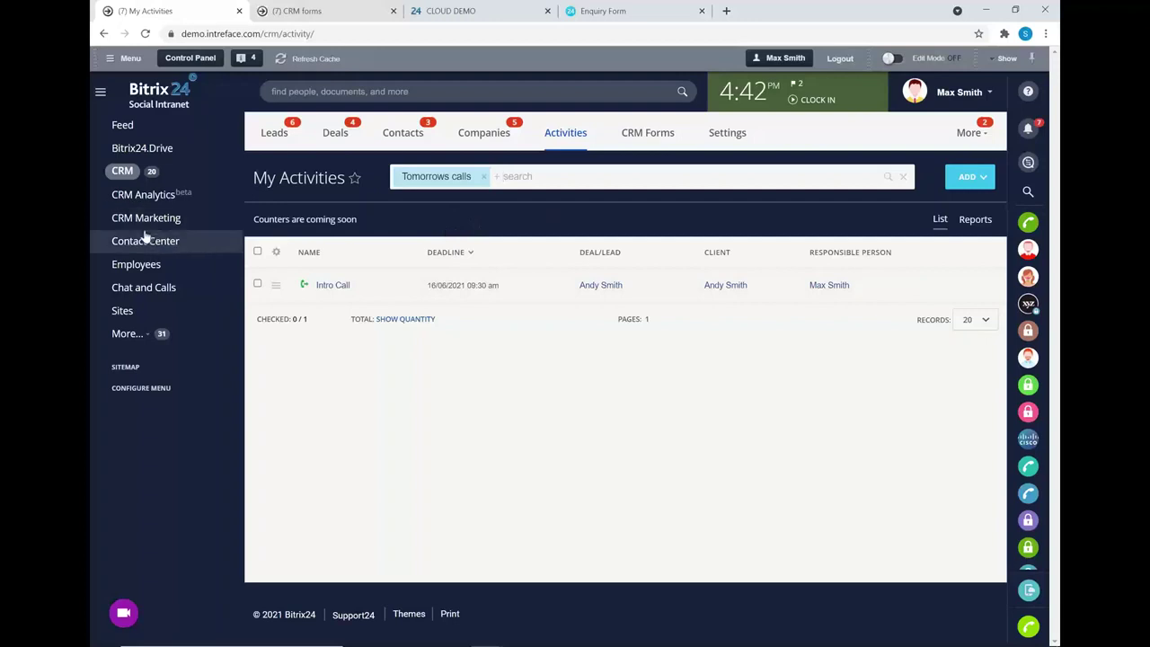
- View the calendar week, then open CRM Analytics showing the 81.78% lead funnel
click(127, 333)
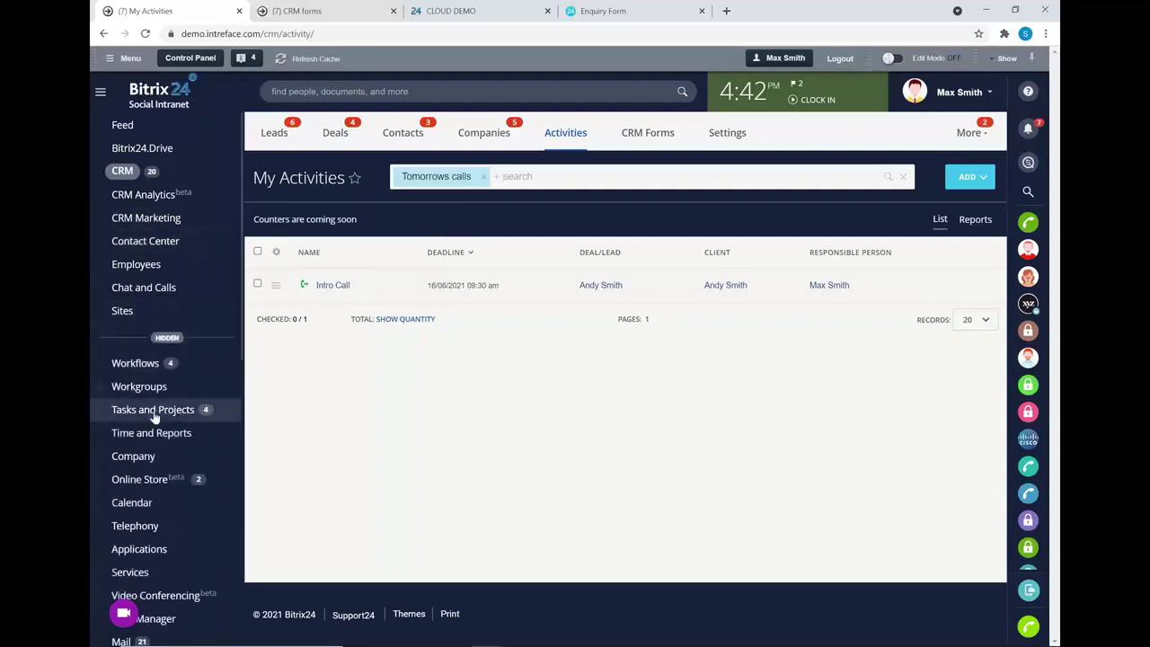
click(140, 504)
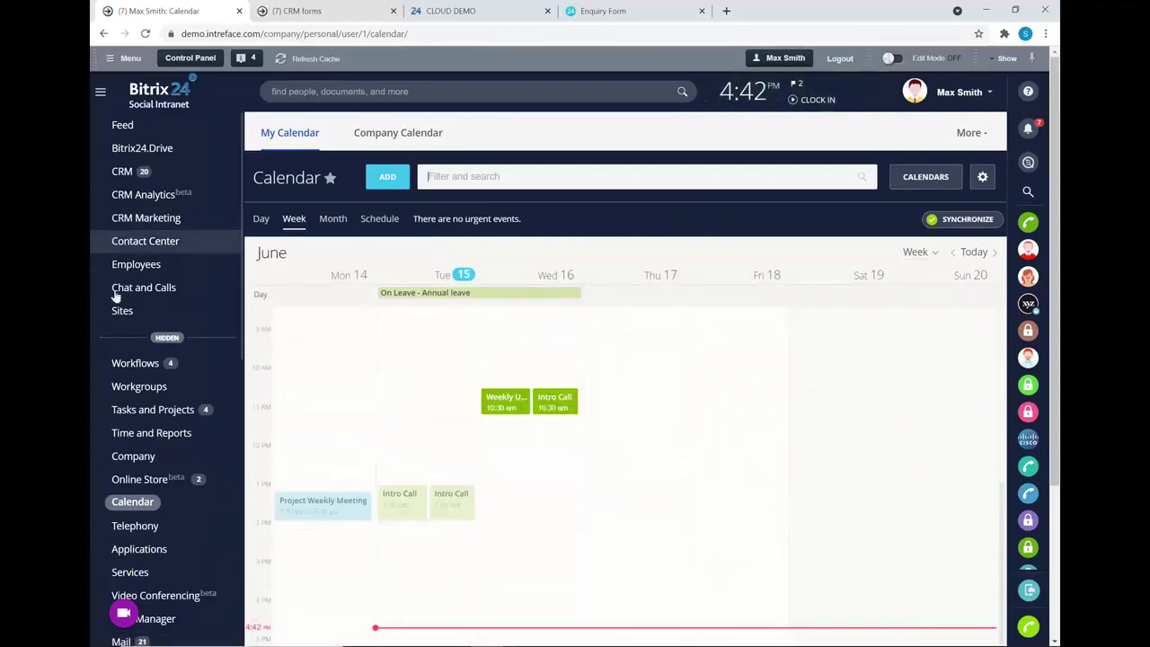
click(164, 337)
click(131, 198)
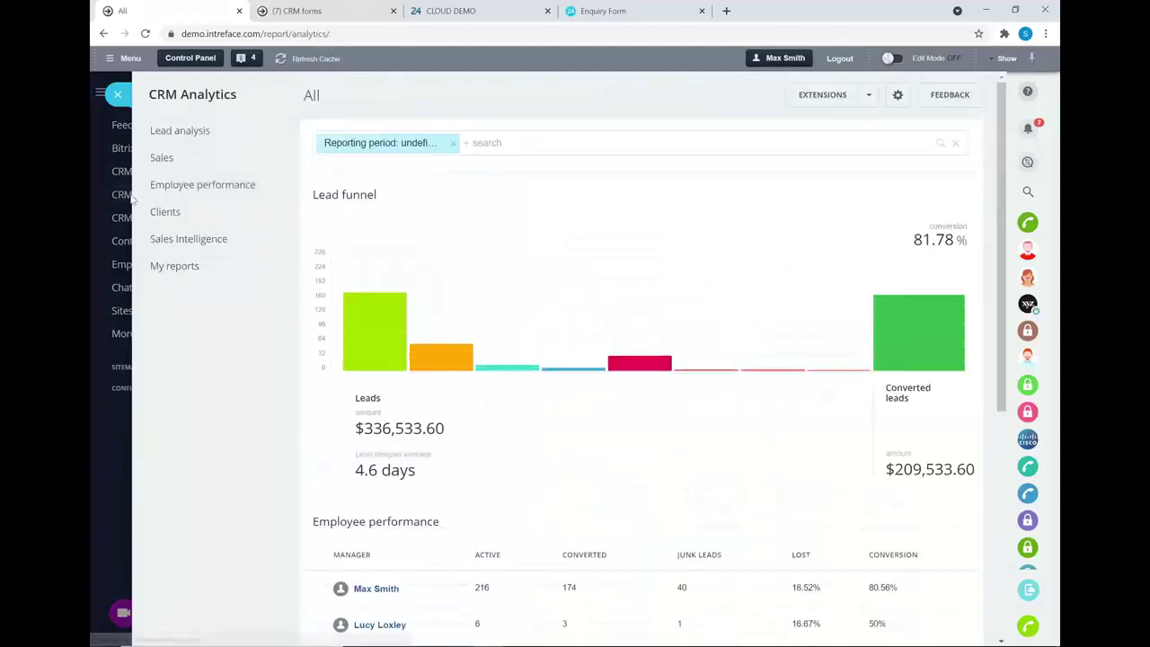
- Advance the PowerPoint slideshow to the Reporting slide, then return to Bitrix24 CRM Analytics
key(alt+Tab)
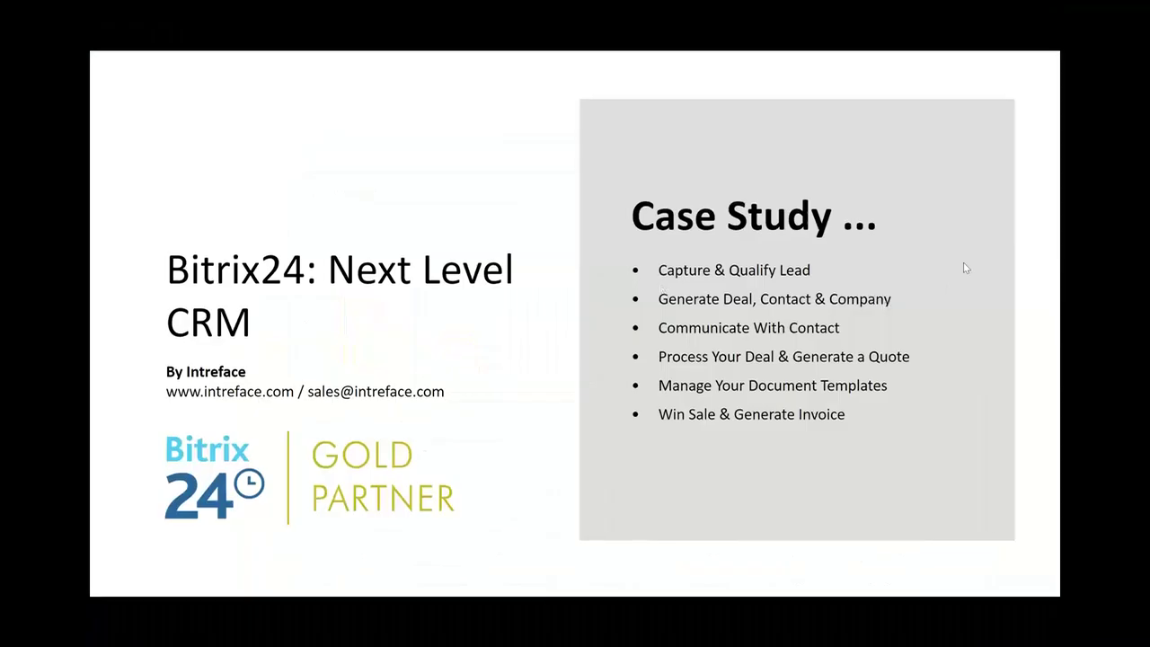
click(997, 267)
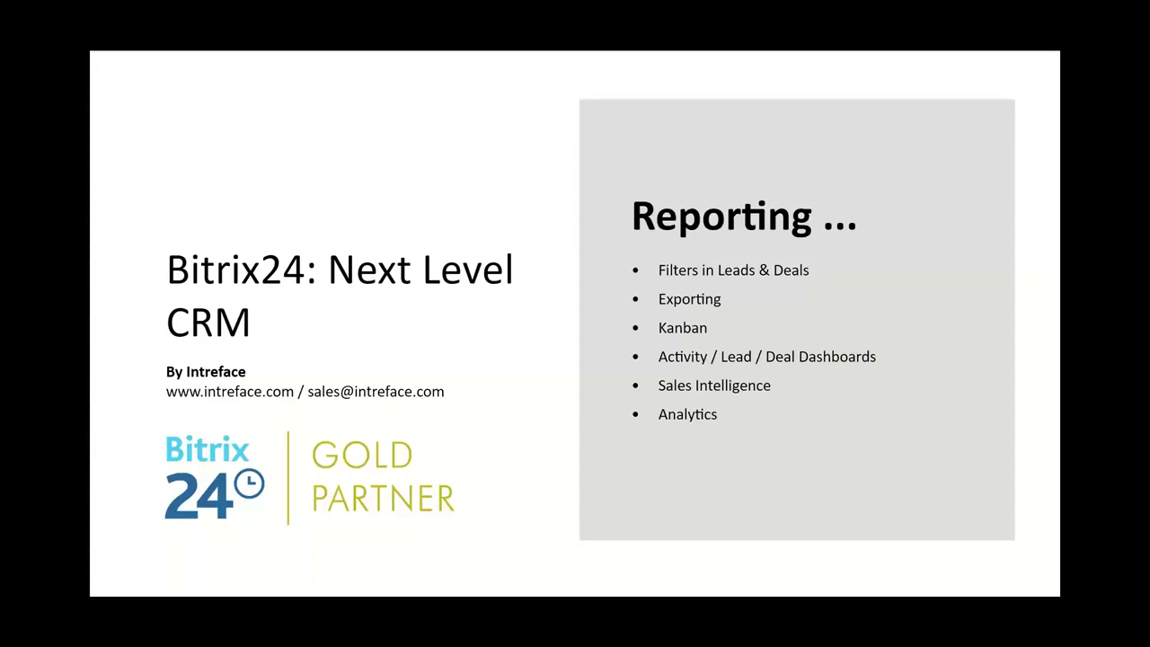
key(alt+Tab)
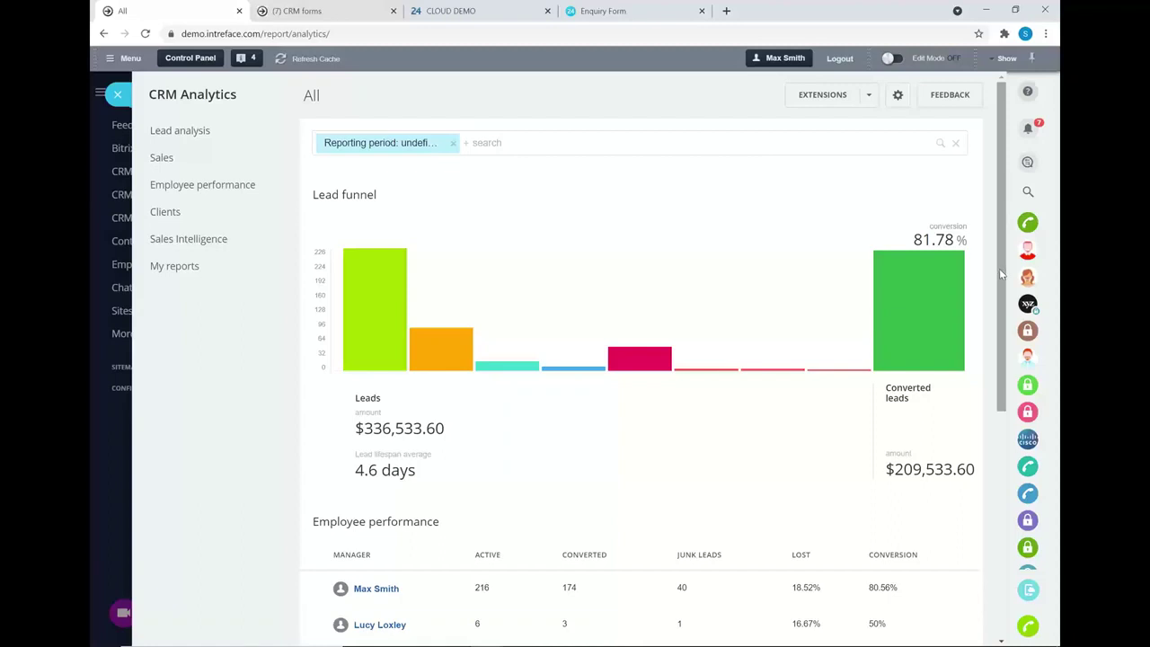
- Browse the Reporting period filter's Created on and Add field options, then expand the Sales reports group
drag(998, 267, 626, 50)
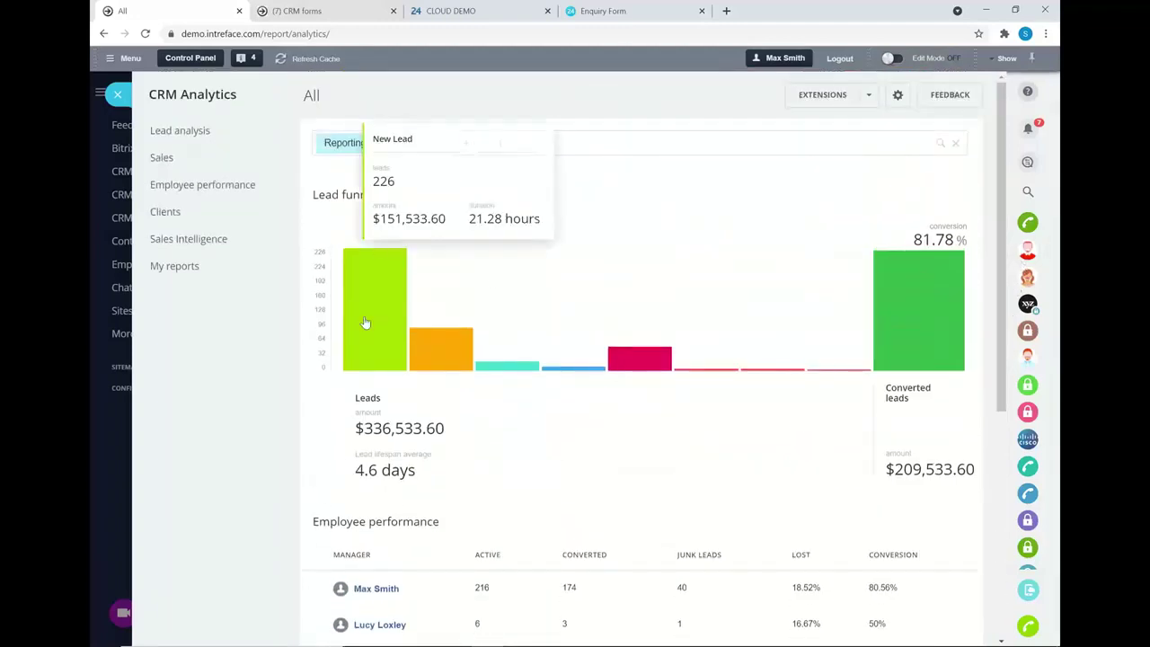
click(408, 142)
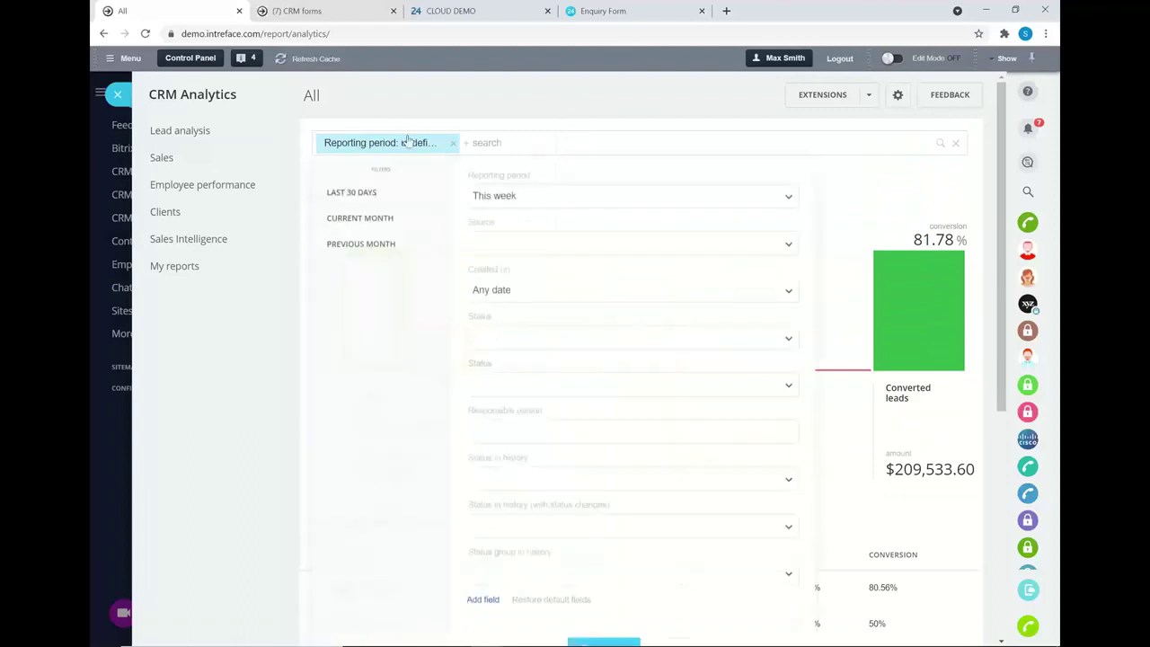
click(497, 291)
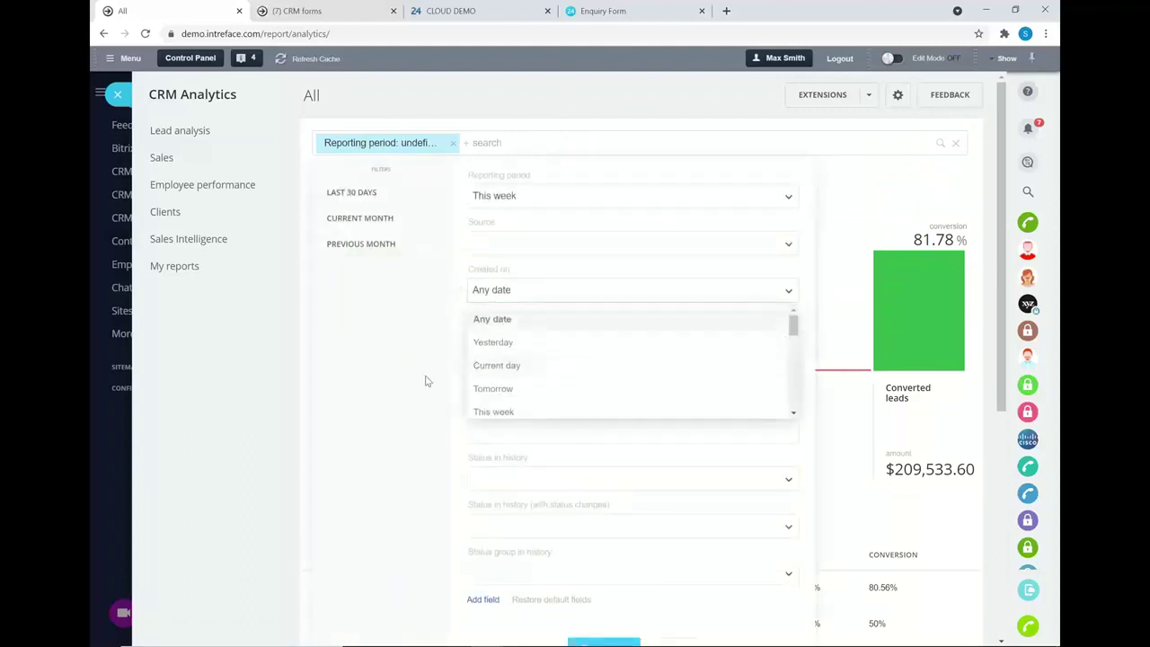
click(491, 598)
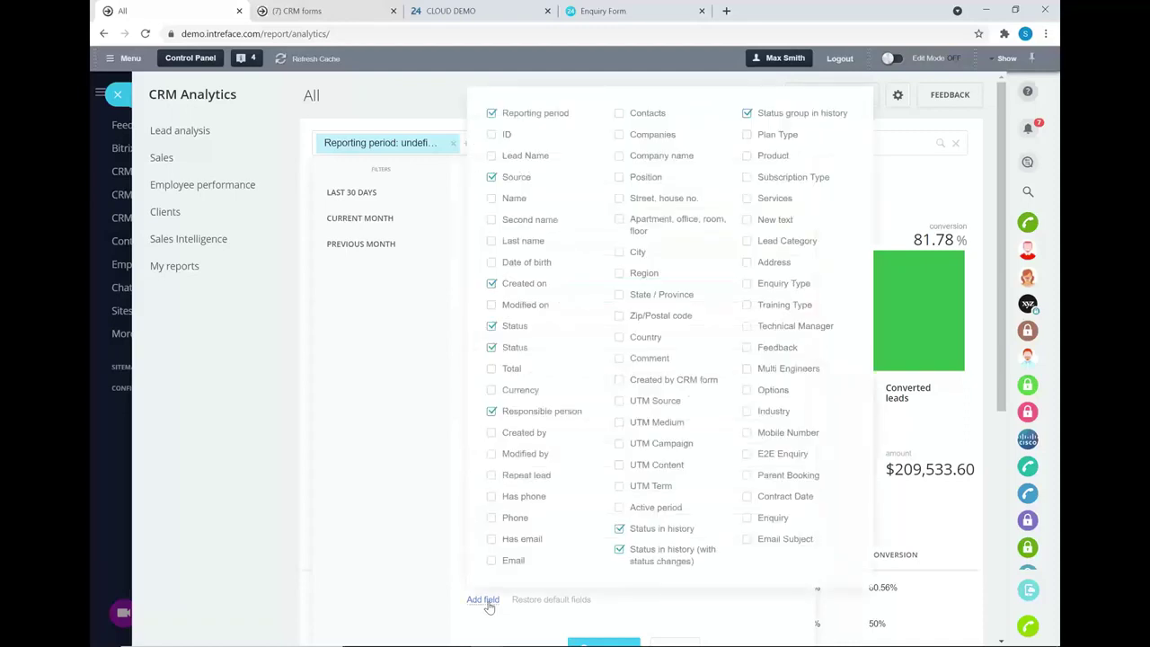
click(486, 601)
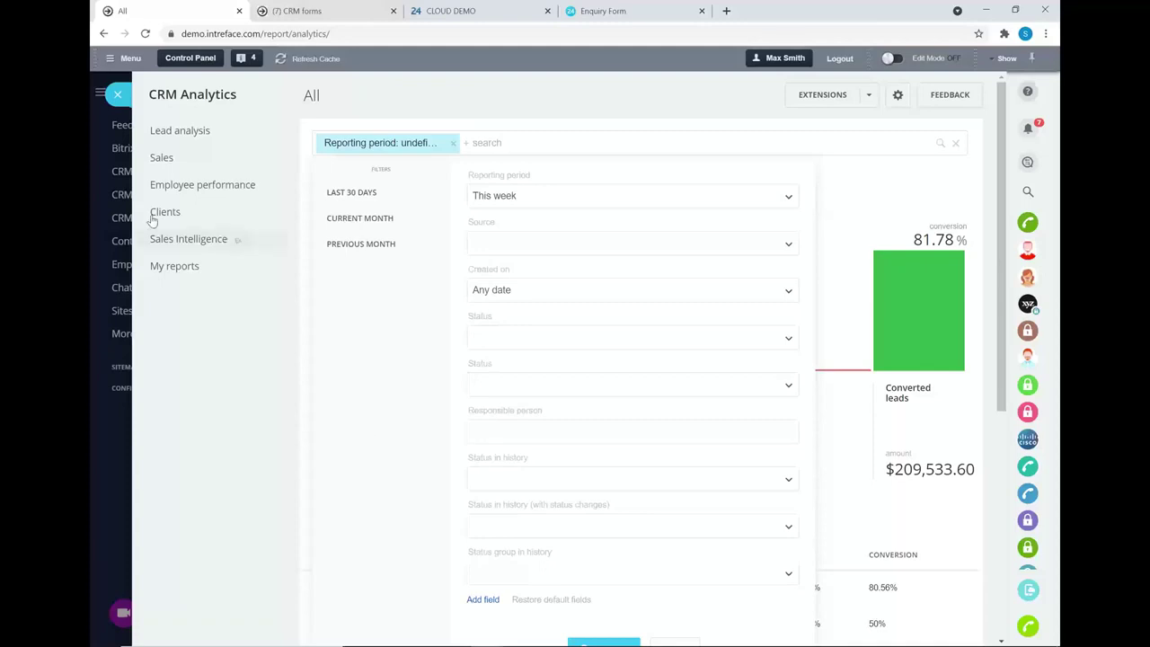
click(156, 158)
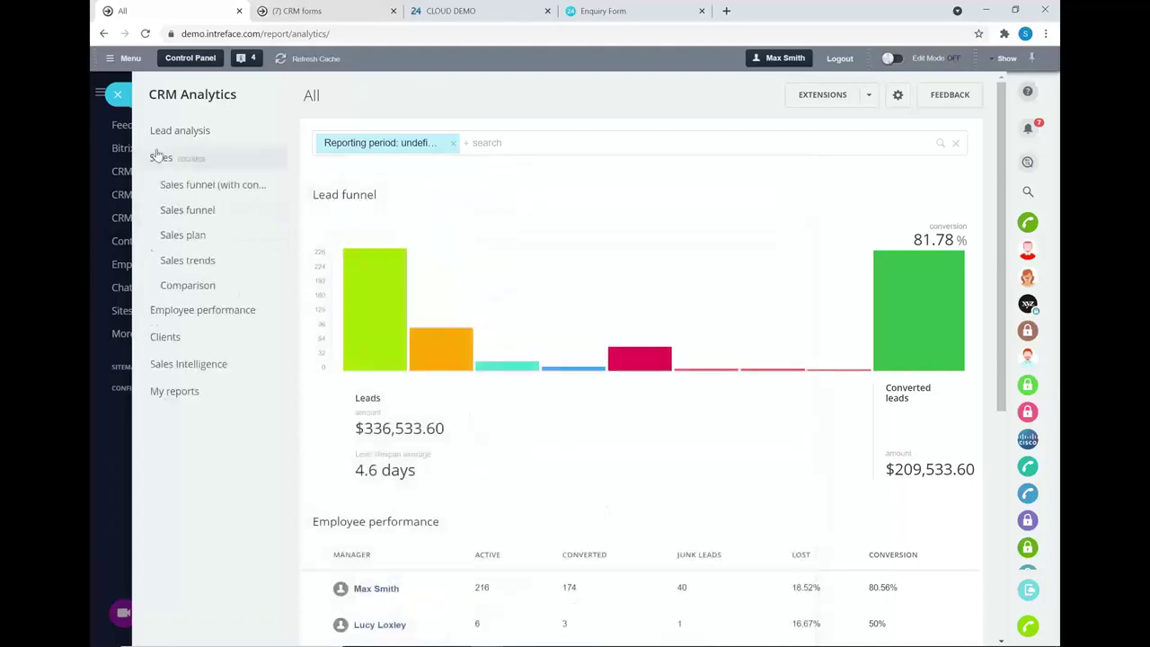
- Go from Sales plan to My reports > Deals and start a new report with chart widgets showing
click(184, 236)
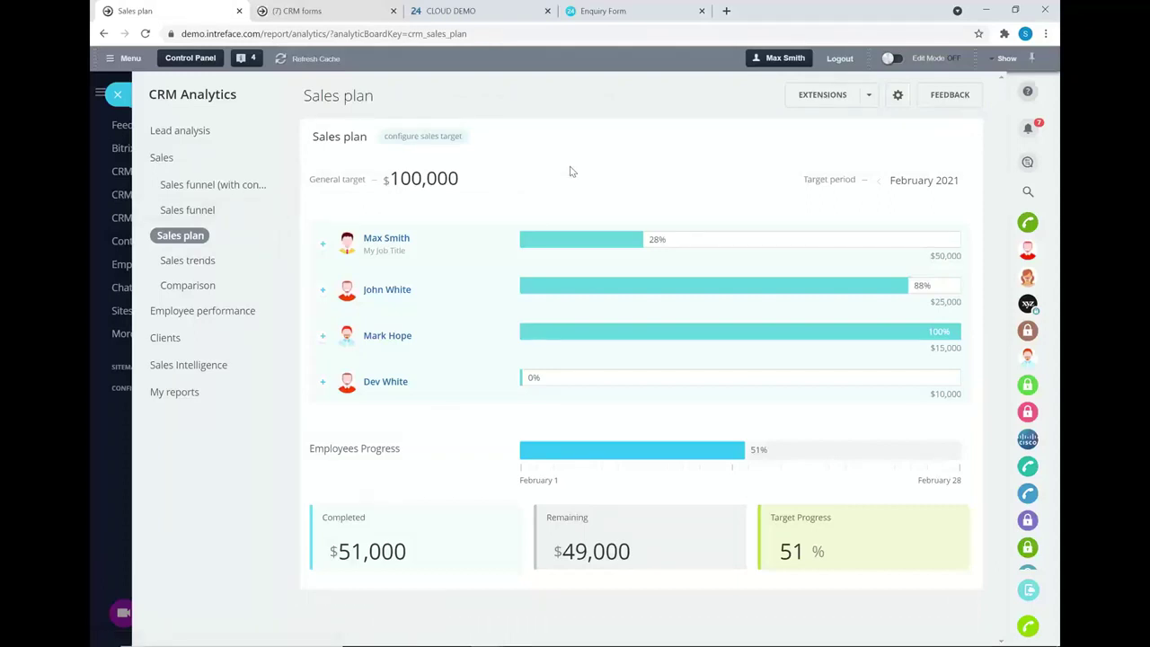
click(163, 395)
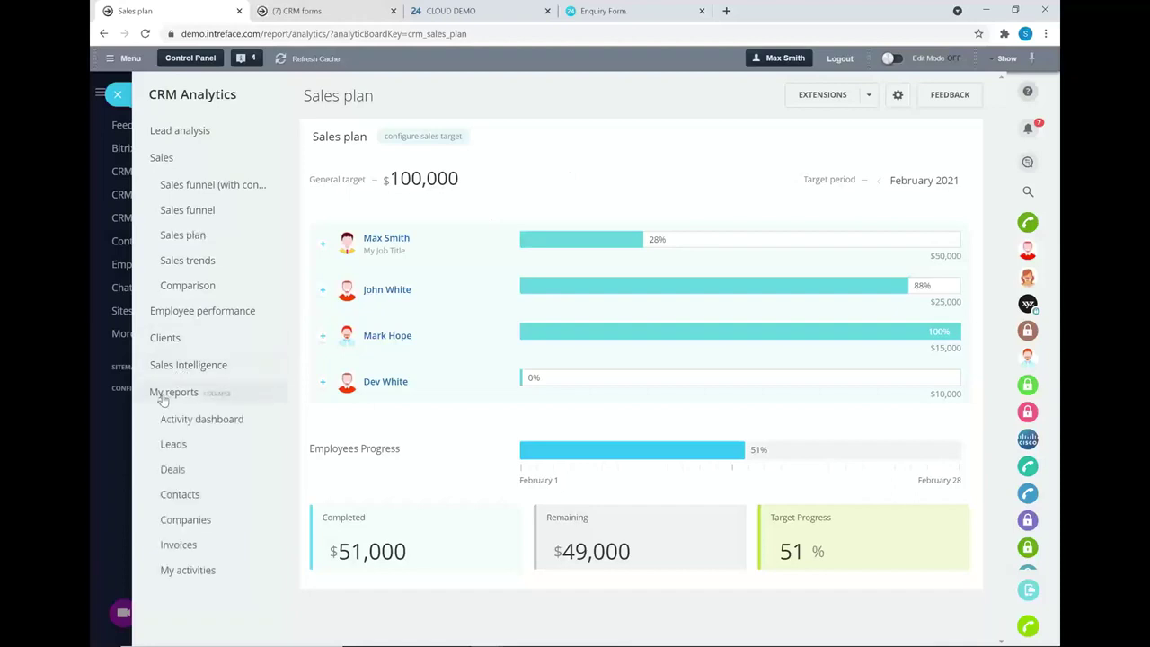
click(172, 470)
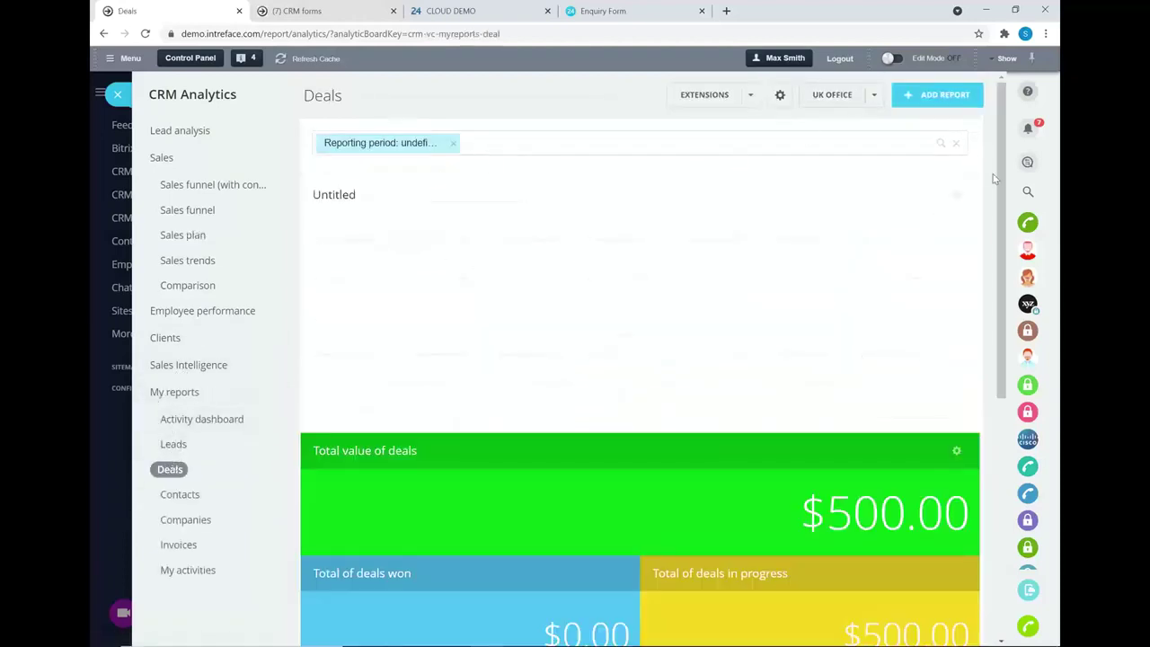
mouse_move(998, 172)
mouse_down()
mouse_move(991, 340)
mouse_move(997, 164)
mouse_up()
click(937, 94)
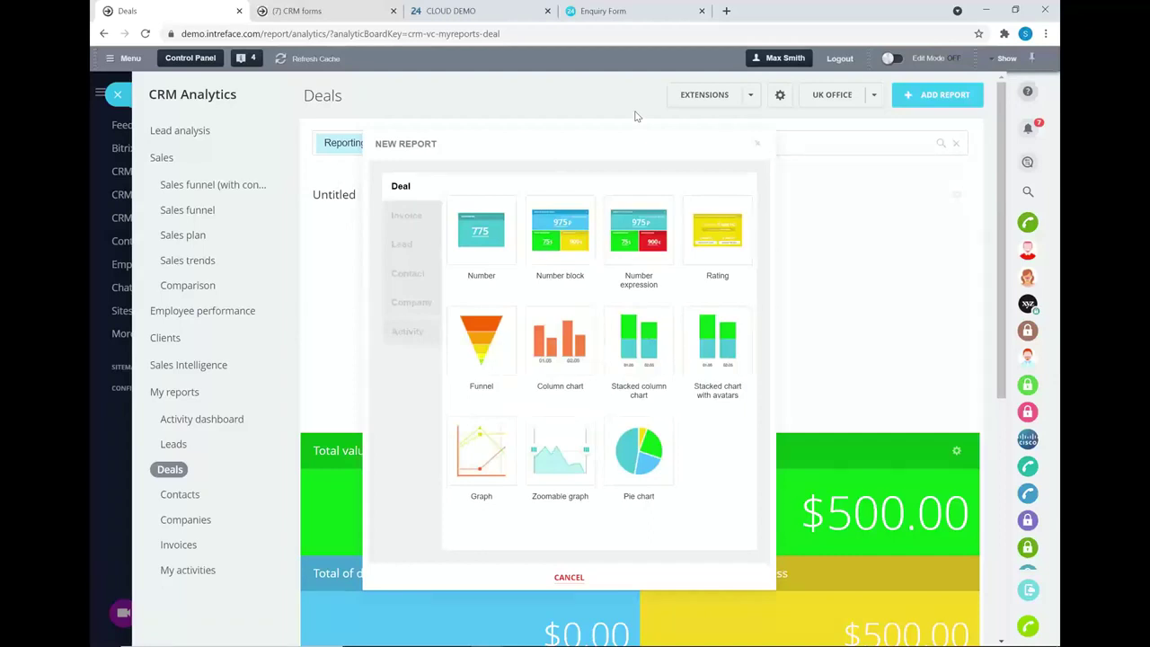
- Go from analytics to the CRM Leads list and filter it by one Responsible person
click(101, 94)
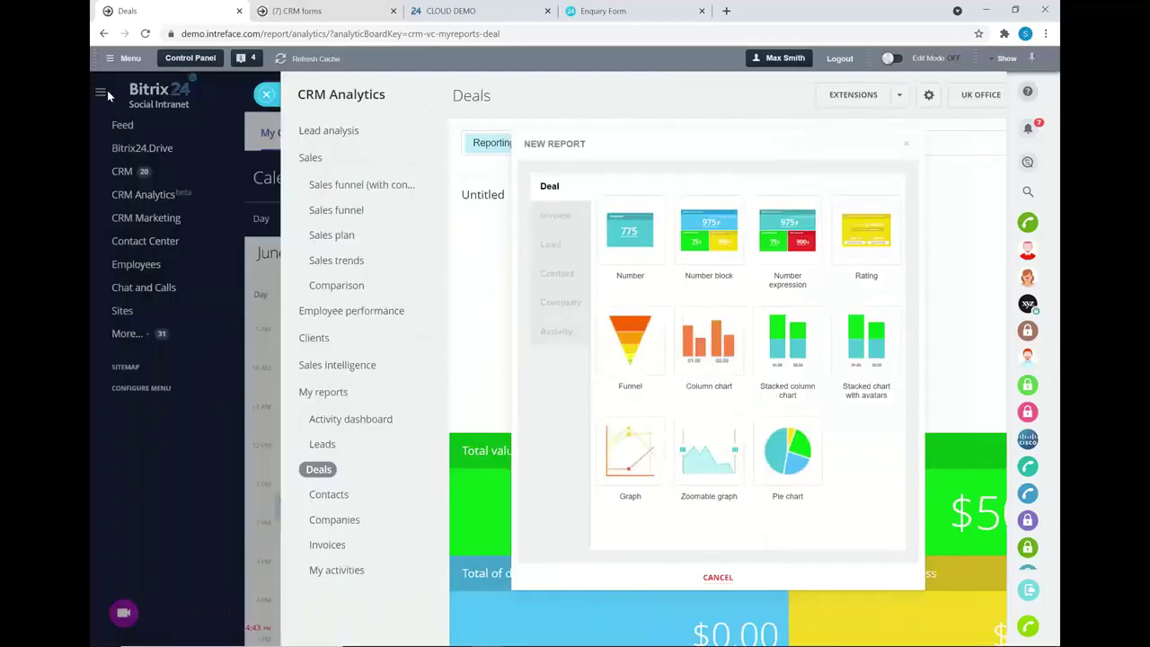
click(123, 174)
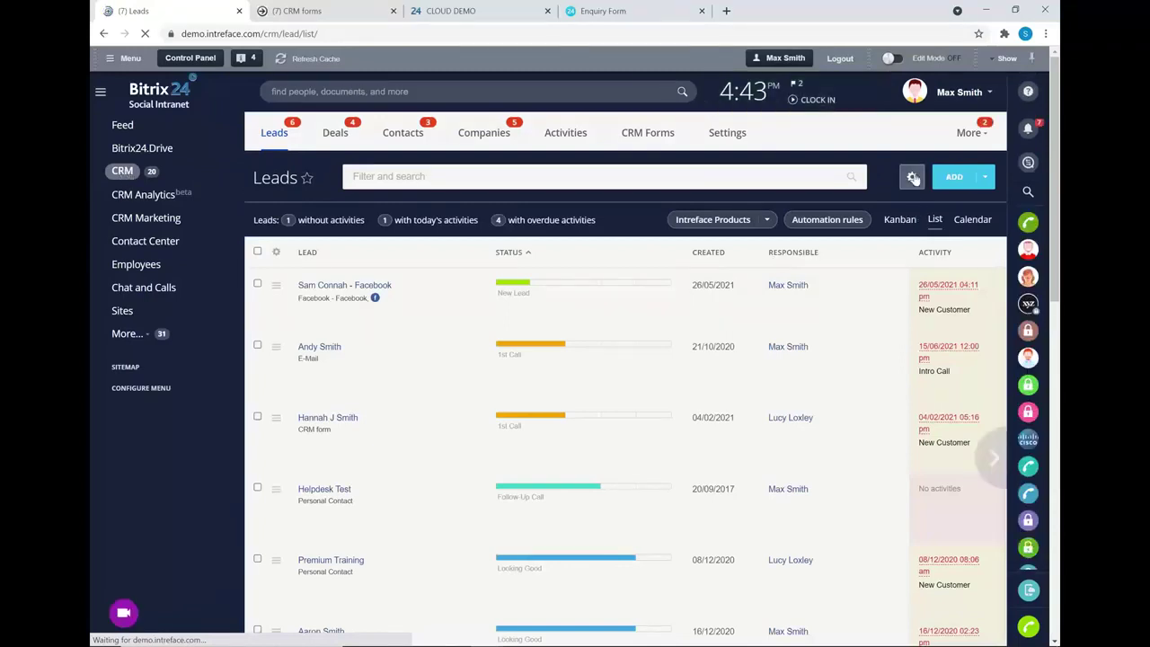
click(914, 177)
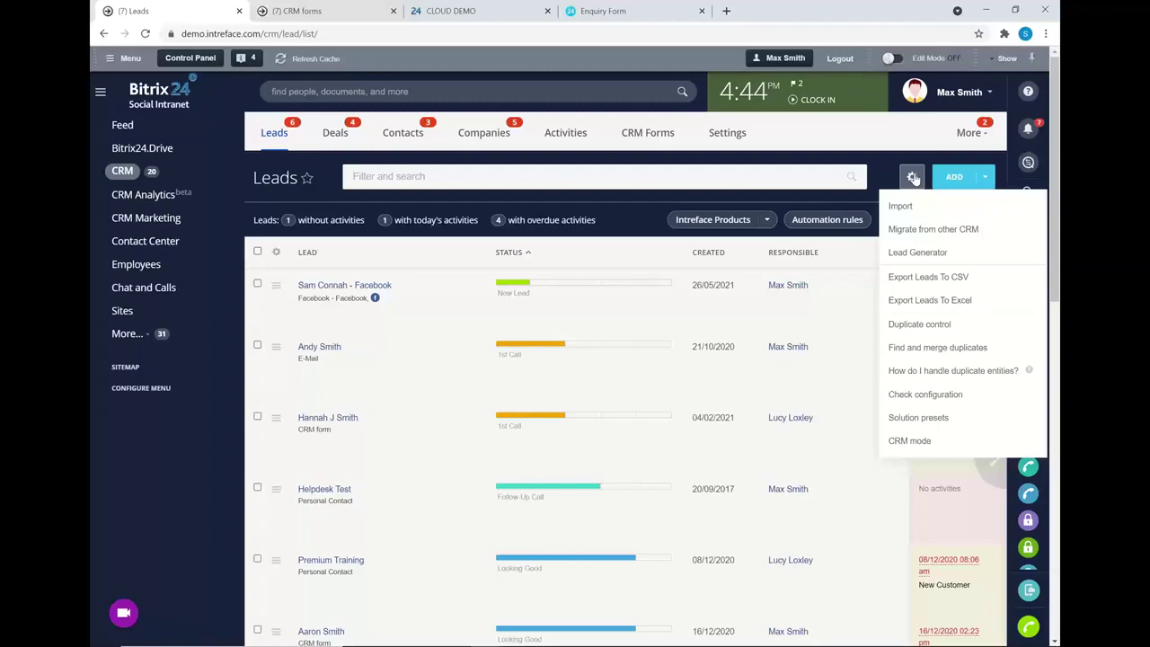
click(608, 216)
click(623, 177)
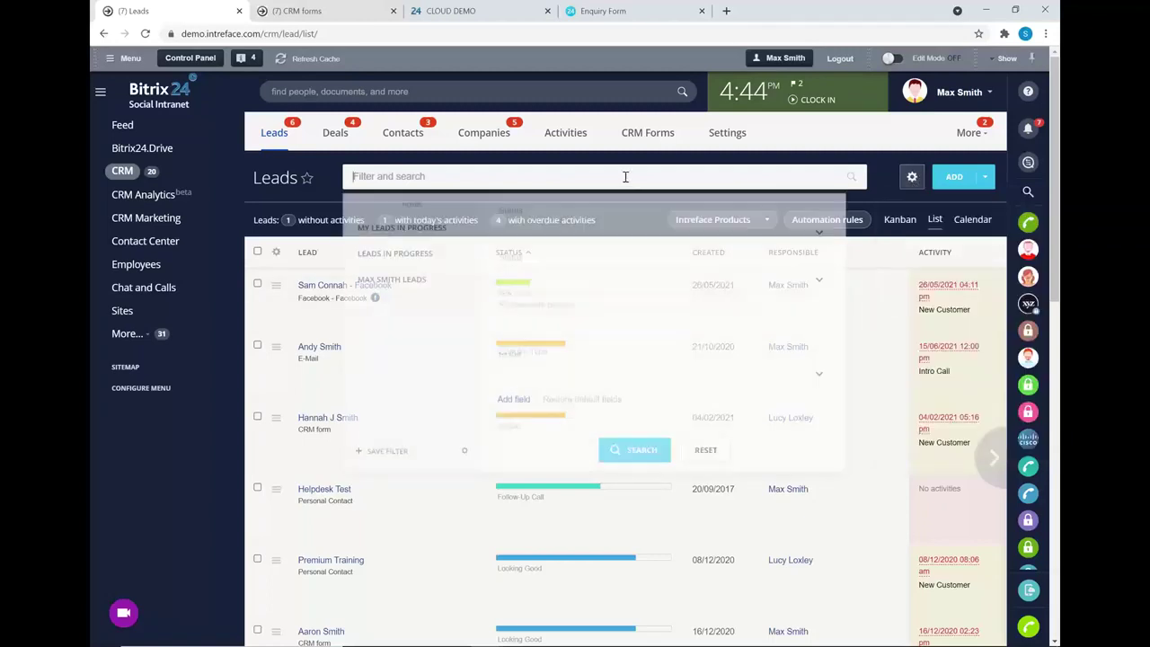
click(555, 334)
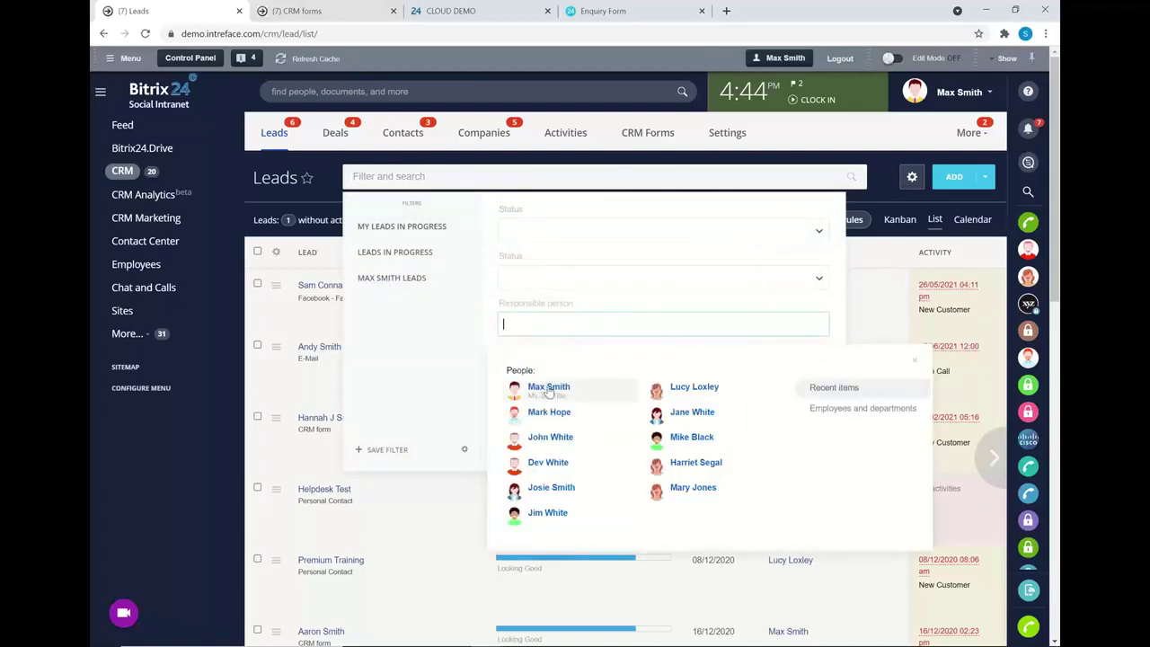
click(551, 388)
click(604, 445)
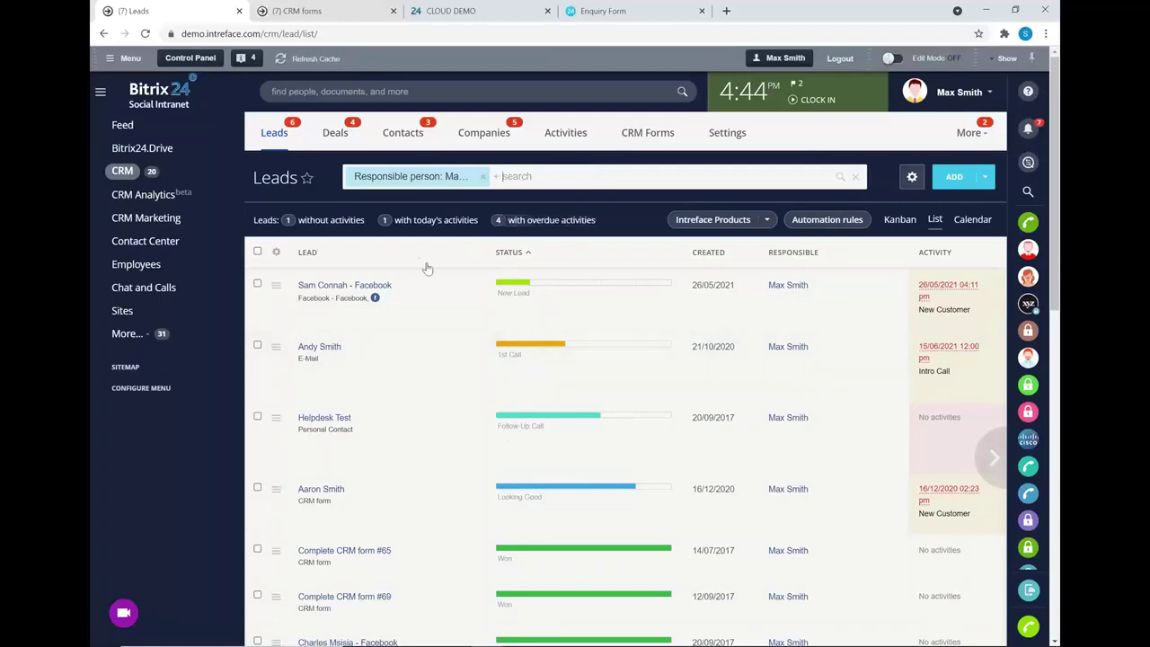
- Check the leads column settings and settings menu, closing both without changes
click(271, 251)
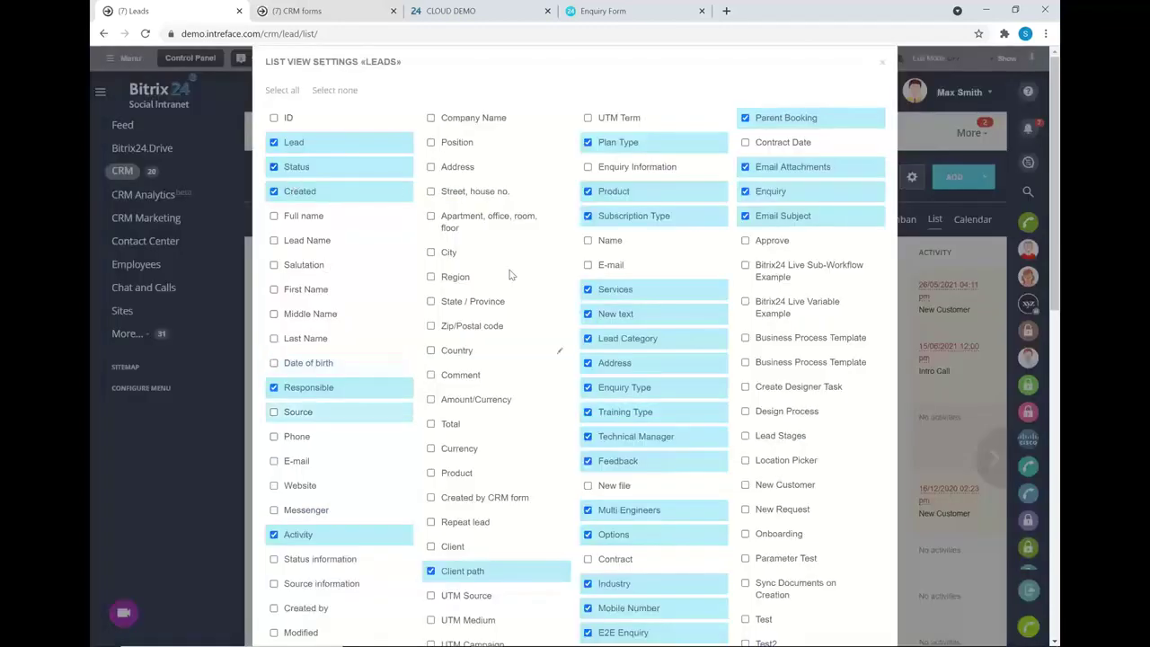
click(880, 63)
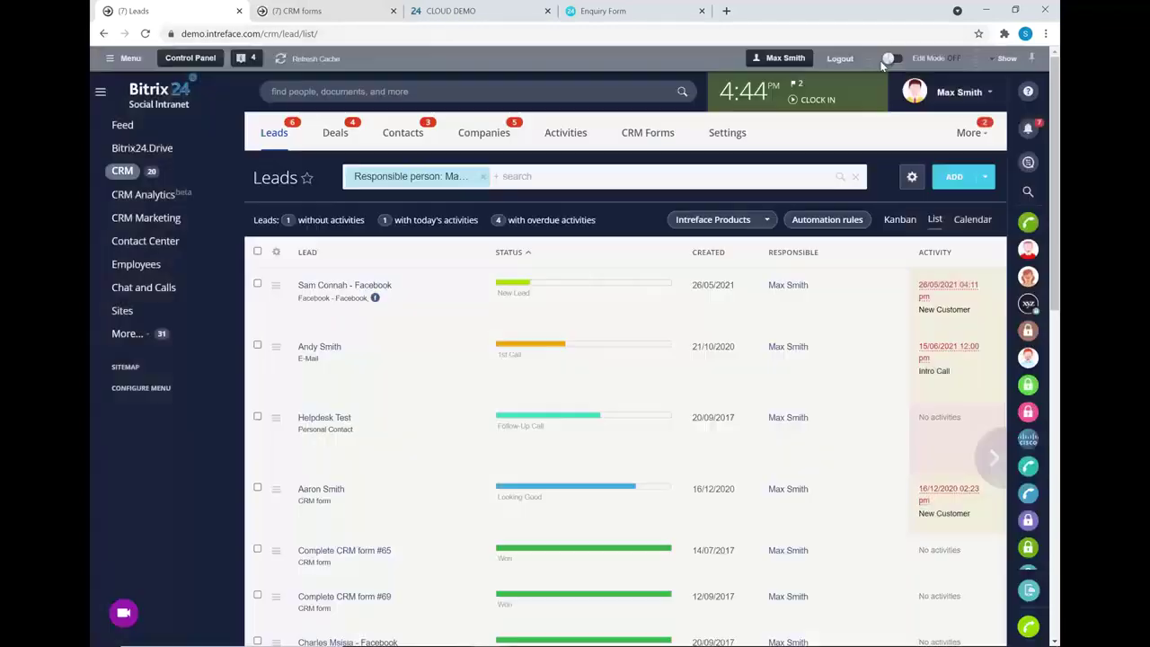
click(909, 179)
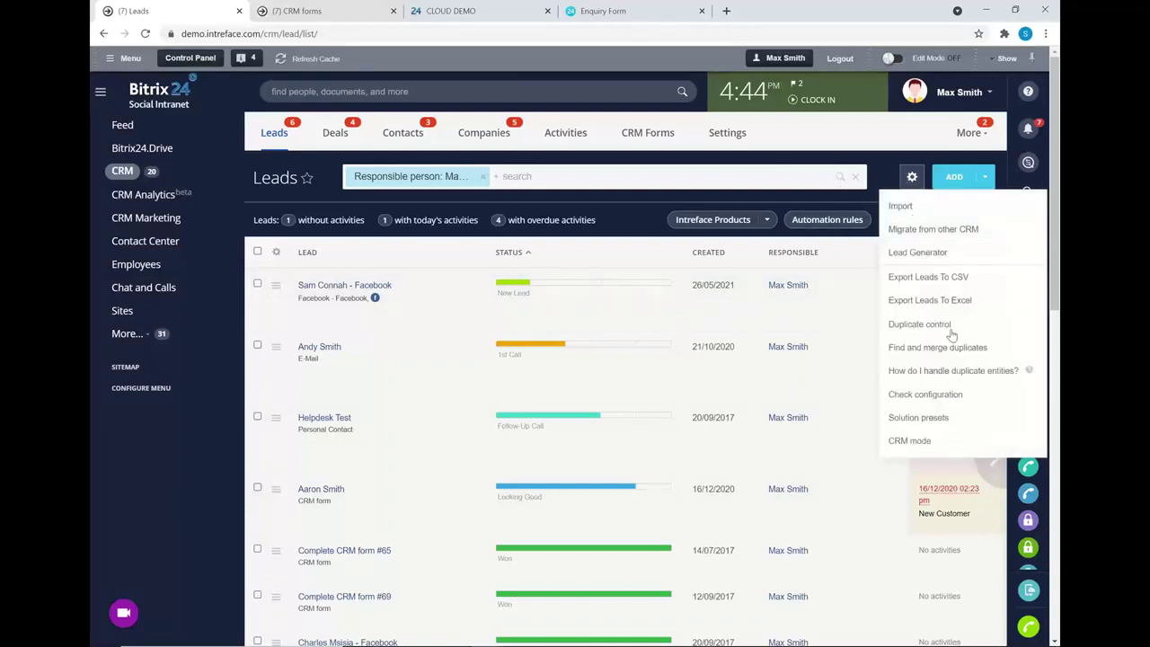
click(634, 208)
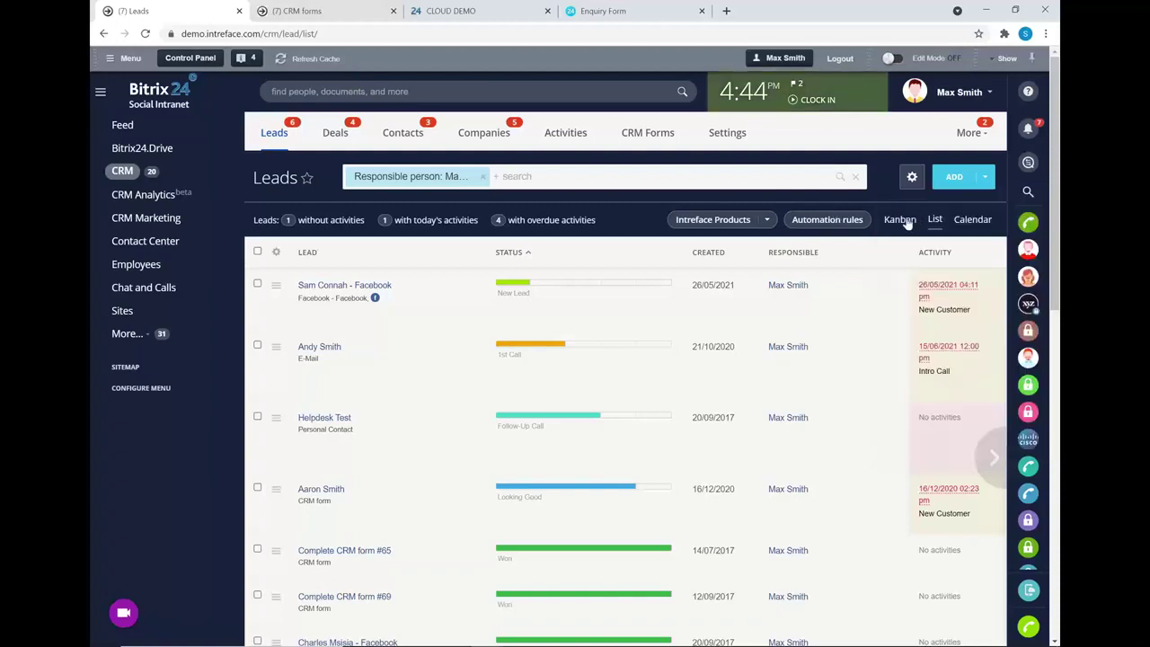
- Show the deals kanban, scroll it to the Approved column, and reveal the extra CRM sections
click(339, 134)
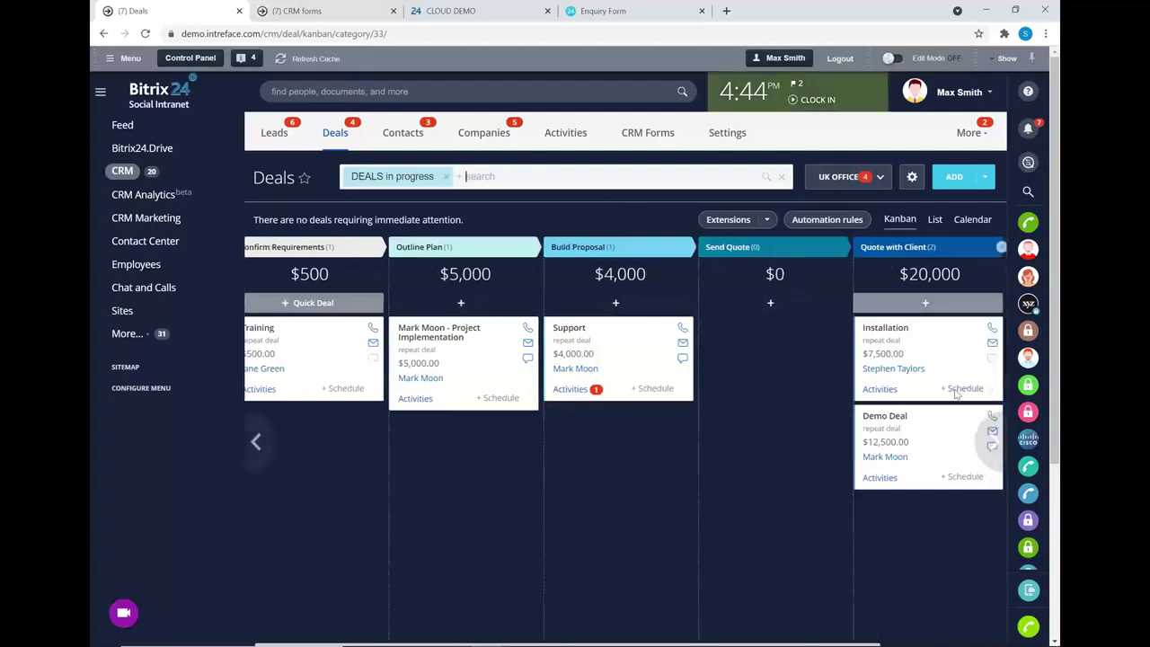
click(994, 440)
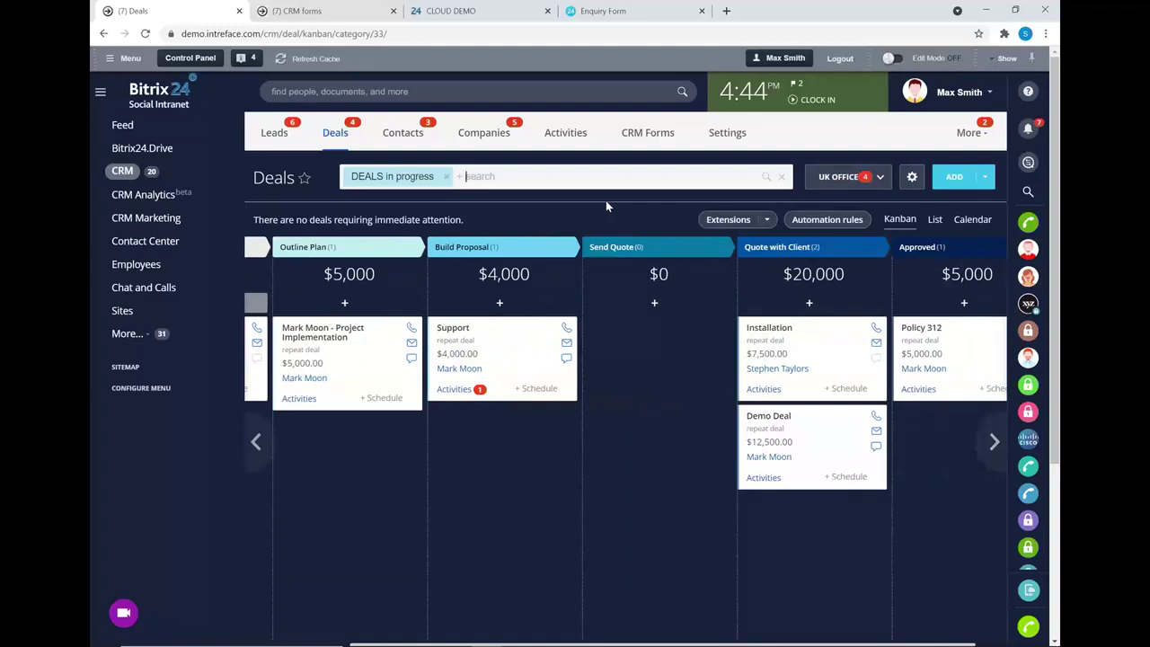
click(972, 134)
- Start a new Deal-based report from CRM Reports, keeping this month as the reporting period
click(932, 279)
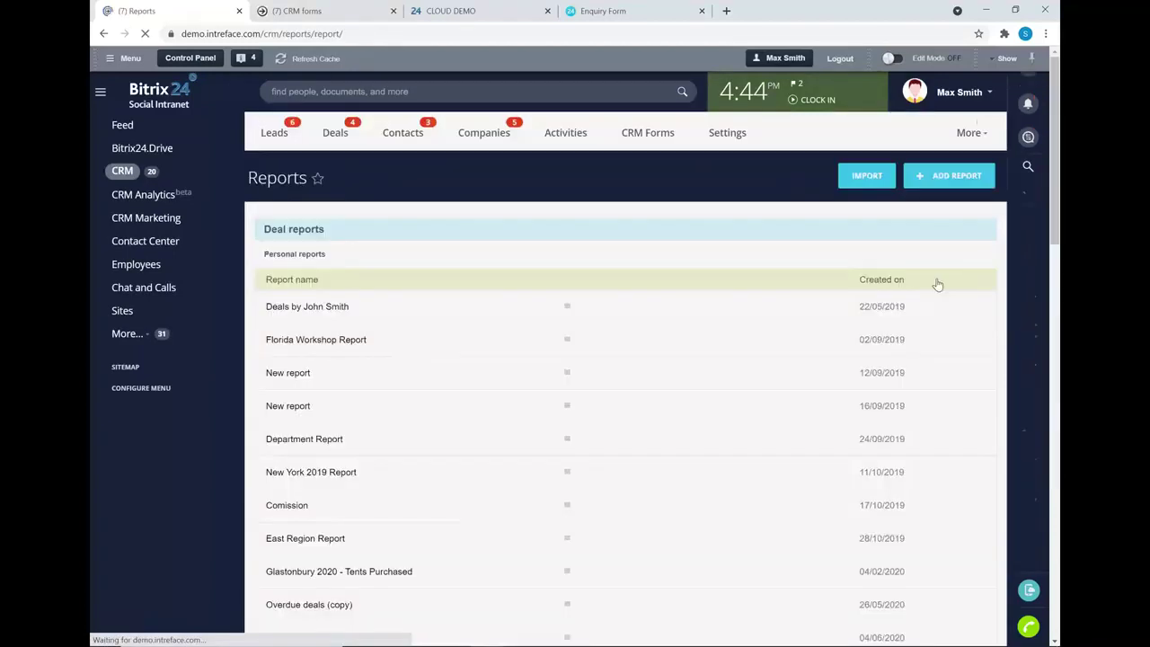
click(919, 178)
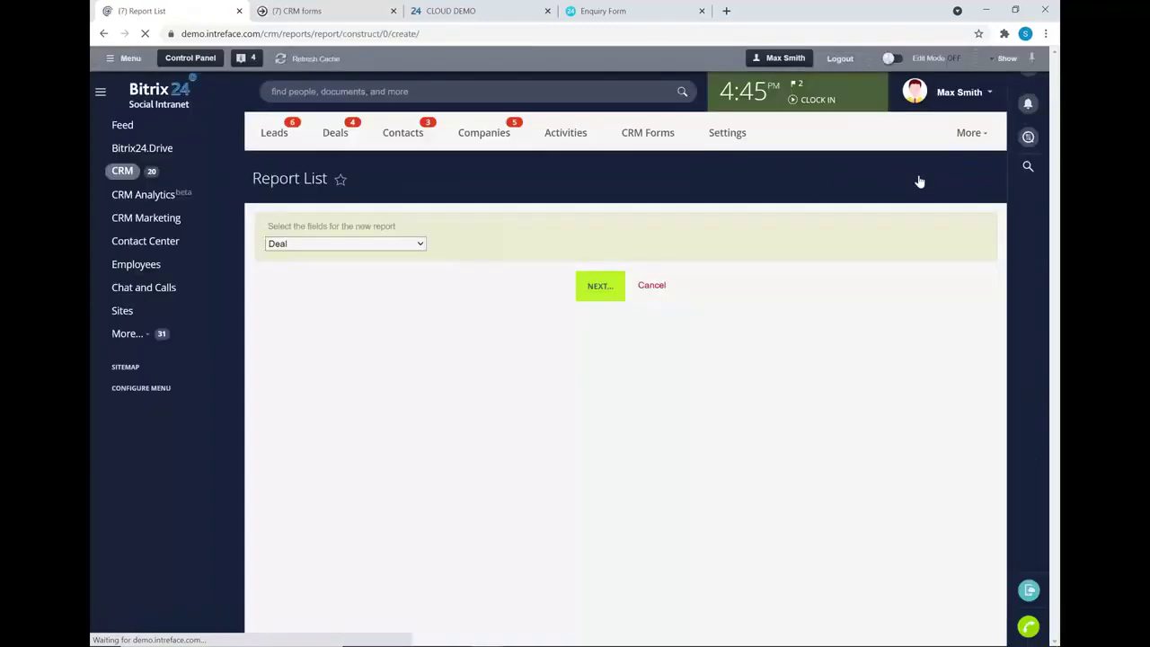
click(590, 293)
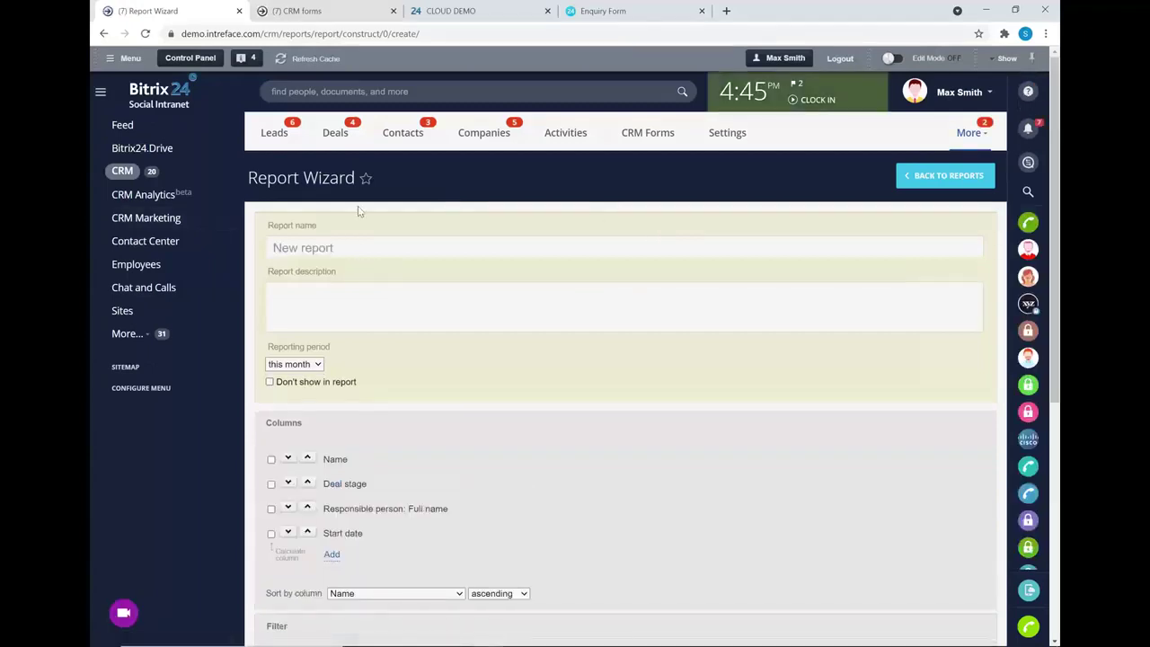
scroll(326, 286, down, 1)
click(318, 299)
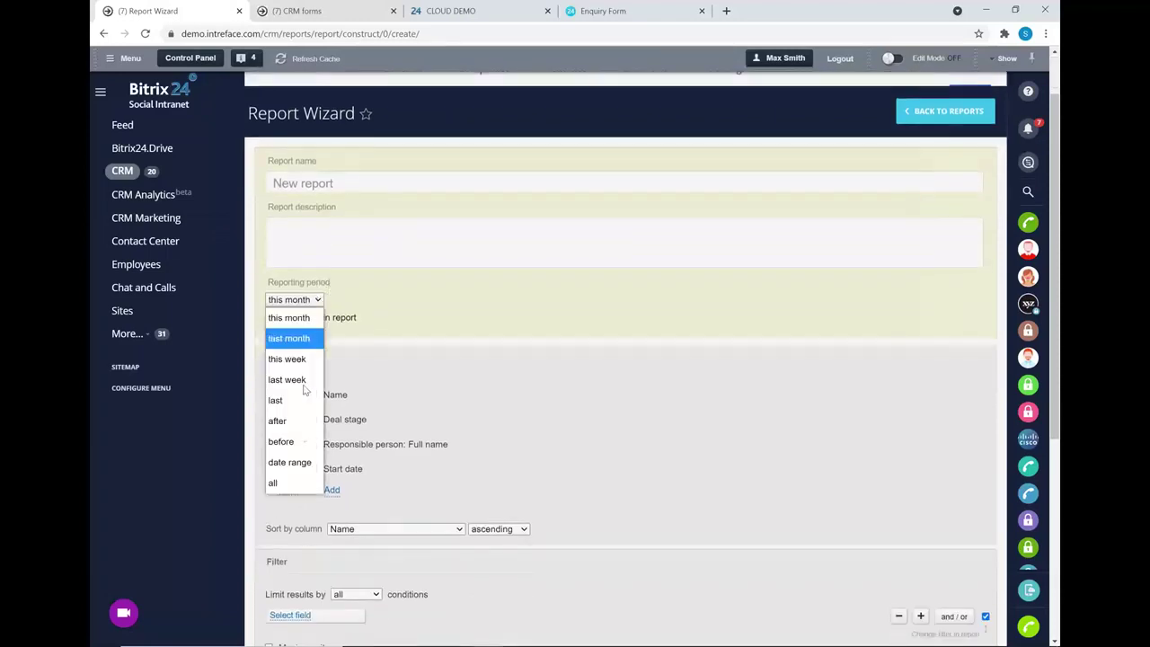
click(444, 306)
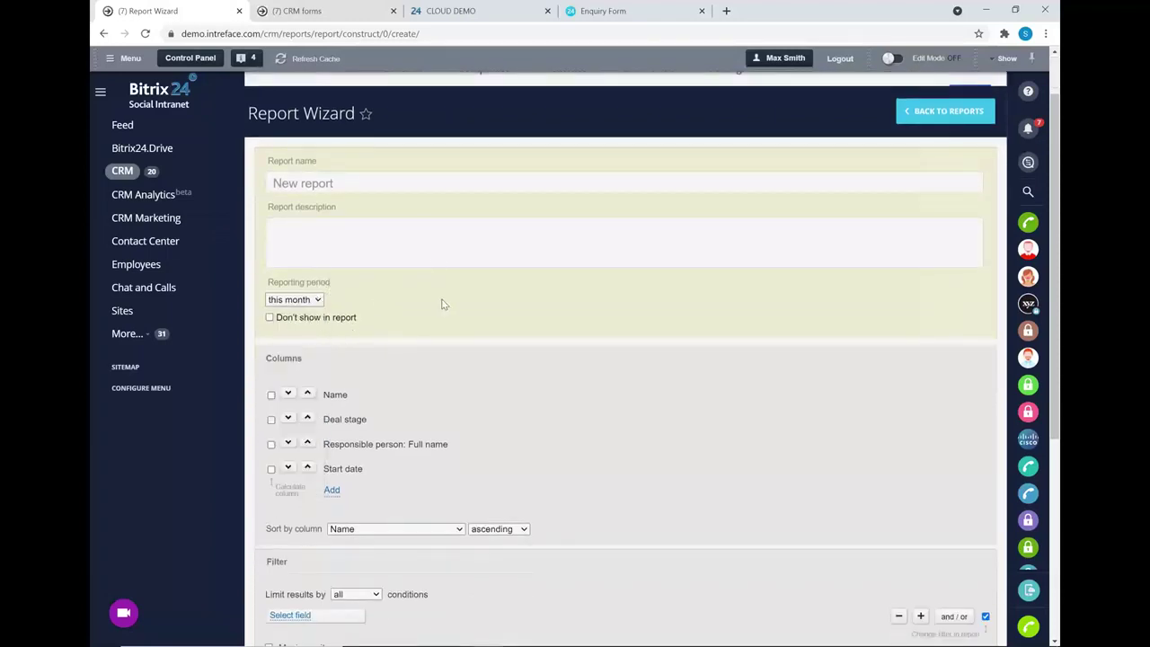
- Look over the deal column fields, closing the list without adding any
scroll(441, 302, down, 3)
click(332, 296)
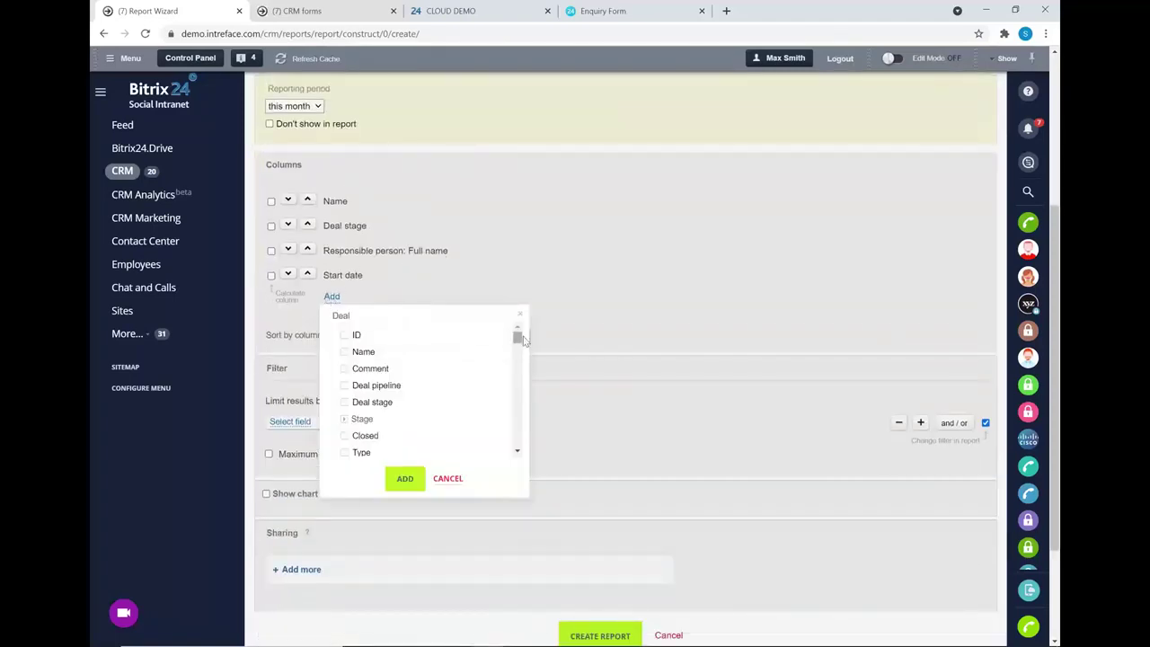
drag(518, 337, 552, 298)
click(520, 314)
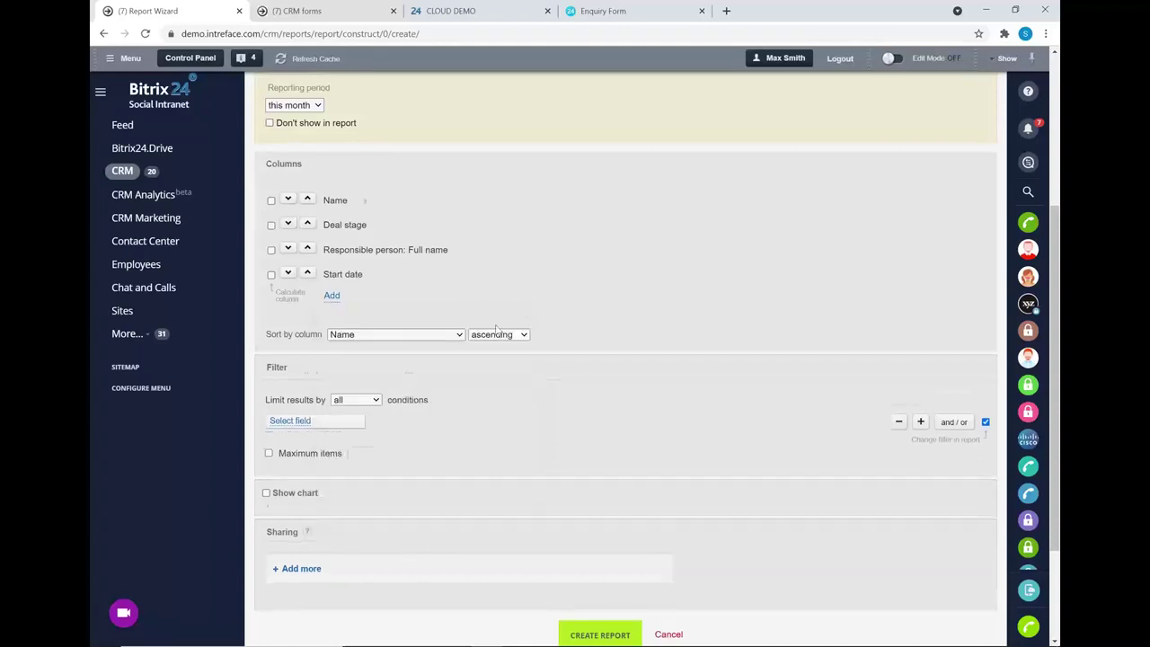
scroll(378, 297, down, 2)
- Filter the report to Deal pipeline equal to UK Office and turn on Show chart
click(288, 275)
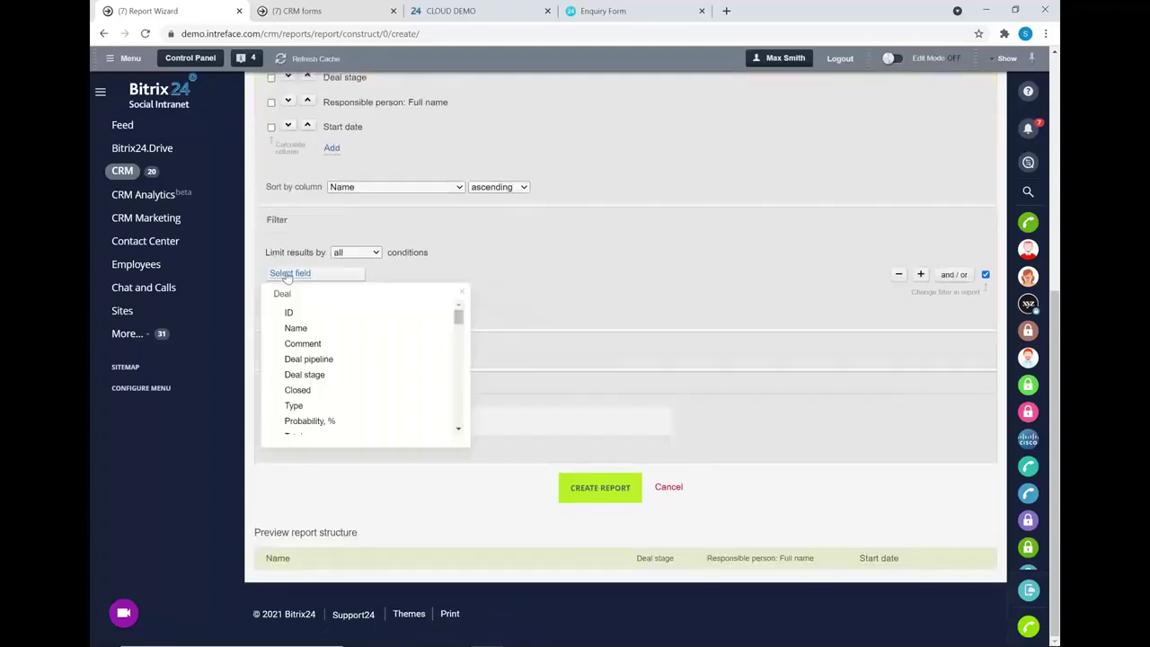
click(310, 358)
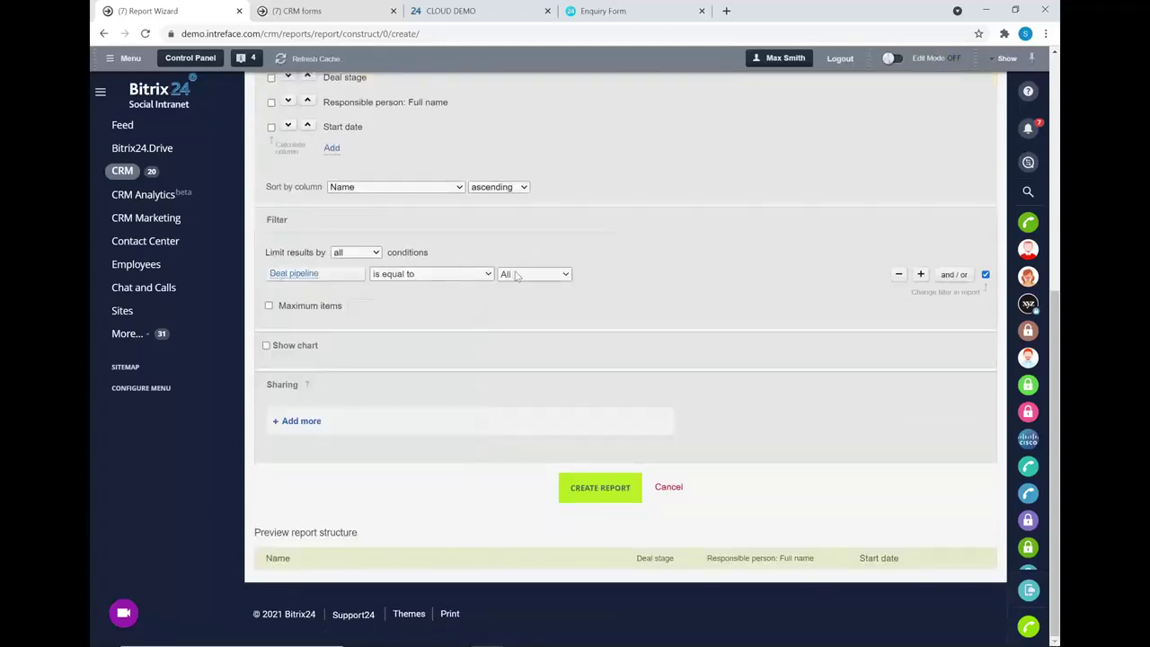
click(516, 276)
click(532, 311)
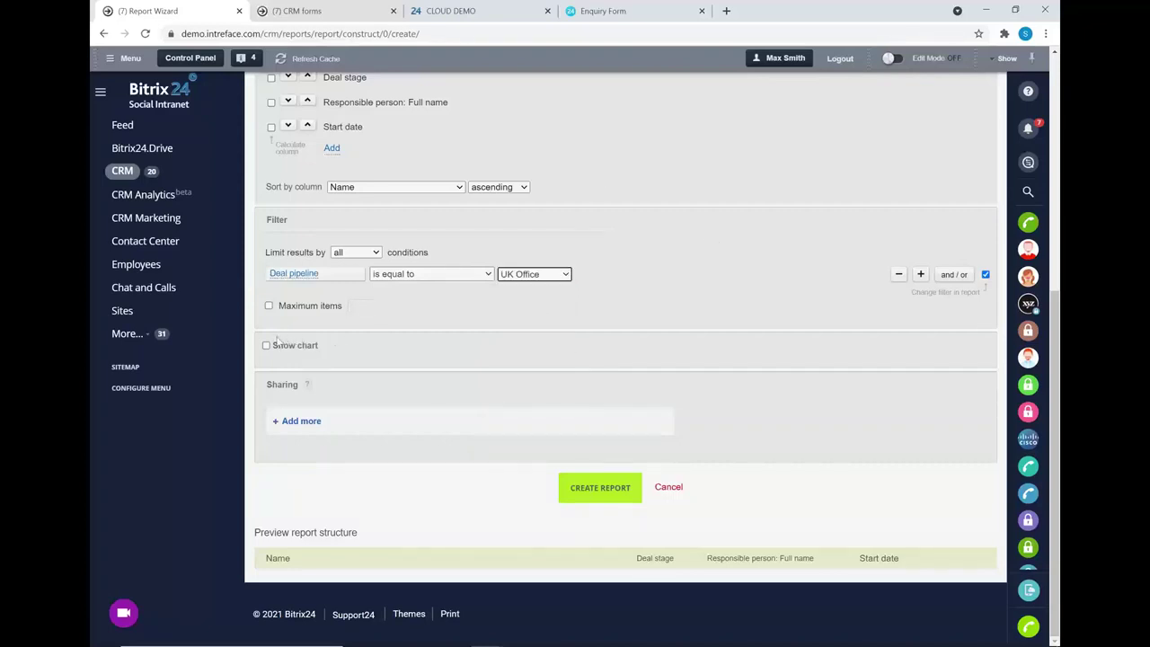
click(267, 345)
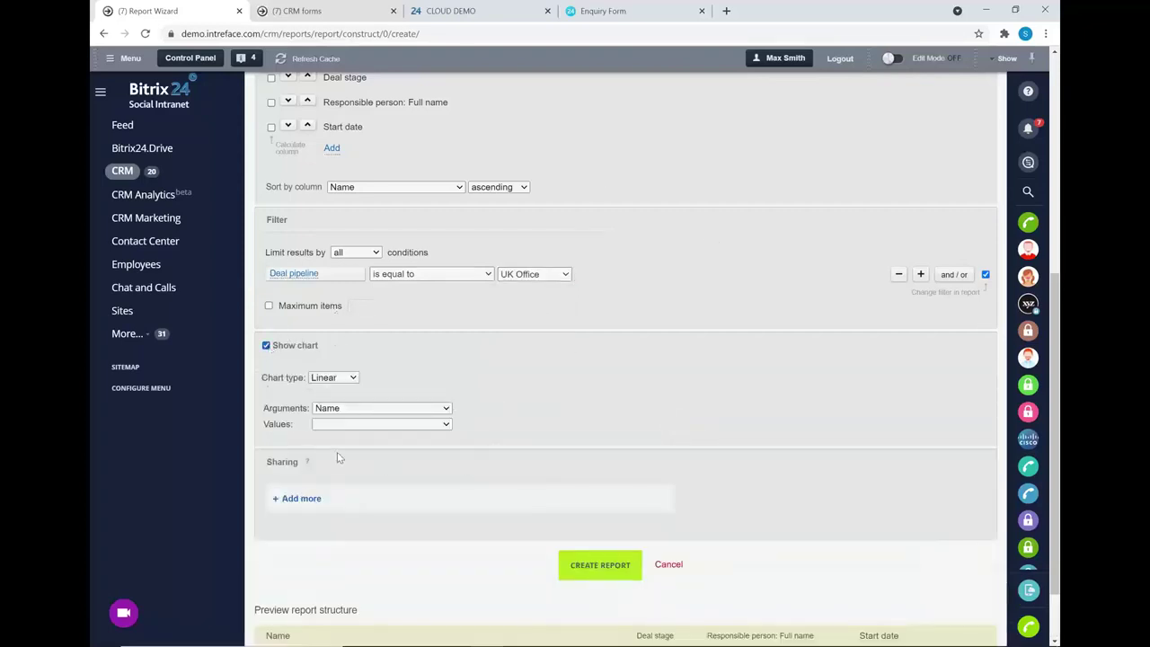
- Open the report's sharing people picker, close it without sharing, and return to the top
scroll(337, 453, down, 2)
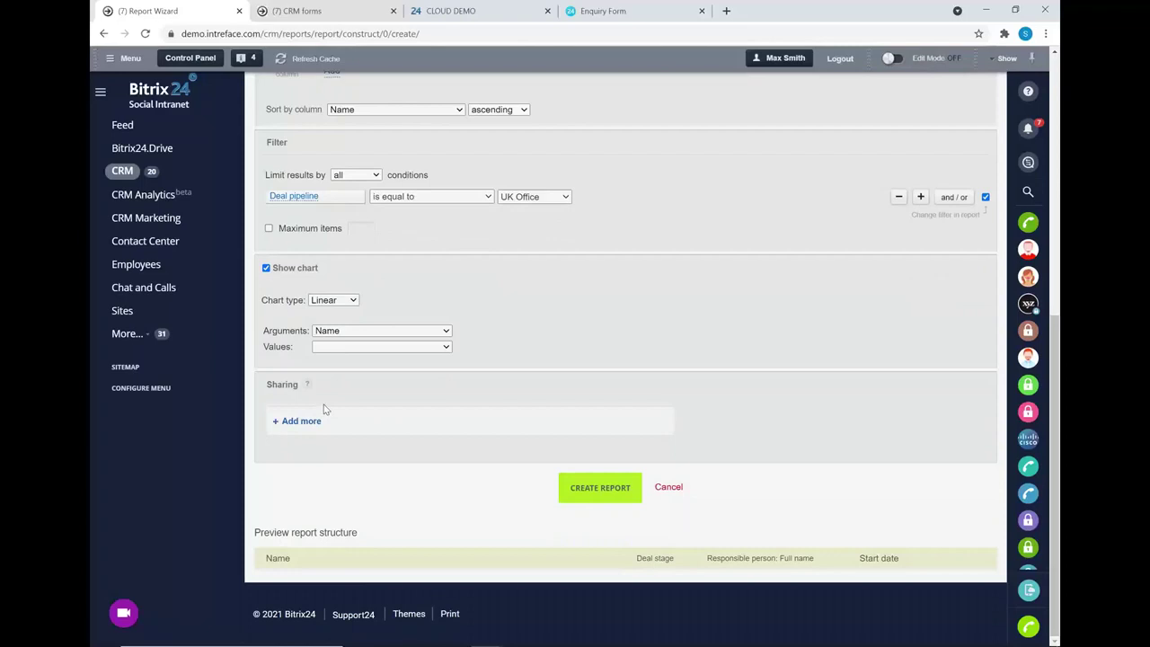
click(301, 421)
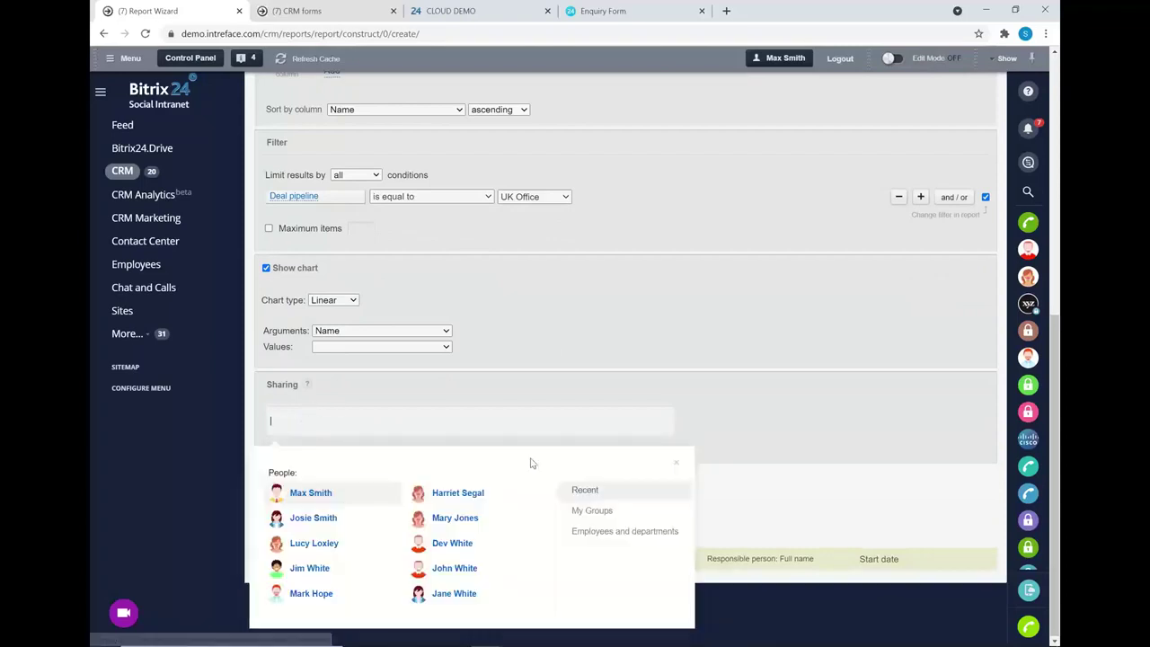
click(676, 461)
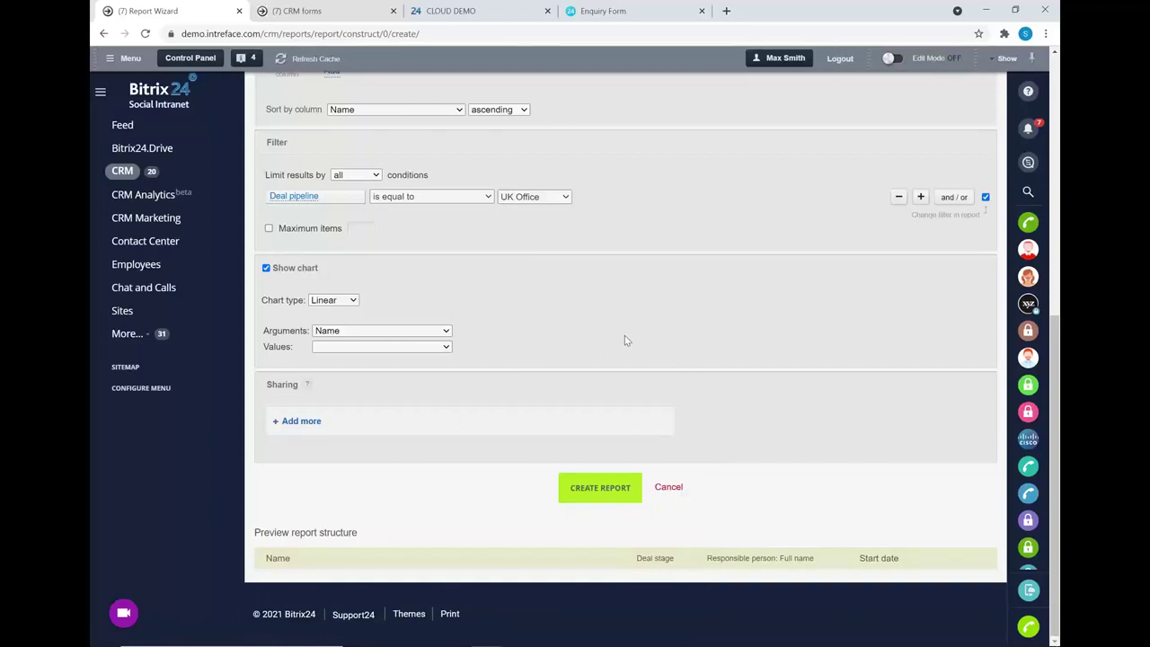
scroll(630, 333, up, 2)
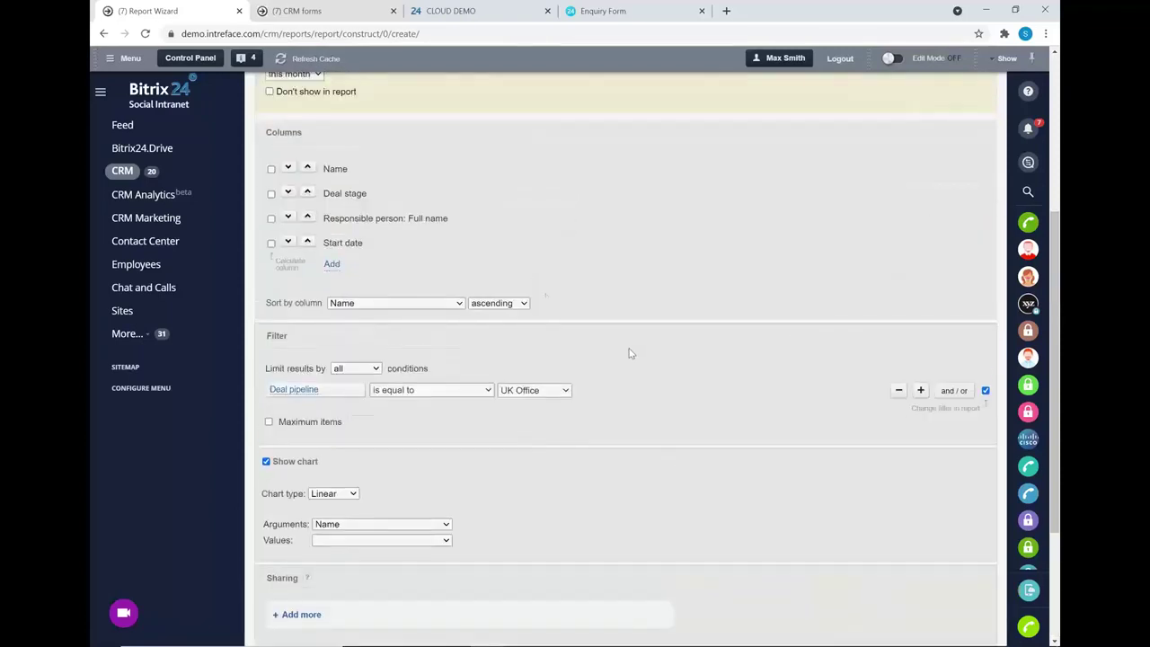
scroll(498, 316, up, 3)
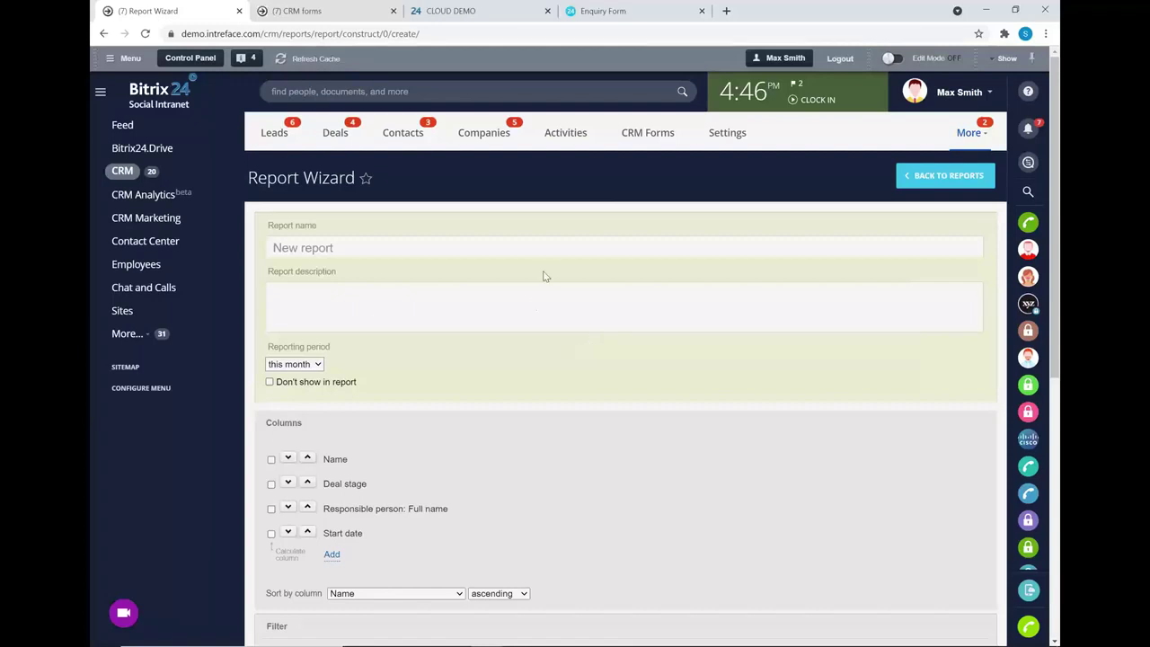
- Switch to the CLOUD DEMO portal and open CRM's Smart Process Automation list
click(446, 10)
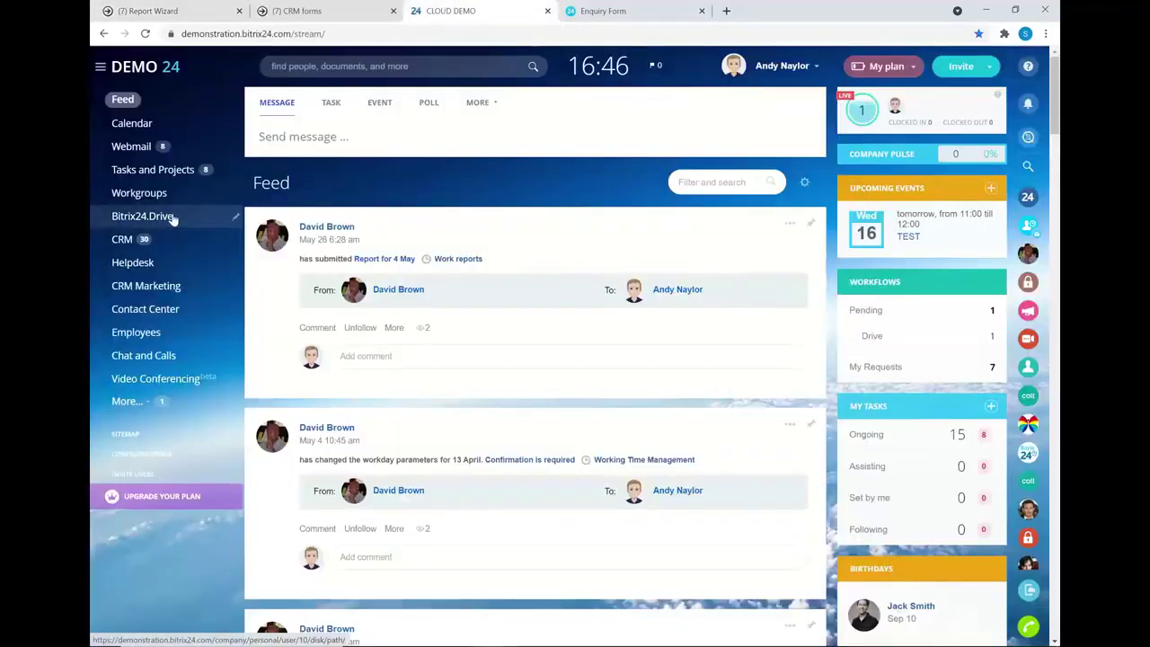
click(123, 239)
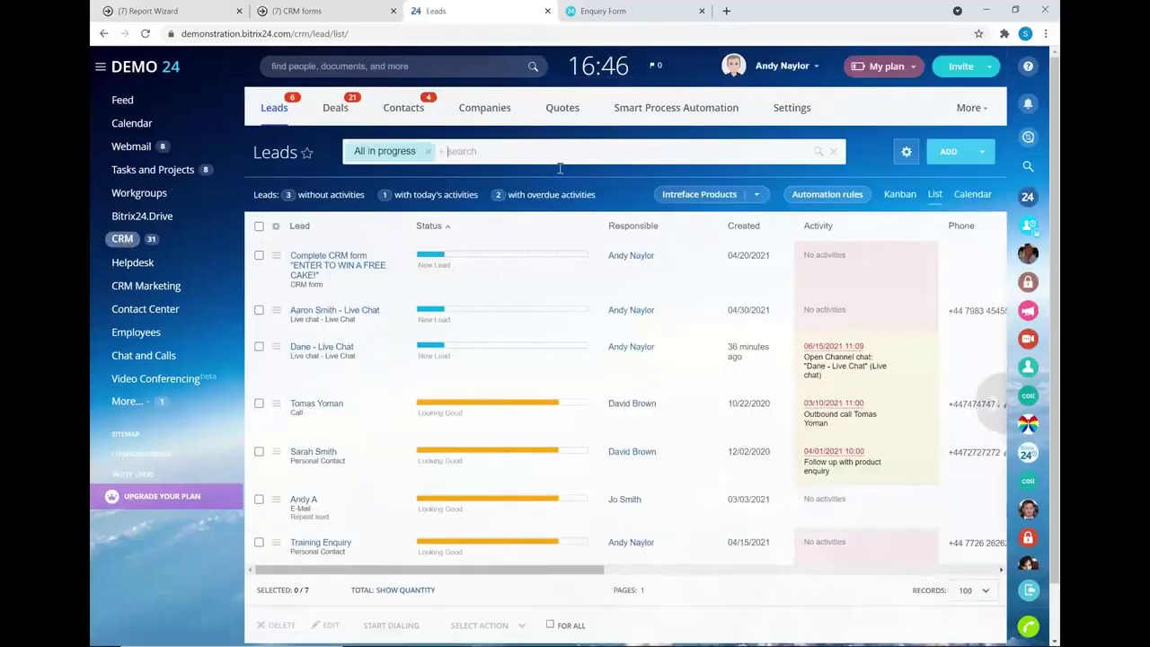
click(668, 110)
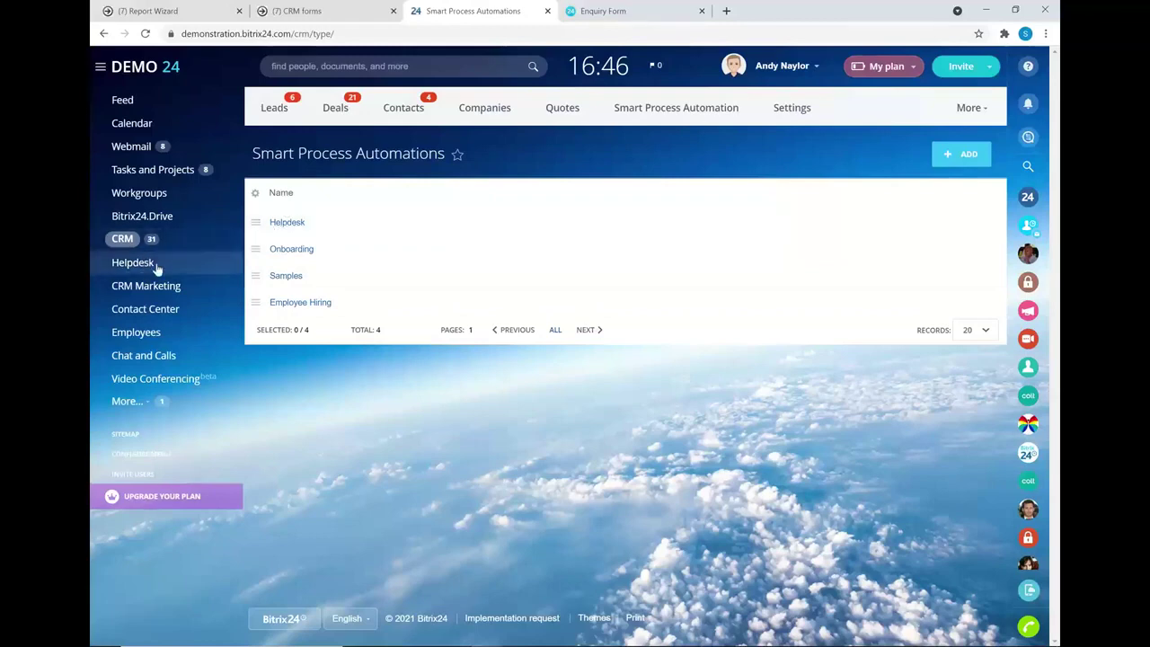
- Open the Helpdesk ticket board and glance at its automation rules before returning to the tickets
click(124, 265)
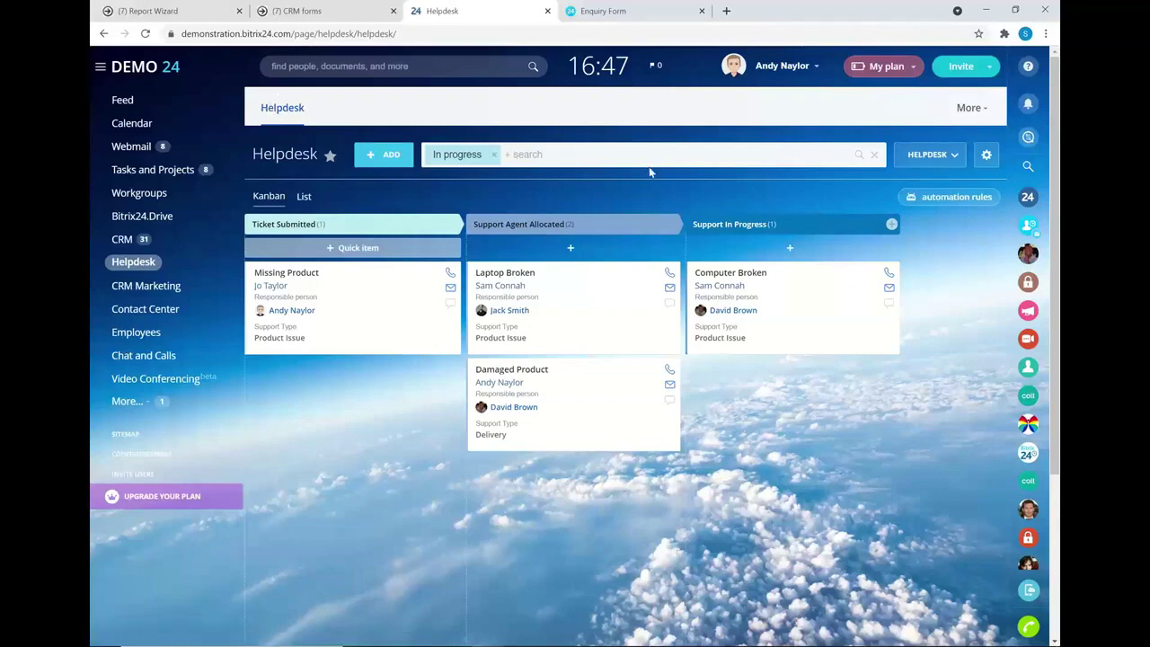
click(921, 199)
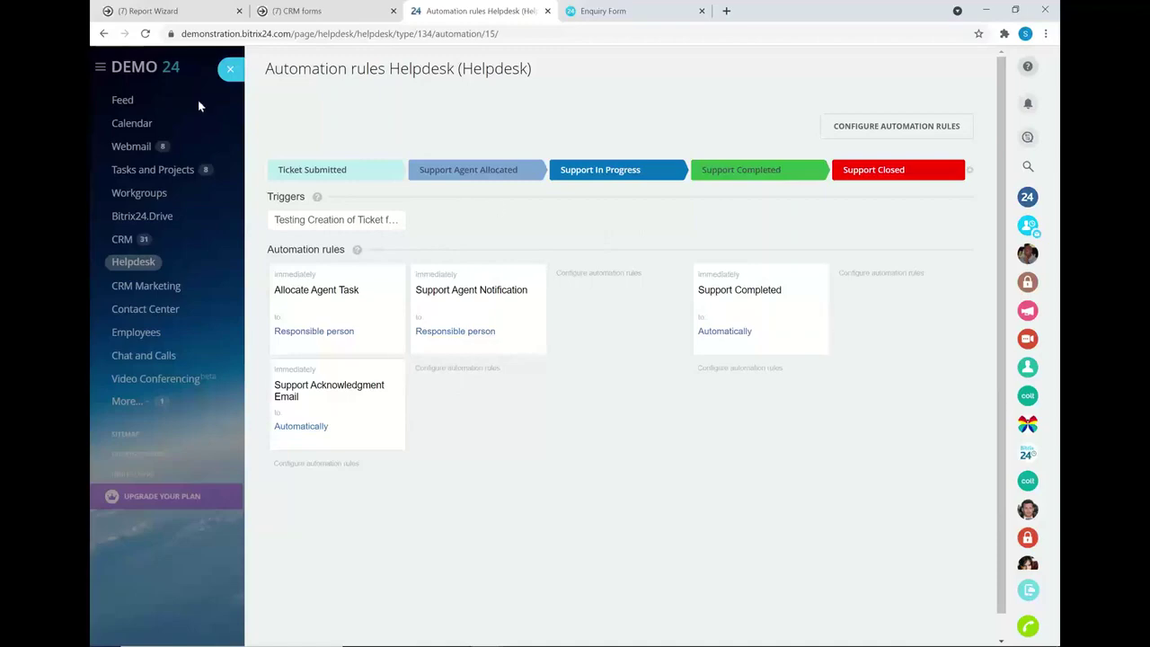
click(227, 77)
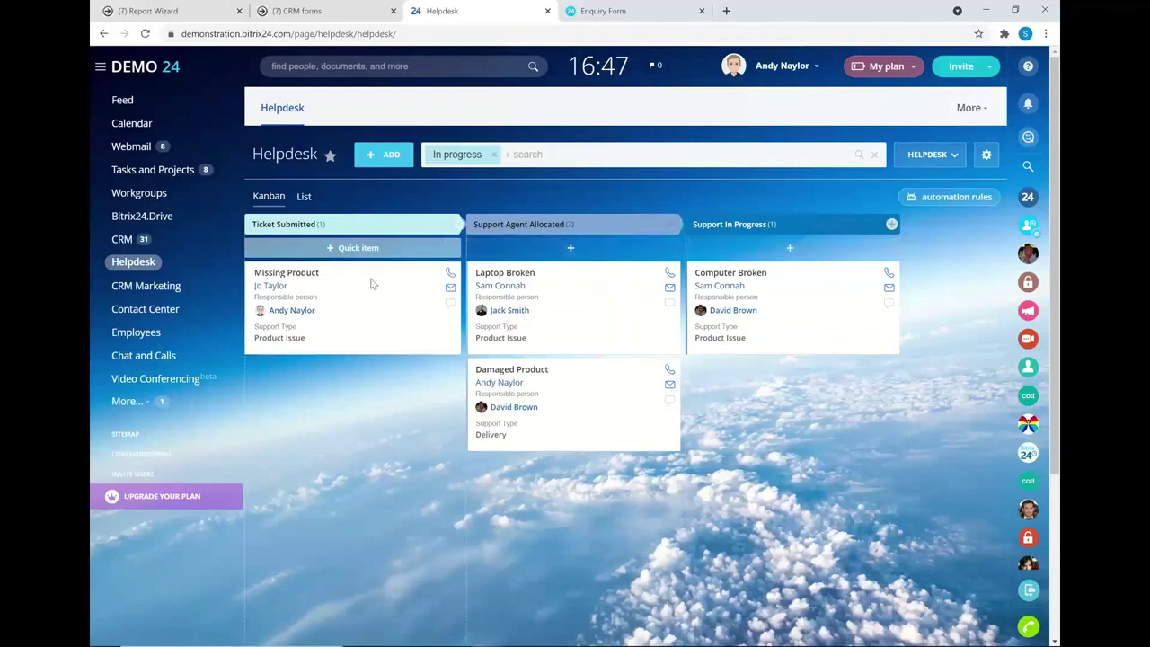
- Open the Laptop Broken ticket and view its contact's Helpdesk tickets
click(487, 281)
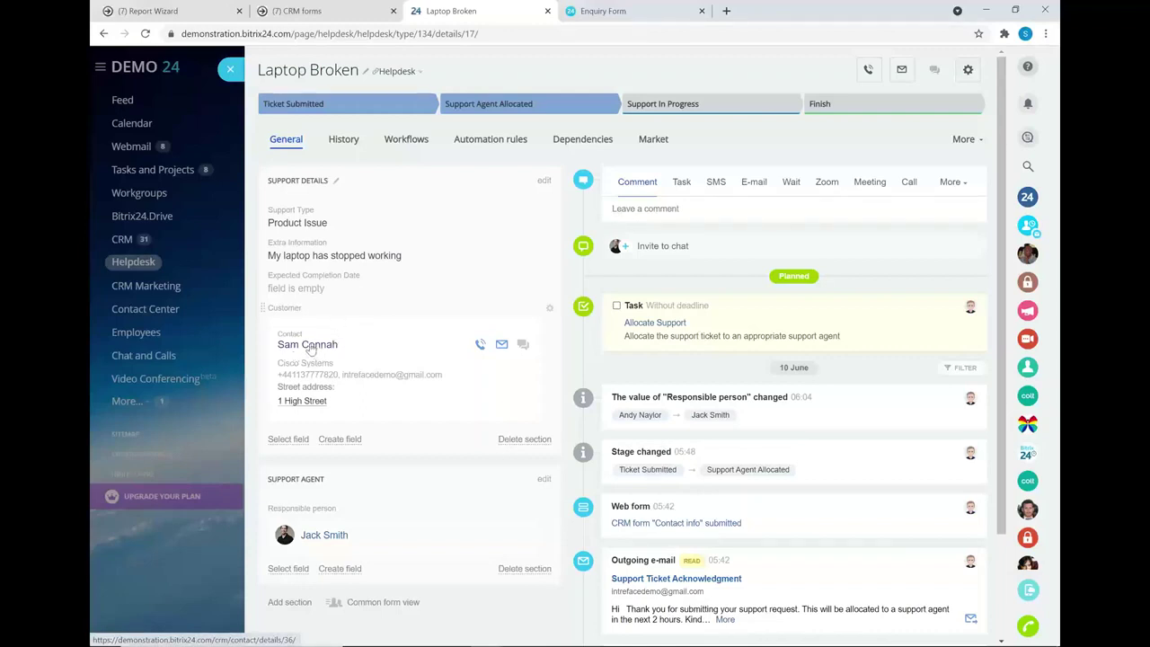
click(310, 344)
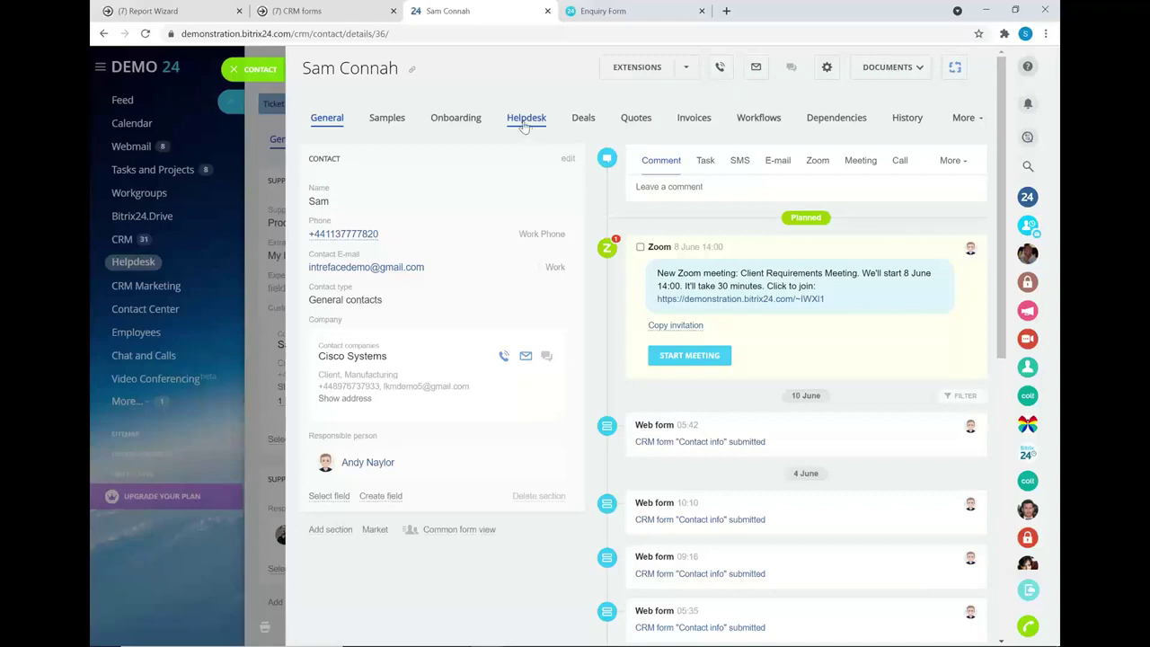
click(526, 127)
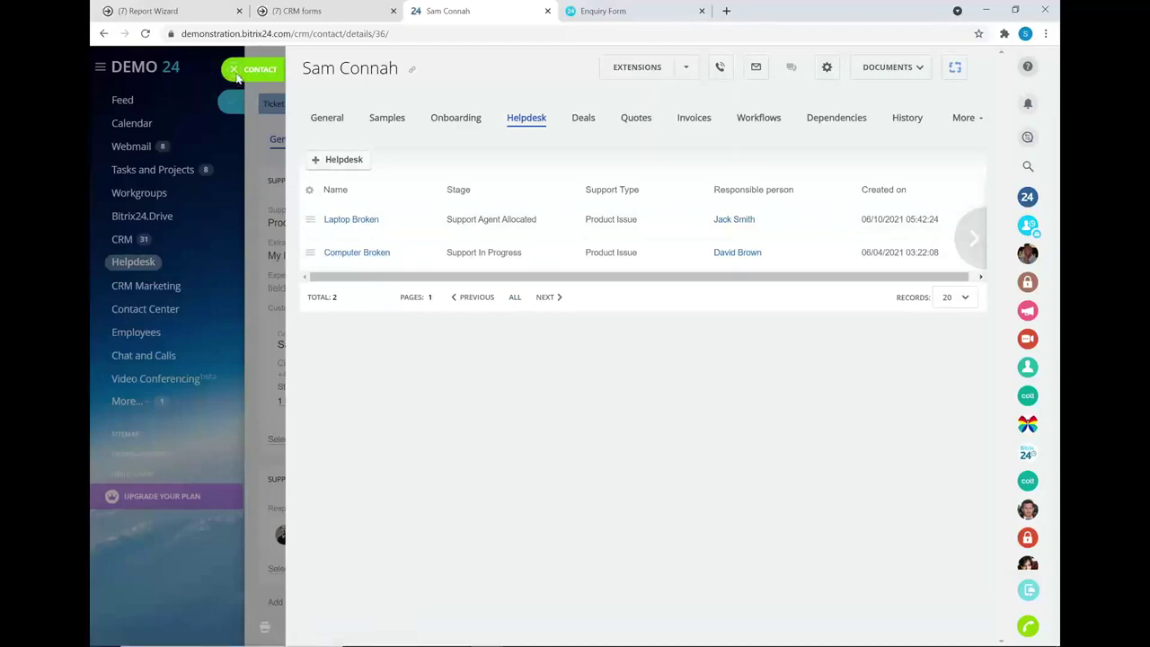
- Close the contact and ticket, then switch to the slideshow's Questions? slide
click(234, 76)
click(232, 71)
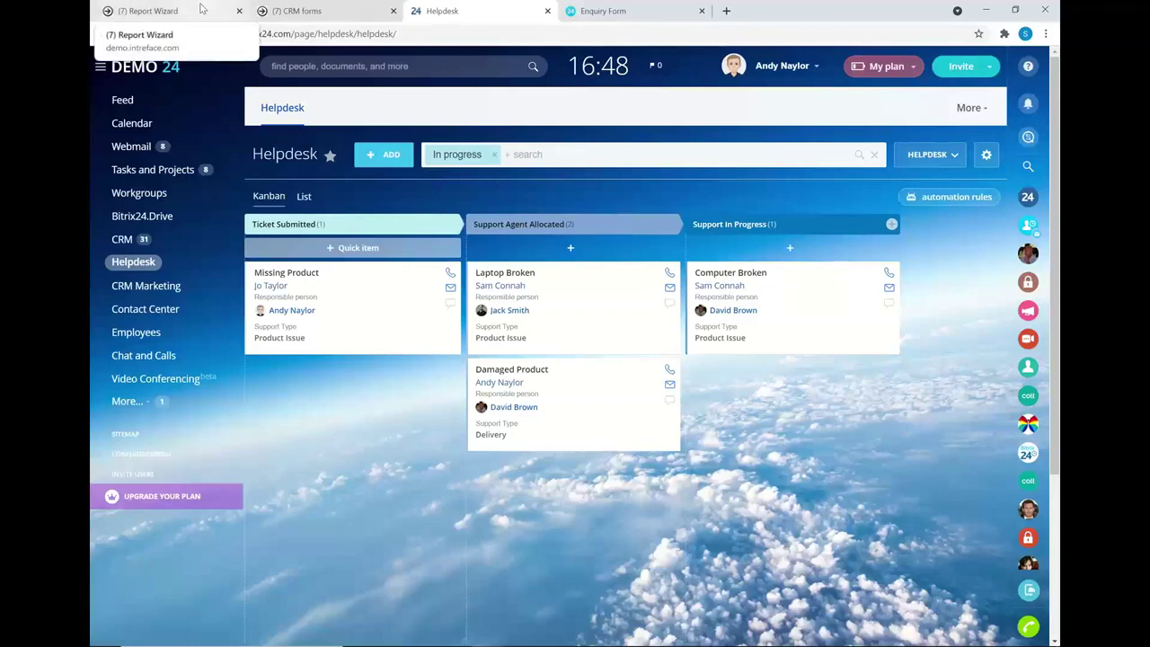
key(alt+Tab)
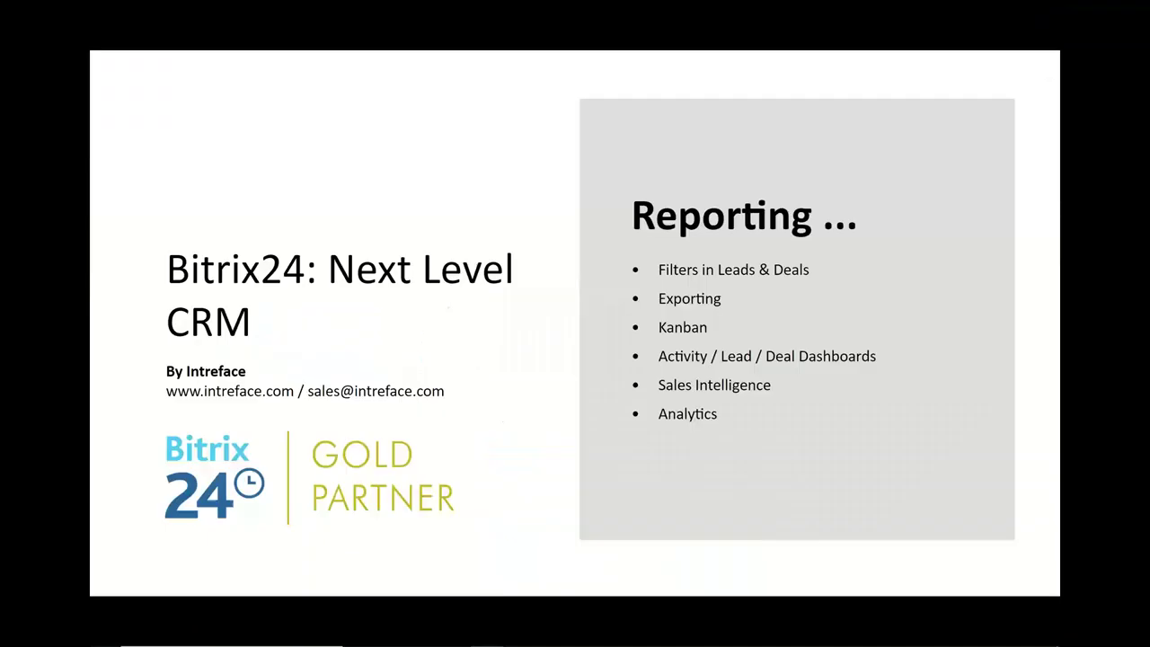
click(976, 314)
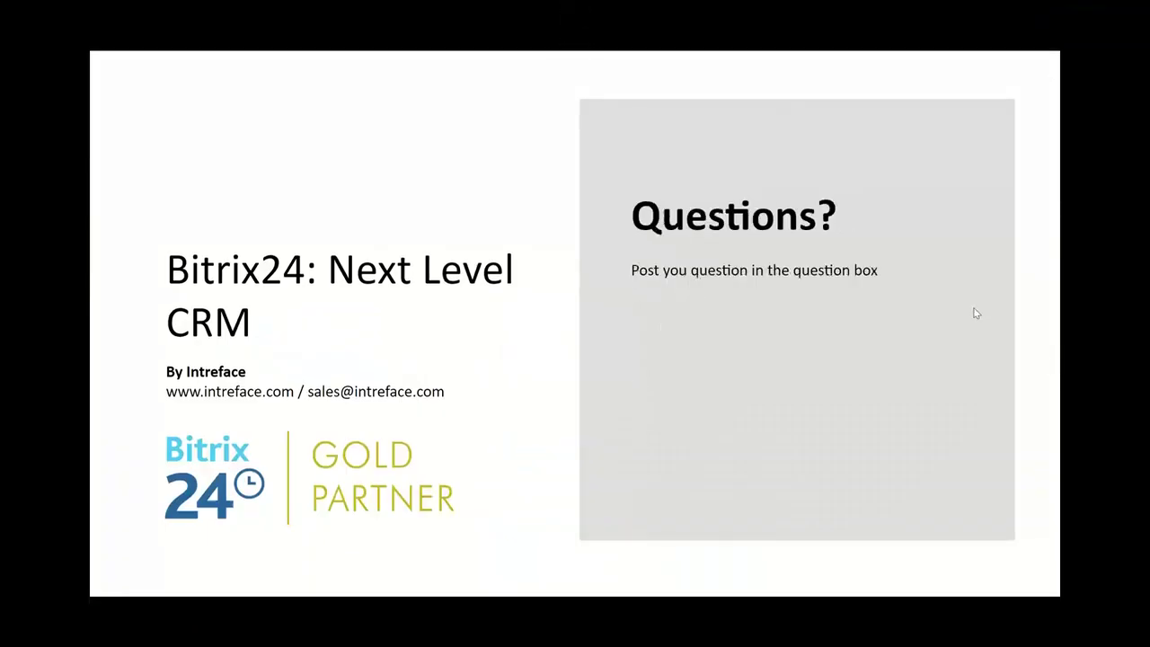